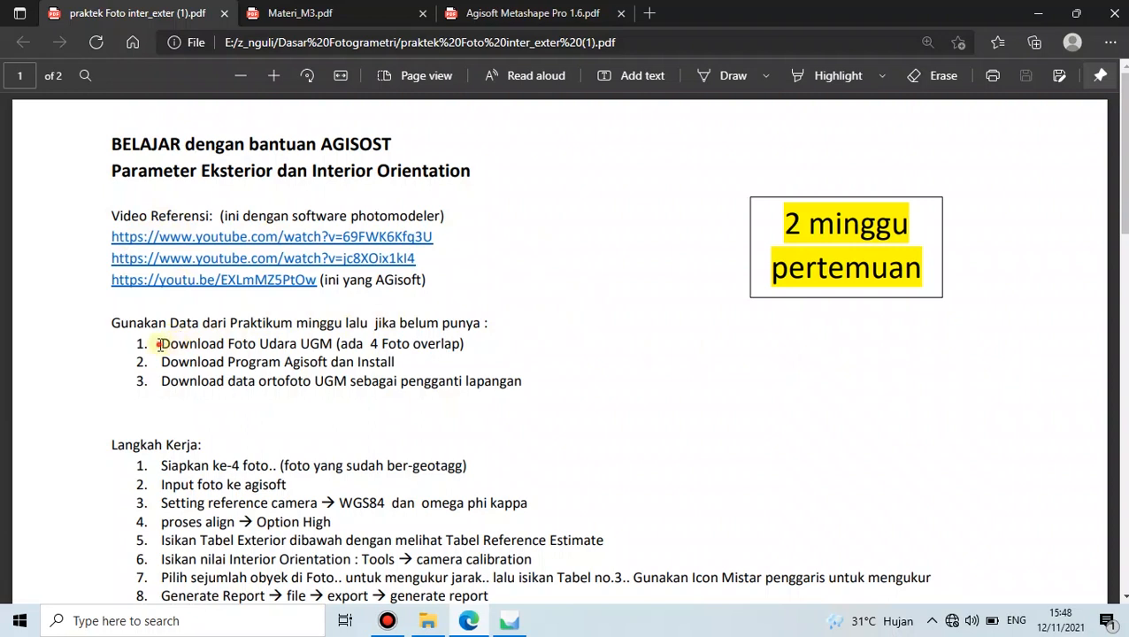
- Highlight and deselect items 1–3 of the handout: aerial photos, program name, and UGM orthophoto data
drag(228, 343, 473, 353)
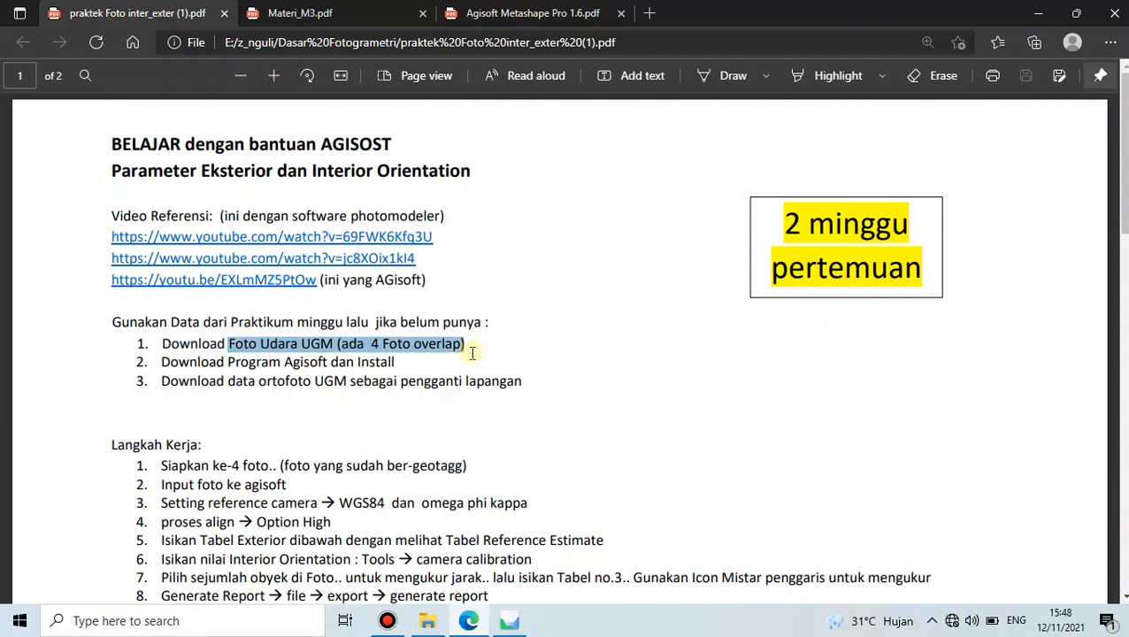
click(387, 350)
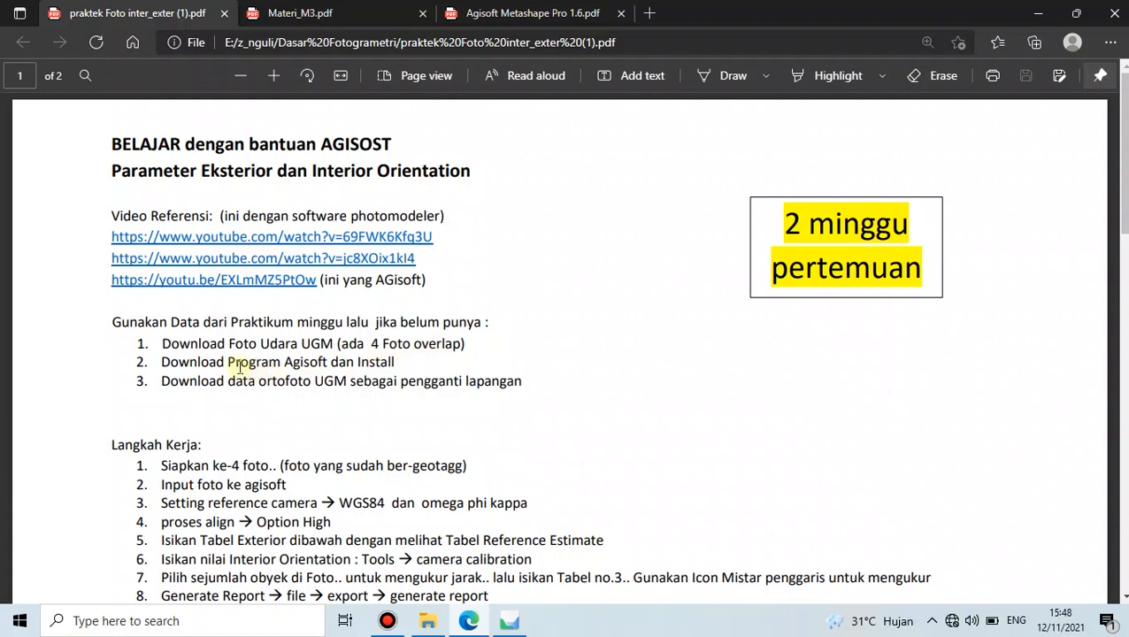
drag(228, 361, 325, 361)
click(414, 360)
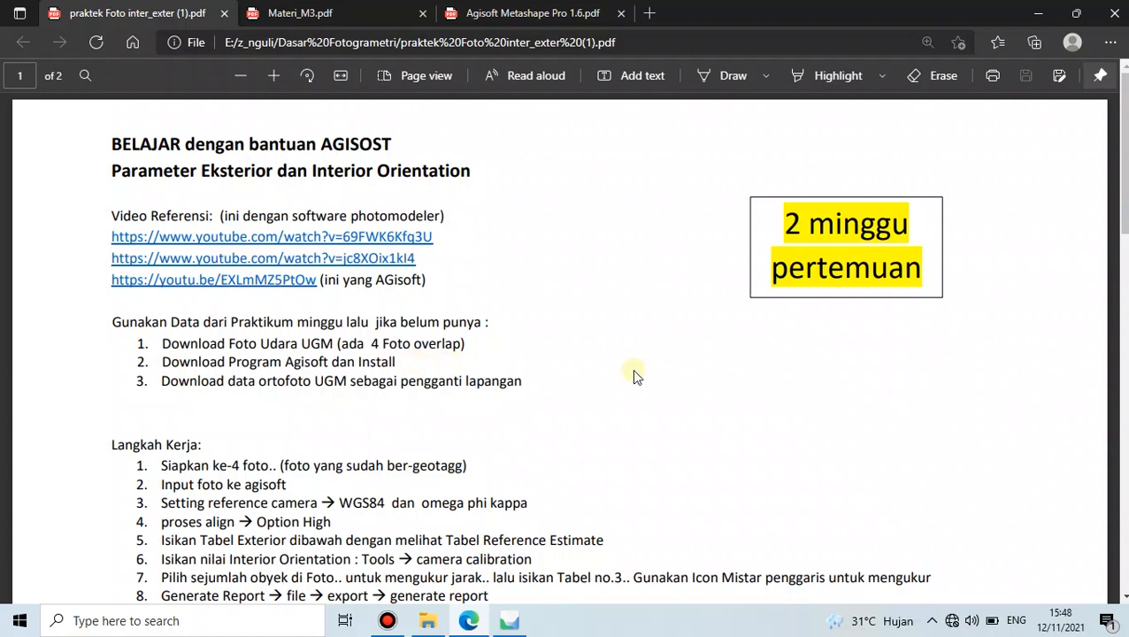
click(231, 382)
drag(231, 382, 349, 379)
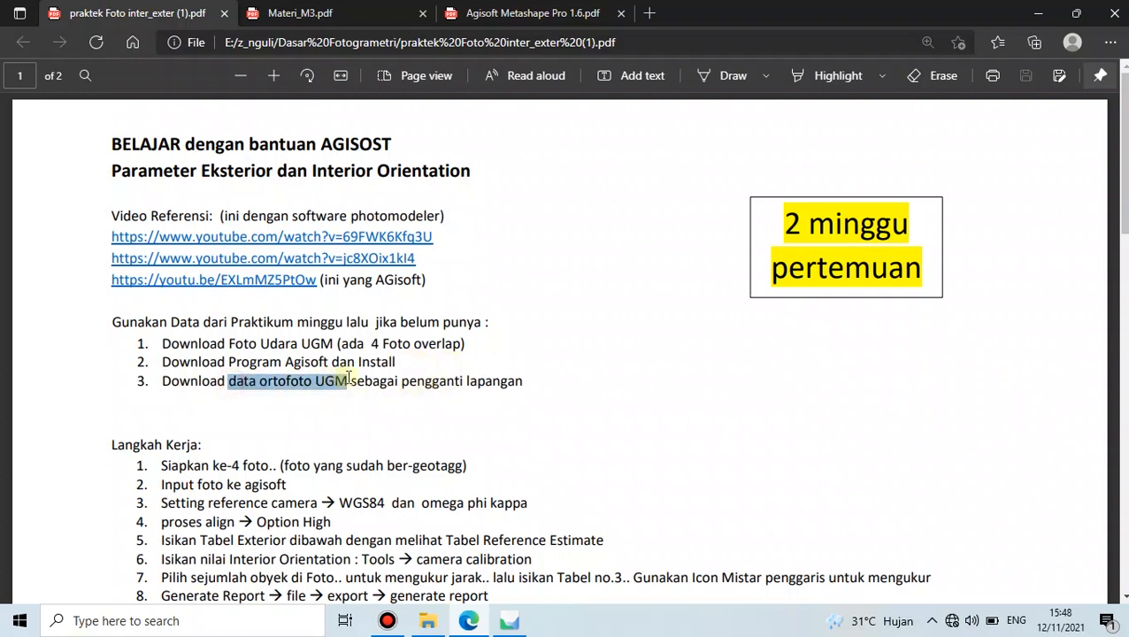
click(440, 389)
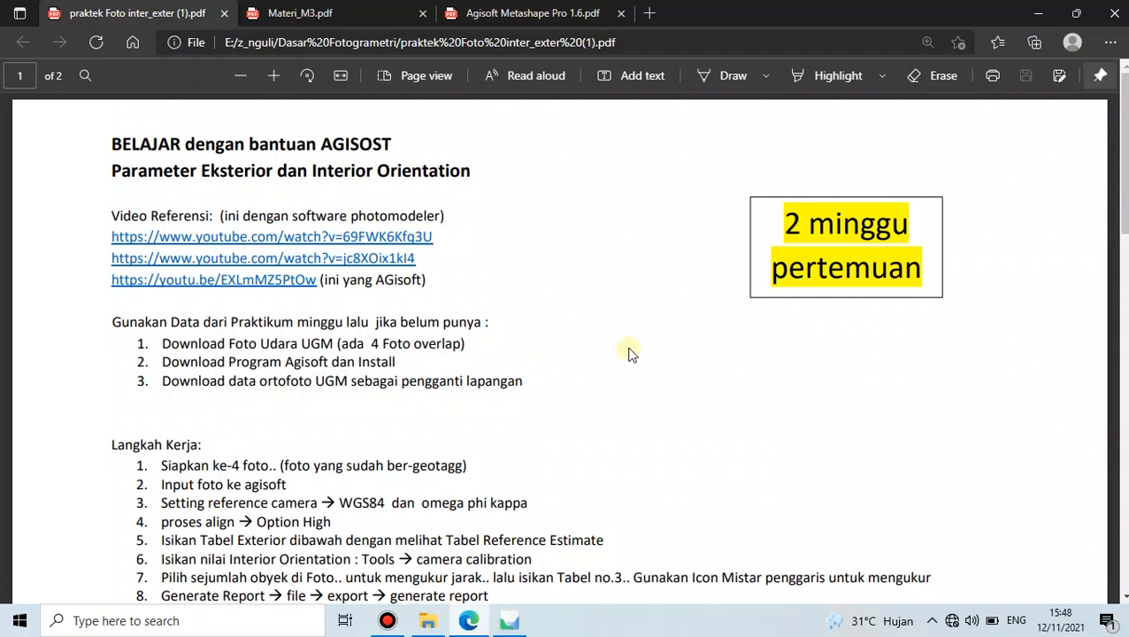
- Read the sentence about the REPORT and the work-steps passage by highlighting them
scroll(631, 353, down, 3)
scroll(630, 354, down, 2)
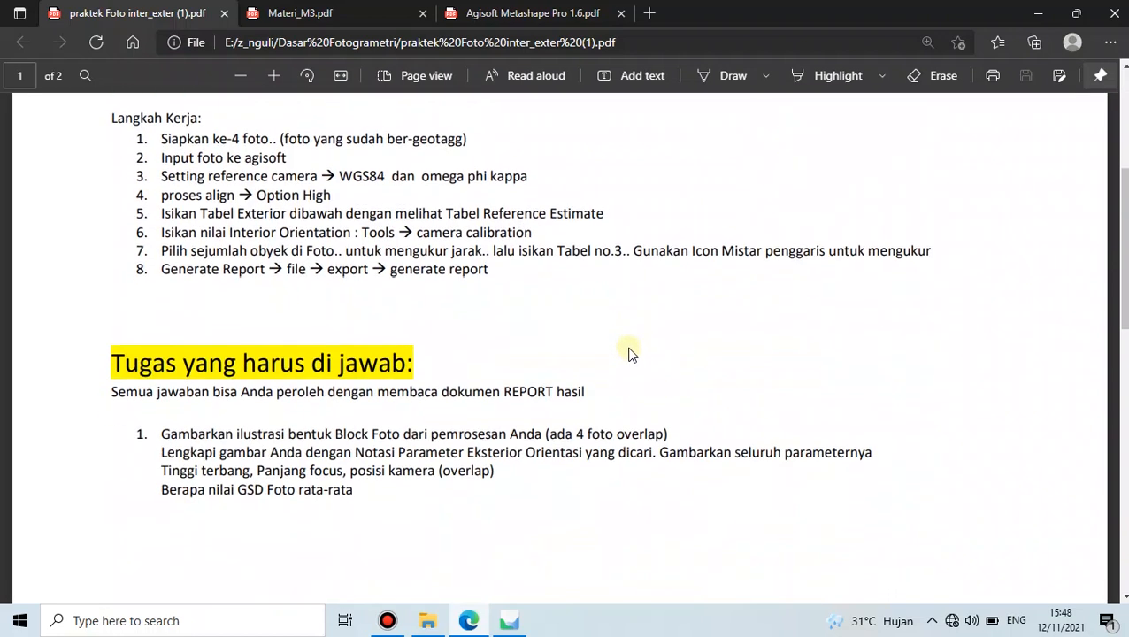
scroll(630, 354, down, 1)
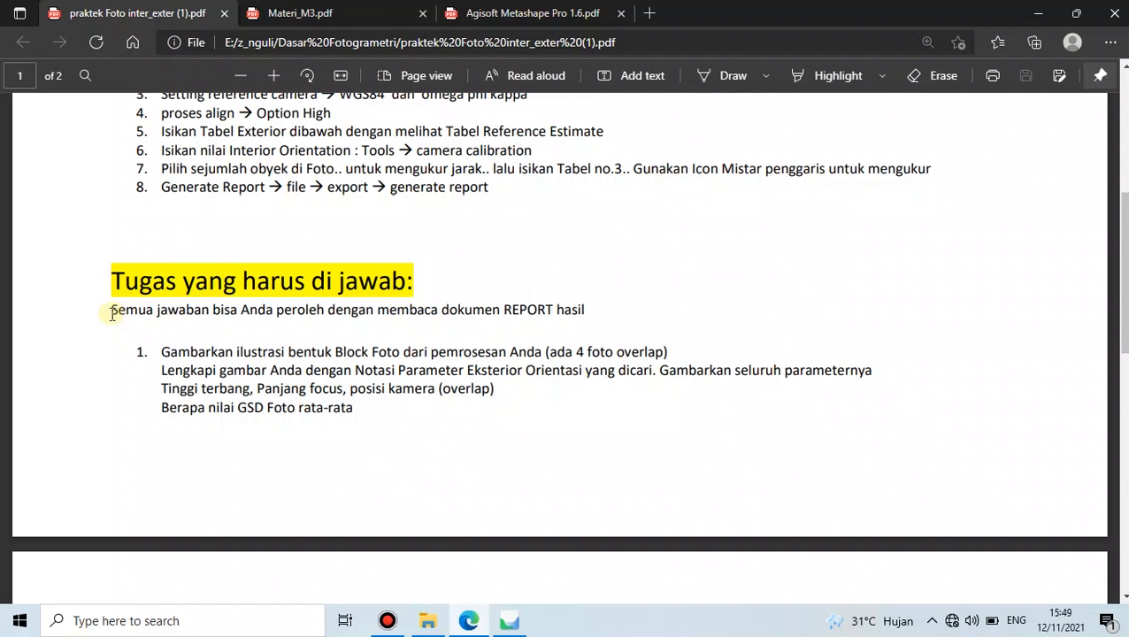
drag(111, 310, 590, 310)
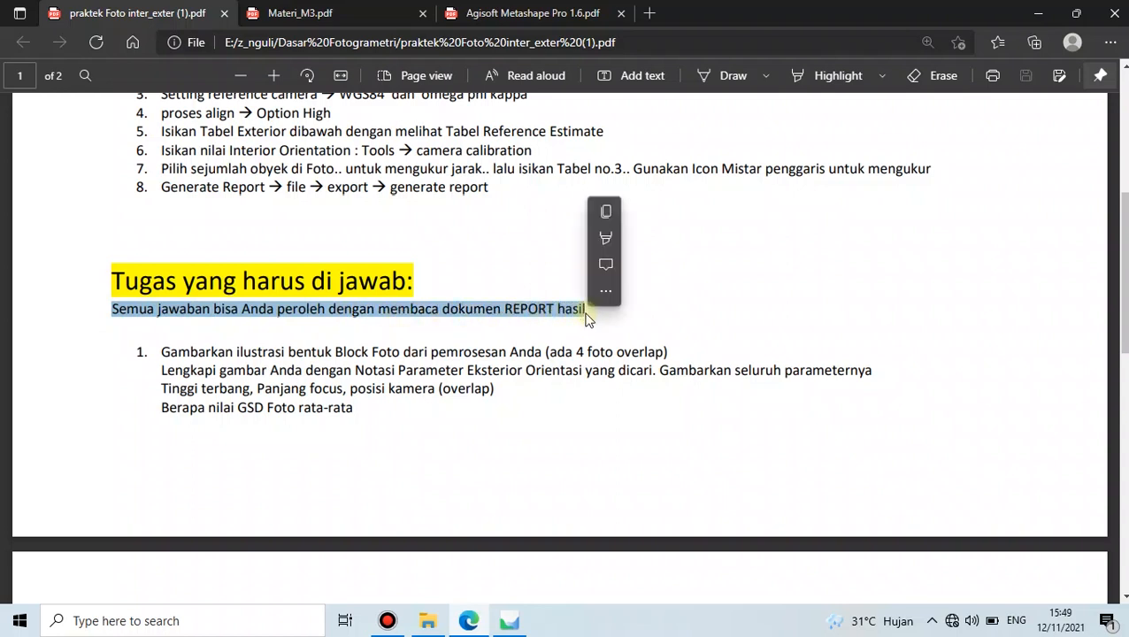
click(567, 318)
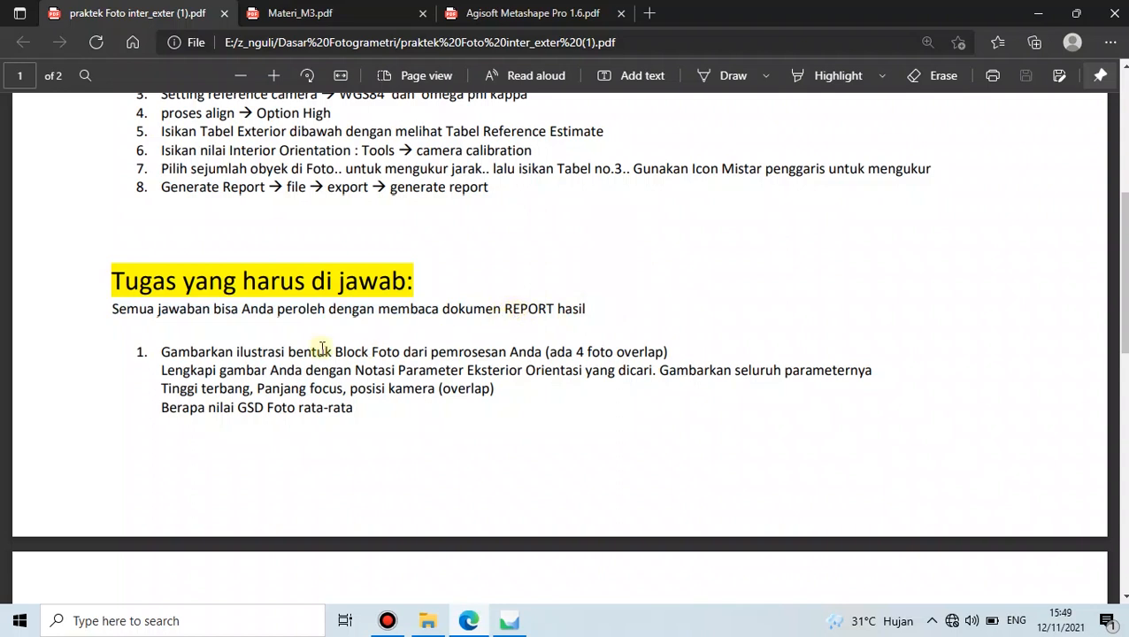
scroll(322, 348, up, 3)
drag(128, 212, 503, 348)
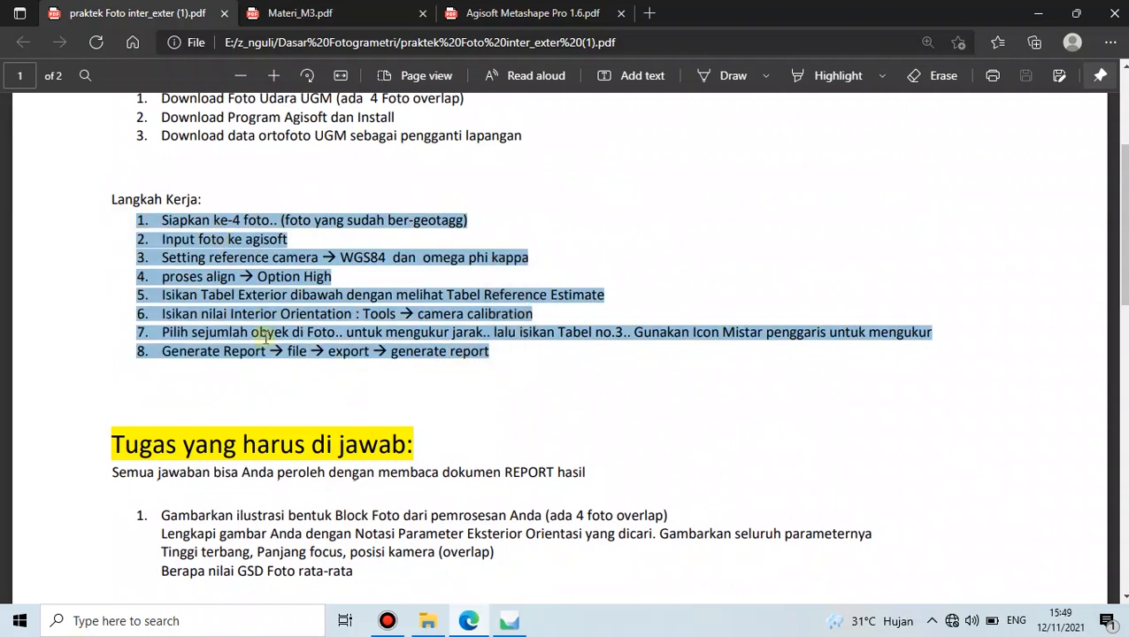
click(296, 367)
- Review task 1's Block Foto illustration phrase in 'Tugas yang harus di jawab', then show the desktop
scroll(257, 333, down, 7)
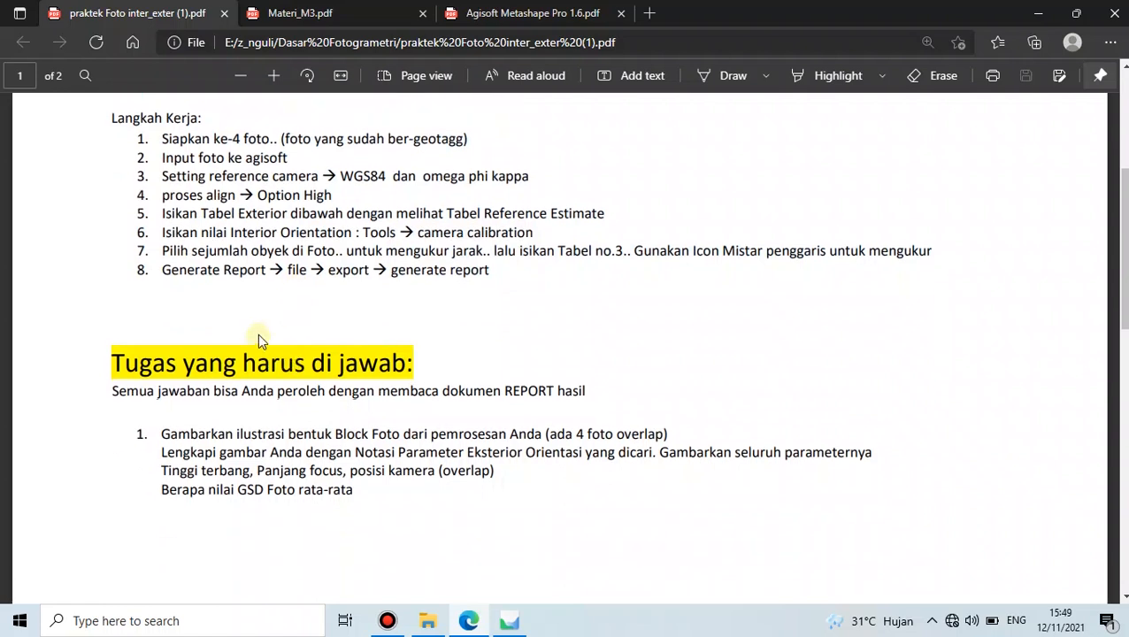
scroll(258, 334, down, 3)
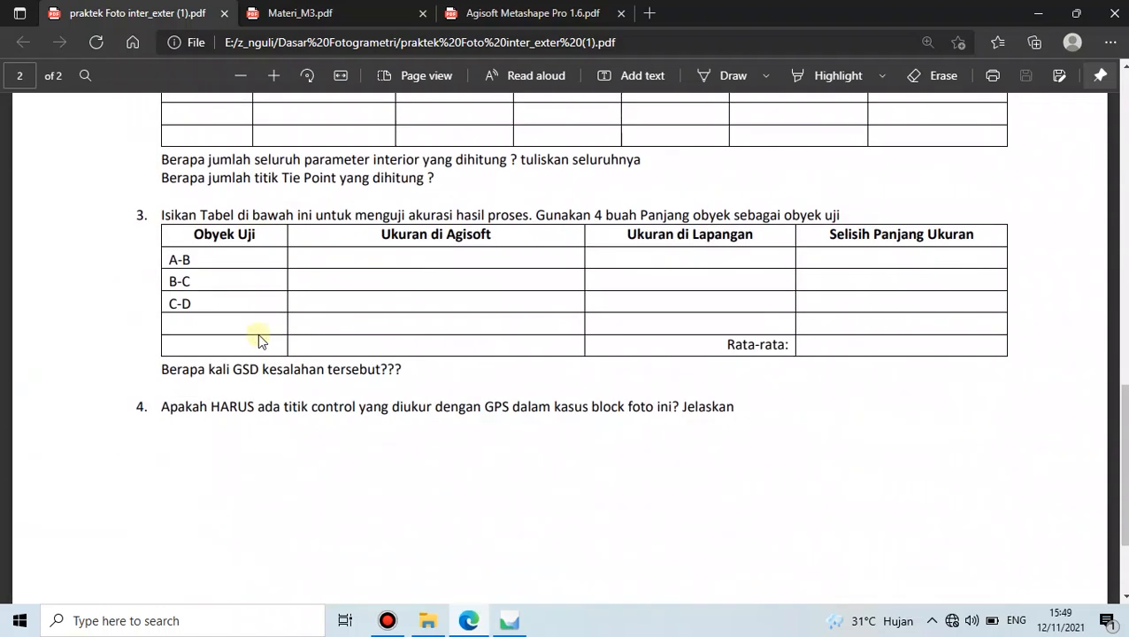
scroll(258, 334, up, 10)
scroll(270, 336, up, 1)
scroll(290, 336, down, 1)
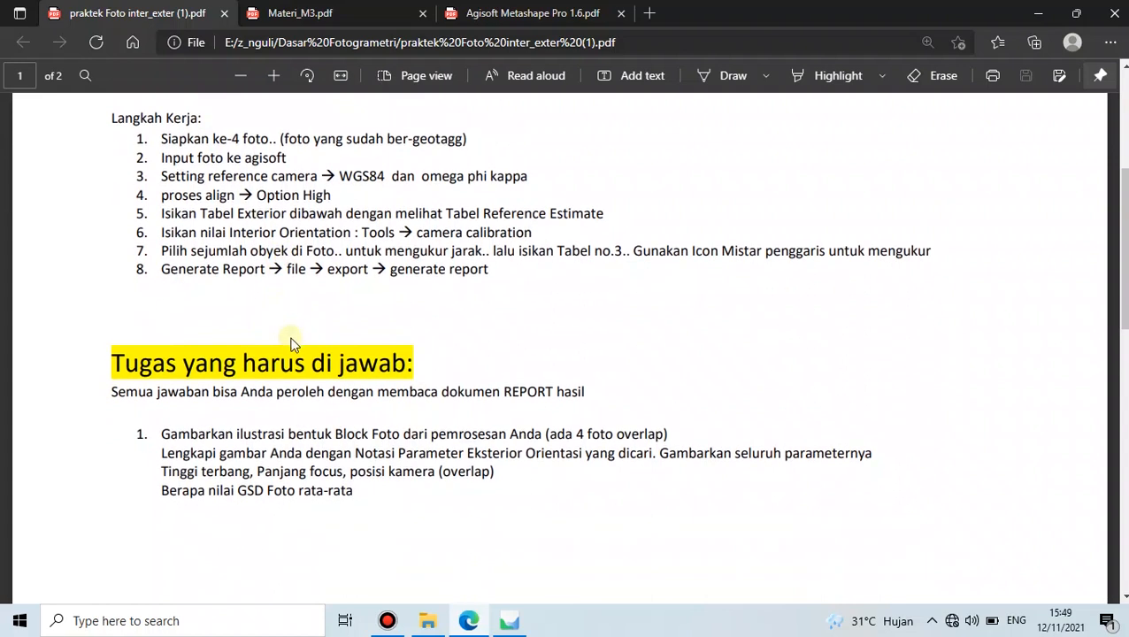
scroll(296, 343, down, 1)
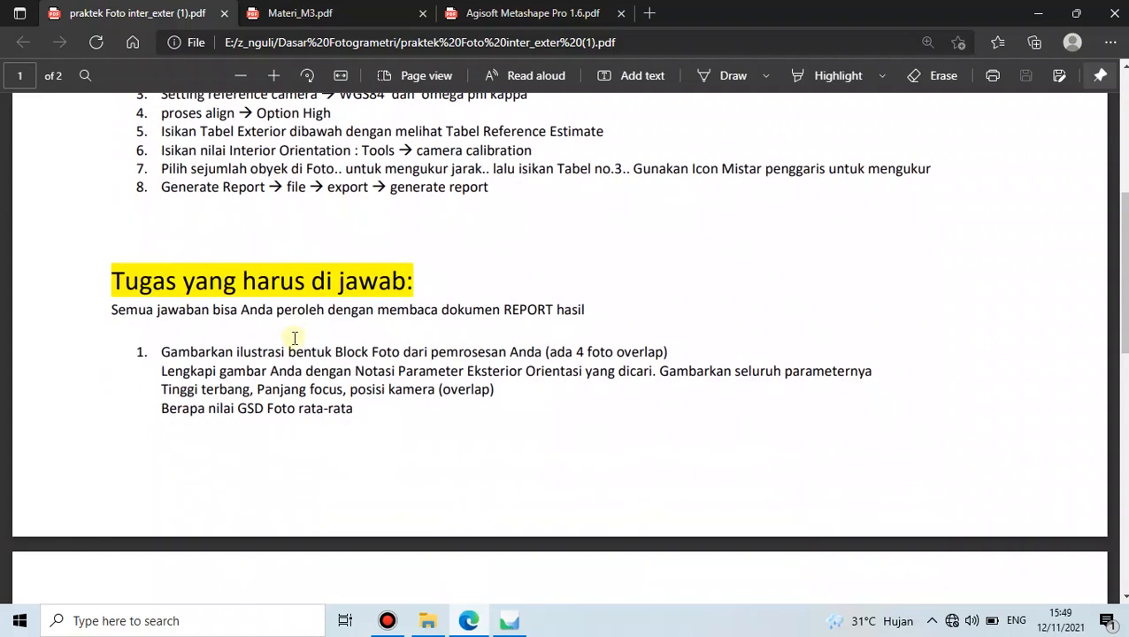
scroll(295, 337, down, 1)
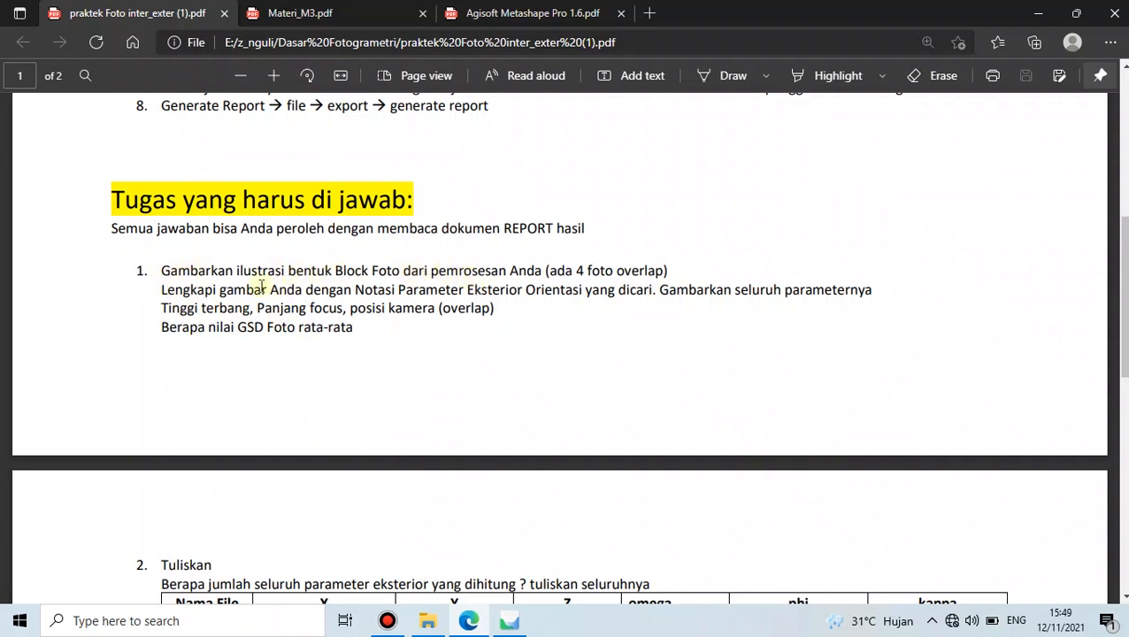
drag(238, 269, 402, 272)
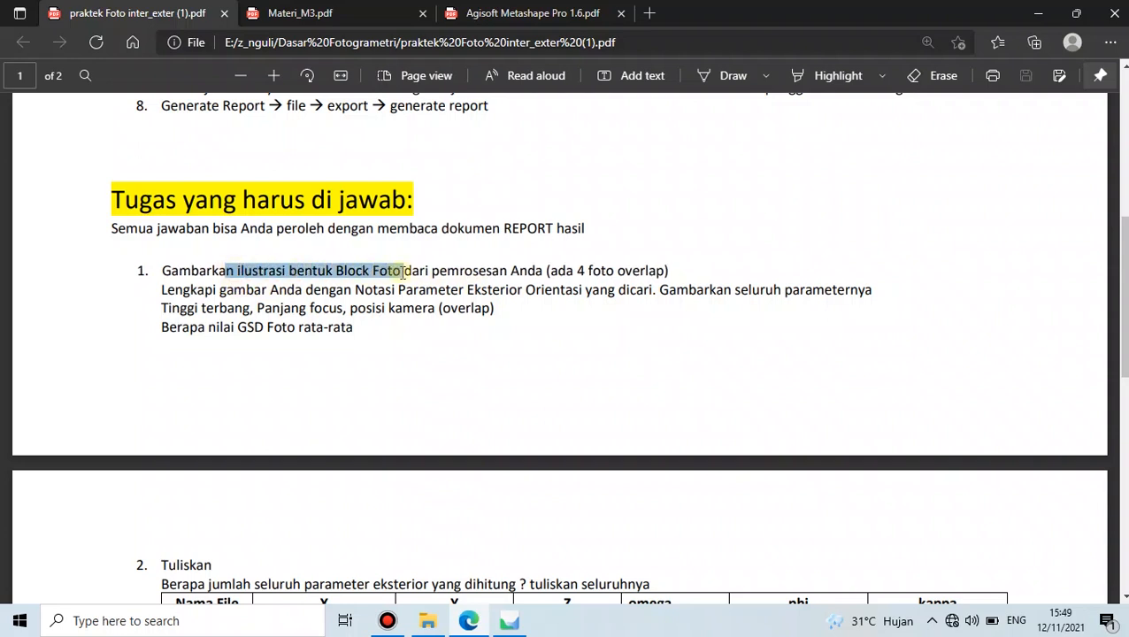
click(554, 272)
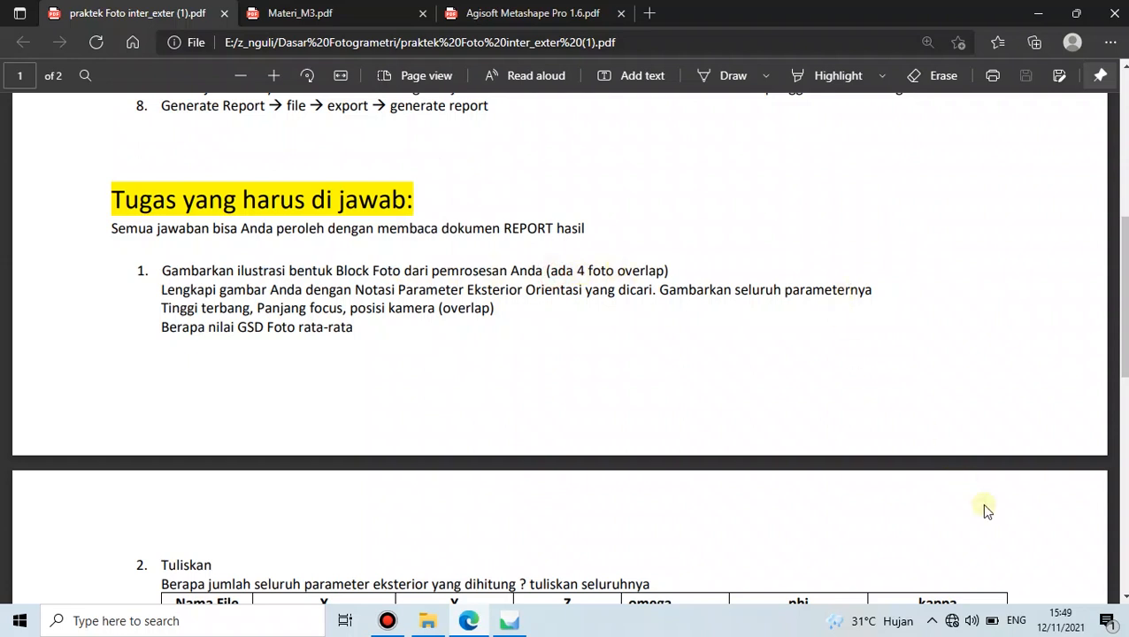
key(super+d)
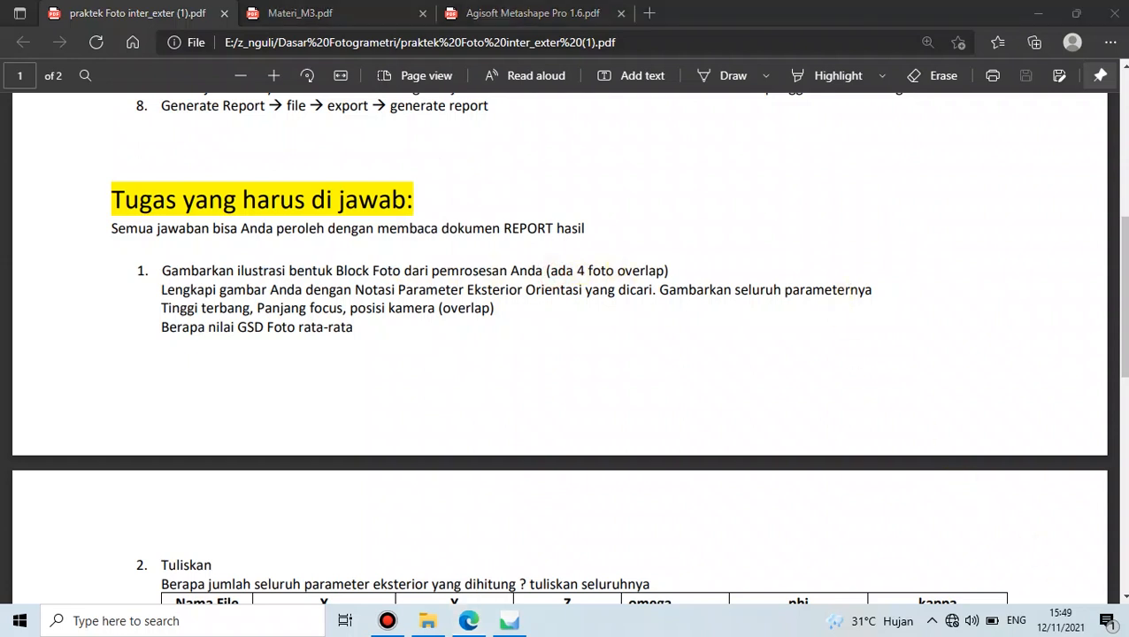
- Open ilustrasi nomor 1.jpeg in Paint from the desktop
double_click(153, 97)
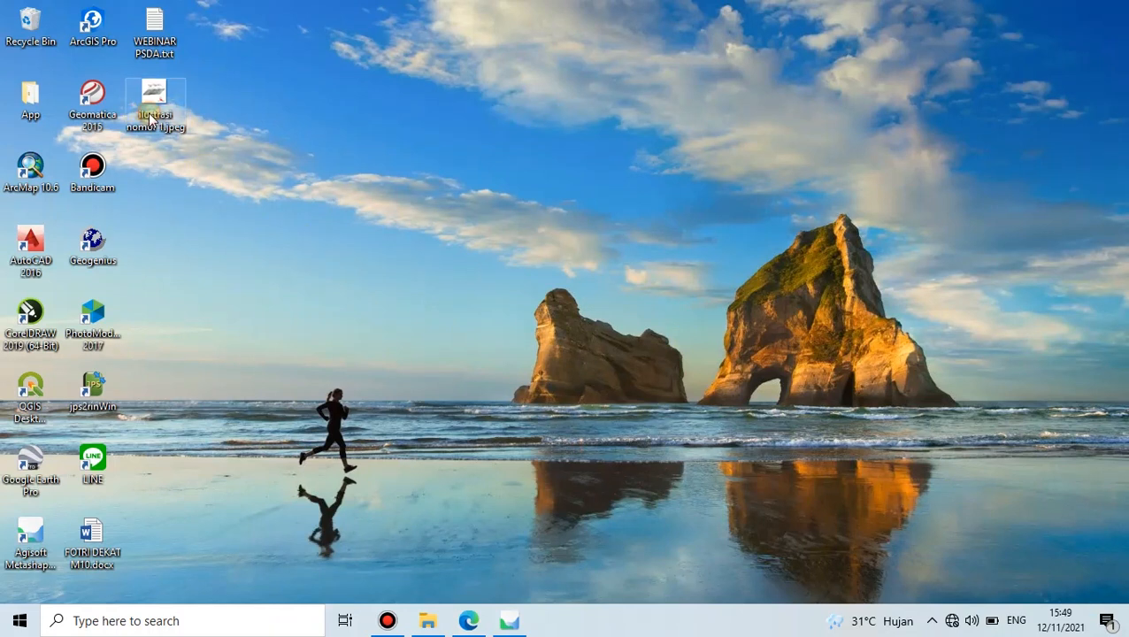
right_click(151, 112)
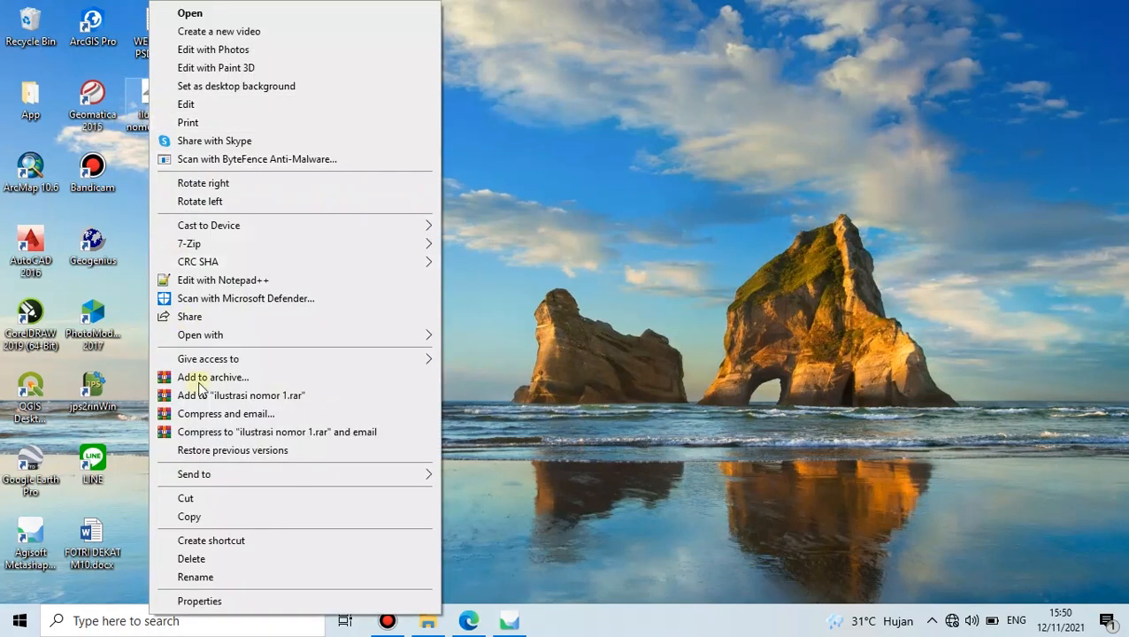
mouse_move(381, 336)
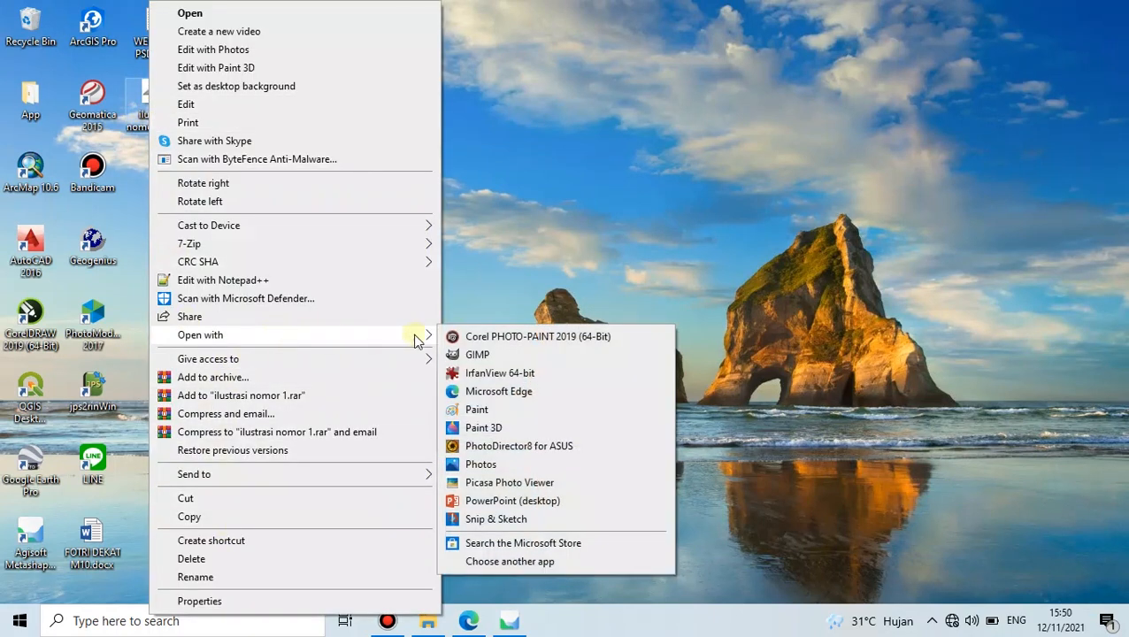
click(501, 410)
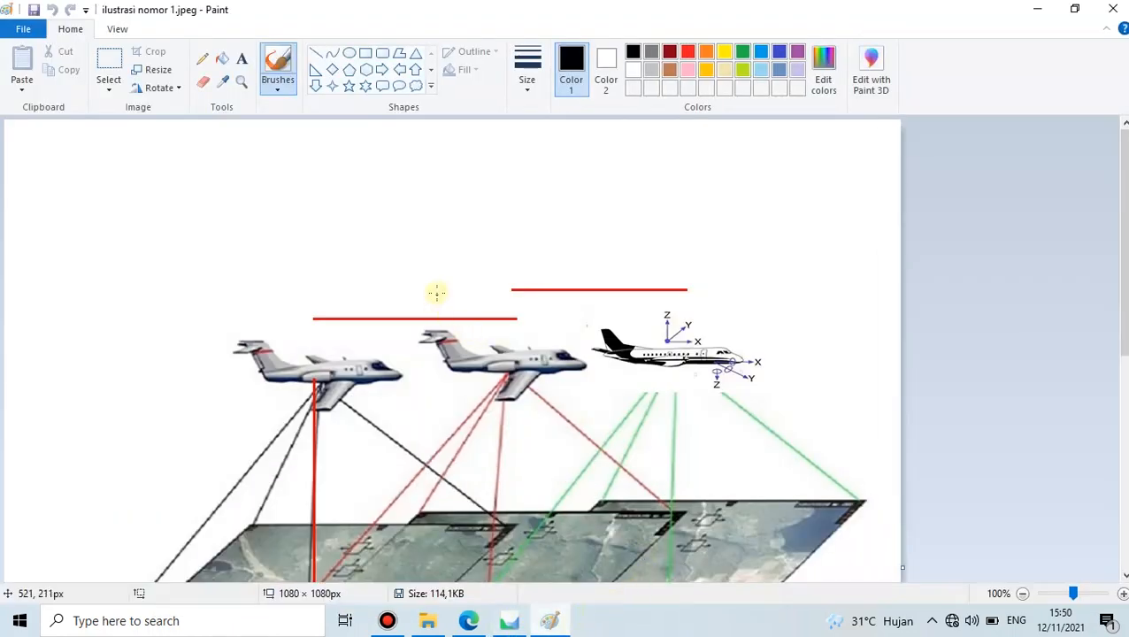
scroll(436, 295, down, 3)
scroll(436, 294, up, 1)
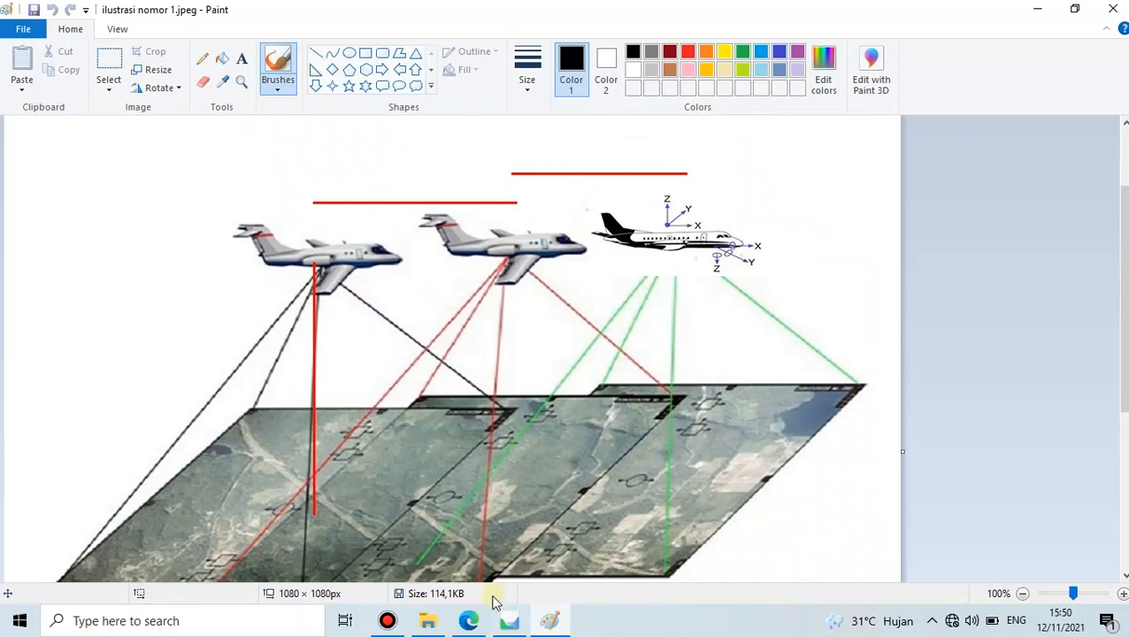
- Compare the illustration with the assignment PDF, ending back in Paint
click(509, 622)
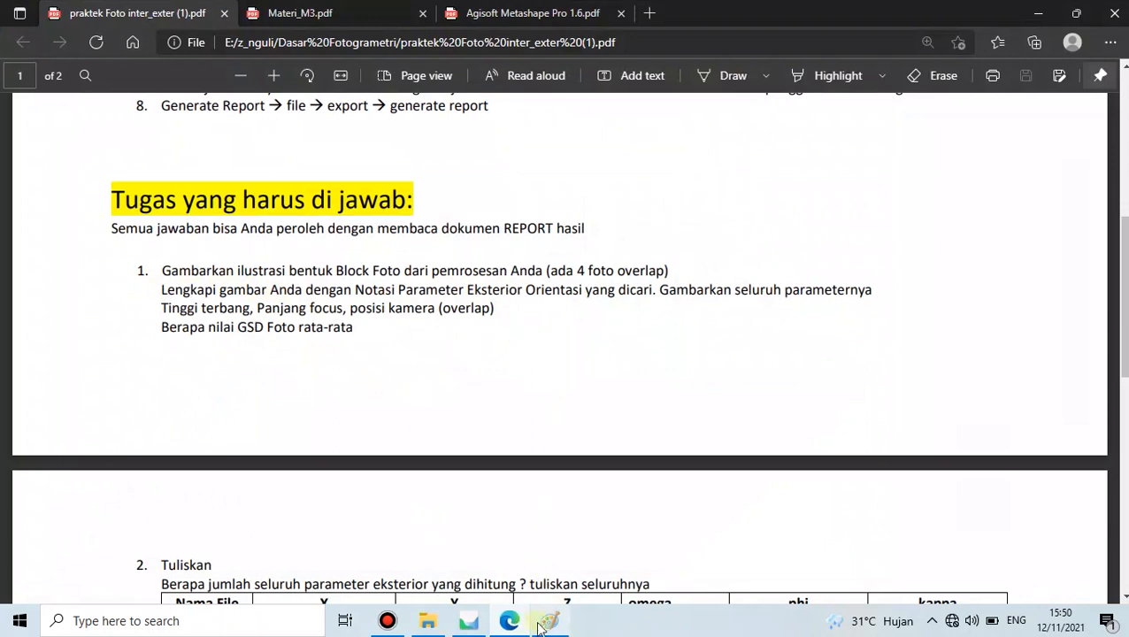
click(541, 623)
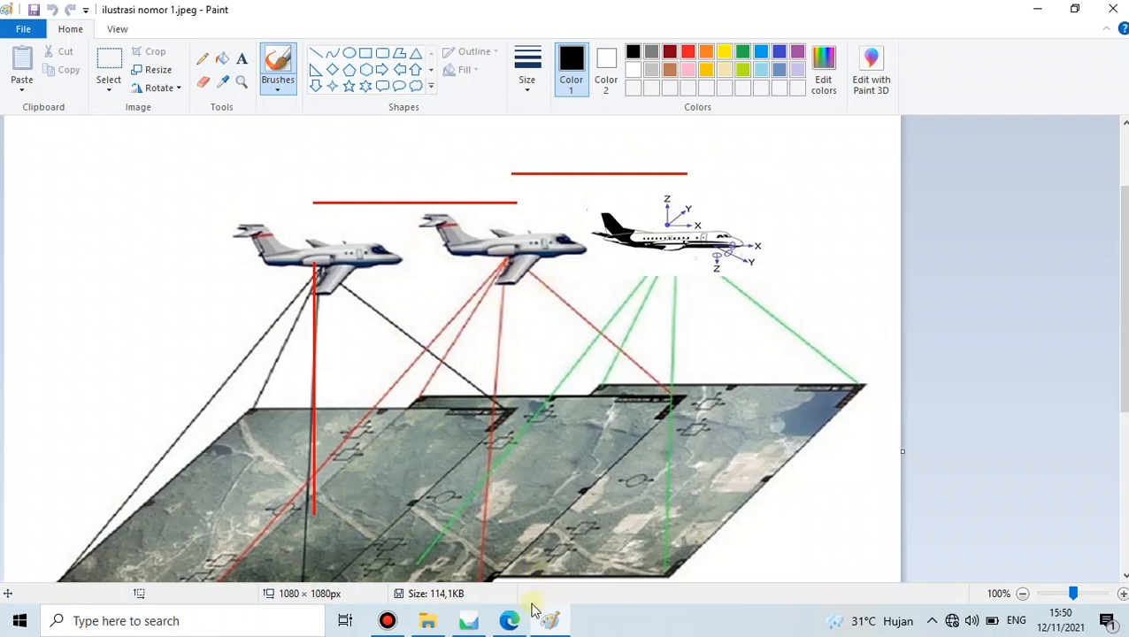
click(510, 619)
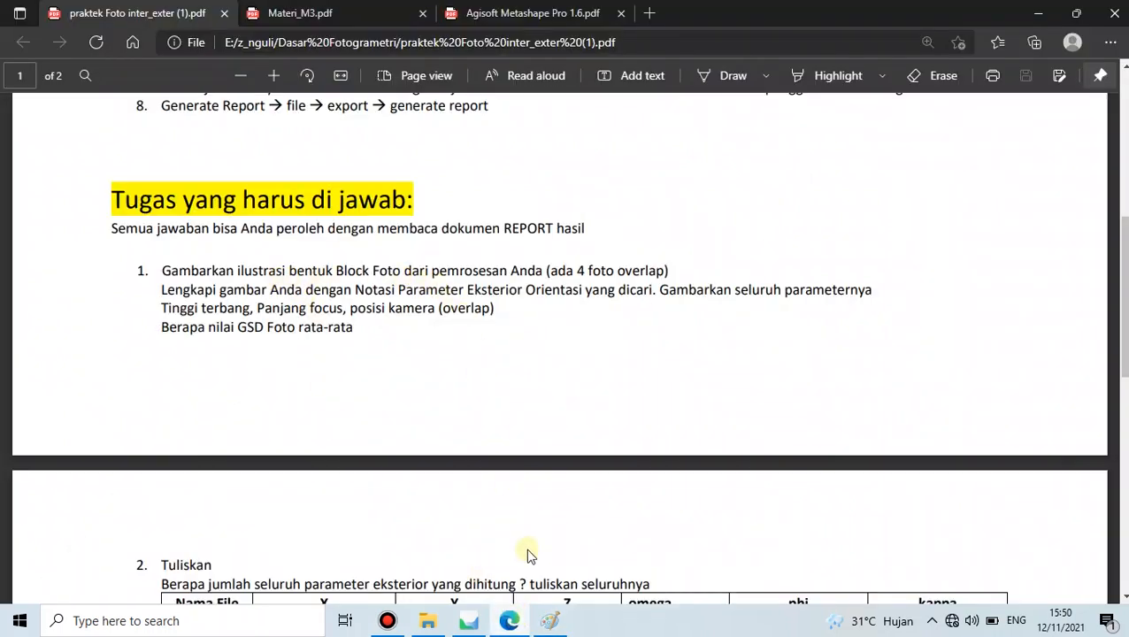
click(549, 620)
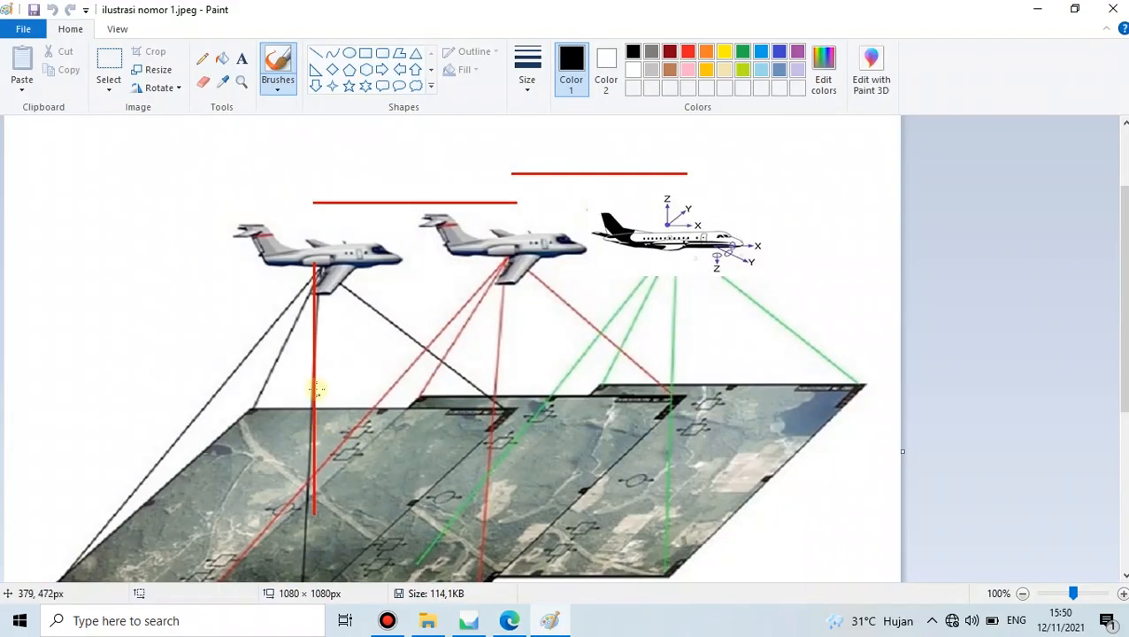
- Draw three black strokes across the photo mosaic, then return to the assignment PDF
scroll(317, 387, down, 3)
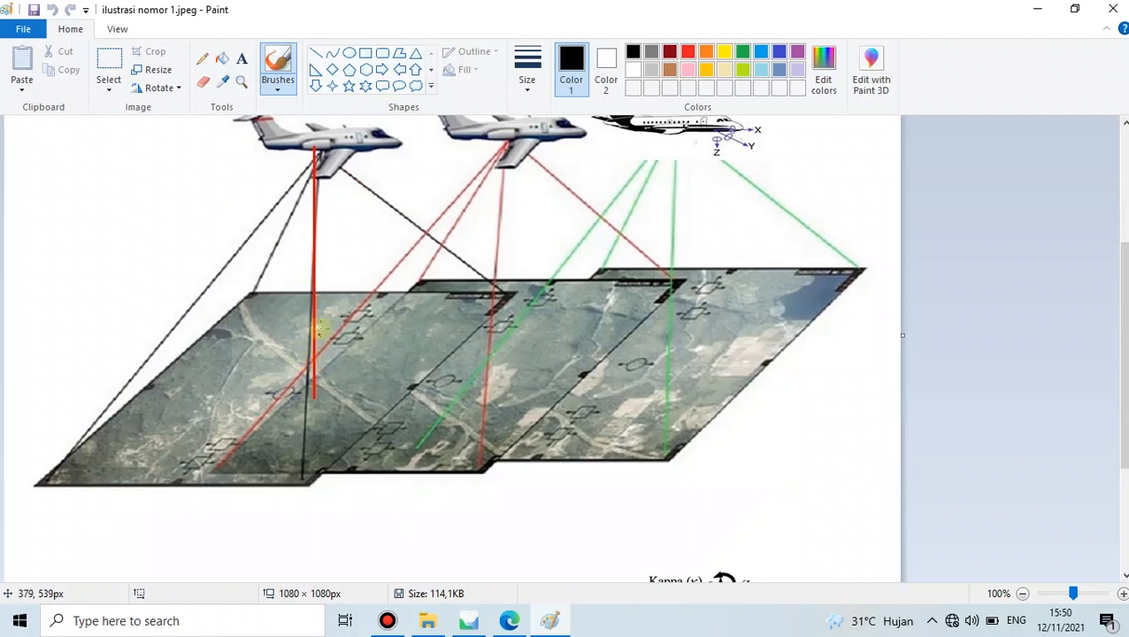
drag(1125, 390, 1125, 365)
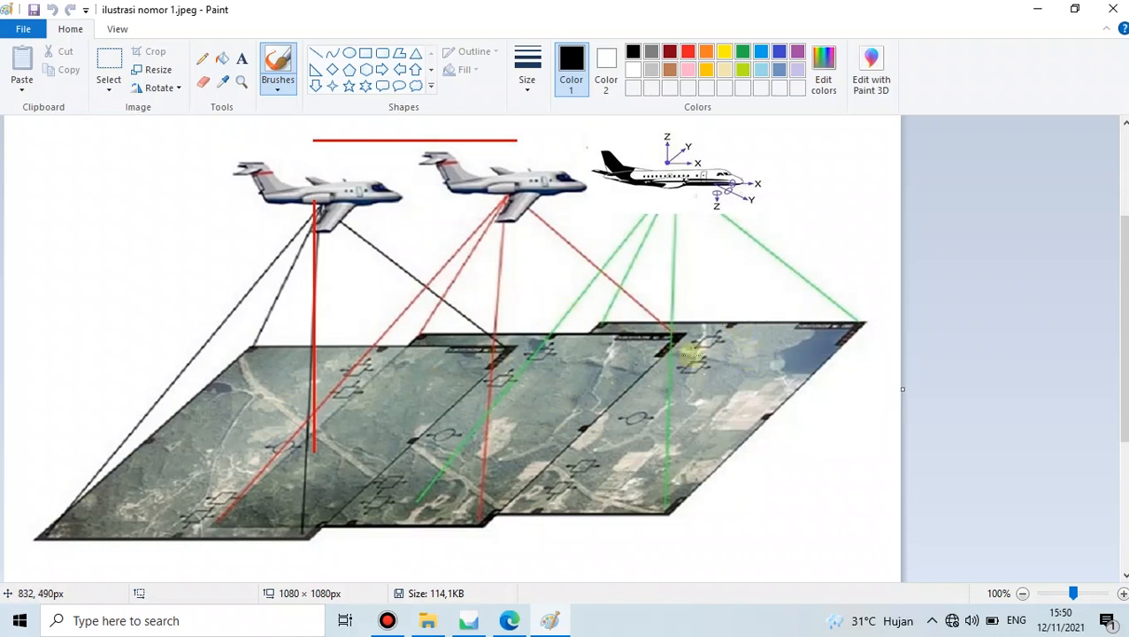
click(634, 546)
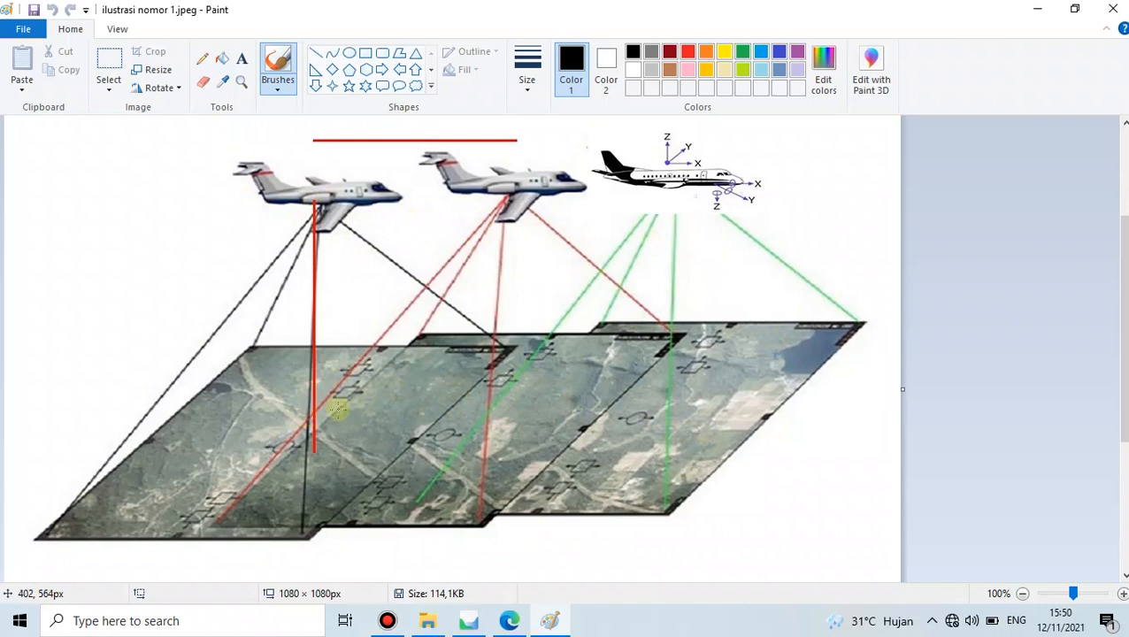
drag(375, 386, 455, 373)
drag(348, 417, 431, 411)
drag(326, 448, 375, 446)
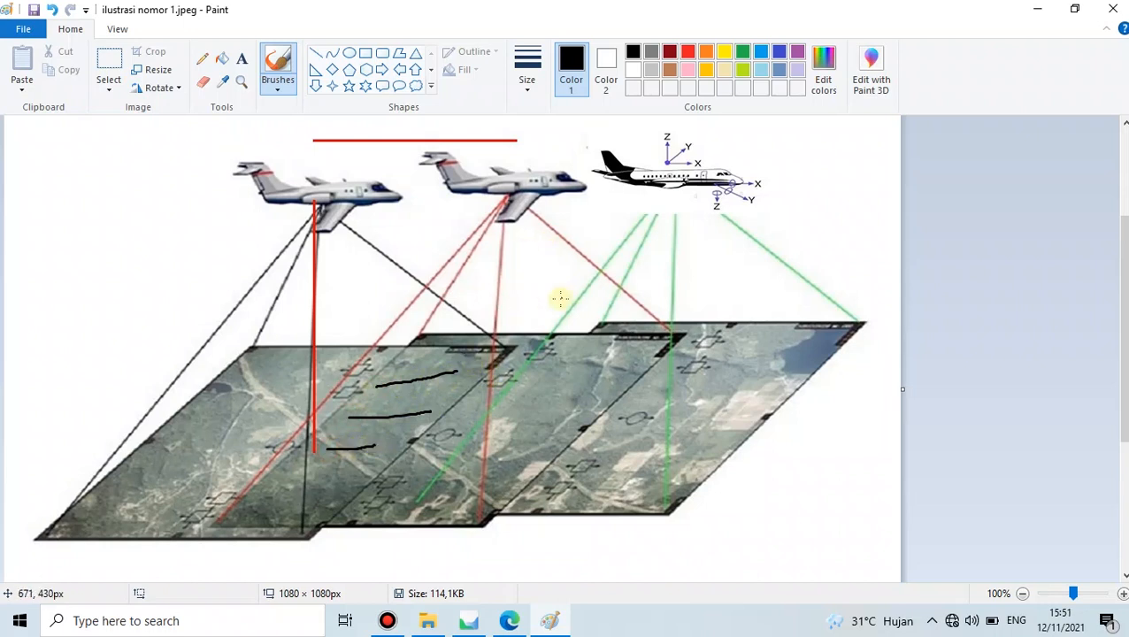
click(509, 621)
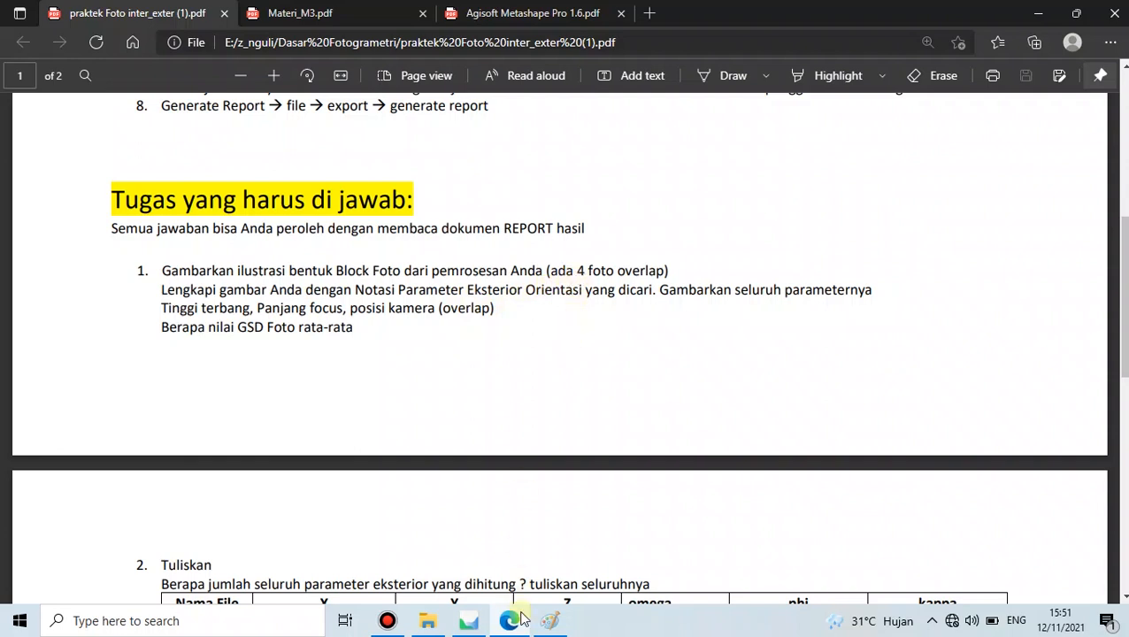
- Bring the illustration back and zoom to 200%, scrolling right to the jet
click(549, 622)
scroll(550, 346, up, 3)
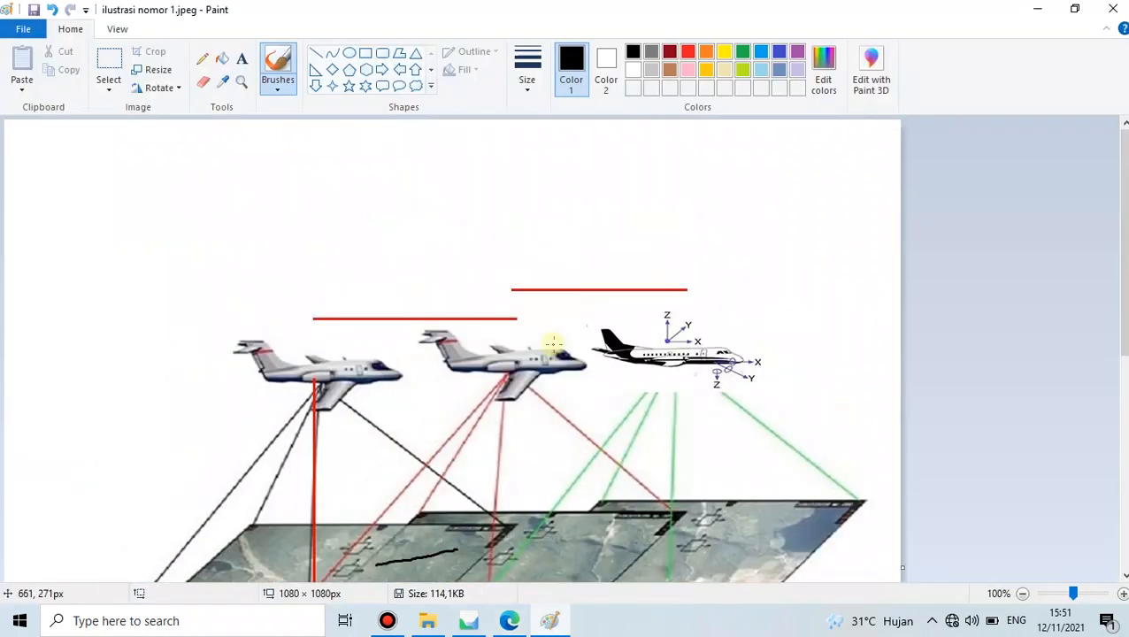
scroll(550, 341, down, 2)
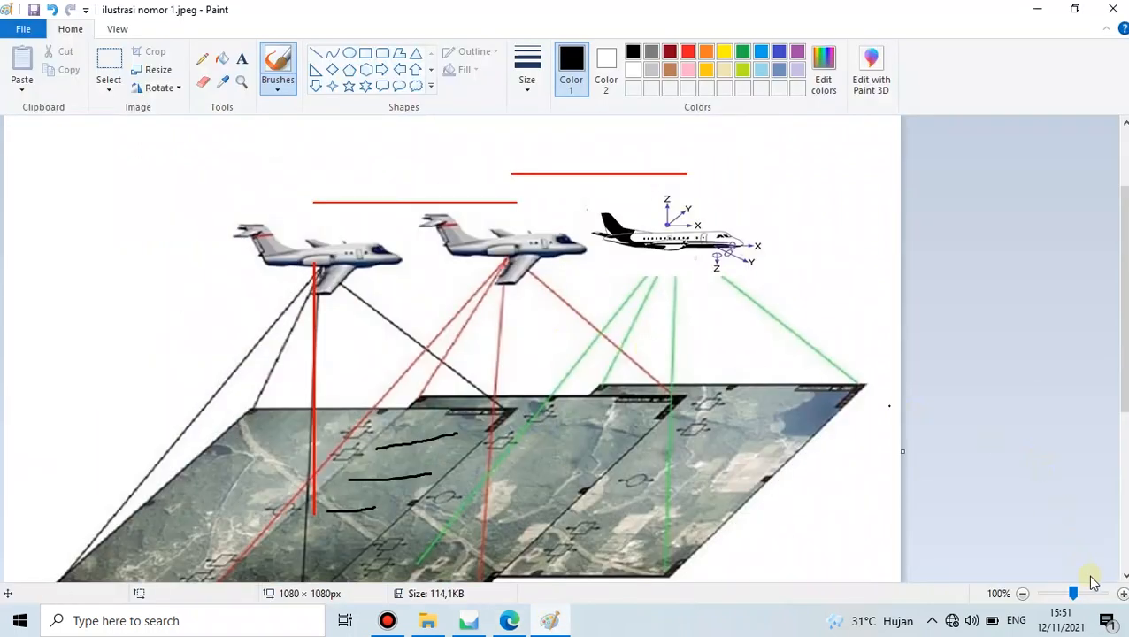
click(1121, 596)
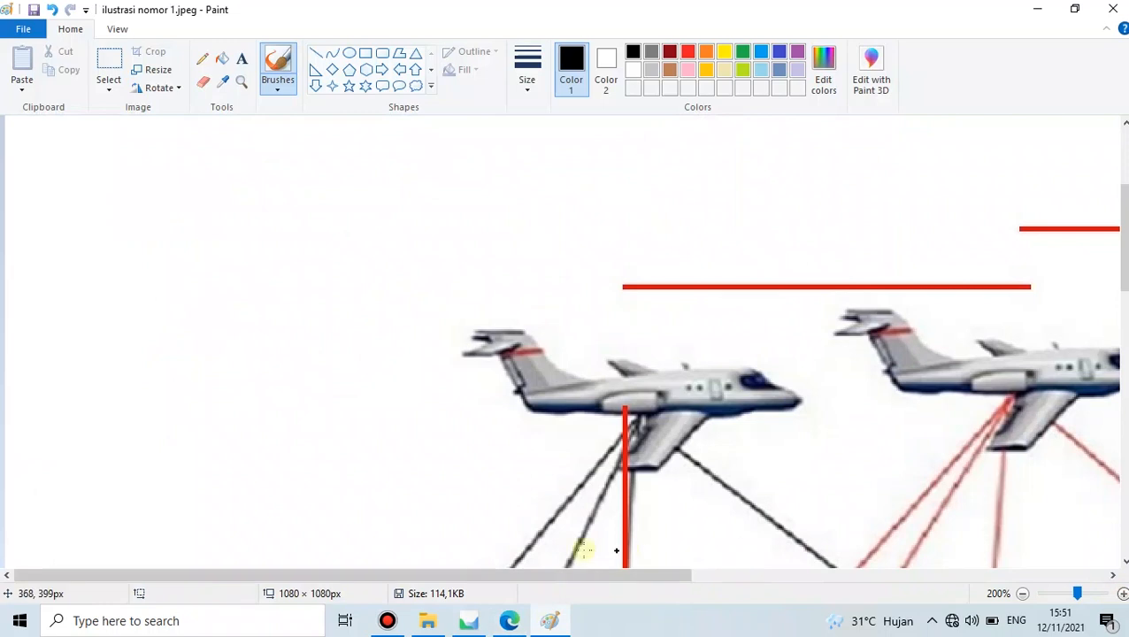
drag(558, 577, 936, 550)
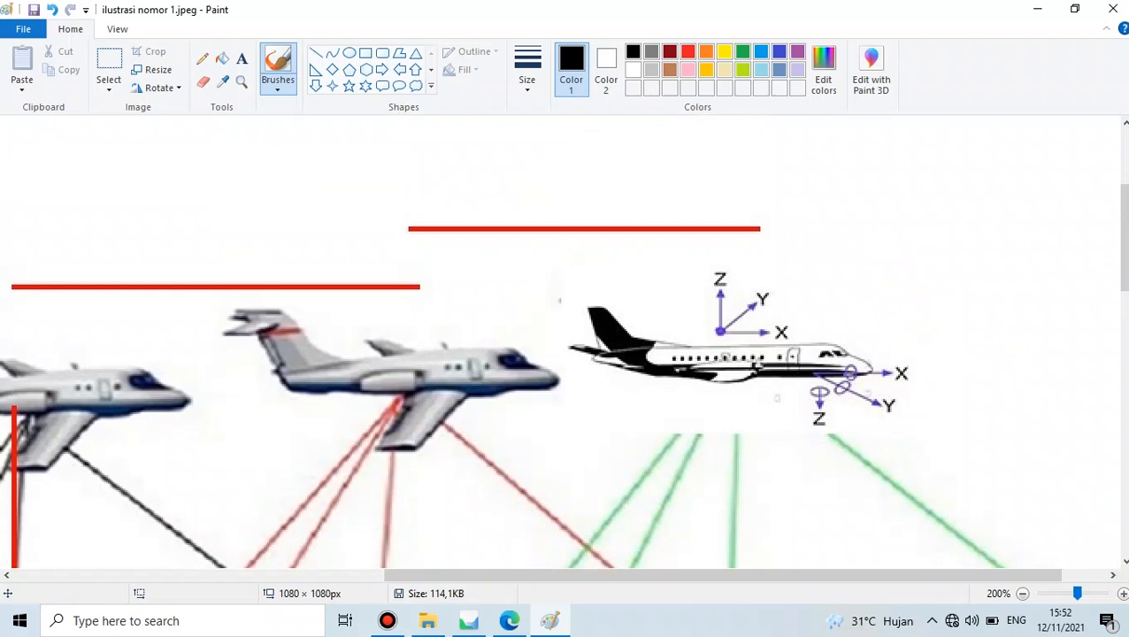
- Zoom to 300% and draw black rotation arcs beside the upper X, Y and Z labels
click(1122, 592)
drag(812, 579, 987, 564)
scroll(884, 257, down, 2)
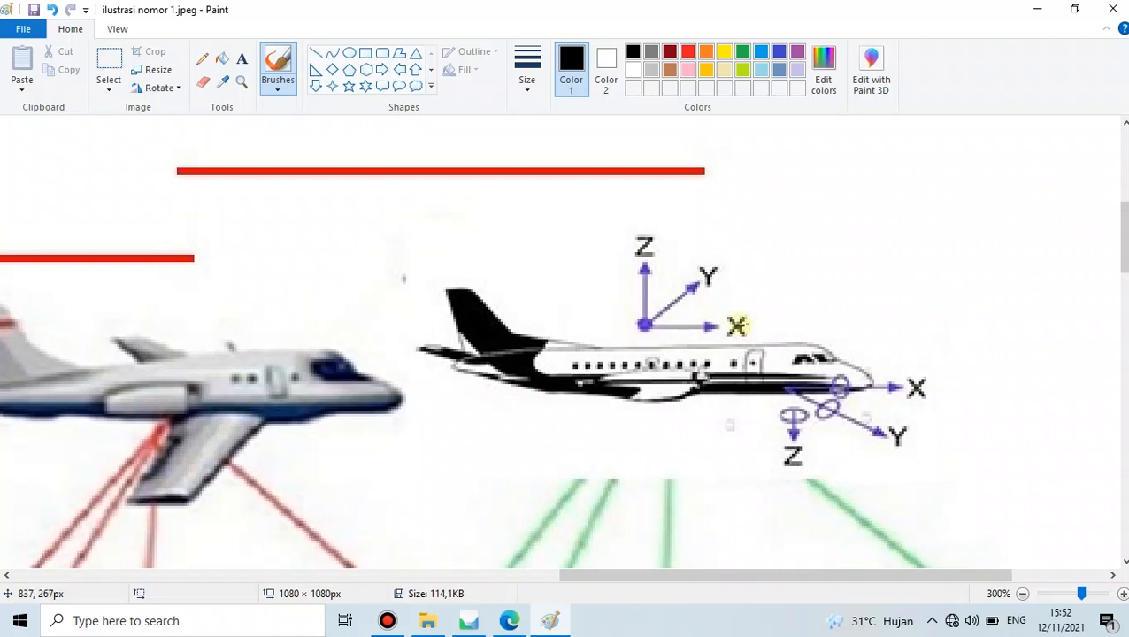
drag(729, 301, 716, 336)
drag(713, 252, 688, 278)
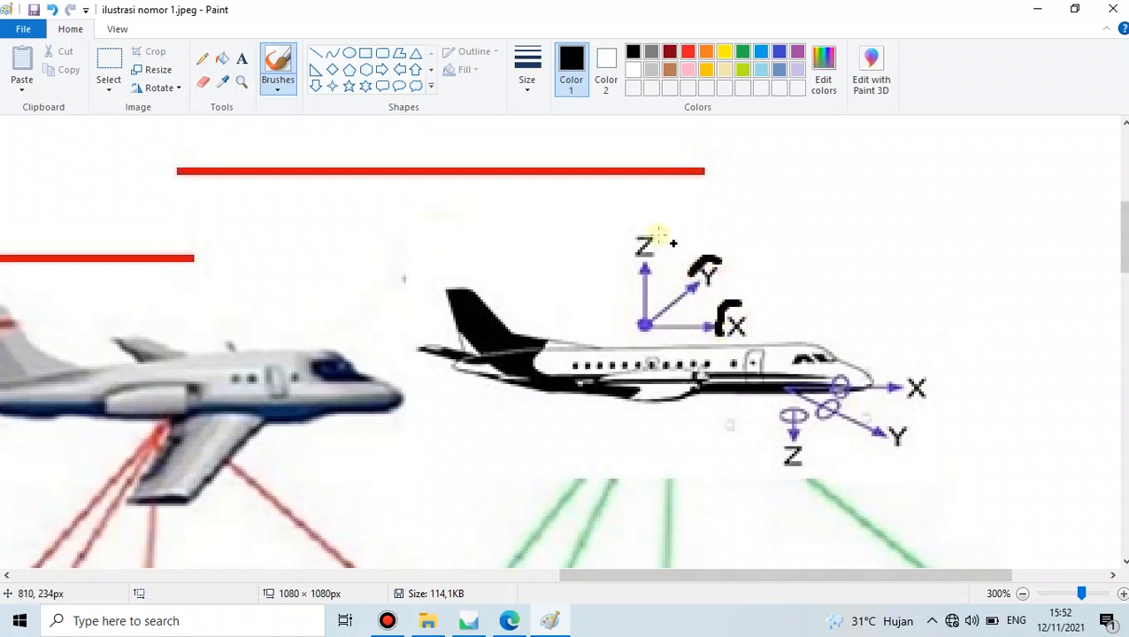
drag(652, 227, 624, 251)
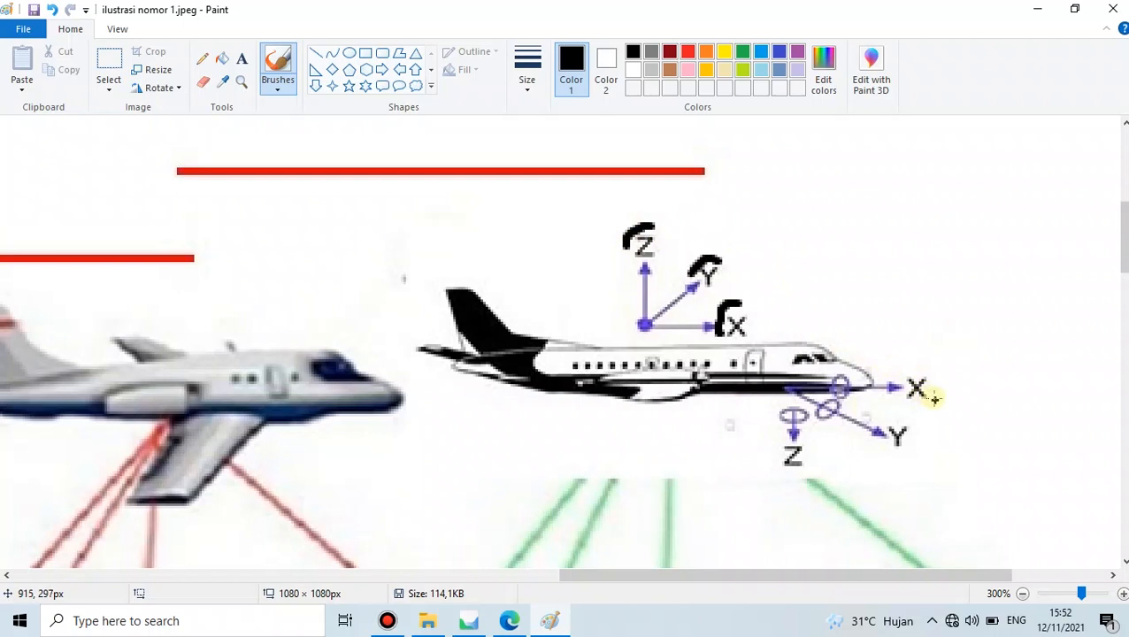
- Underline the lower X, Y and Z axis labels with short black lines
drag(904, 408, 920, 409)
drag(879, 459, 900, 459)
drag(778, 480, 788, 478)
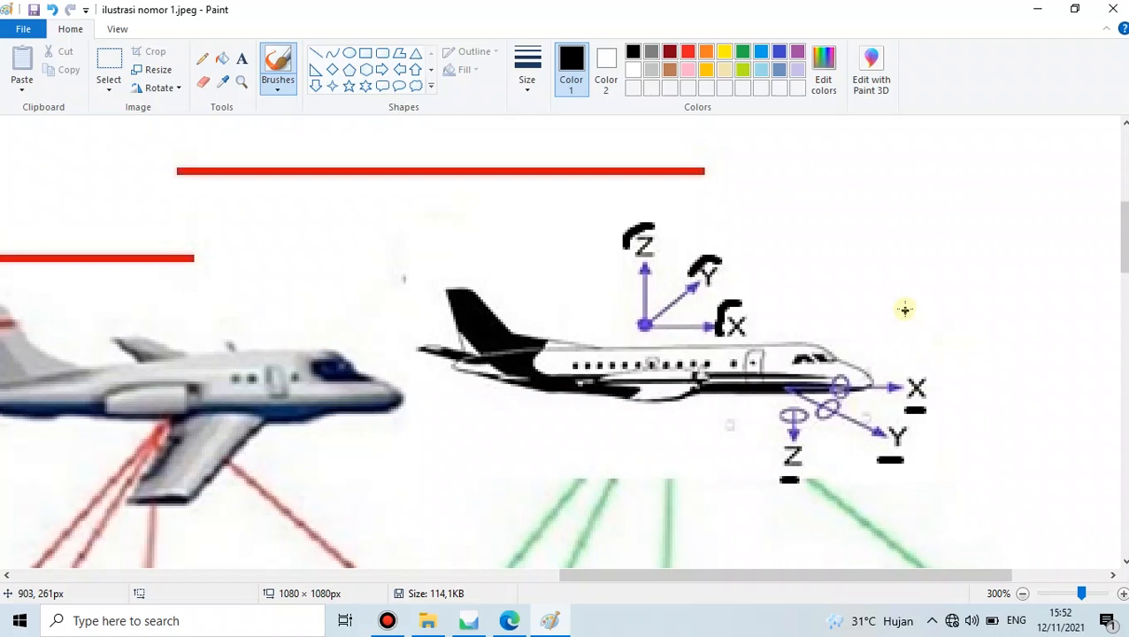
- Bring the red plane diagram into view by zooming out from 300% to 200%
scroll(902, 308, down, 15)
scroll(988, 354, up, 1)
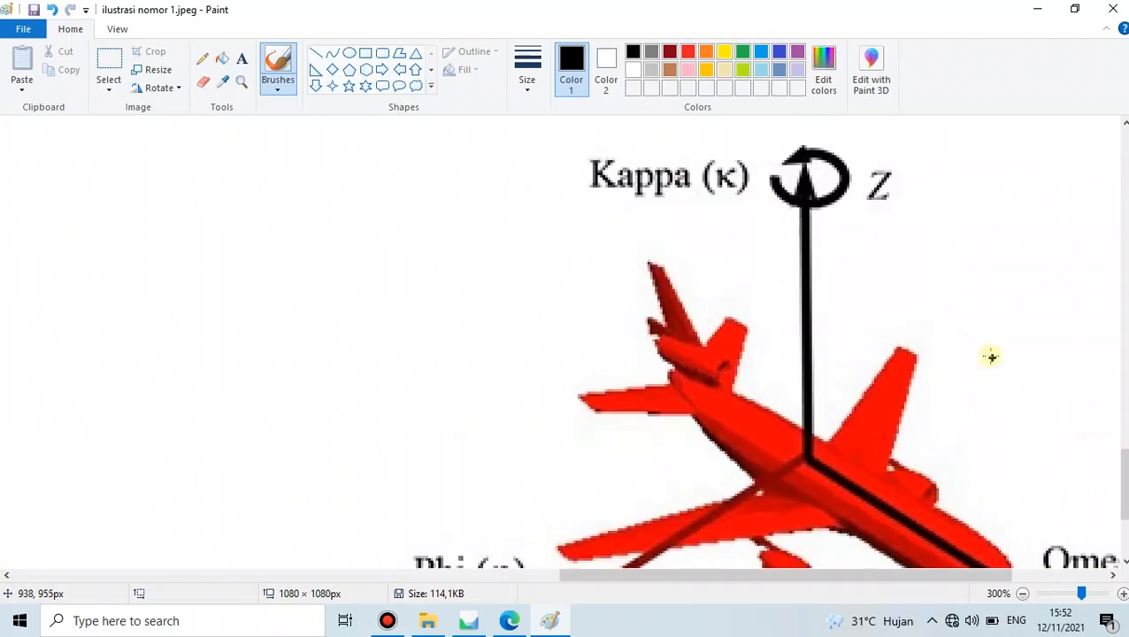
click(1019, 596)
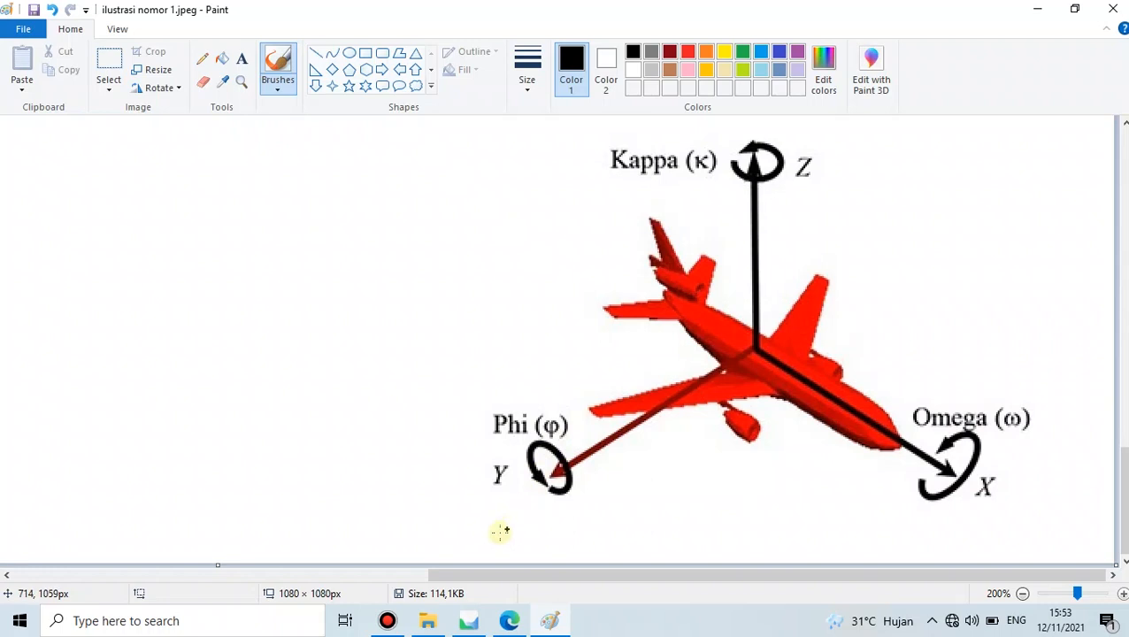
click(509, 621)
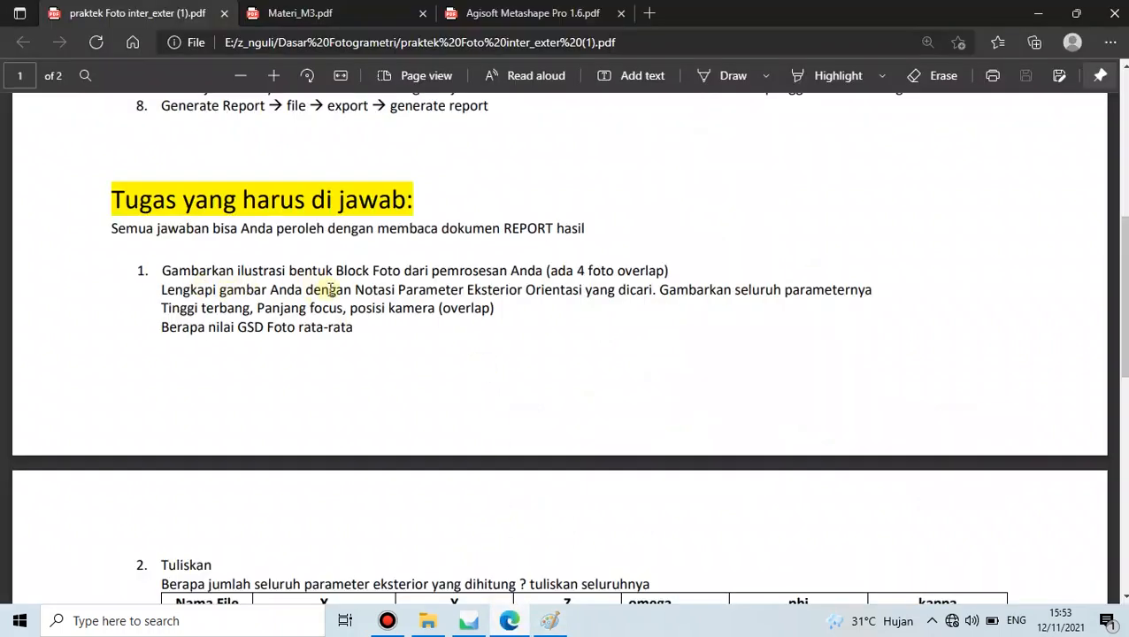
- Read task 1's exterior orientation notation requirement and check it against the illustration
drag(356, 290, 876, 294)
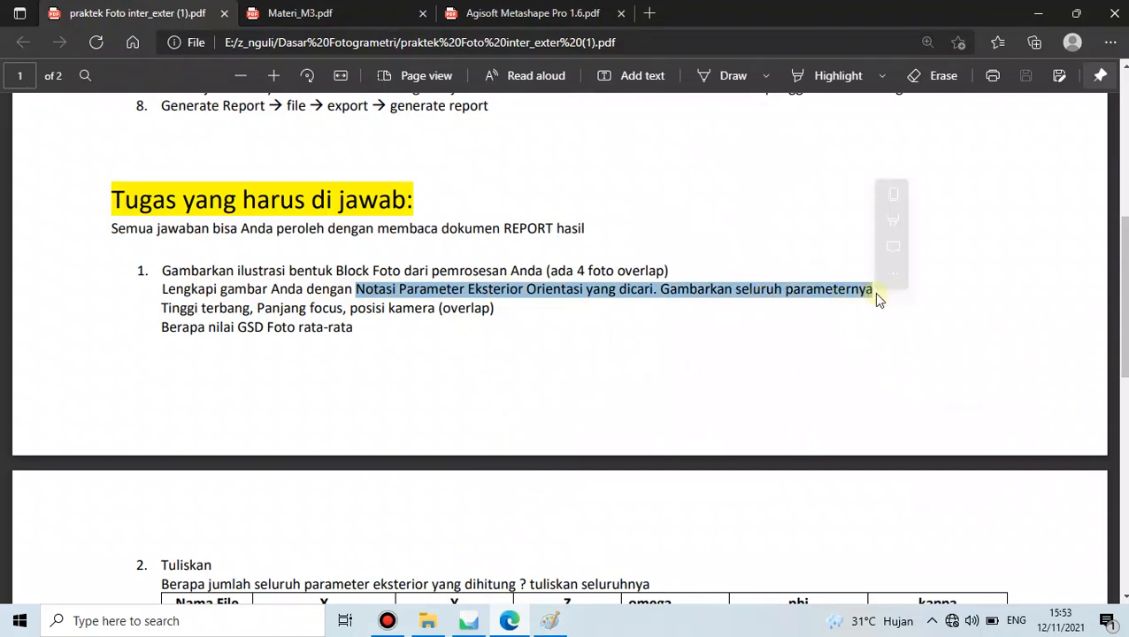
click(818, 295)
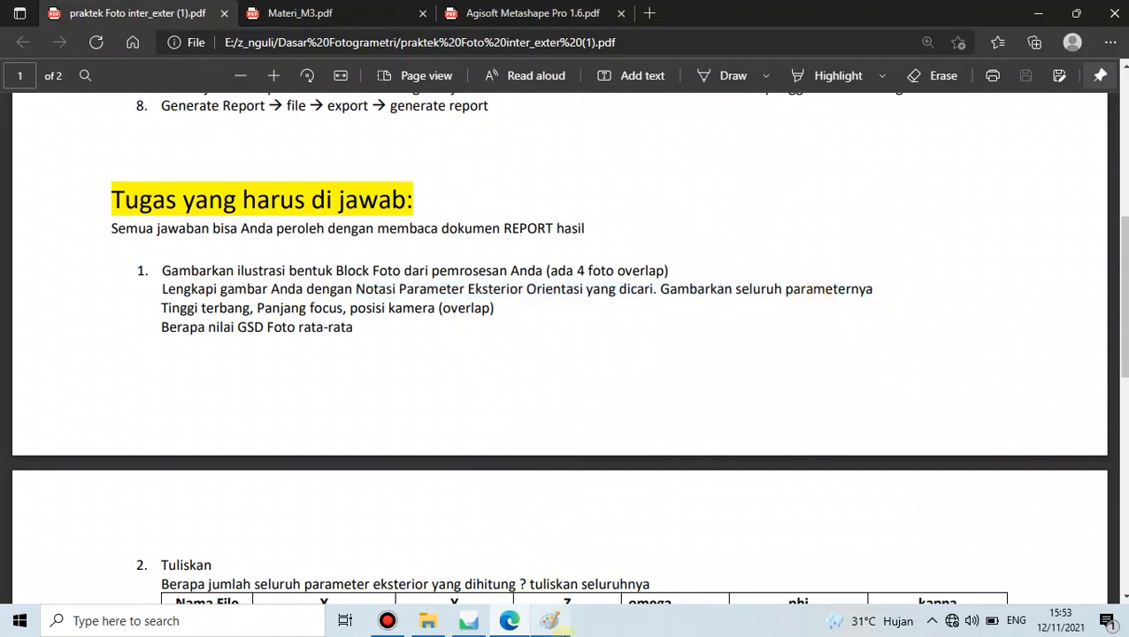
click(550, 620)
scroll(768, 379, up, 10)
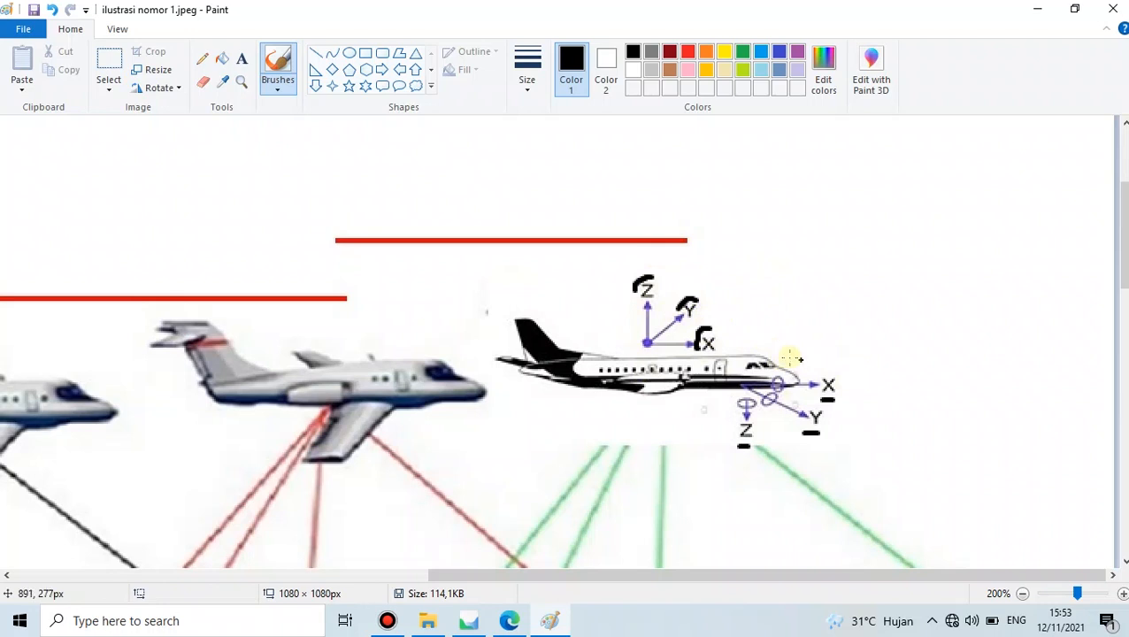
scroll(775, 345, down, 3)
scroll(755, 334, up, 3)
click(511, 620)
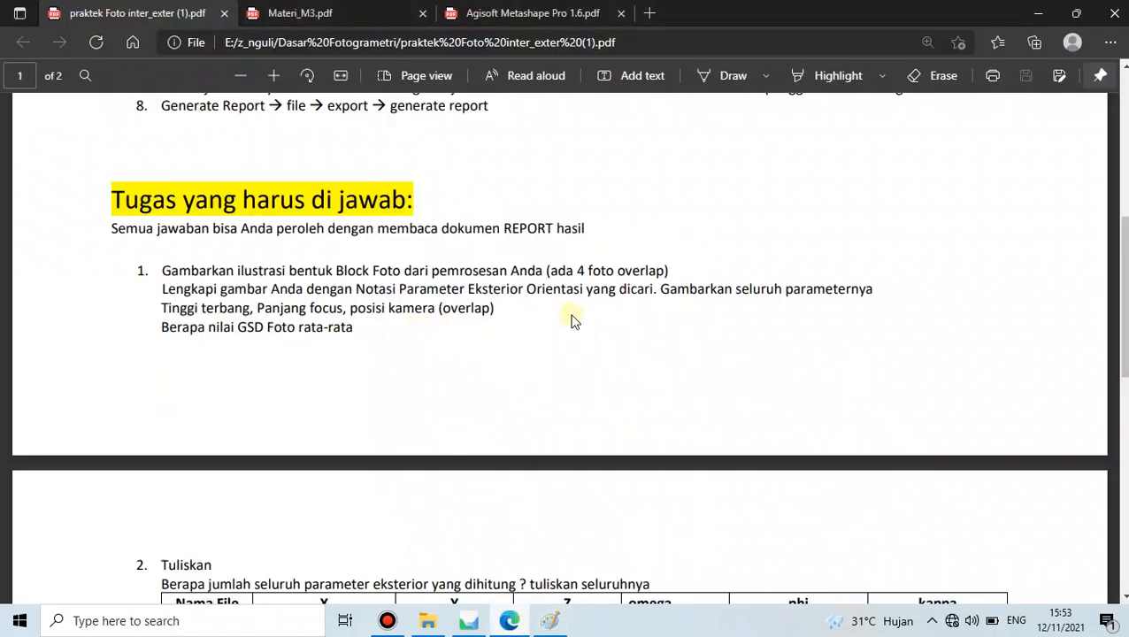
- Highlight the phrases Tinggi terbang, Panjang focus and posisi kamera (overlap) in task 1
drag(162, 307, 257, 310)
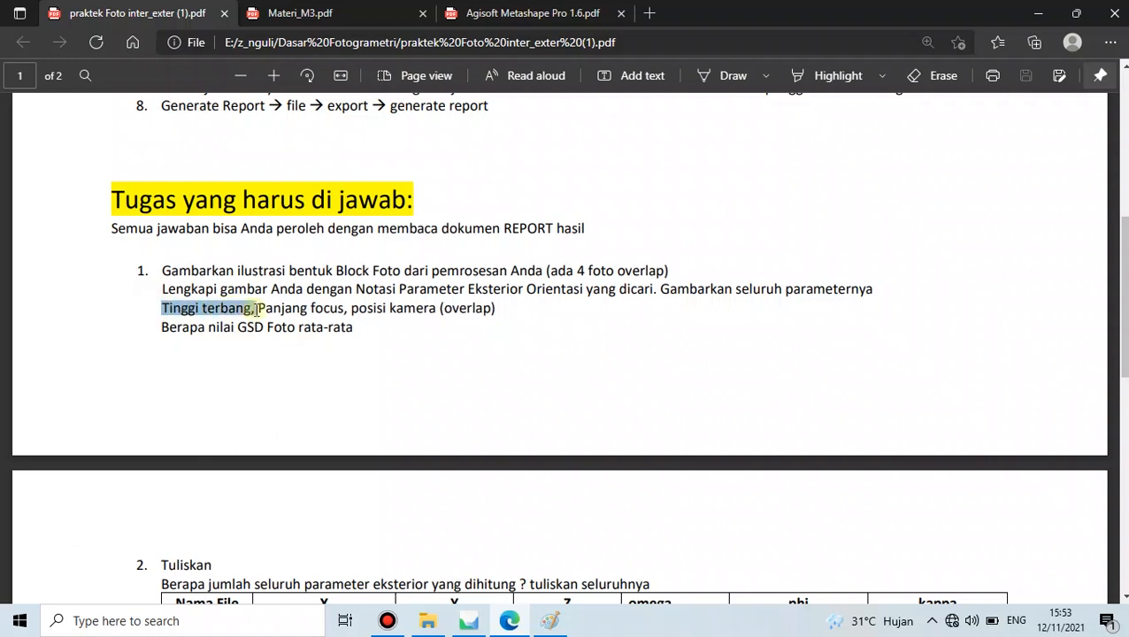
click(259, 310)
drag(258, 310, 344, 309)
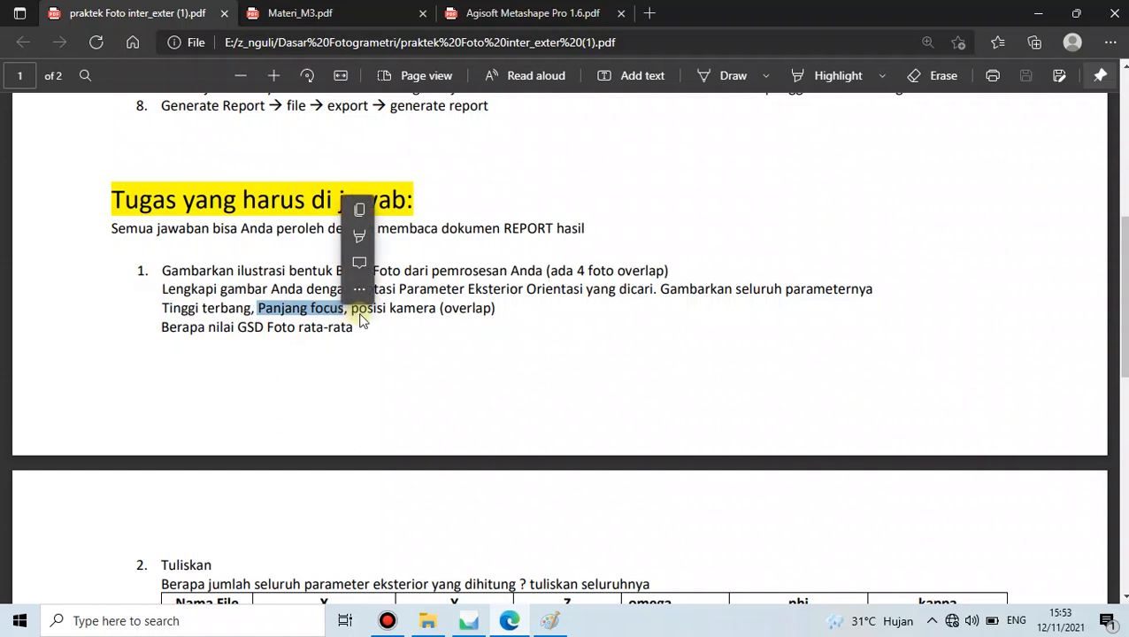
click(354, 312)
drag(354, 311, 491, 314)
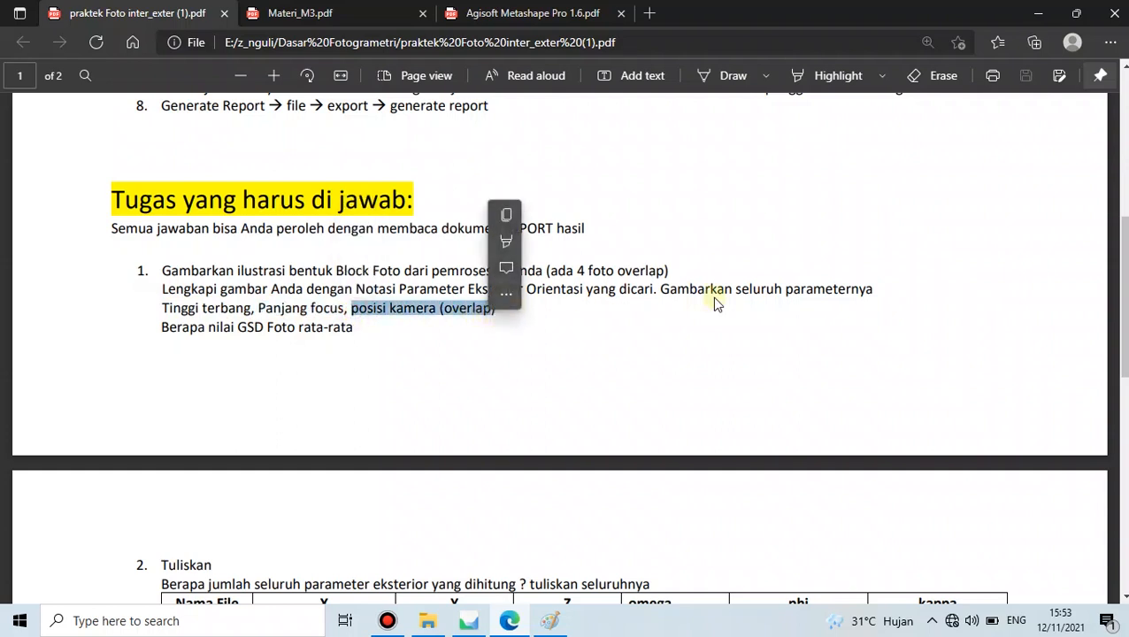
click(662, 270)
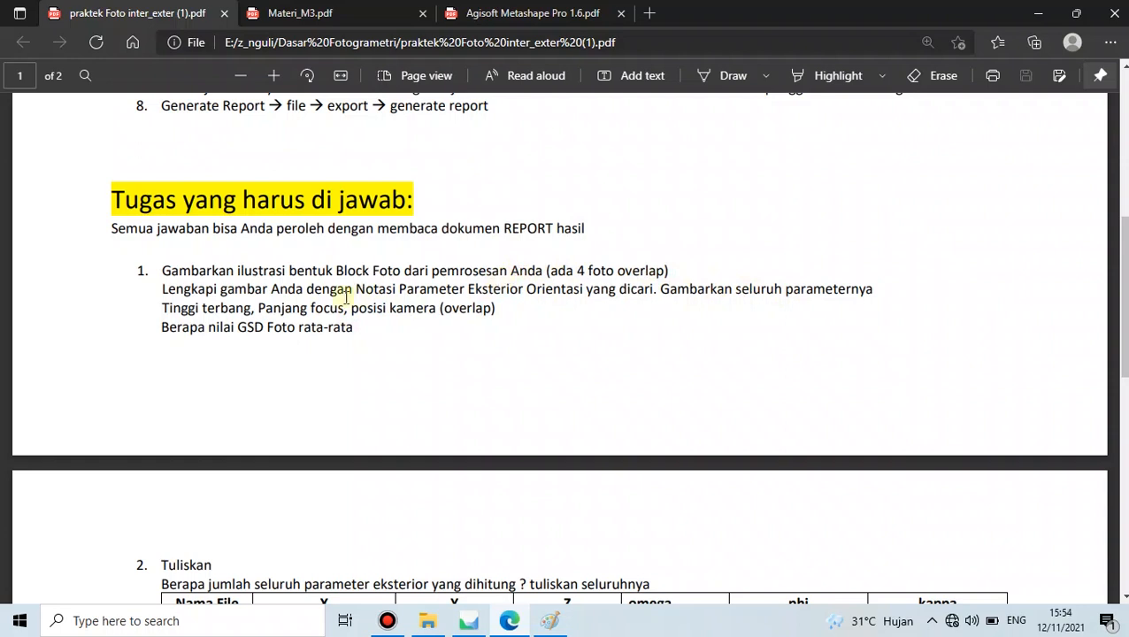
click(549, 619)
- At 100% zoom, draw a black vertical line from the left plane to the ground, labelled h
drag(635, 584, 566, 580)
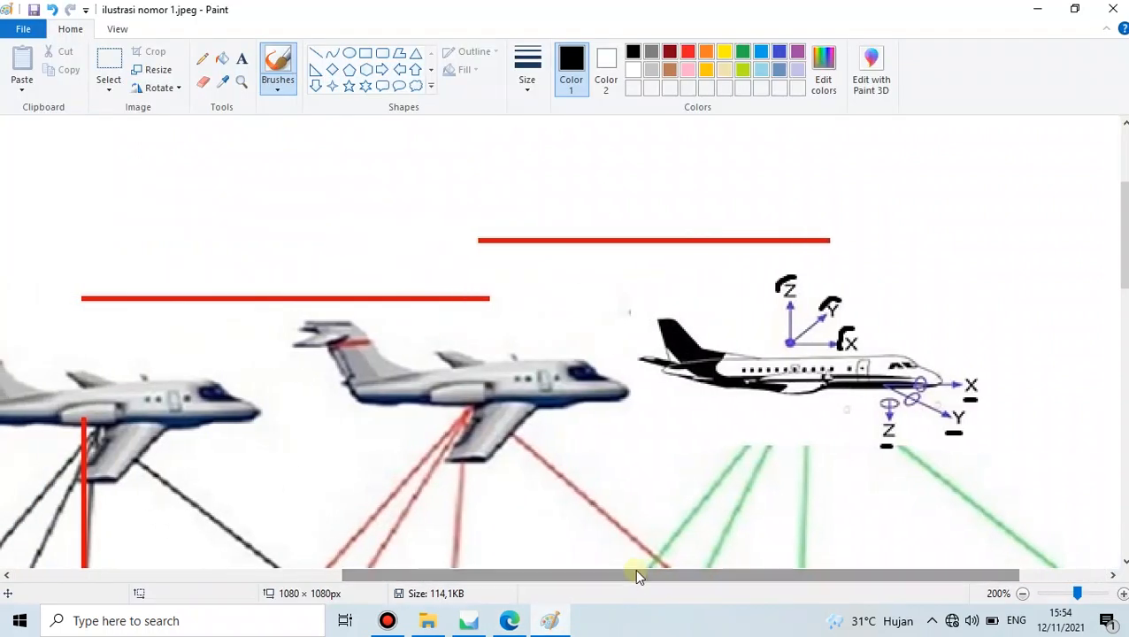
click(1022, 593)
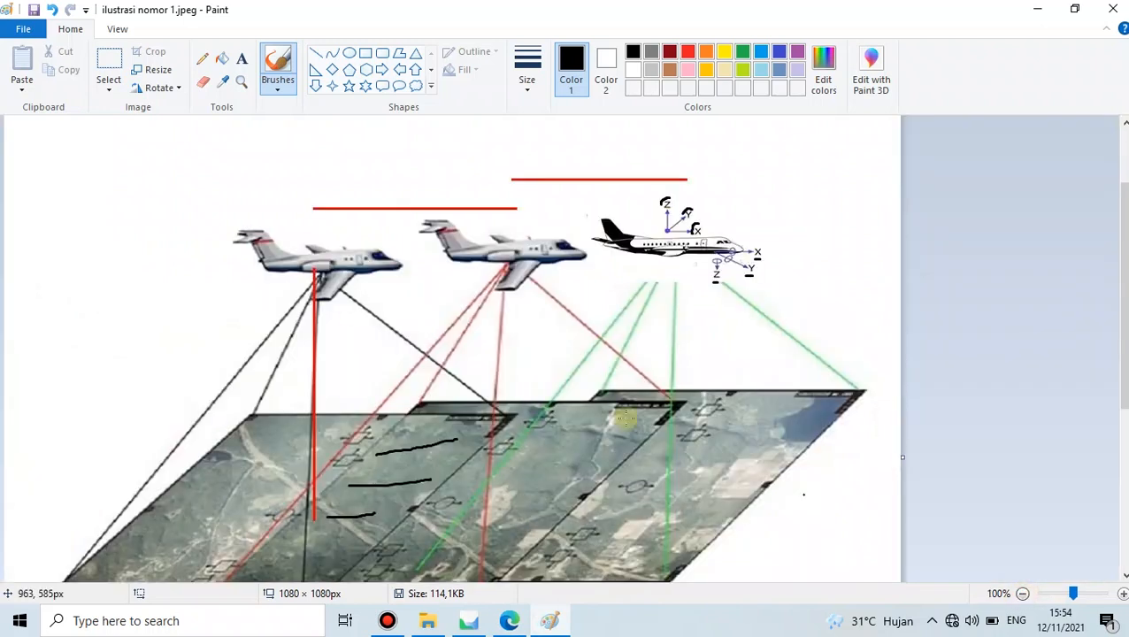
drag(1124, 256, 1124, 278)
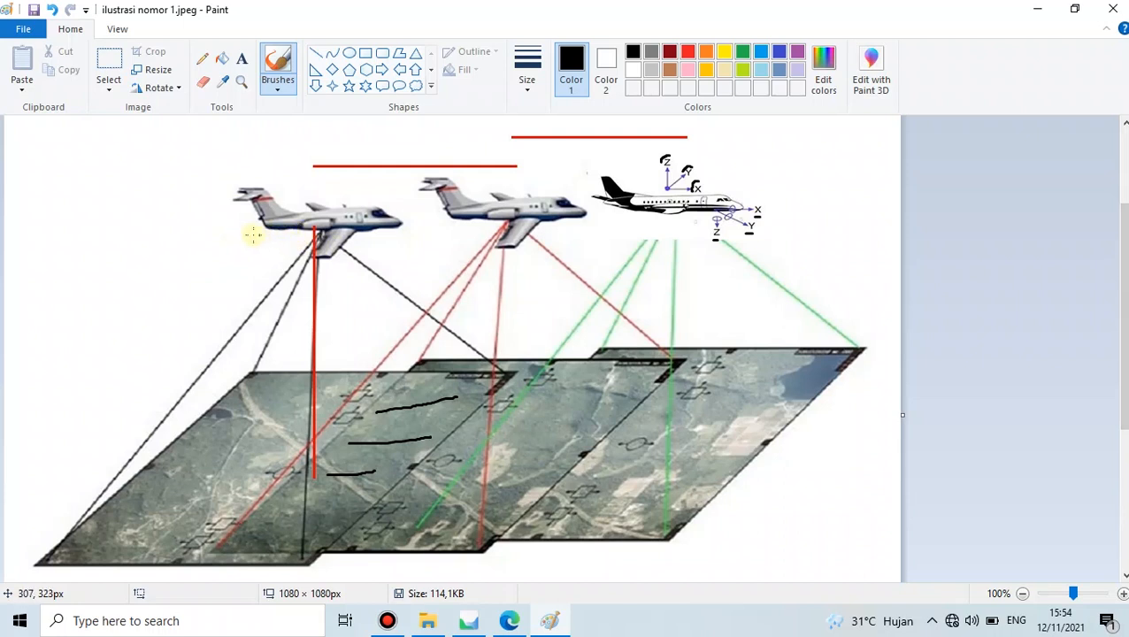
drag(239, 233, 275, 479)
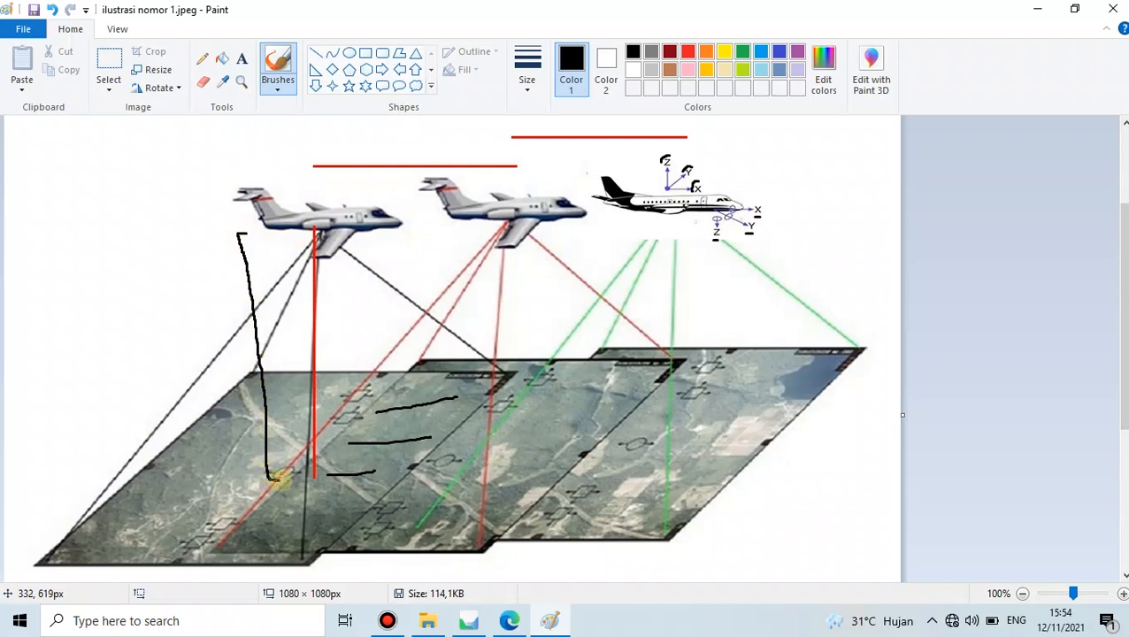
drag(231, 358, 244, 387)
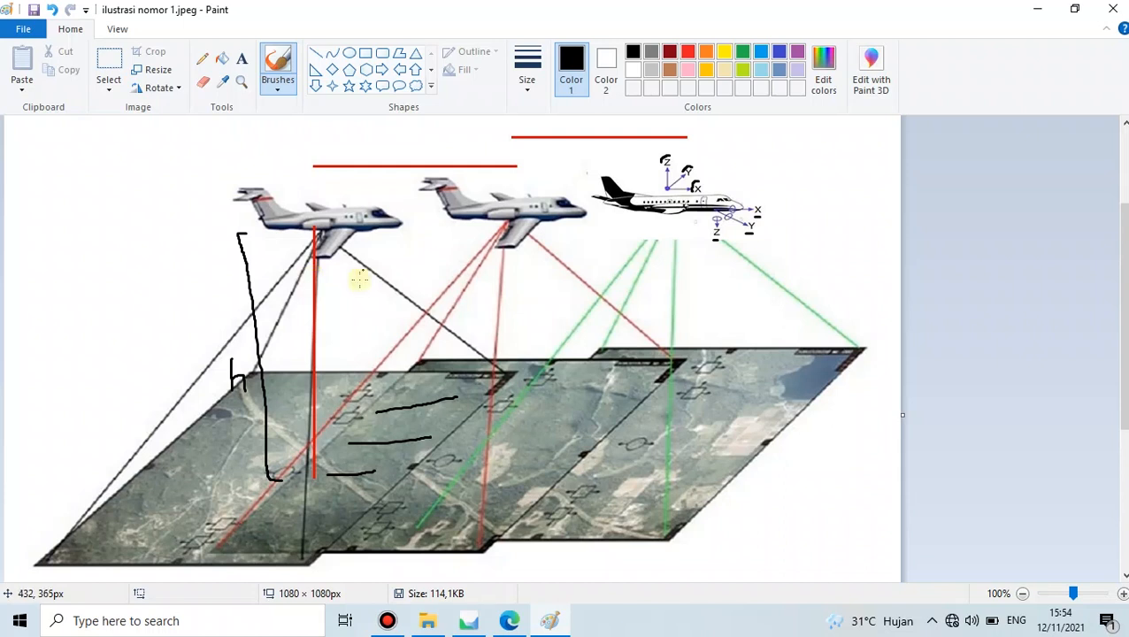
scroll(336, 276, up, 3)
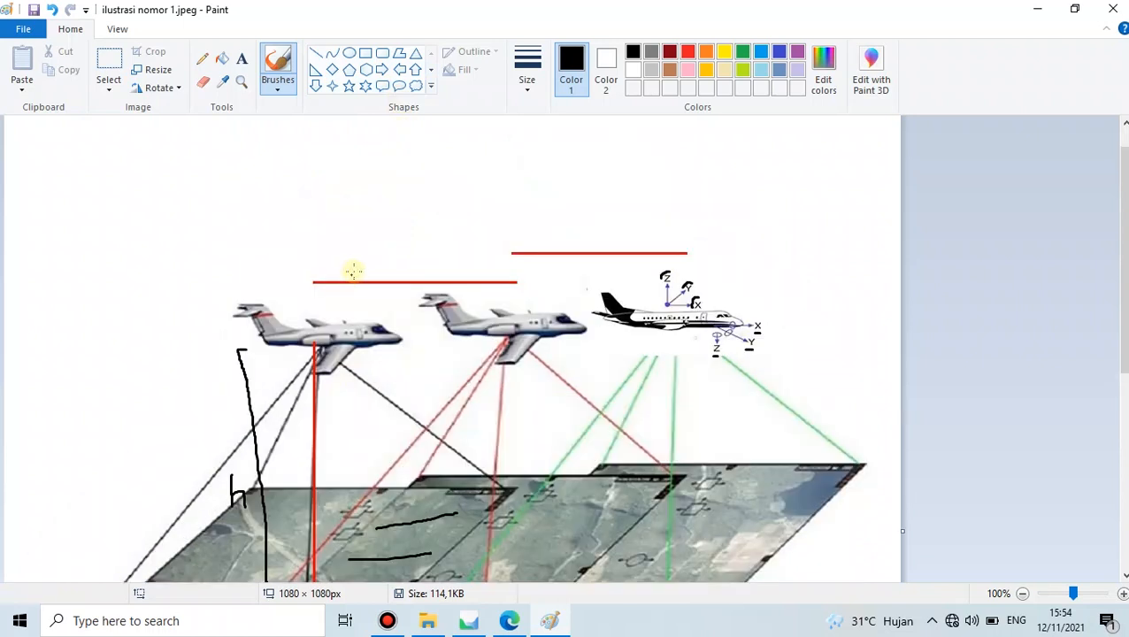
scroll(349, 271, down, 3)
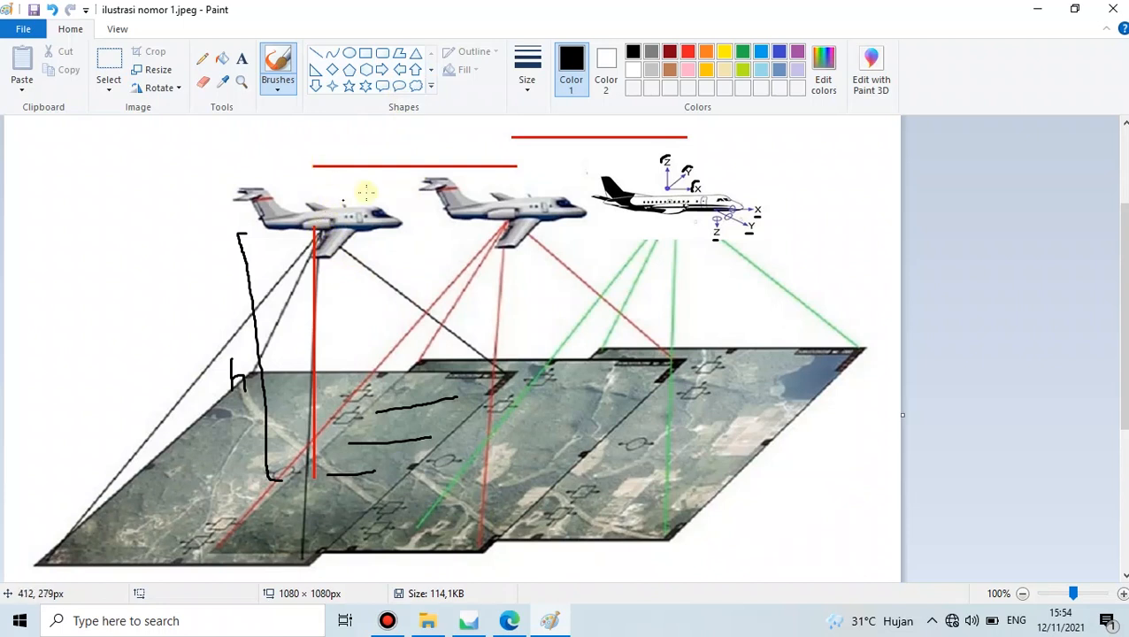
scroll(511, 187, up, 3)
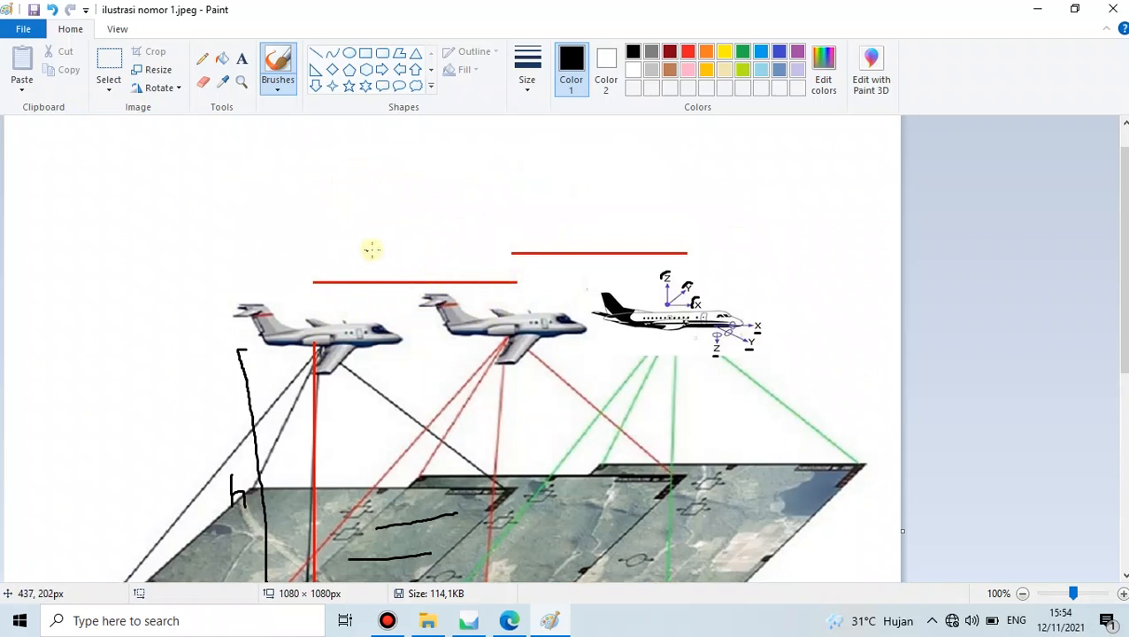
- Label the red base line between the first planes 'b' and write 'b/h' top left
mouse_move(391, 244)
mouse_down()
mouse_move(397, 263)
mouse_move(406, 251)
mouse_move(403, 266)
mouse_up()
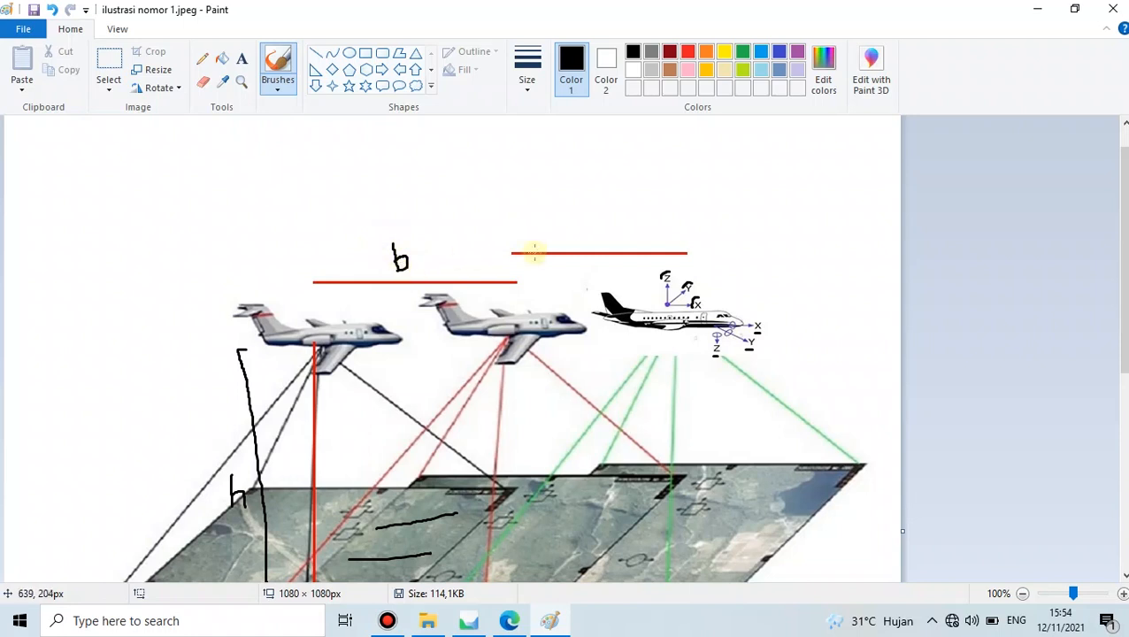
mouse_move(584, 212)
mouse_down()
mouse_move(584, 240)
mouse_move(602, 222)
mouse_move(595, 235)
mouse_up()
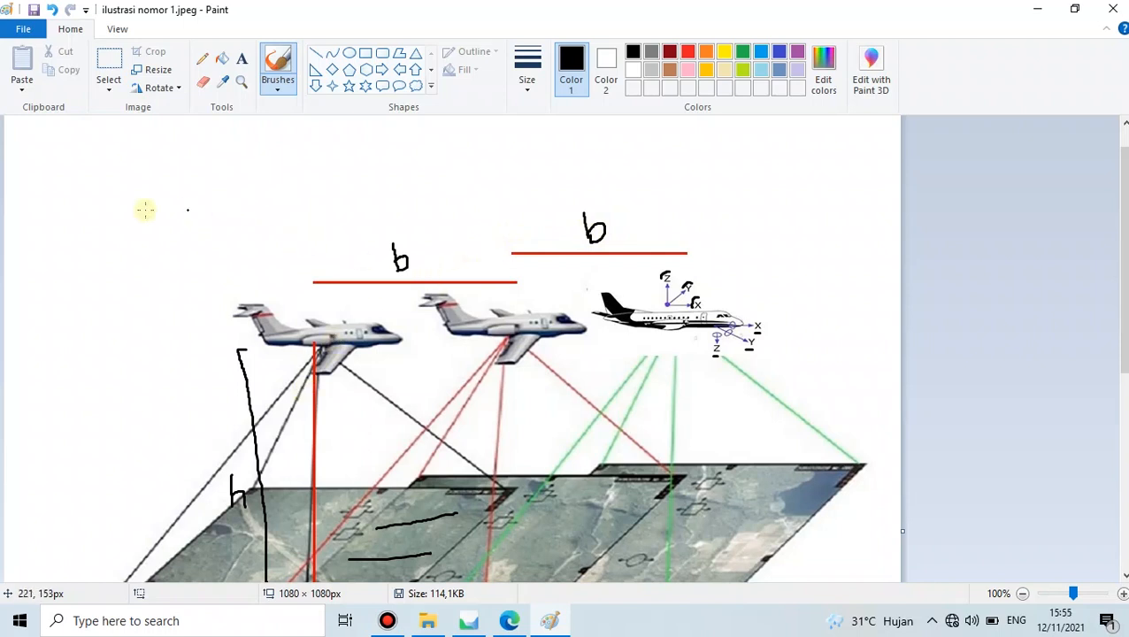
mouse_move(89, 216)
mouse_down()
mouse_move(88, 248)
mouse_move(101, 240)
mouse_move(109, 260)
mouse_move(148, 272)
mouse_up()
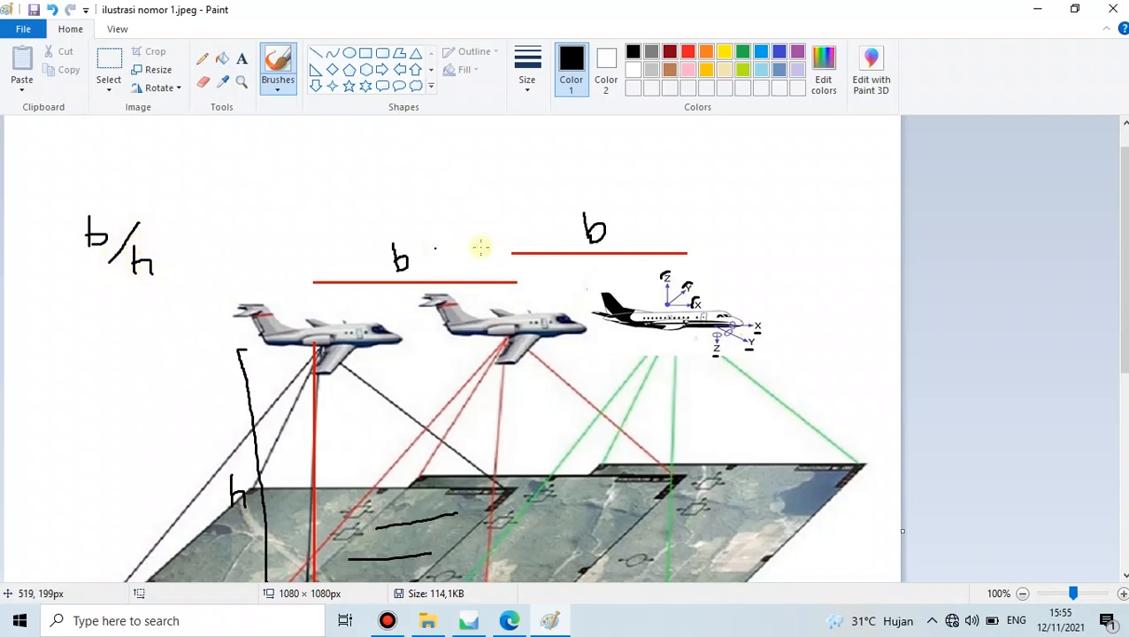
scroll(468, 248, down, 3)
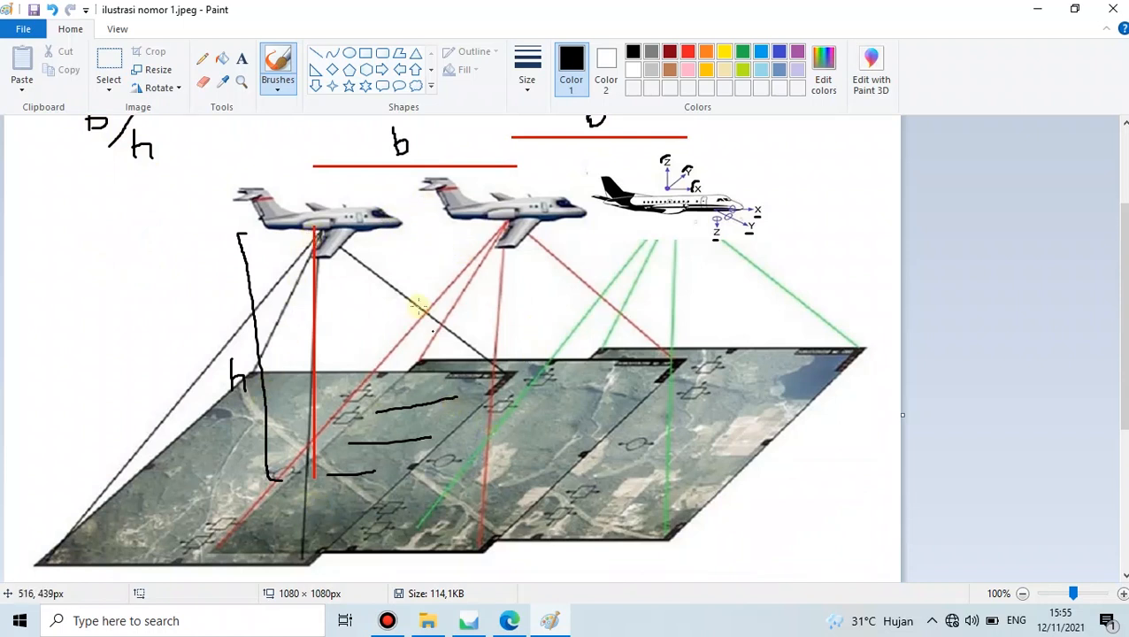
scroll(310, 285, up, 3)
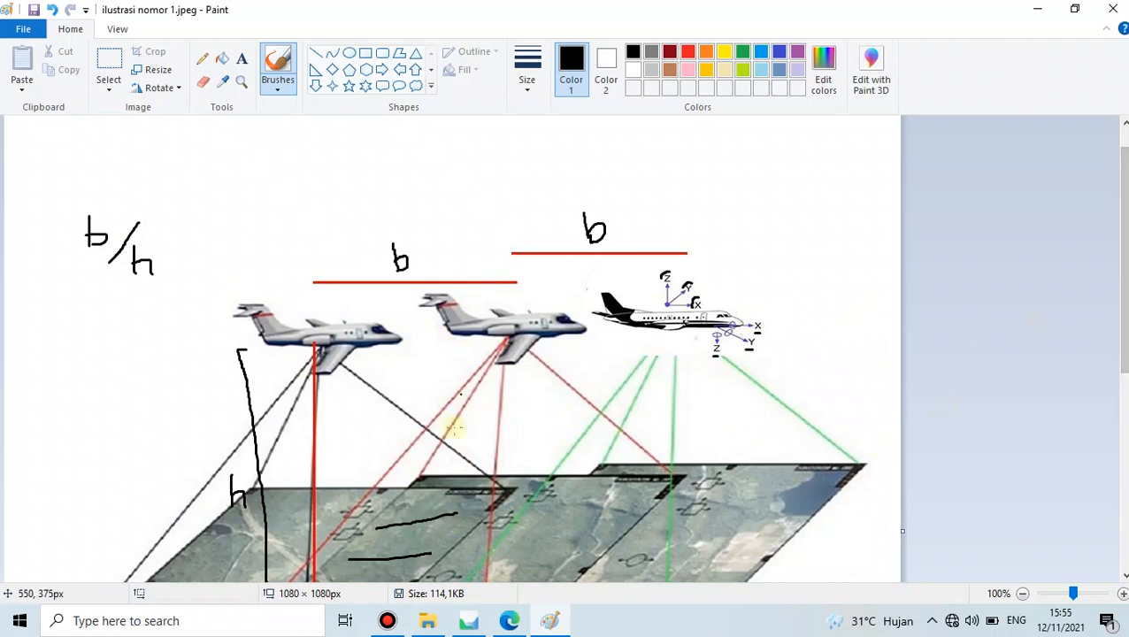
- Glance at the PDF, then zoom the illustration to 200% around the left airplane and b/h note
click(510, 620)
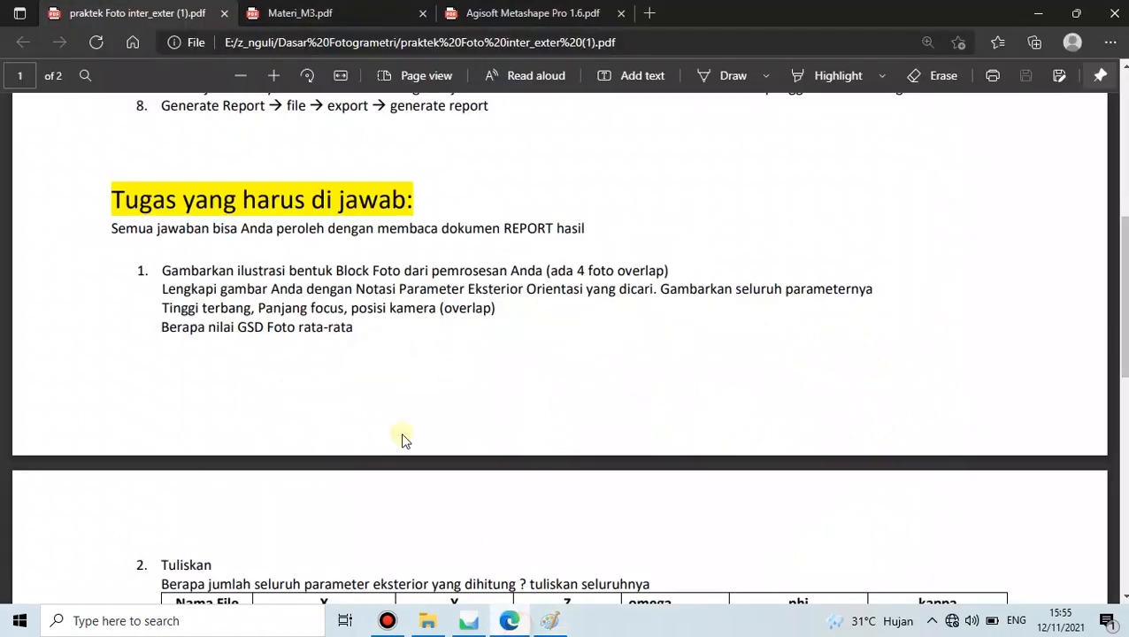
click(516, 622)
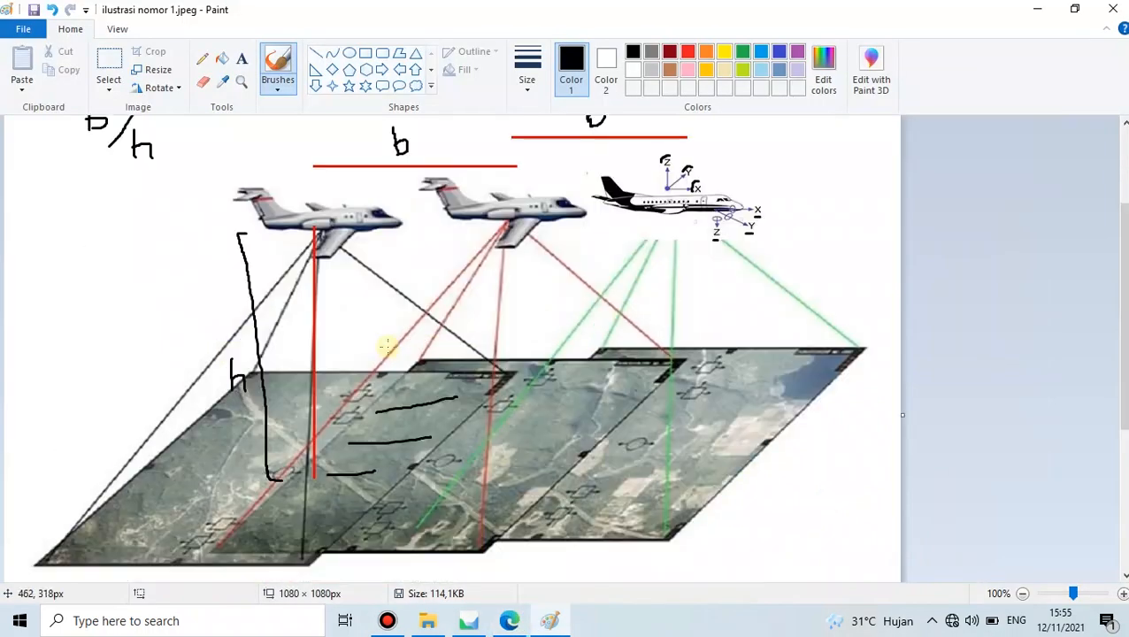
click(1123, 594)
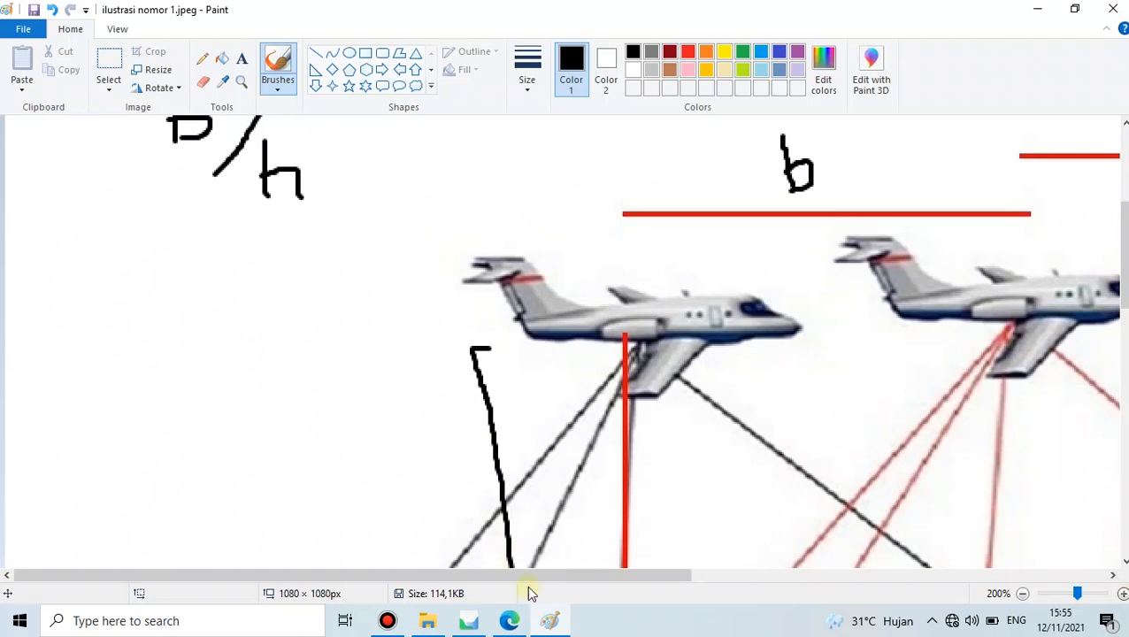
drag(524, 575, 612, 576)
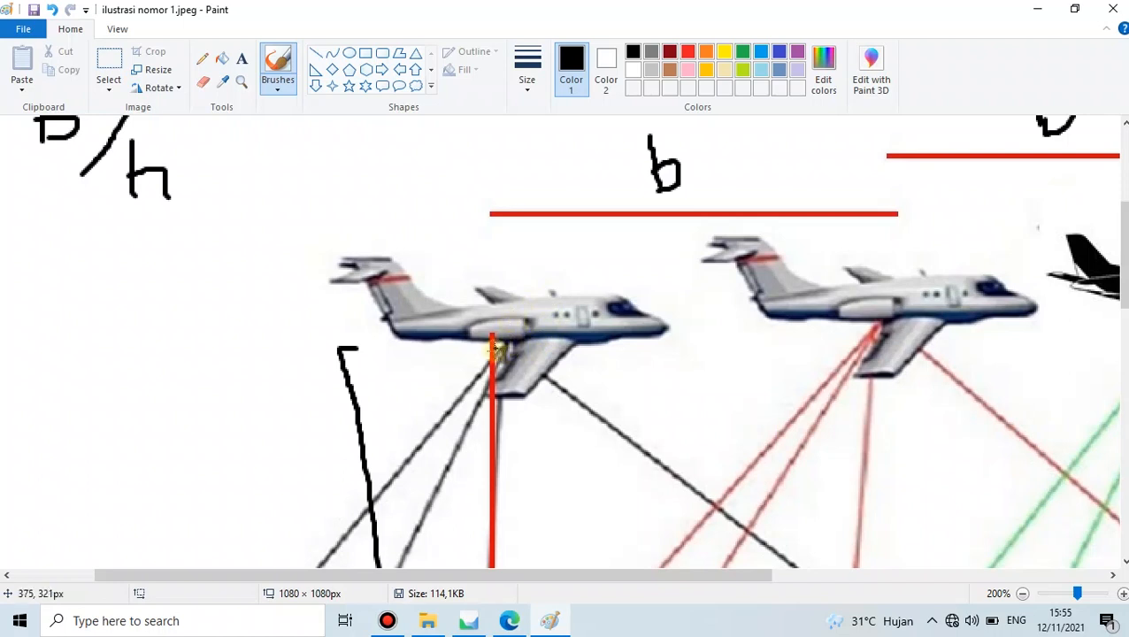
- Compare the Materi_M3.pdf flat-terrain image geometry slide with the airplane illustration in Paint
click(520, 622)
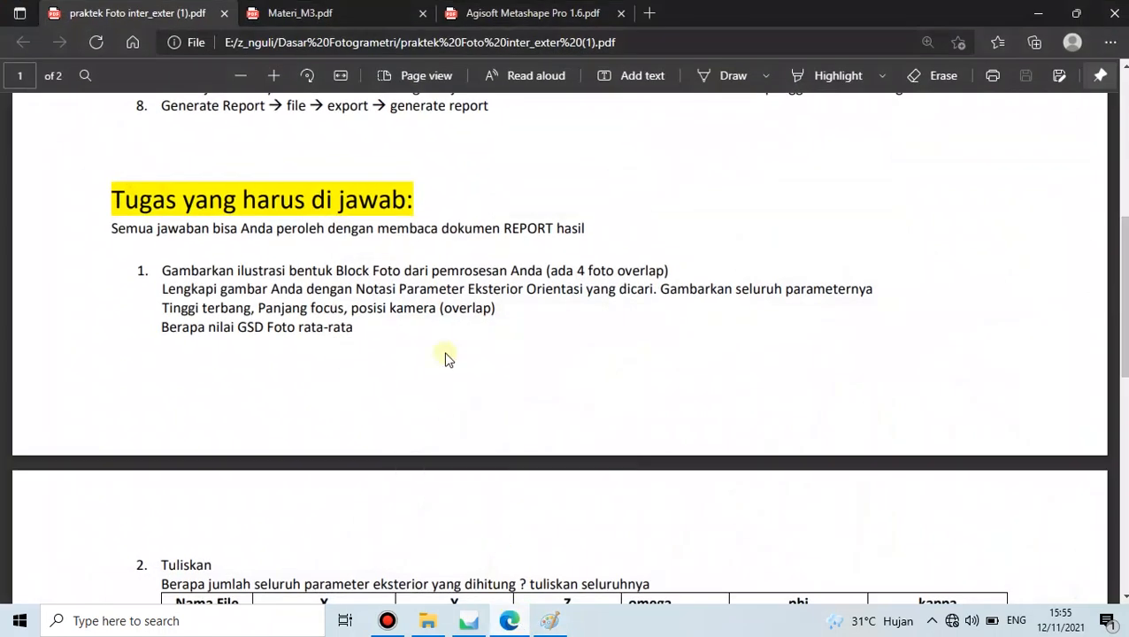
click(368, 11)
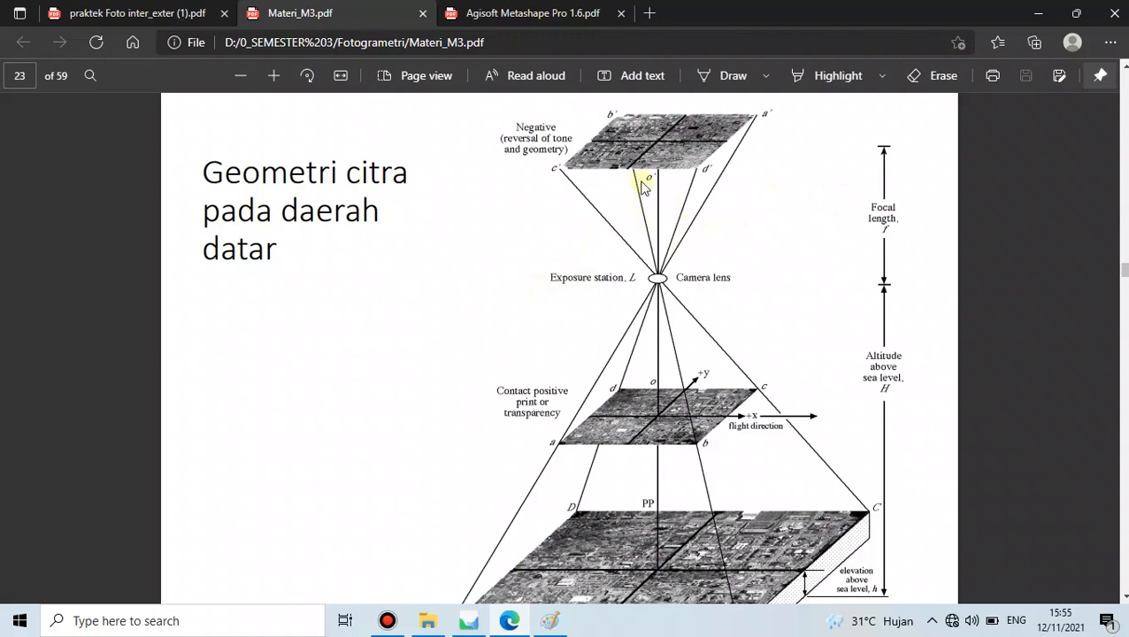
click(550, 623)
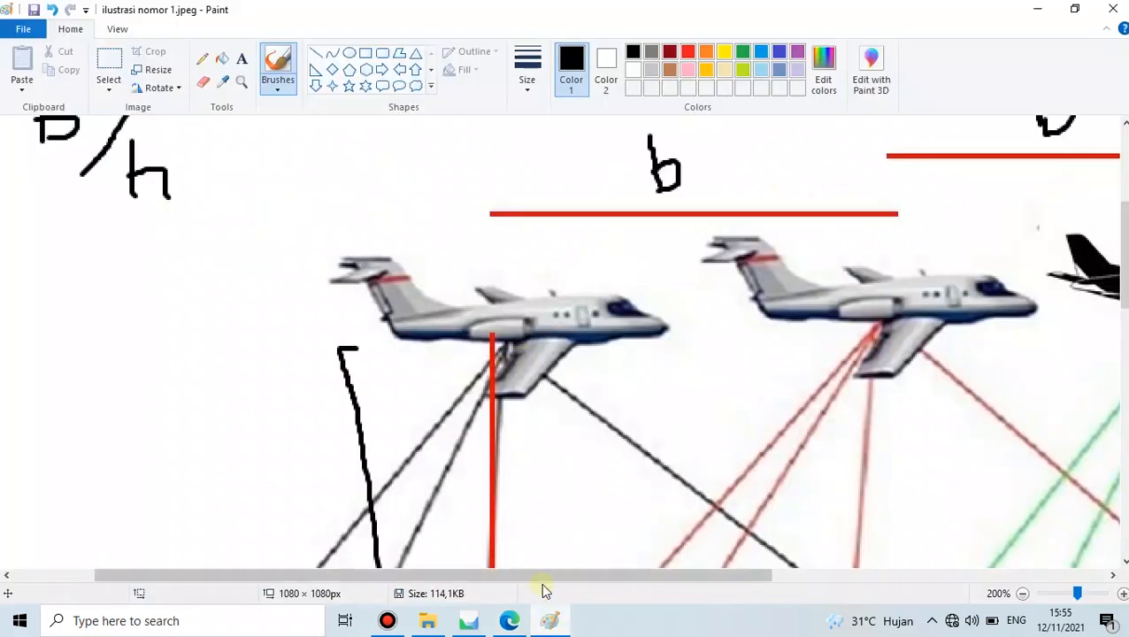
click(509, 620)
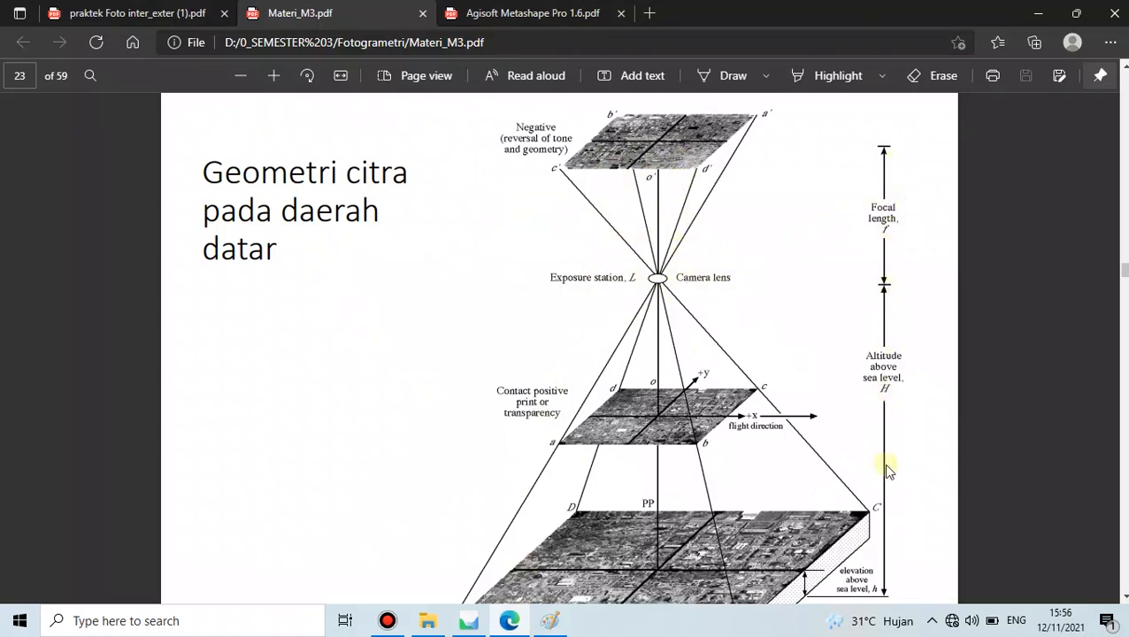
click(551, 627)
scroll(339, 387, down, 1)
scroll(460, 363, up, 1)
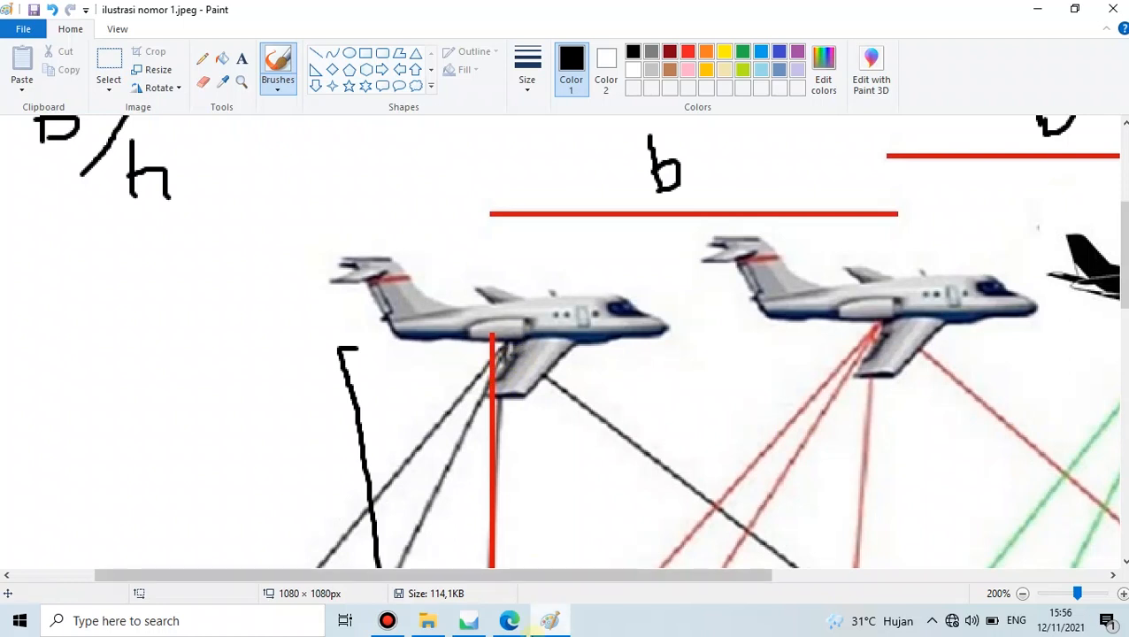
click(513, 622)
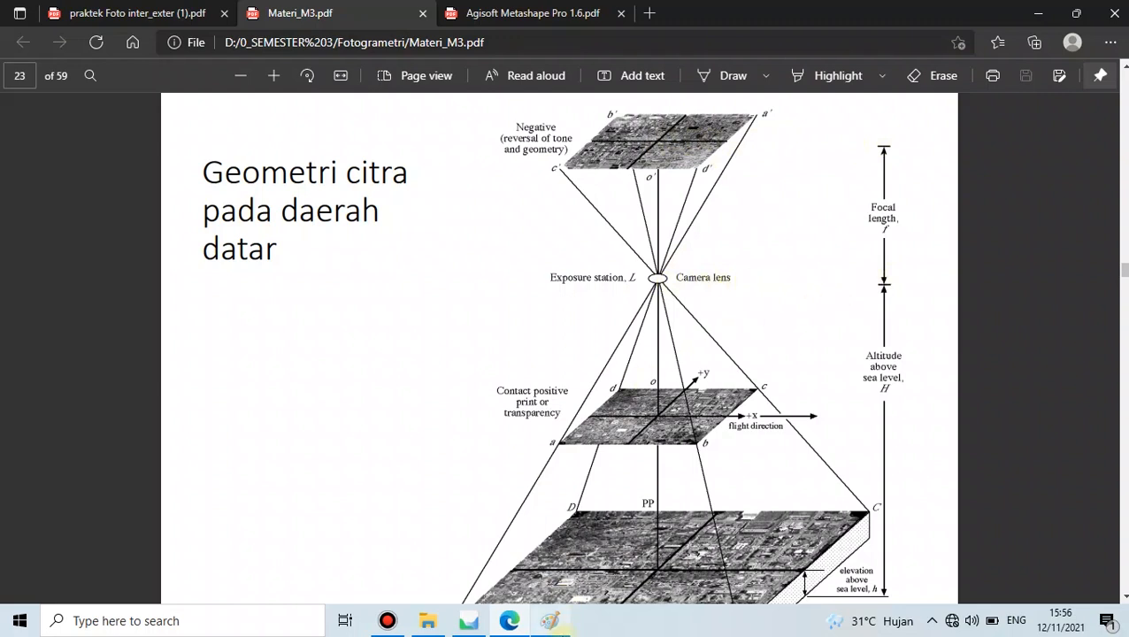
click(570, 552)
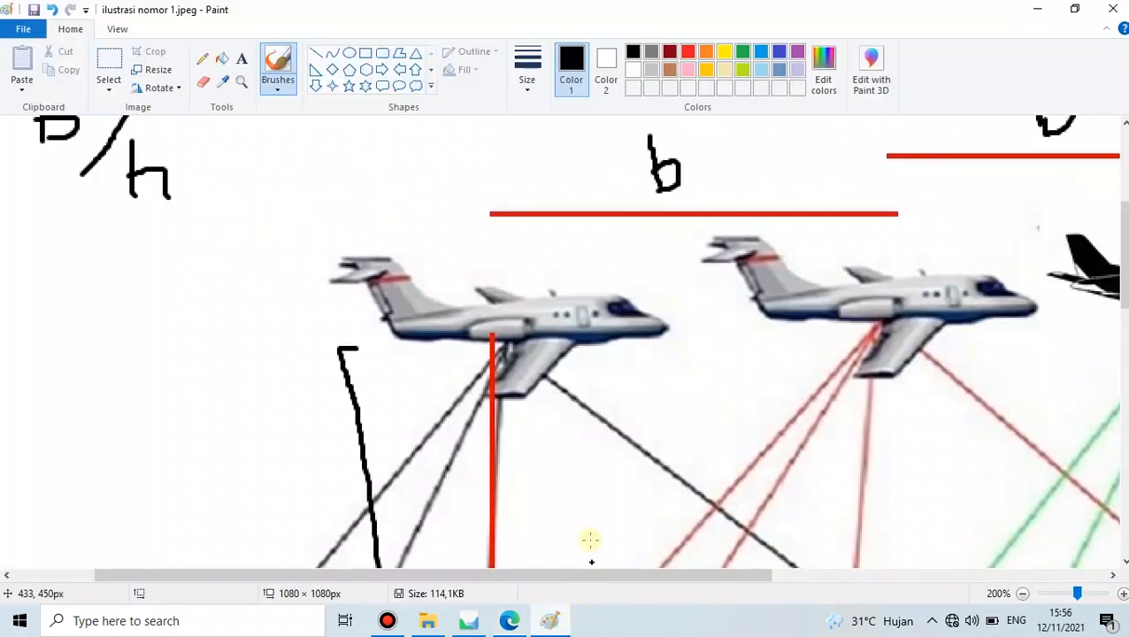
scroll(585, 382, down, 2)
scroll(585, 381, up, 2)
scroll(584, 381, down, 2)
scroll(522, 256, up, 2)
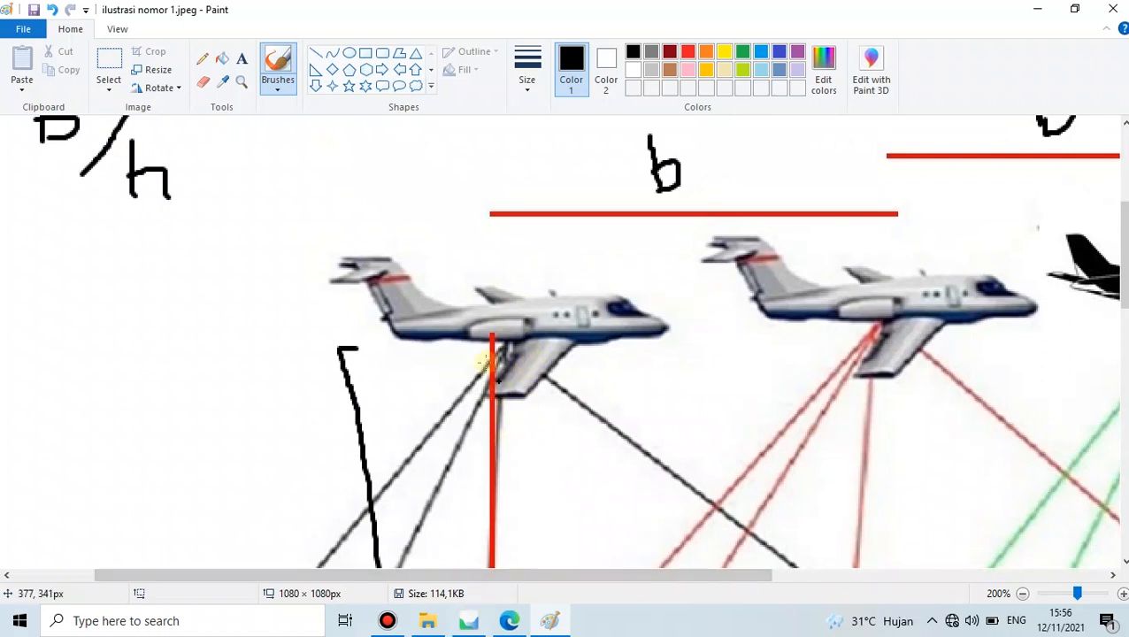
scroll(400, 324, down, 2)
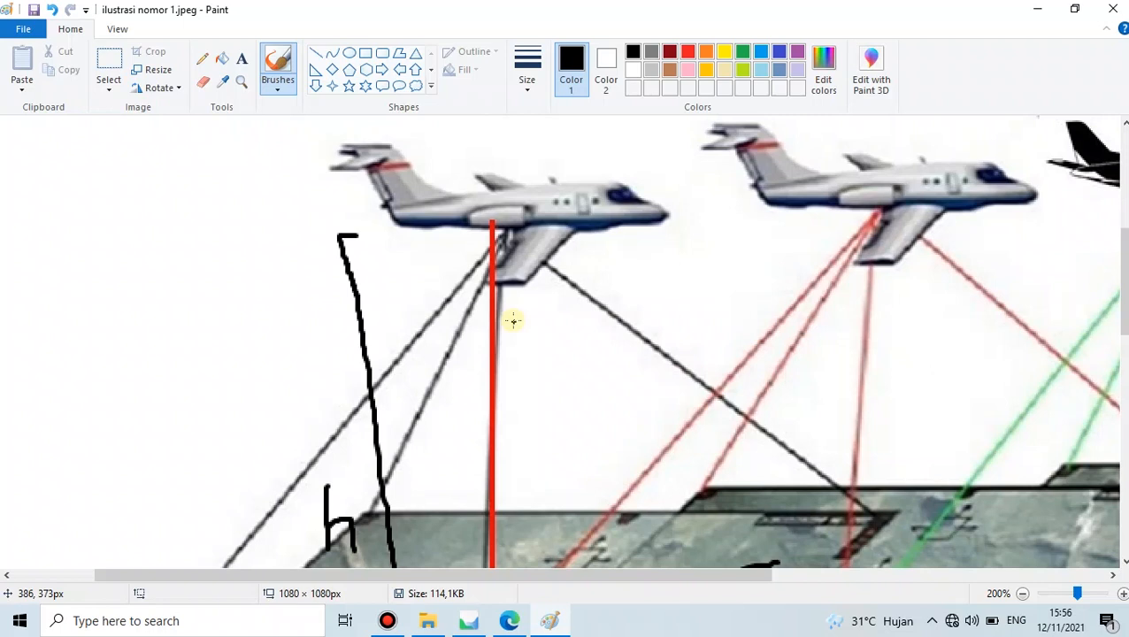
scroll(513, 322, up, 2)
scroll(513, 308, down, 2)
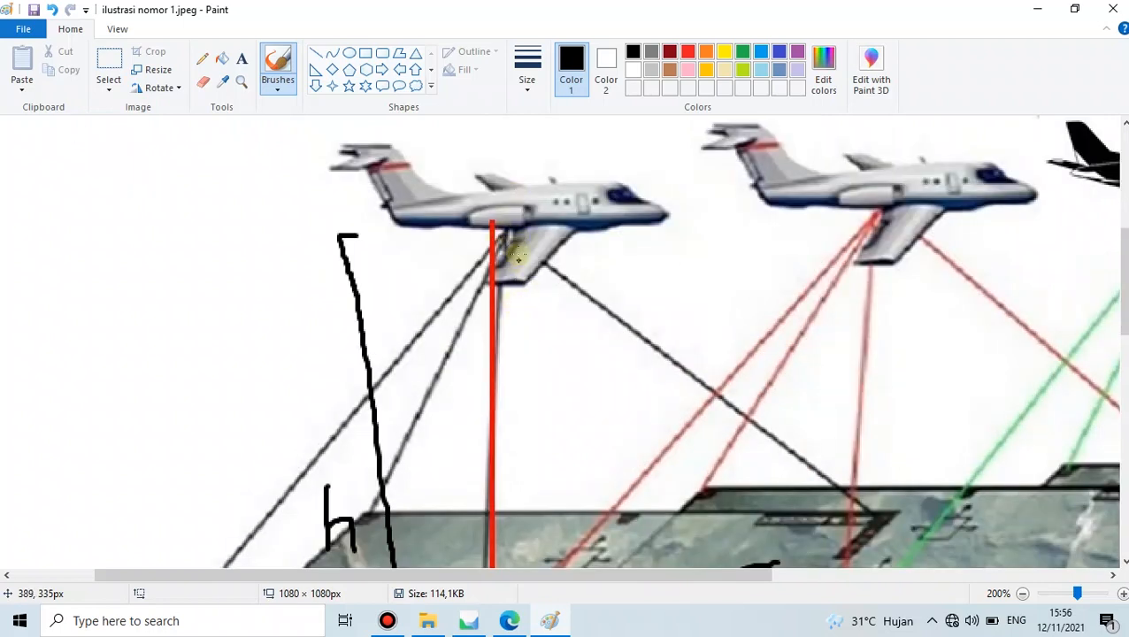
scroll(505, 257, up, 2)
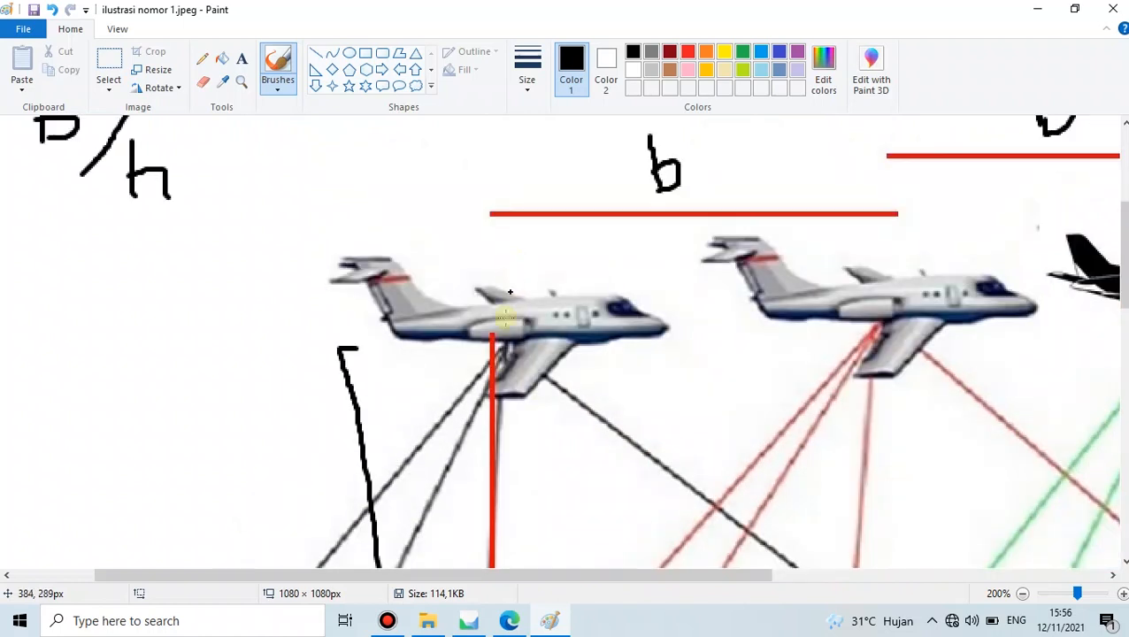
- In the praktek Foto inter_exter (1).pdf assignment, highlight the first task and the average photo GSD question
click(512, 625)
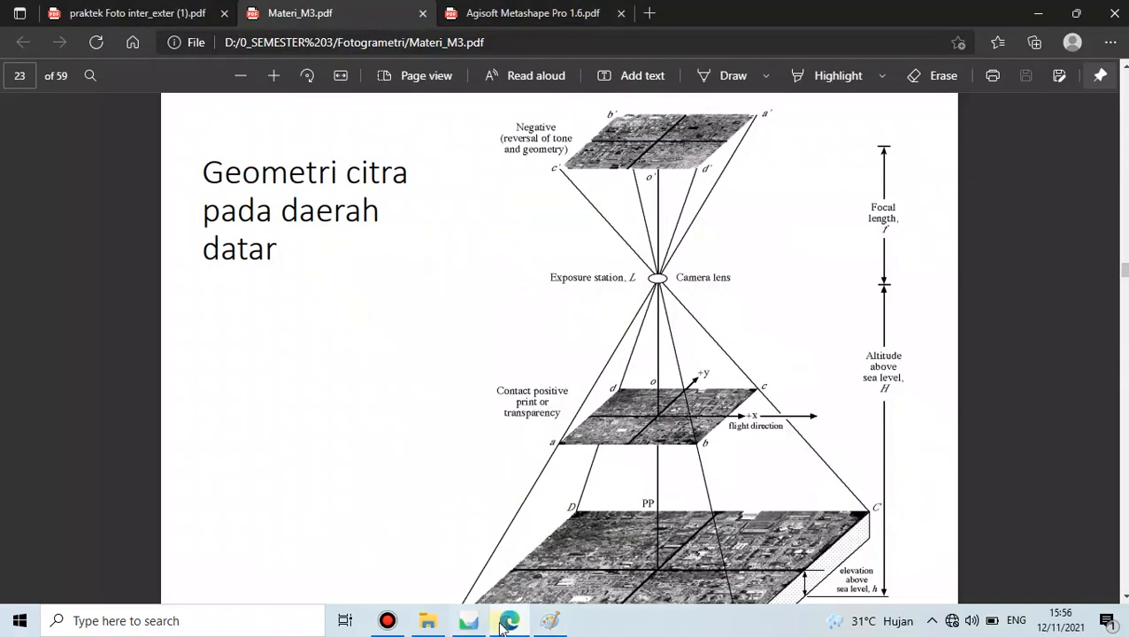
click(151, 9)
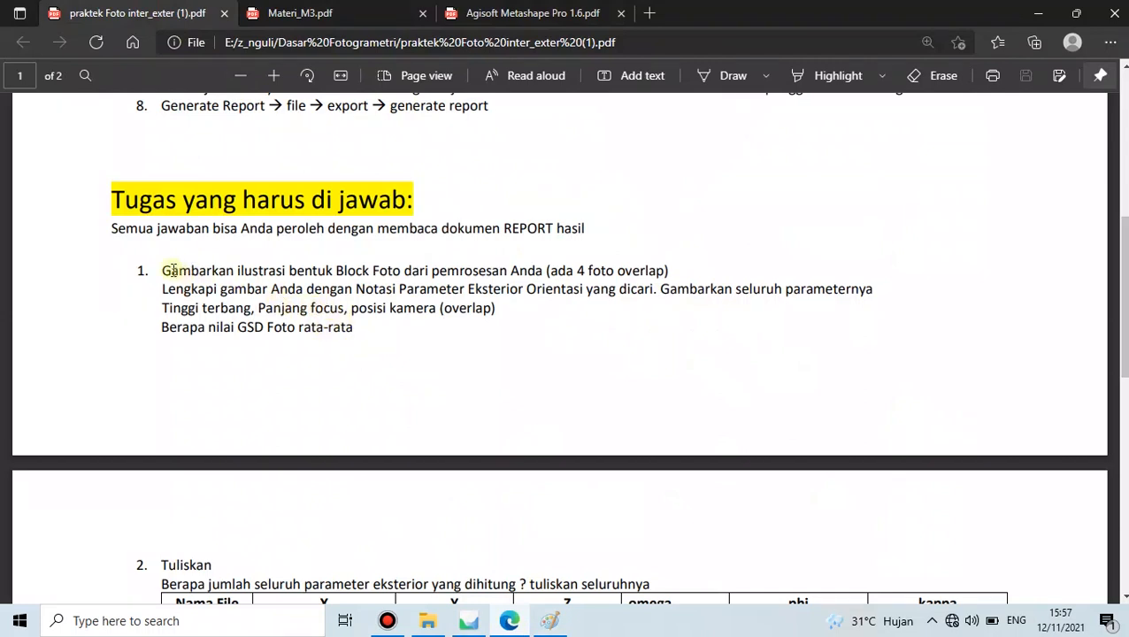
drag(163, 268, 510, 309)
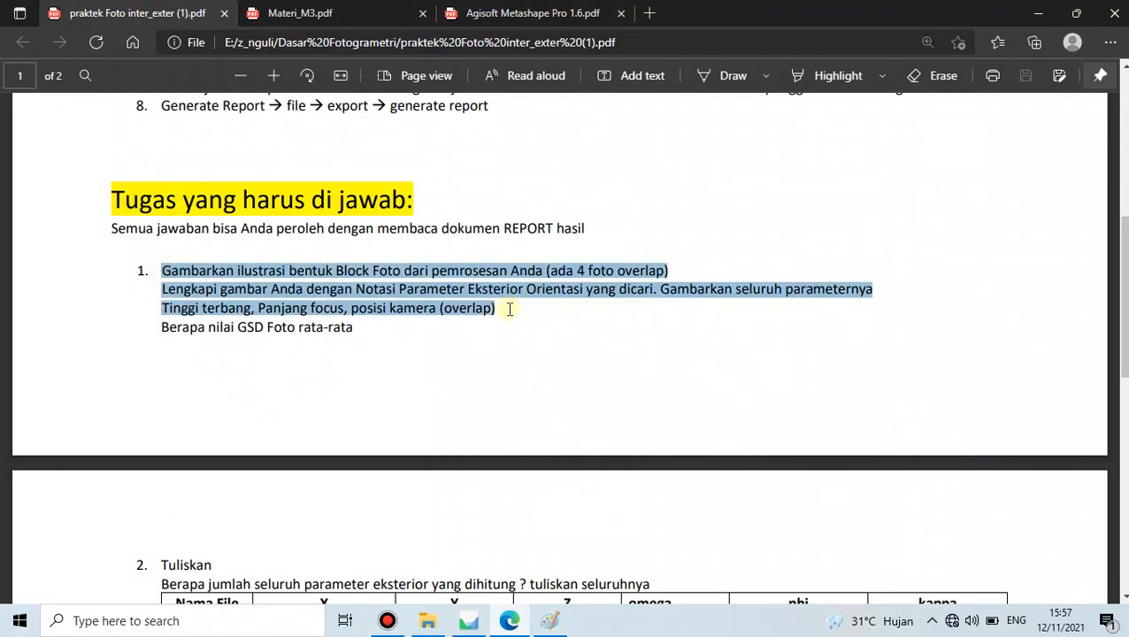
click(398, 312)
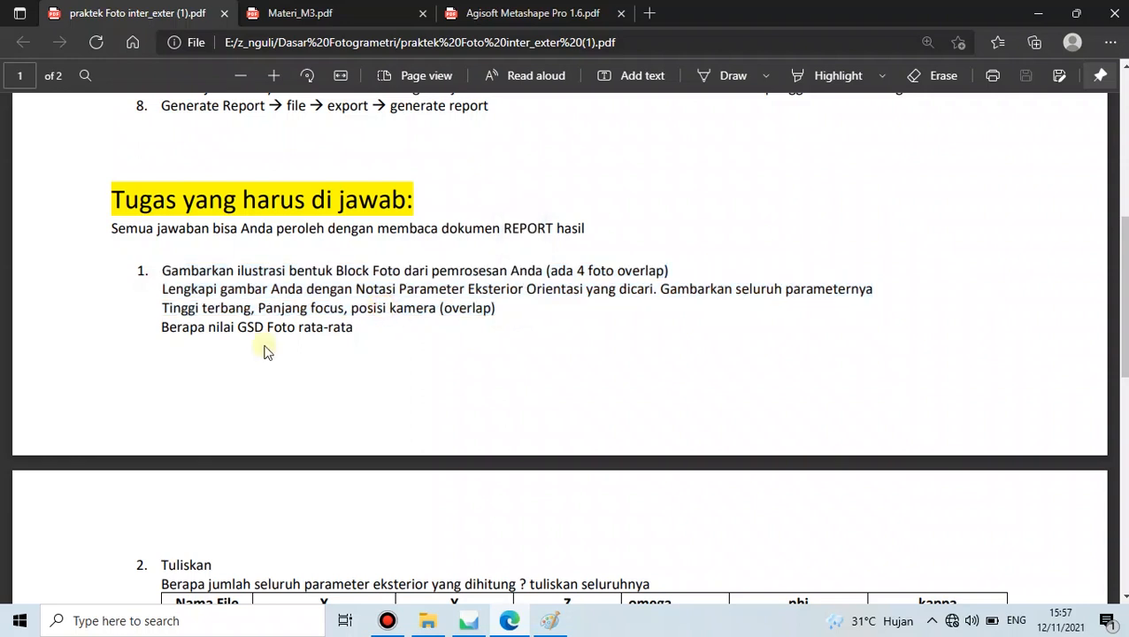
drag(163, 331, 361, 332)
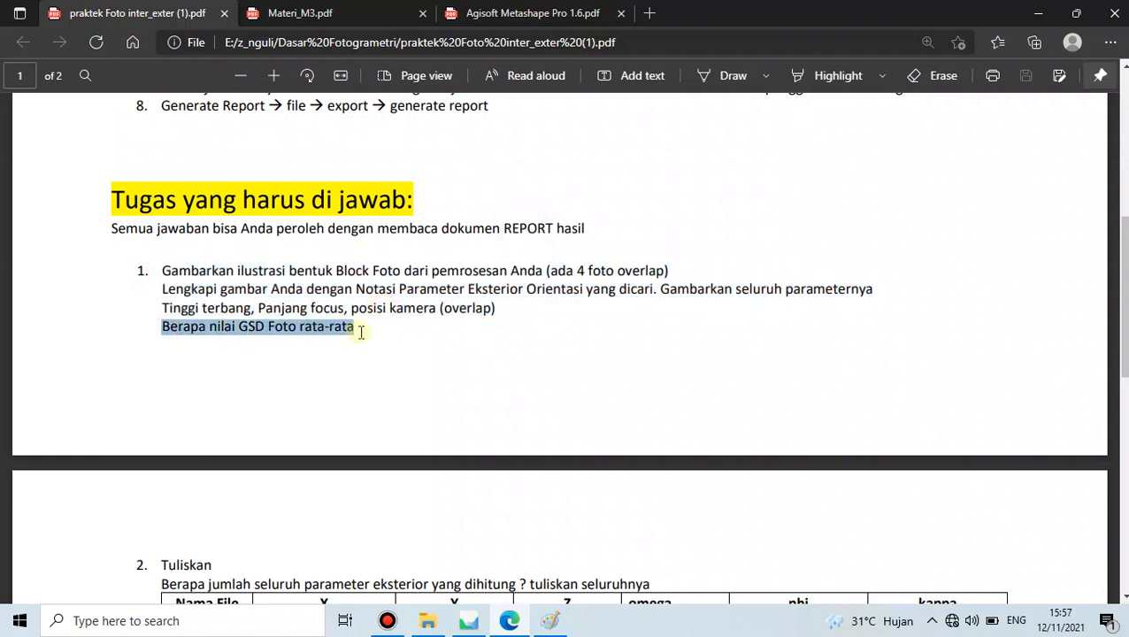
click(359, 324)
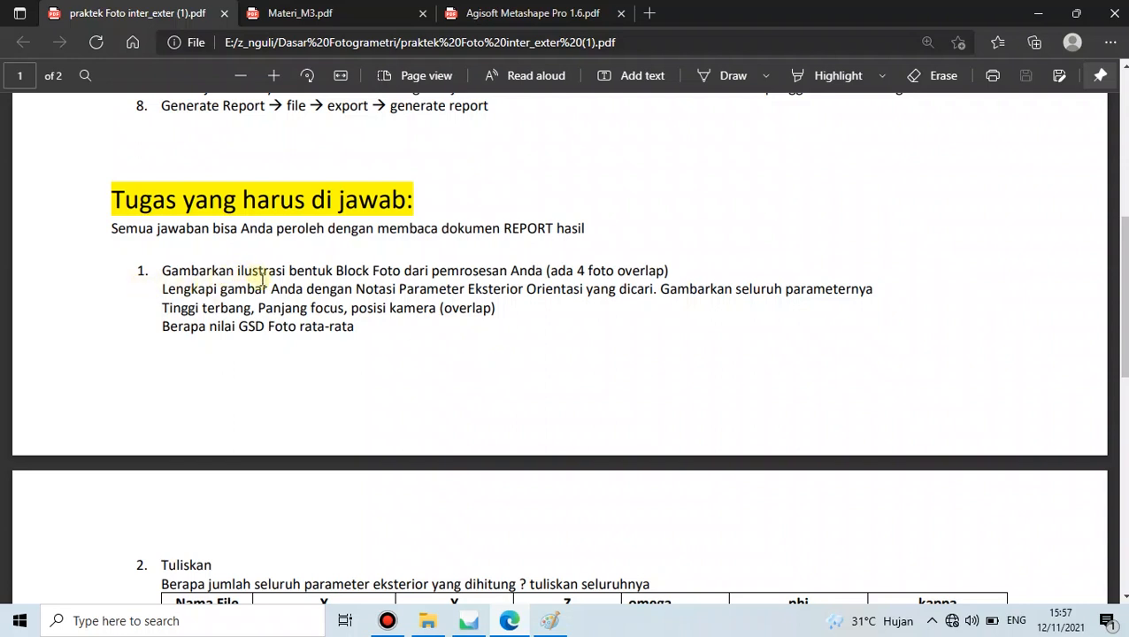
- Scroll to question 2 and highlight the question about exterior parameters
scroll(298, 256, down, 2)
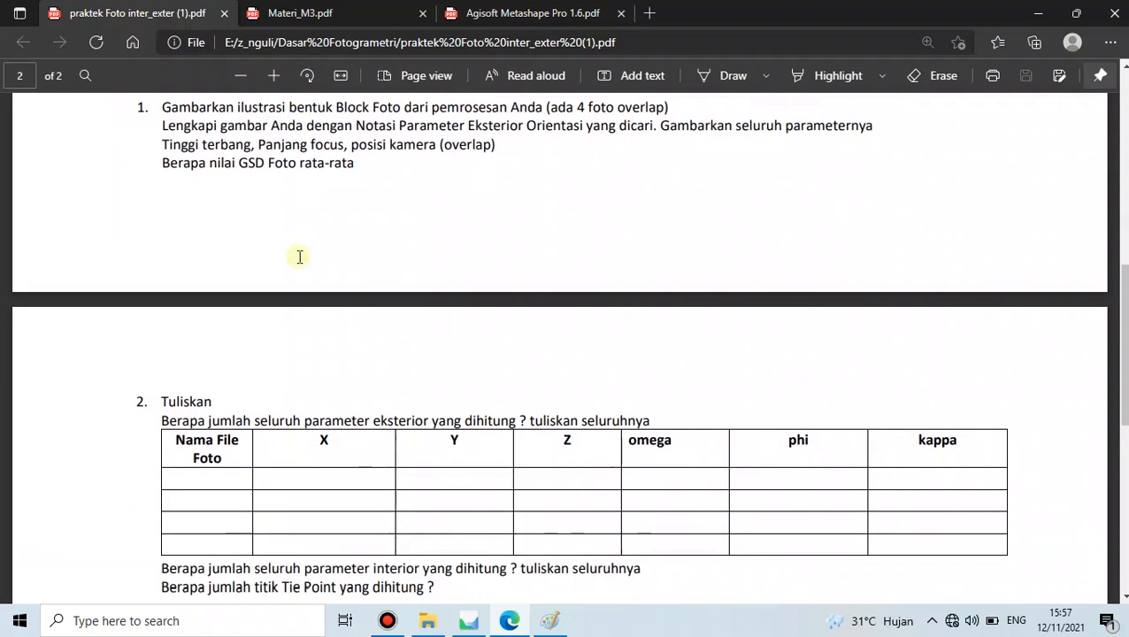
scroll(300, 257, down, 2)
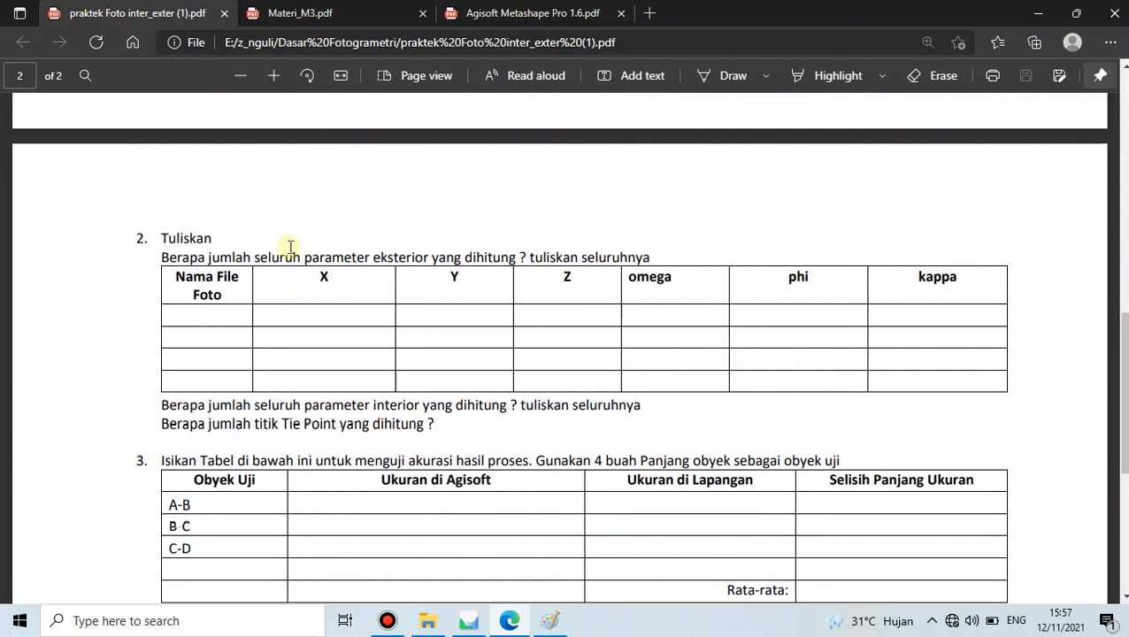
drag(159, 258, 651, 256)
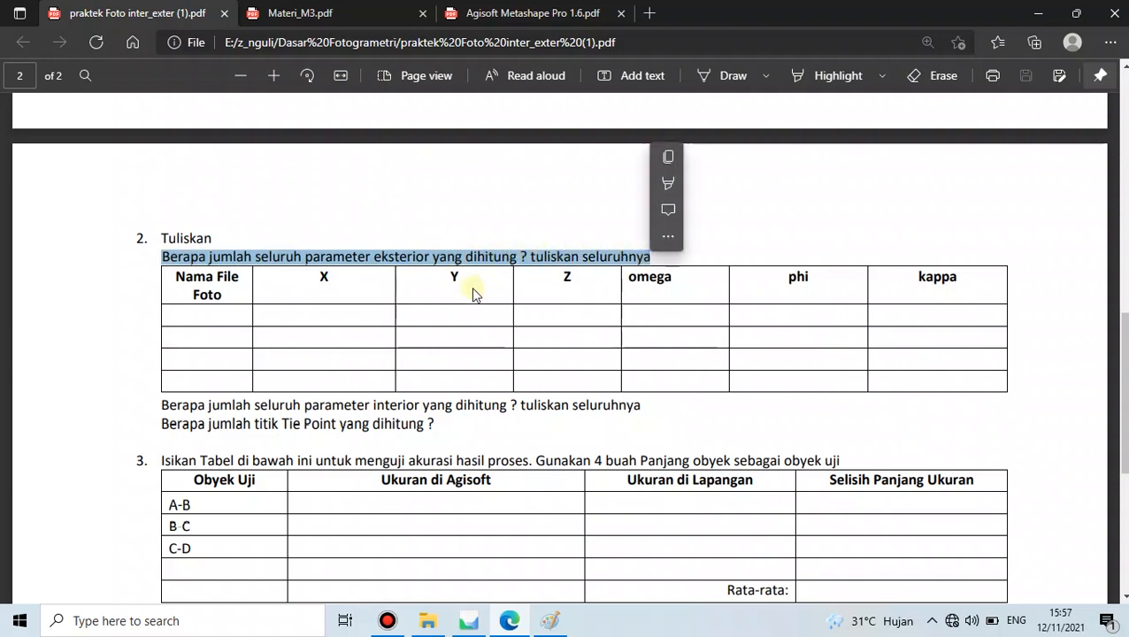
click(472, 292)
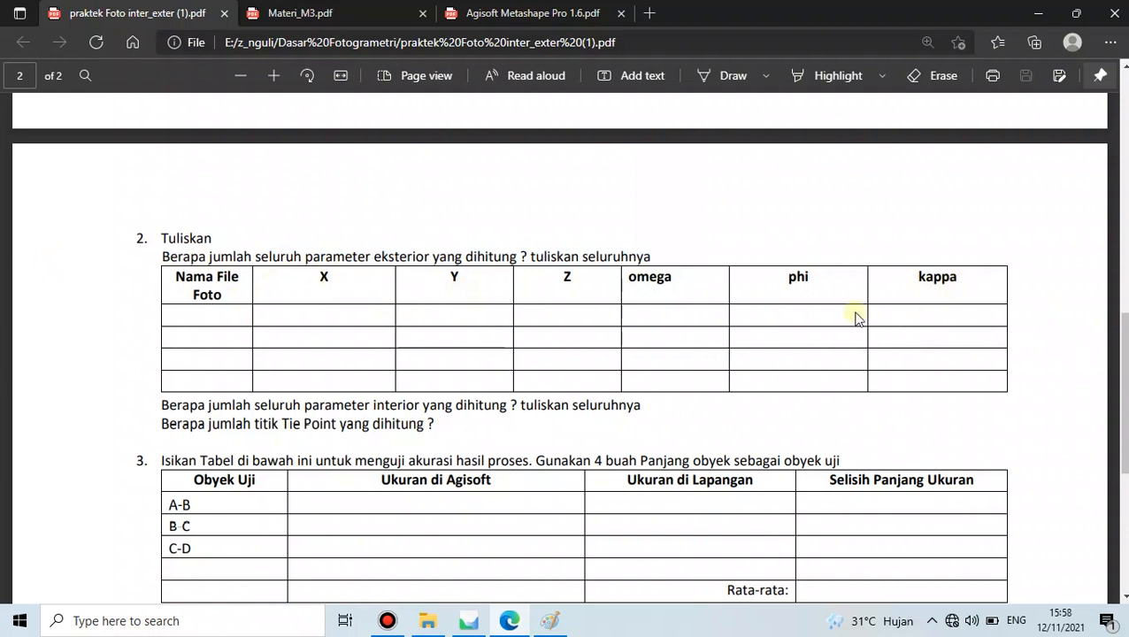
scroll(312, 346, up, 7)
- Review the assignment's work steps, then return to the empty untitled Metashape project
scroll(316, 345, up, 2)
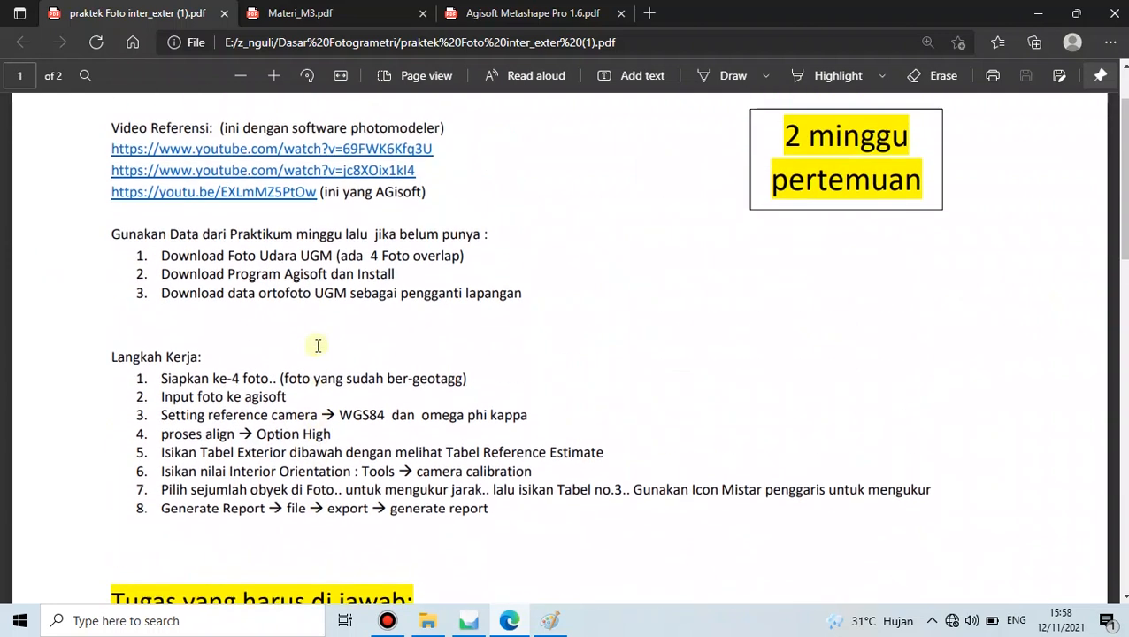
scroll(144, 347, down, 2)
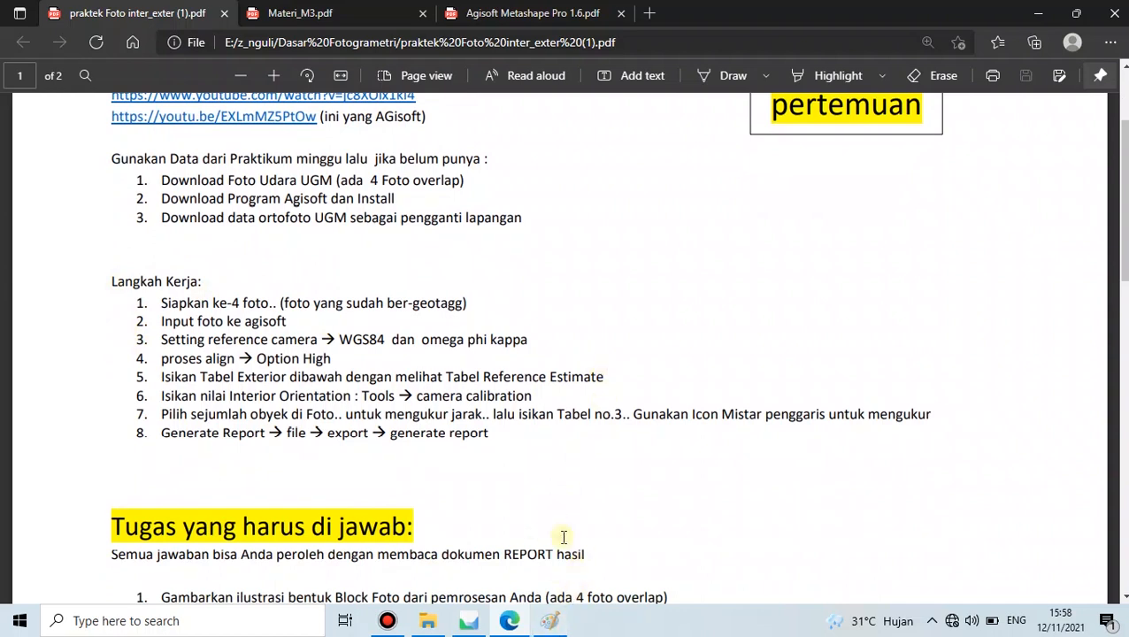
click(467, 623)
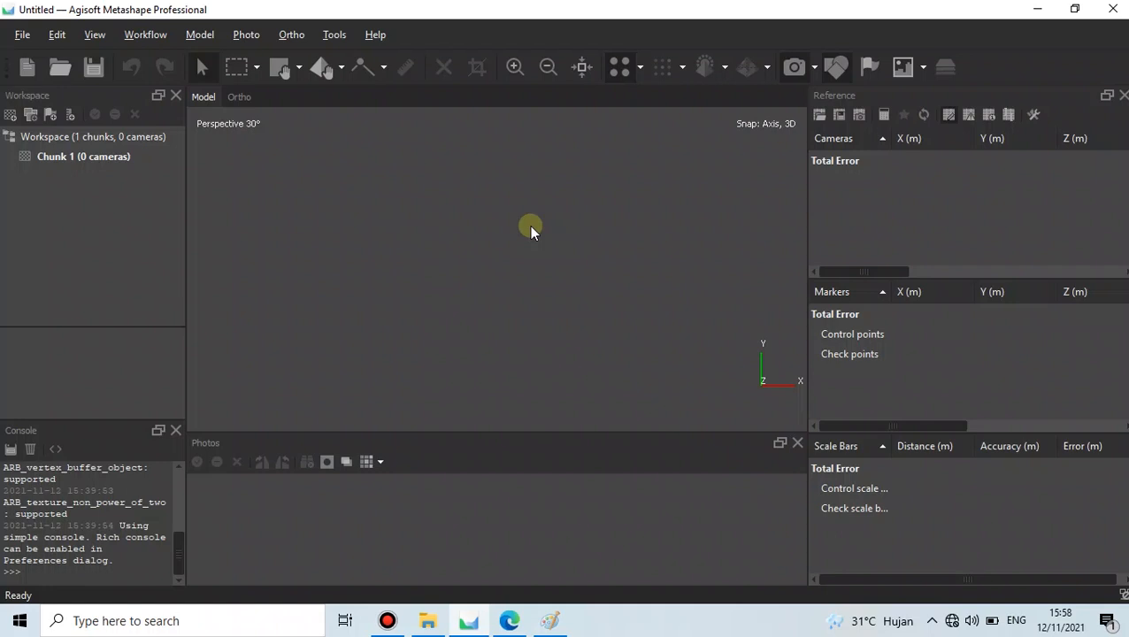
- Open the Agisoft Metashape Pro 1.6.pdf user manual tab and highlight its title
click(510, 620)
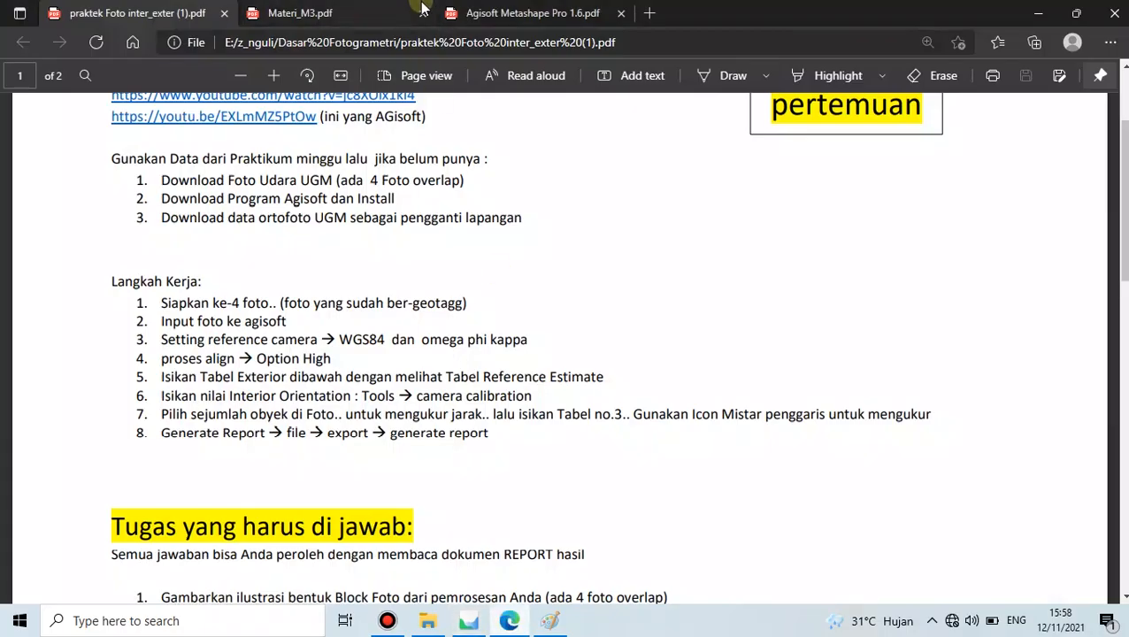
click(522, 12)
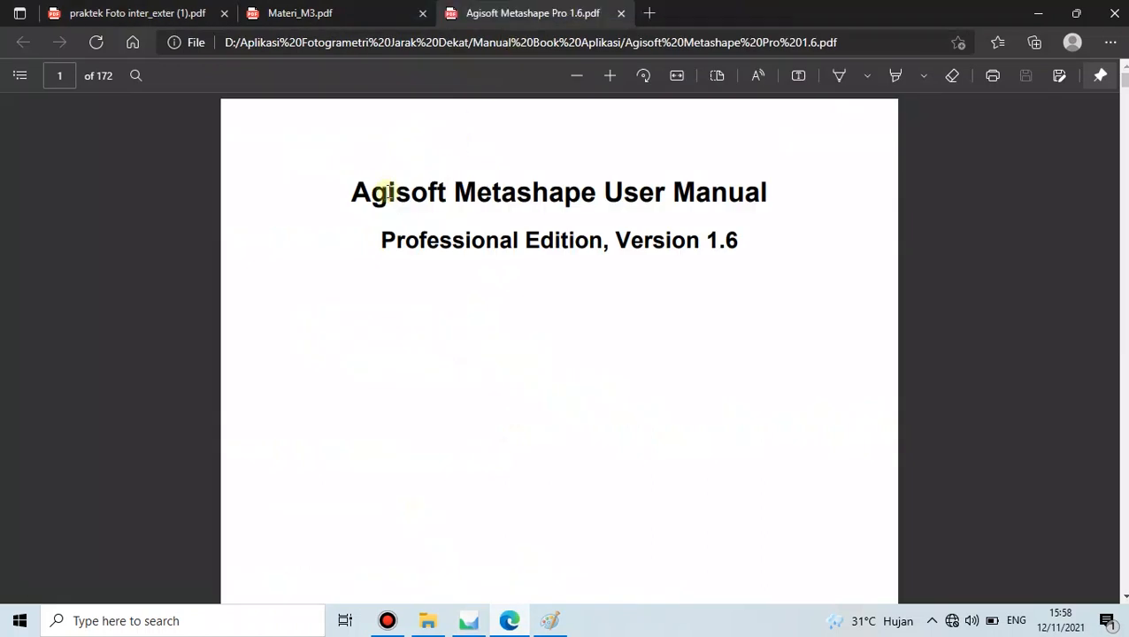
drag(357, 181, 764, 191)
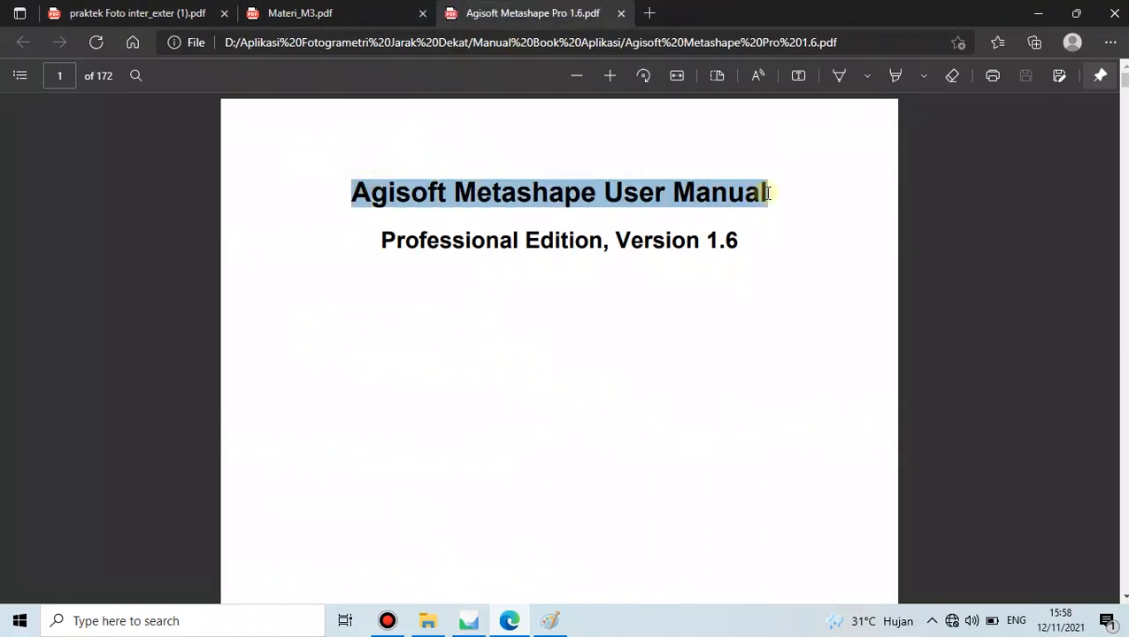
click(703, 234)
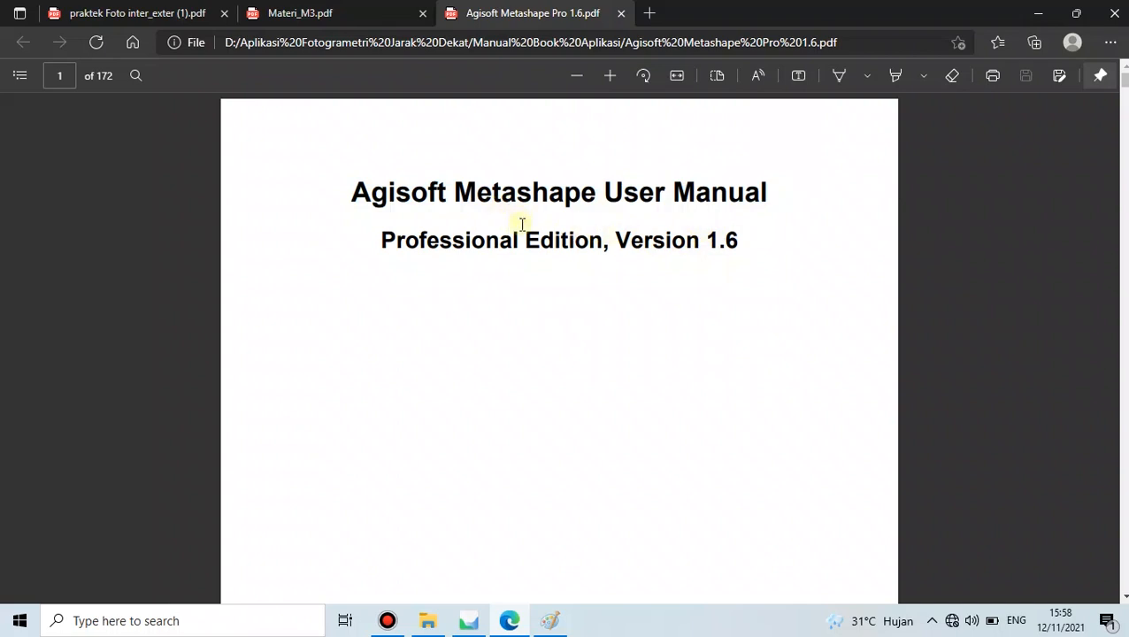
- Scroll the manual to its page 3 table of contents, then return to Metashape
scroll(547, 268, down, 2)
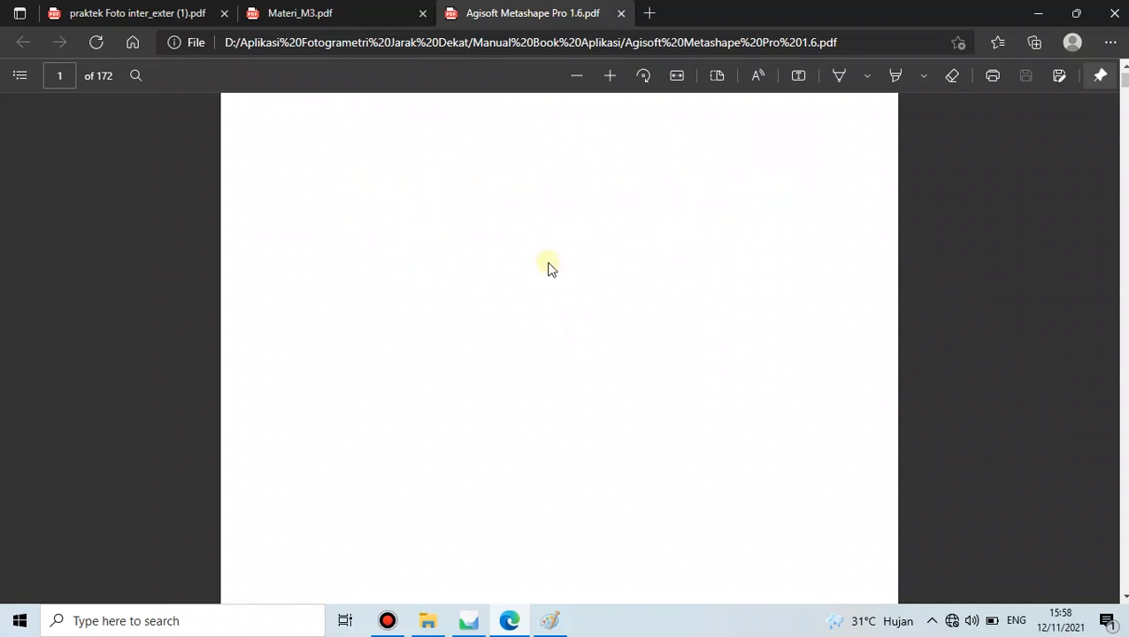
scroll(546, 268, up, 2)
scroll(546, 268, down, 15)
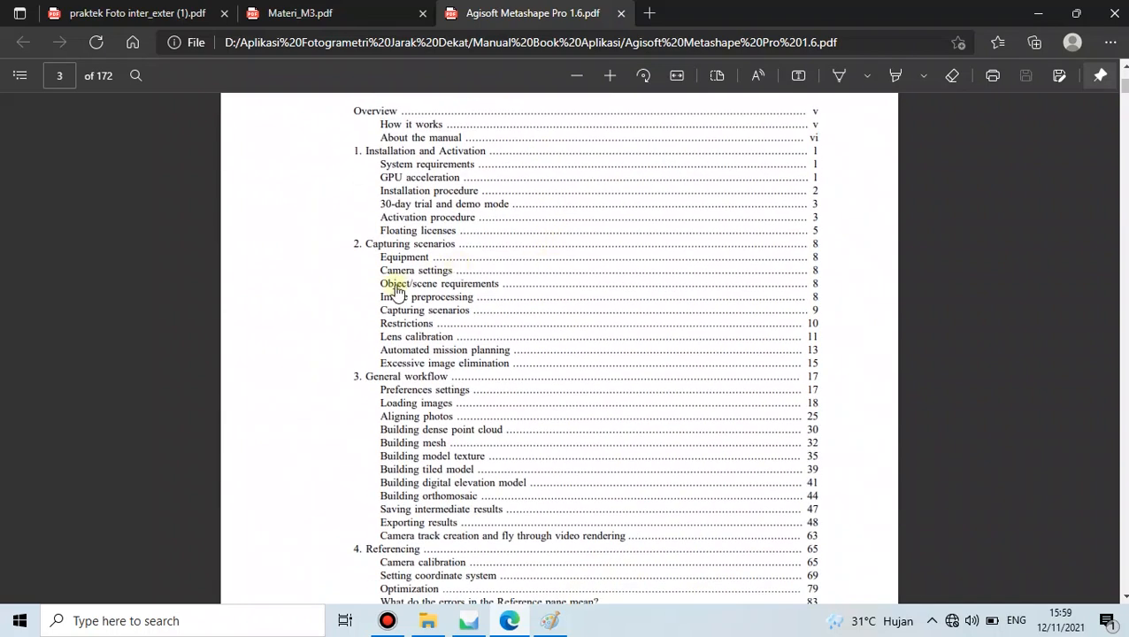
scroll(403, 283, down, 2)
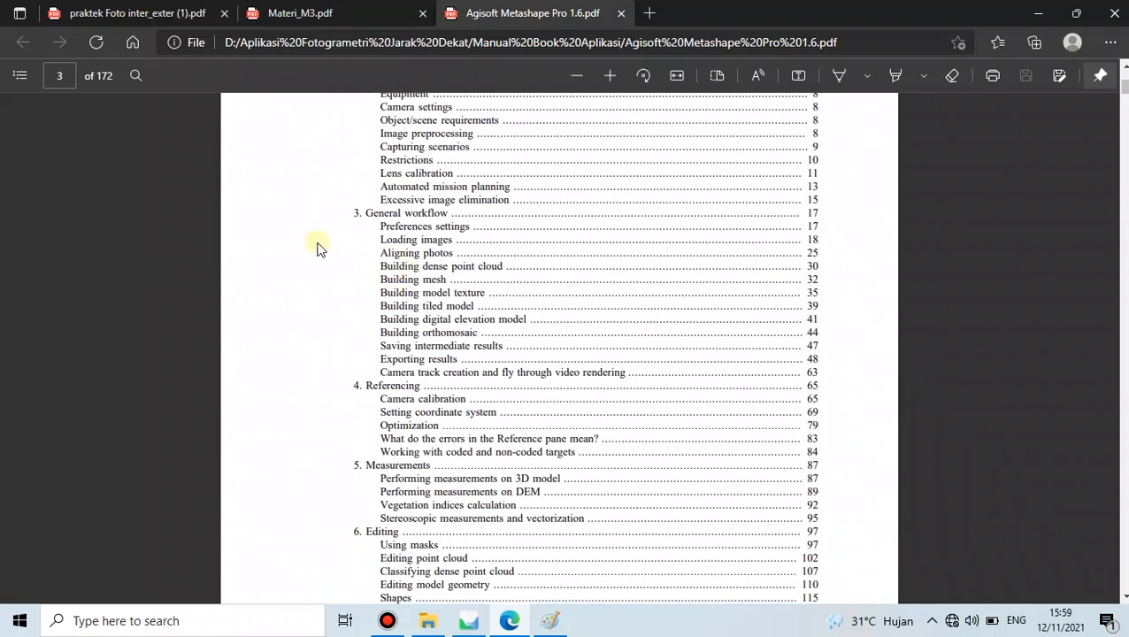
scroll(377, 320, down, 1)
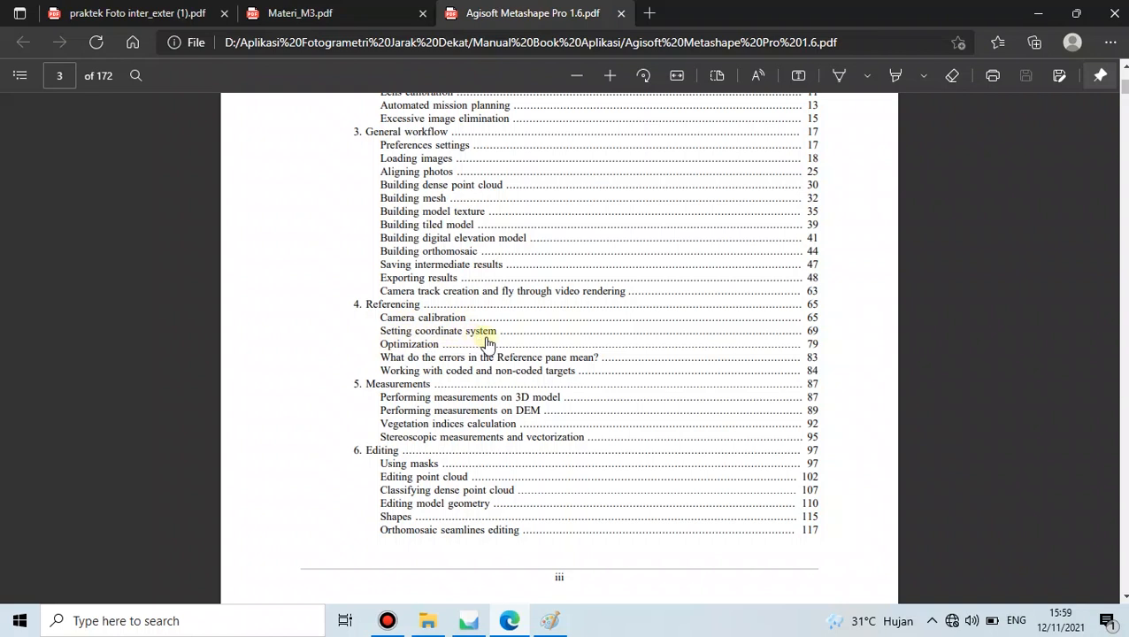
scroll(370, 354, down, 1)
scroll(370, 353, down, 4)
scroll(369, 354, up, 6)
scroll(371, 349, up, 2)
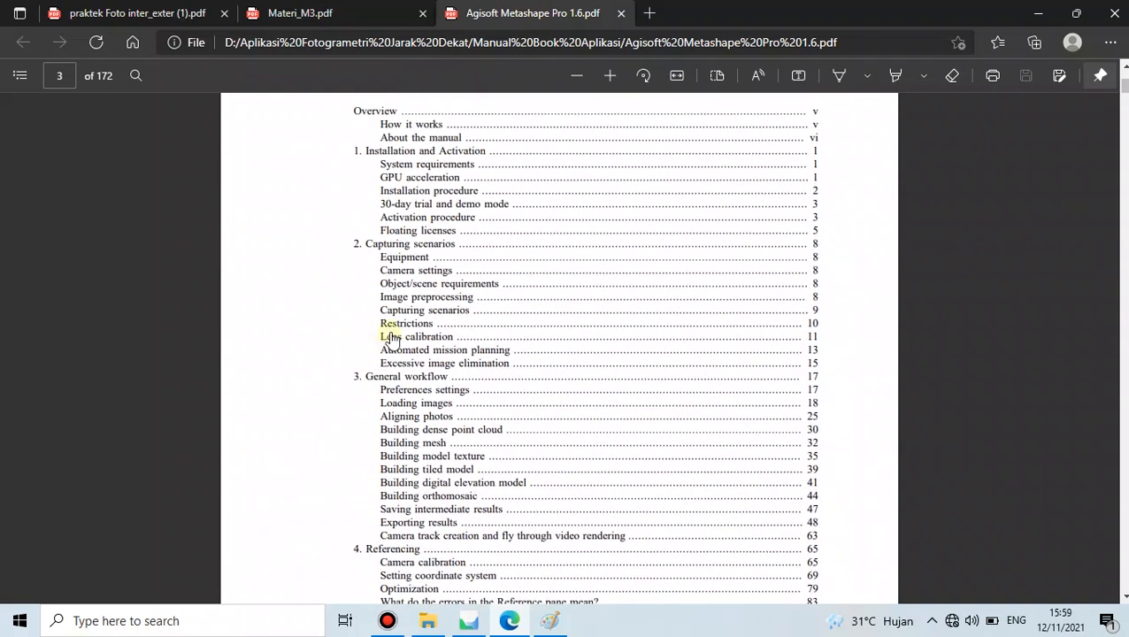
scroll(390, 333, up, 1)
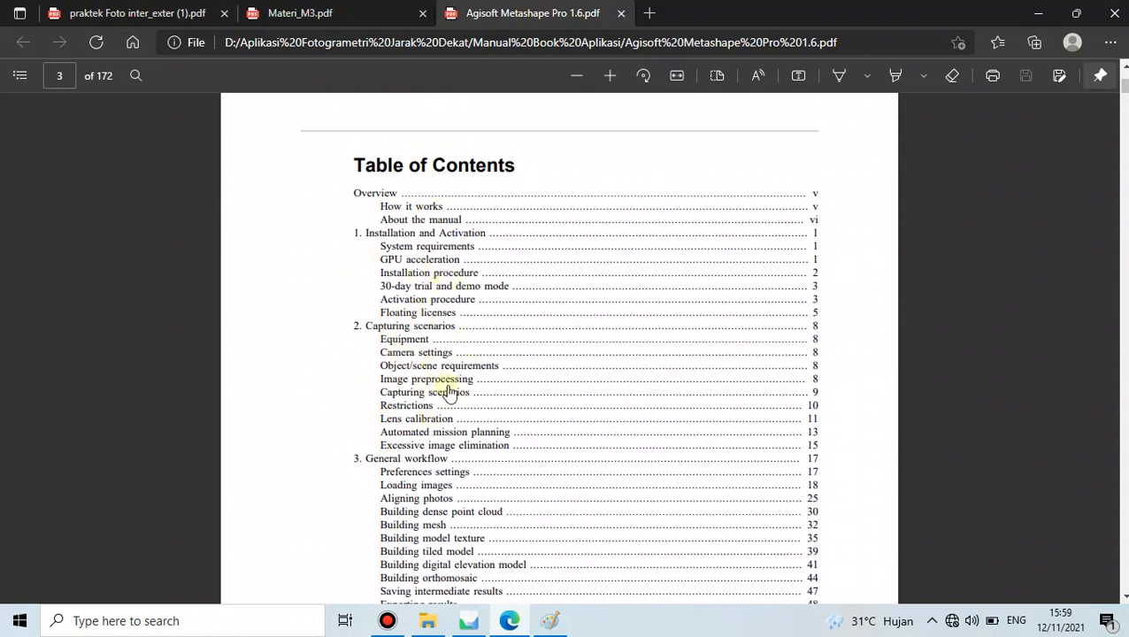
scroll(470, 310, down, 2)
scroll(472, 311, up, 6)
scroll(472, 312, down, 5)
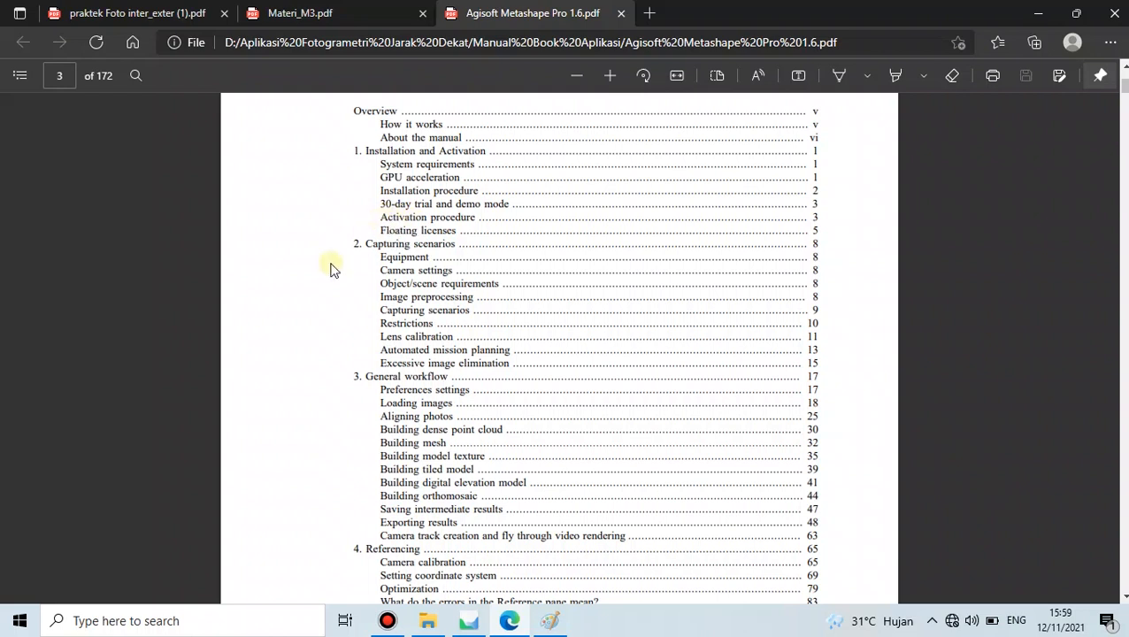
click(469, 620)
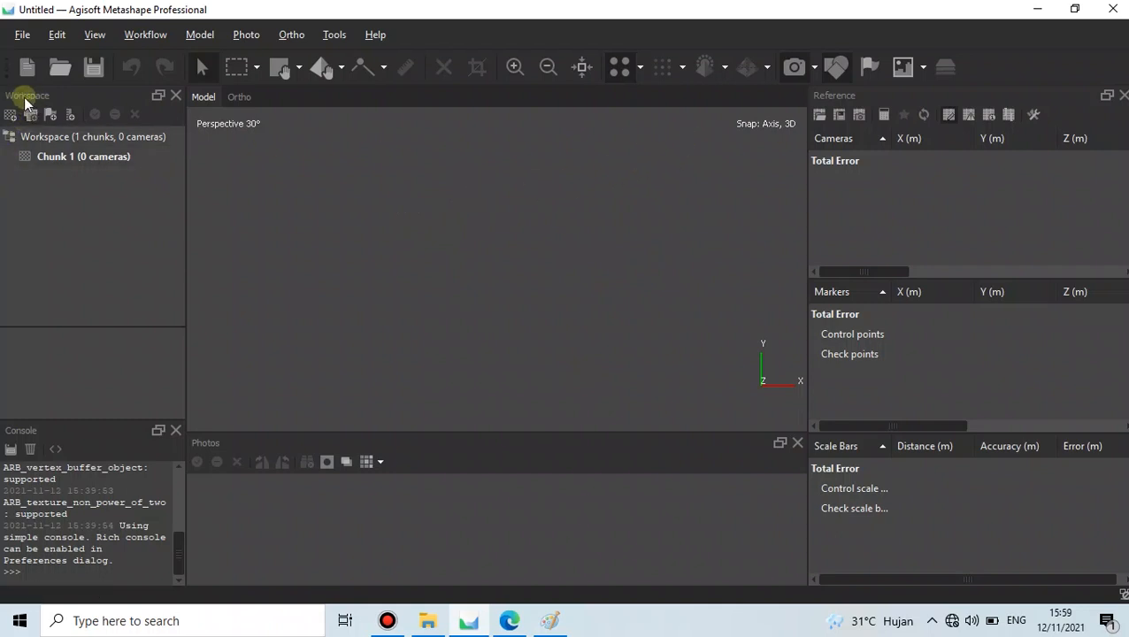
- Select Chunk 1 to show its properties: 0 cameras, 0 aligned
click(98, 156)
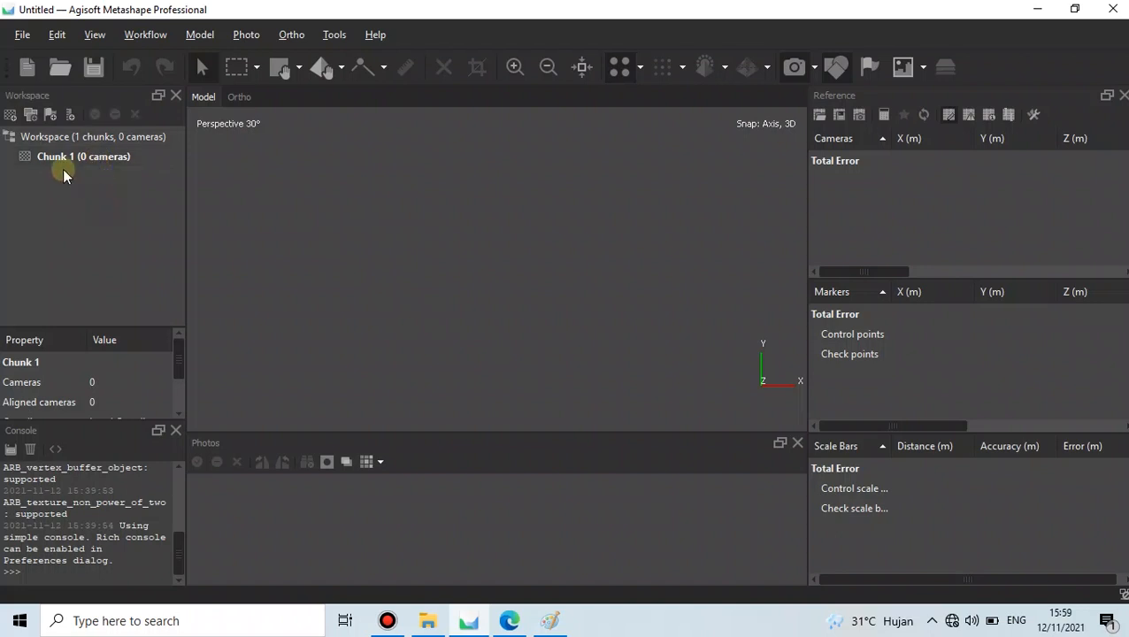
click(106, 206)
mouse_move(878, 269)
mouse_down()
mouse_move(977, 274)
mouse_move(873, 272)
mouse_up()
drag(940, 426, 904, 415)
- Open the Jobs panel from the toolbar's panel list, then close it again
right_click(537, 34)
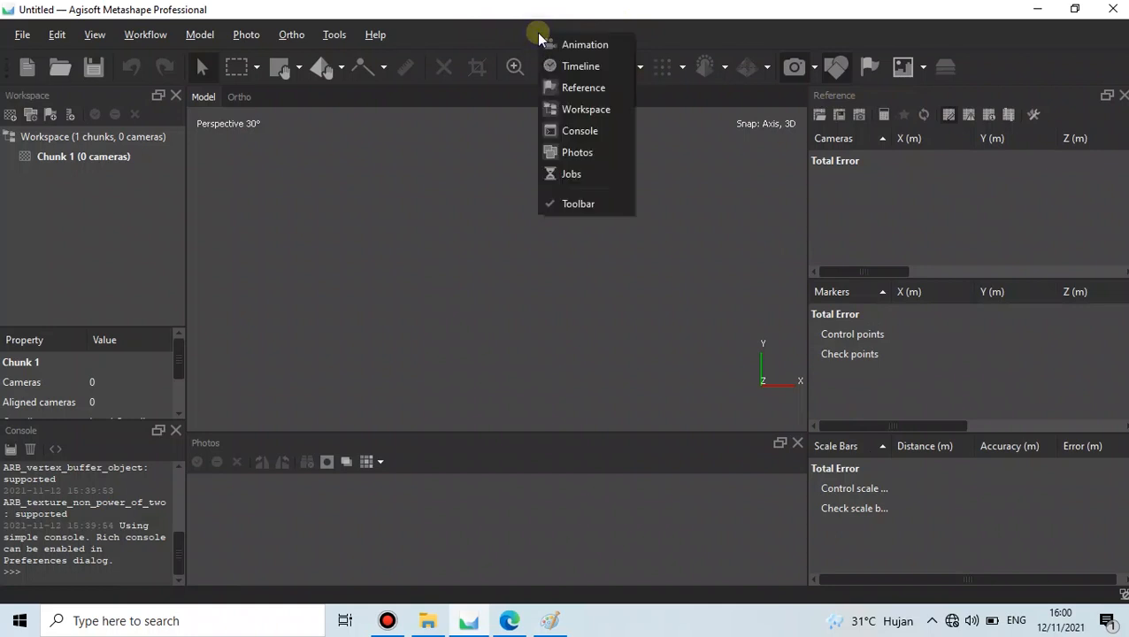
click(585, 172)
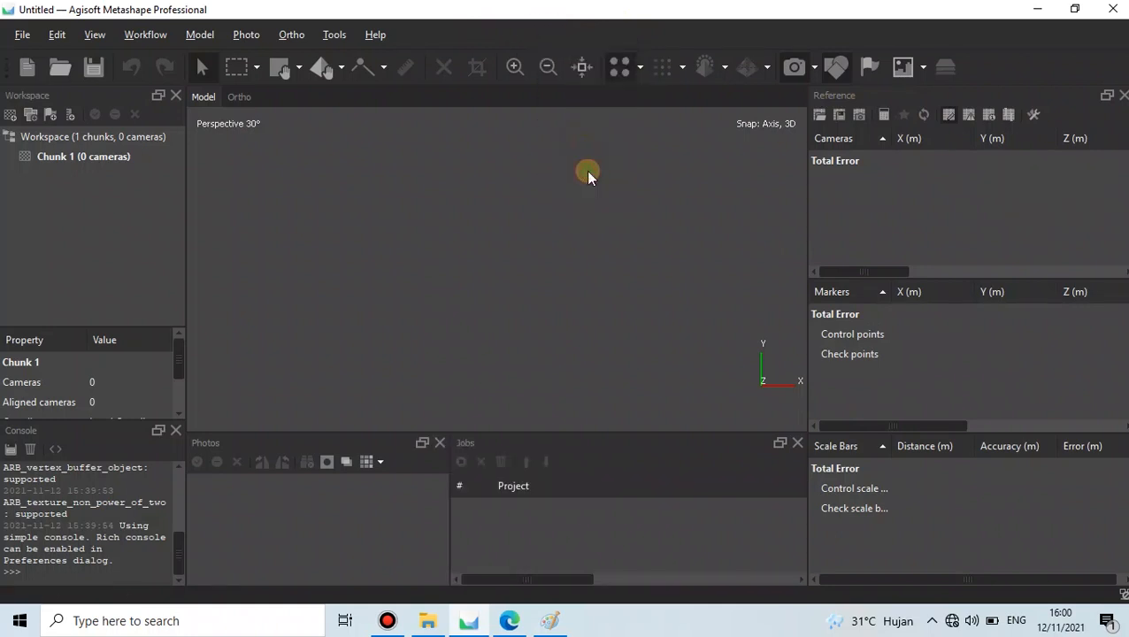
click(799, 444)
right_click(575, 40)
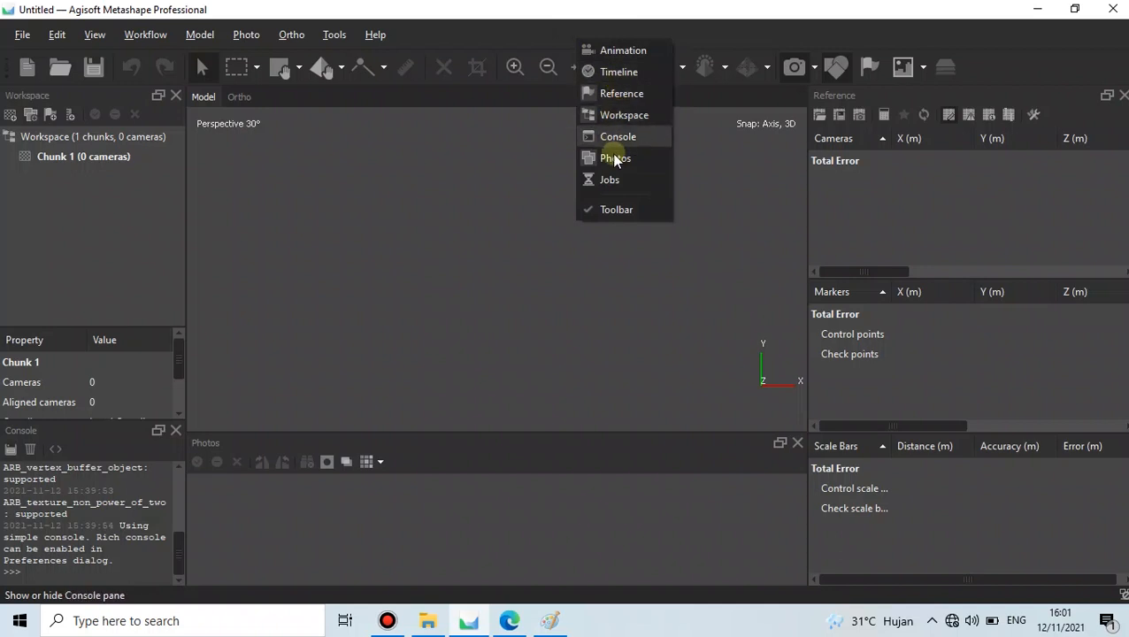
click(698, 40)
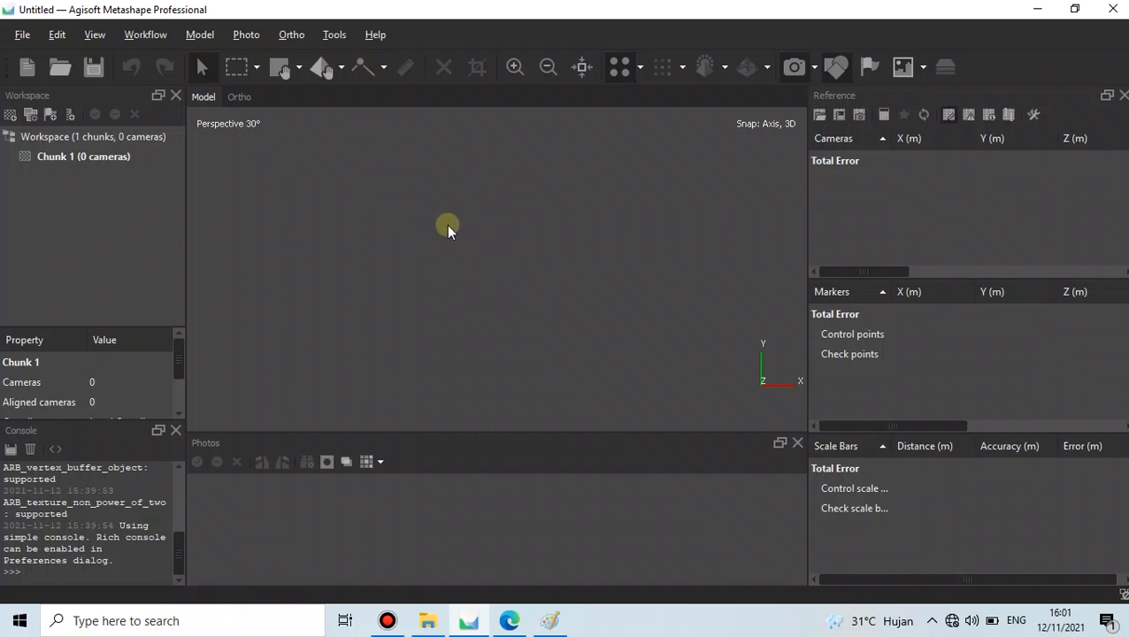
- Drag photos DSC04842–DSC04845 from the data_foto_ugm_2 folder into Metashape's Chunk 1
click(133, 34)
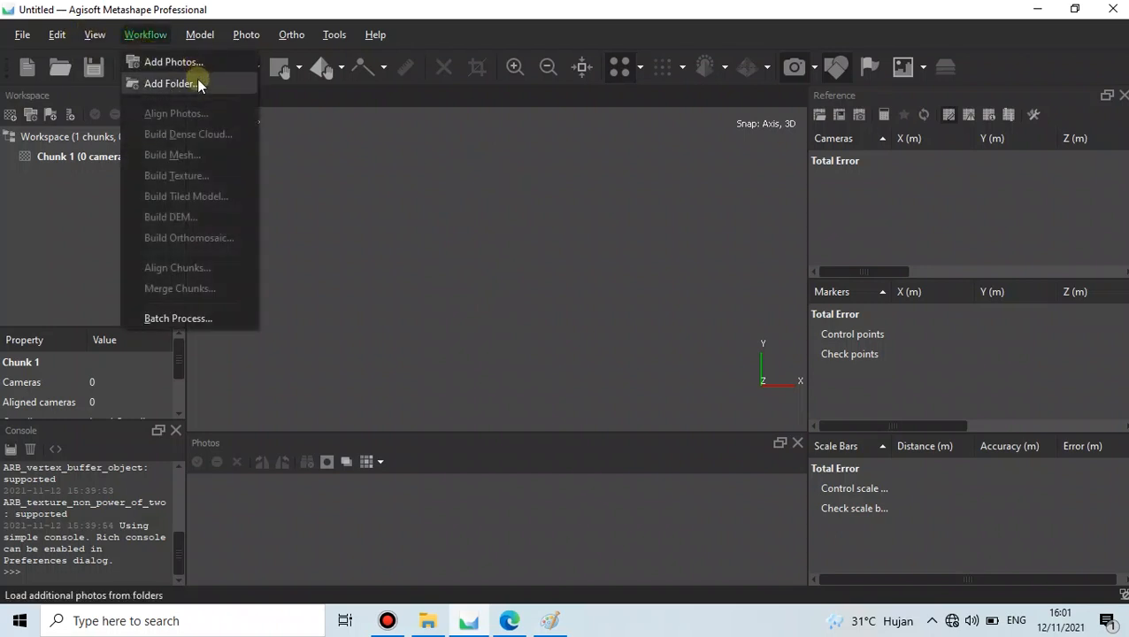
click(477, 34)
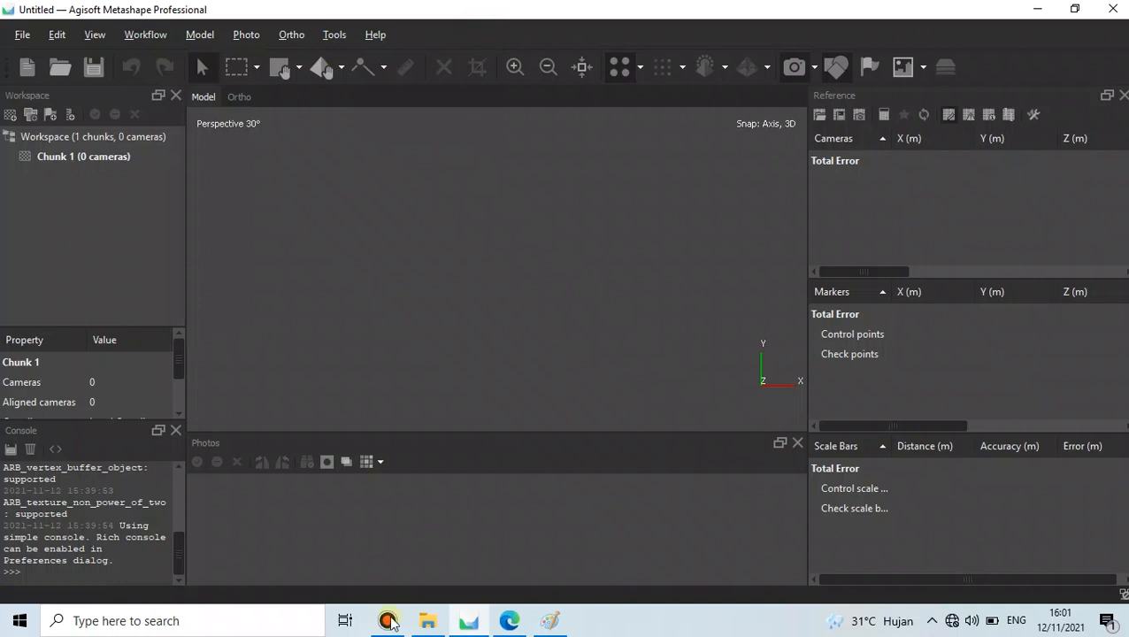
click(431, 621)
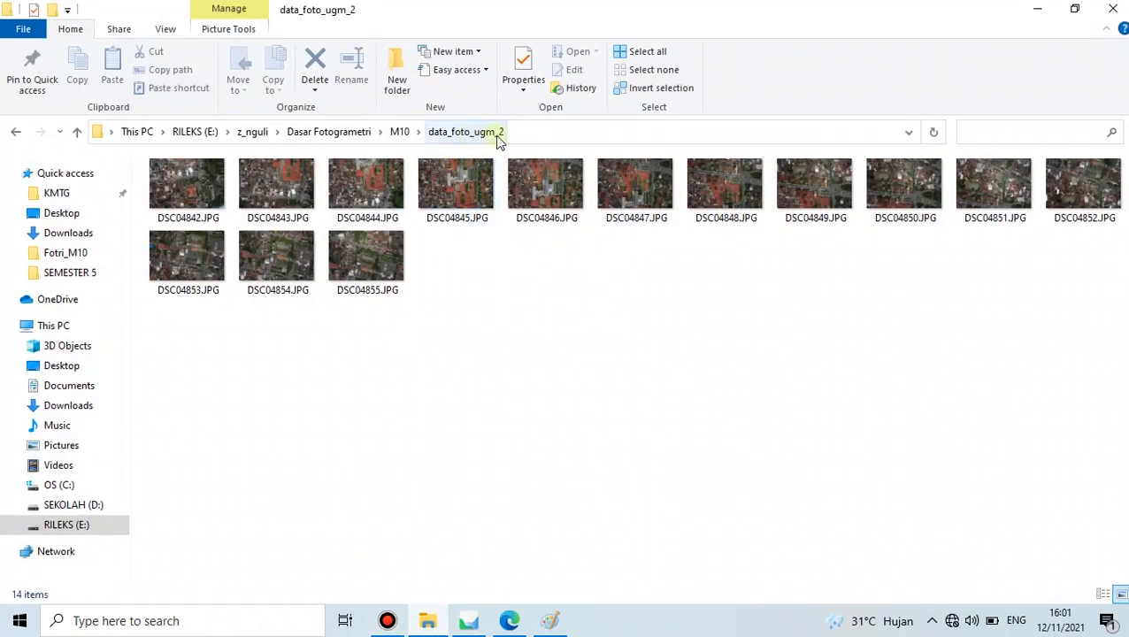
click(210, 189)
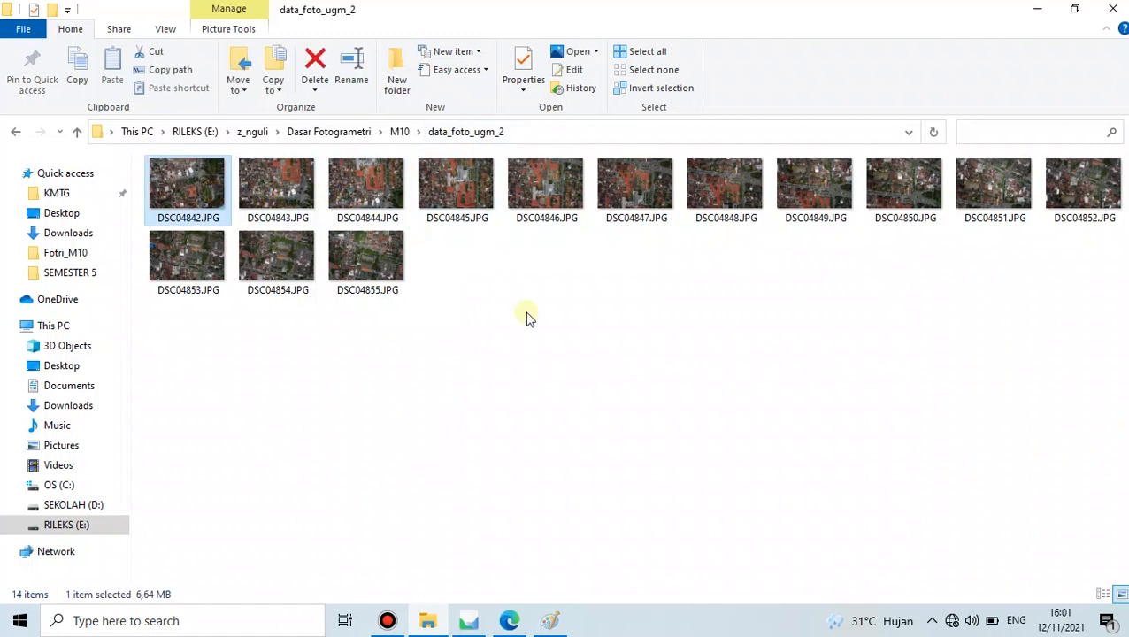
key(shift+Right)
key(shift+Right)
key(shift+Right)
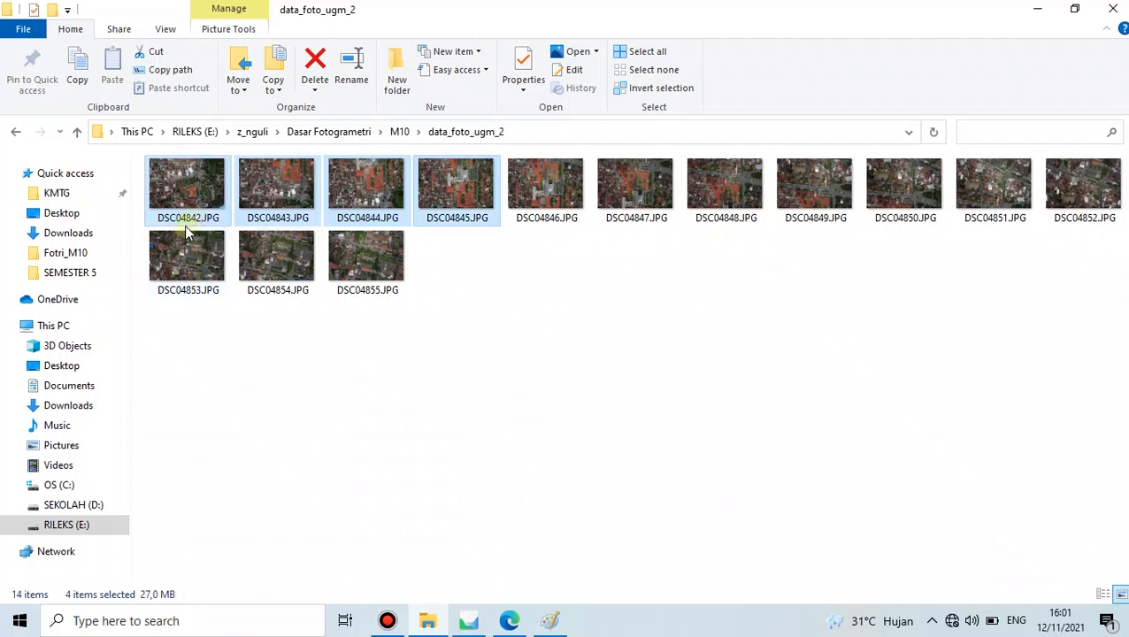
mouse_move(185, 232)
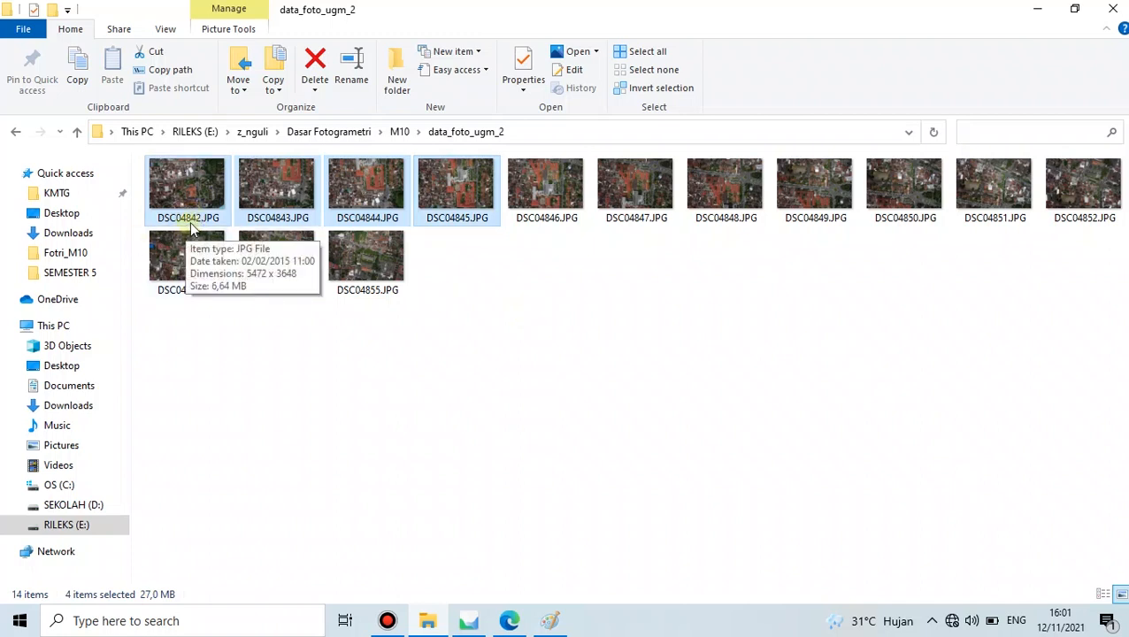
mouse_move(460, 225)
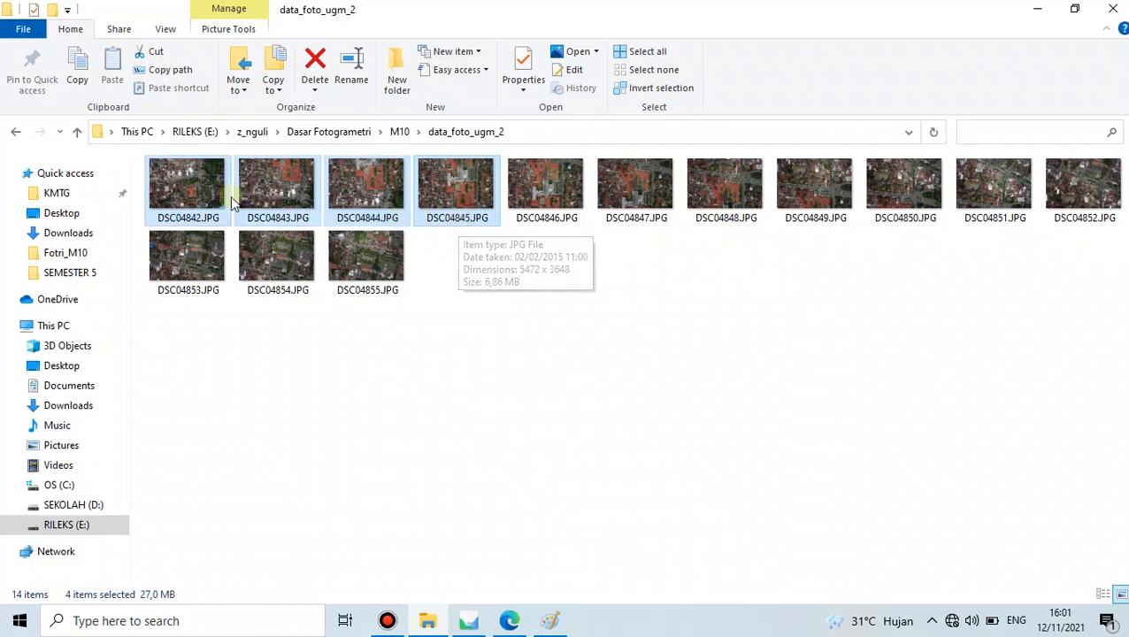
drag(292, 190, 417, 272)
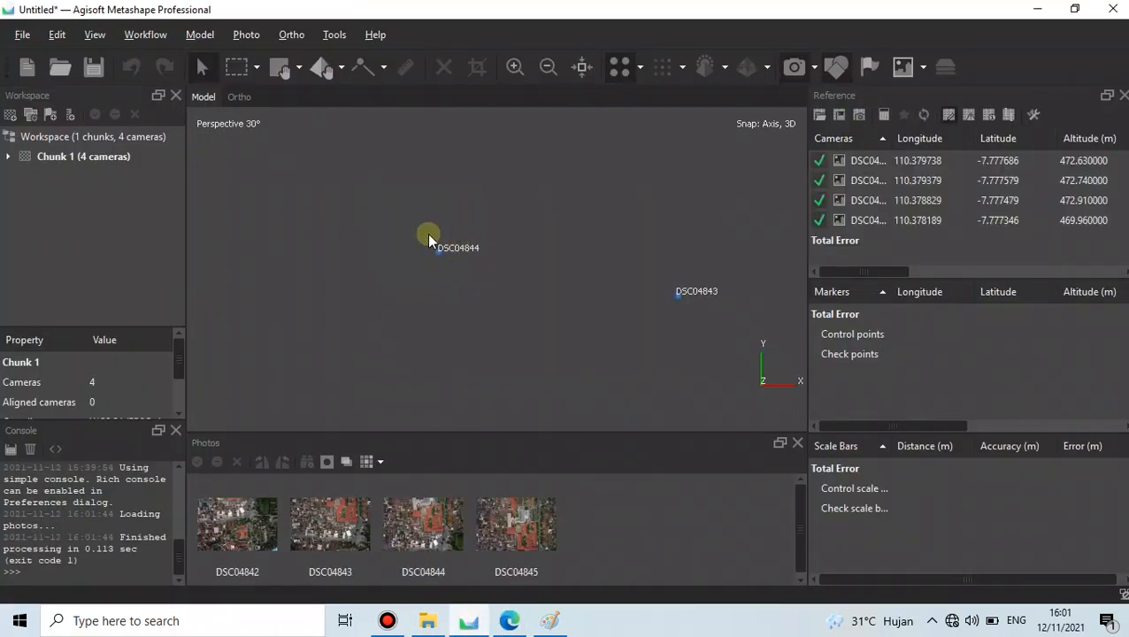
- Inspect the four geotagged cameras in the Model view, toggling Show Cameras off and on
scroll(416, 236, down, 3)
scroll(452, 253, up, 1)
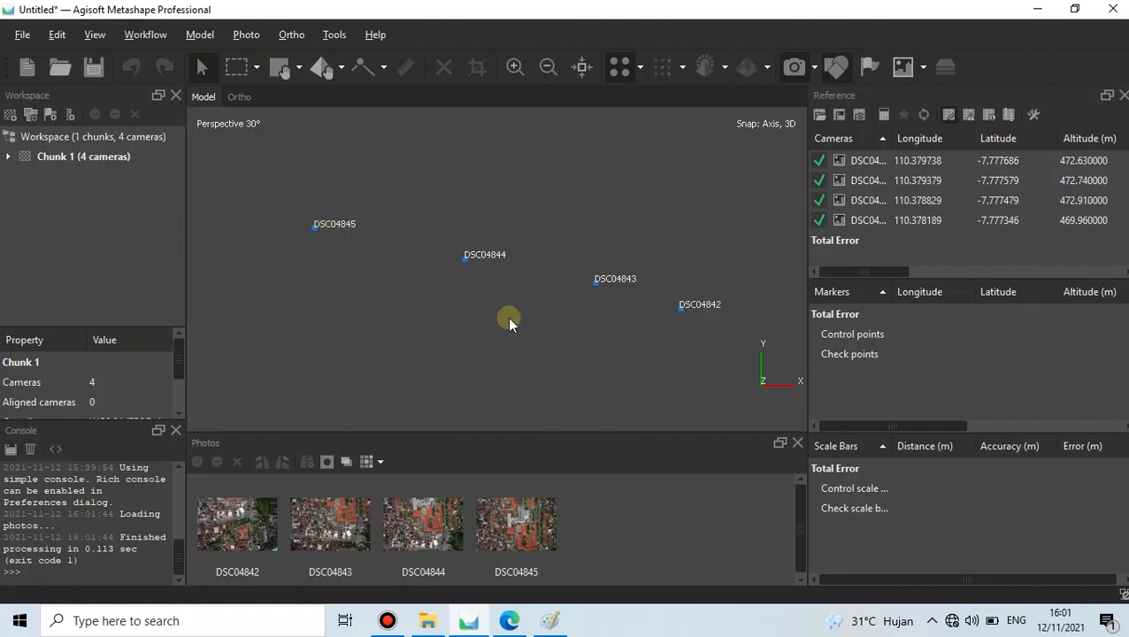
click(793, 68)
click(793, 69)
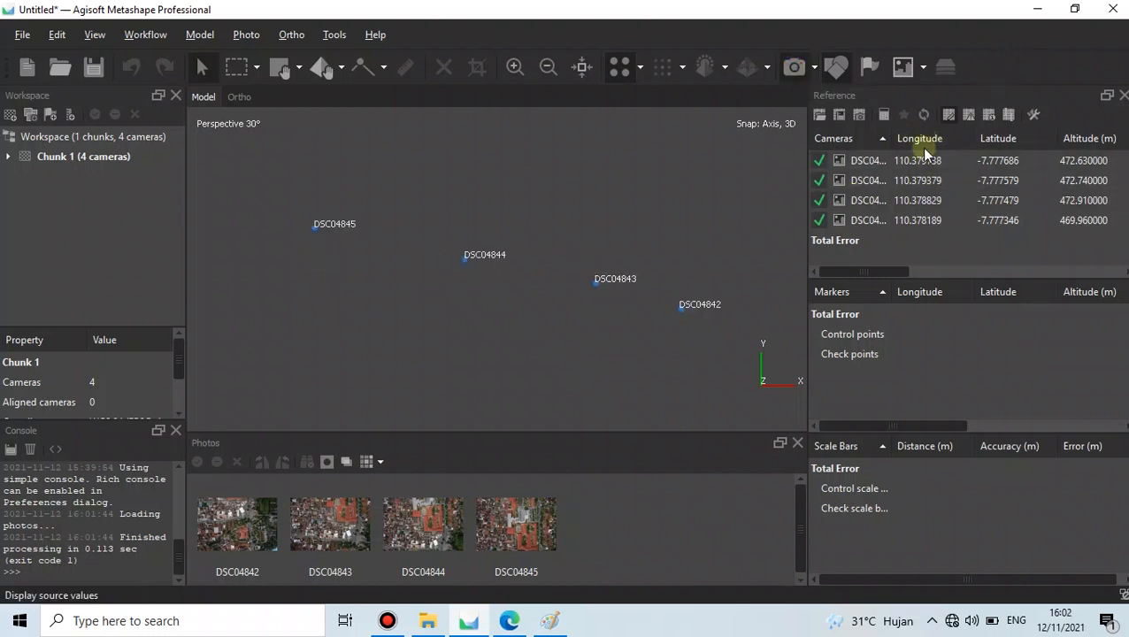
drag(871, 272, 875, 271)
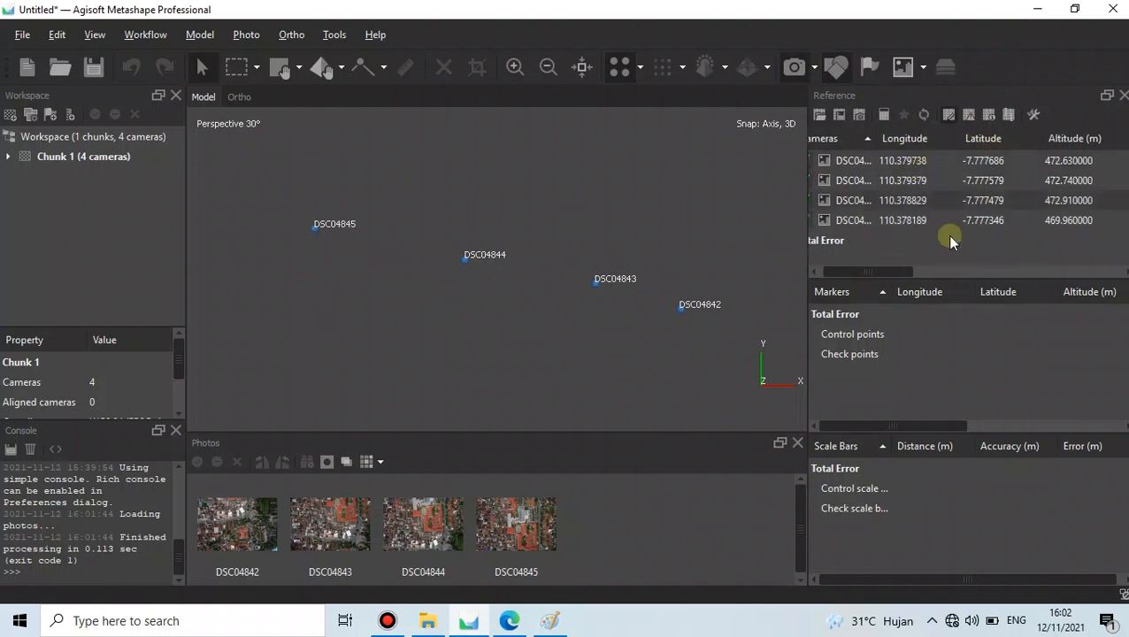
mouse_move(897, 274)
mouse_down()
mouse_move(928, 261)
mouse_move(884, 270)
mouse_up()
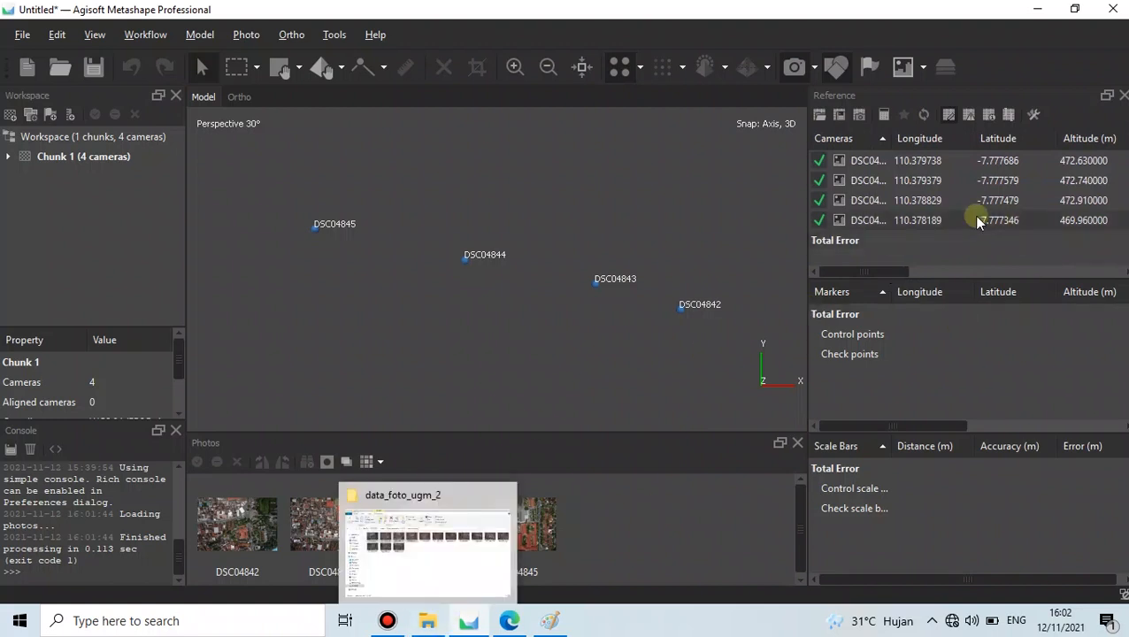
drag(869, 271, 893, 272)
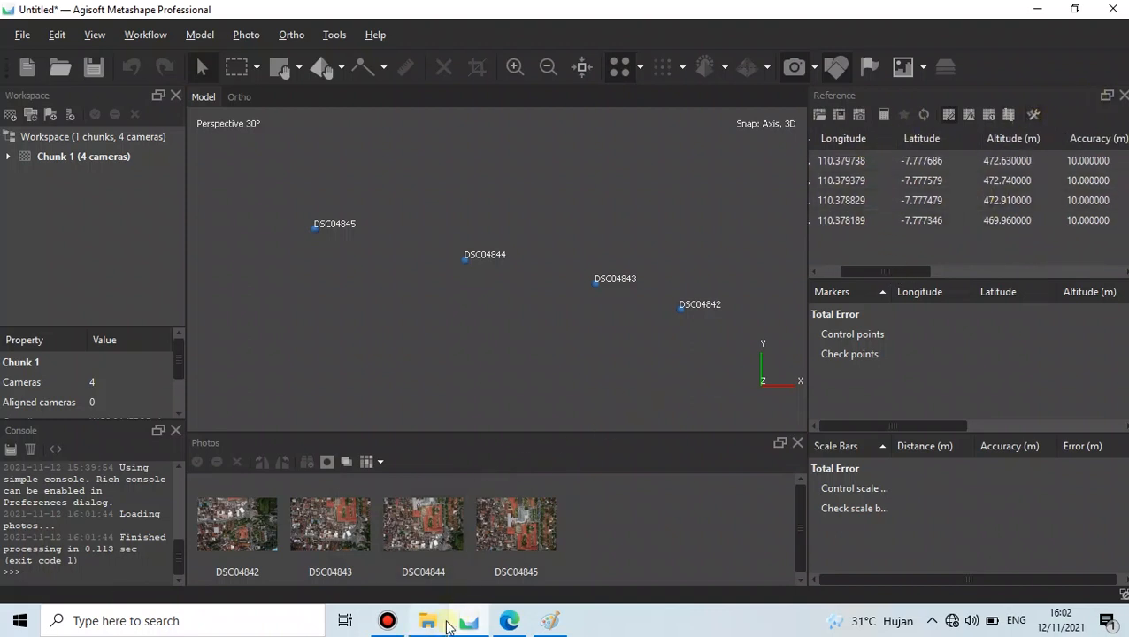
click(509, 620)
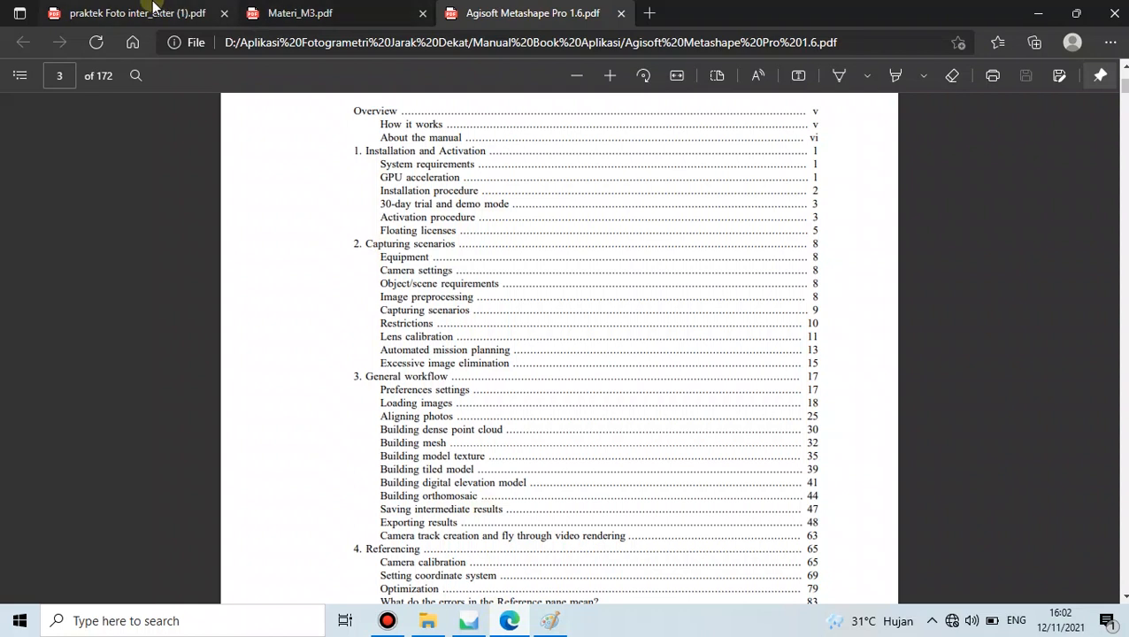
- Highlight the worksheet's note about geotagged photos, then check the Metashape project
click(152, 9)
drag(285, 303, 470, 305)
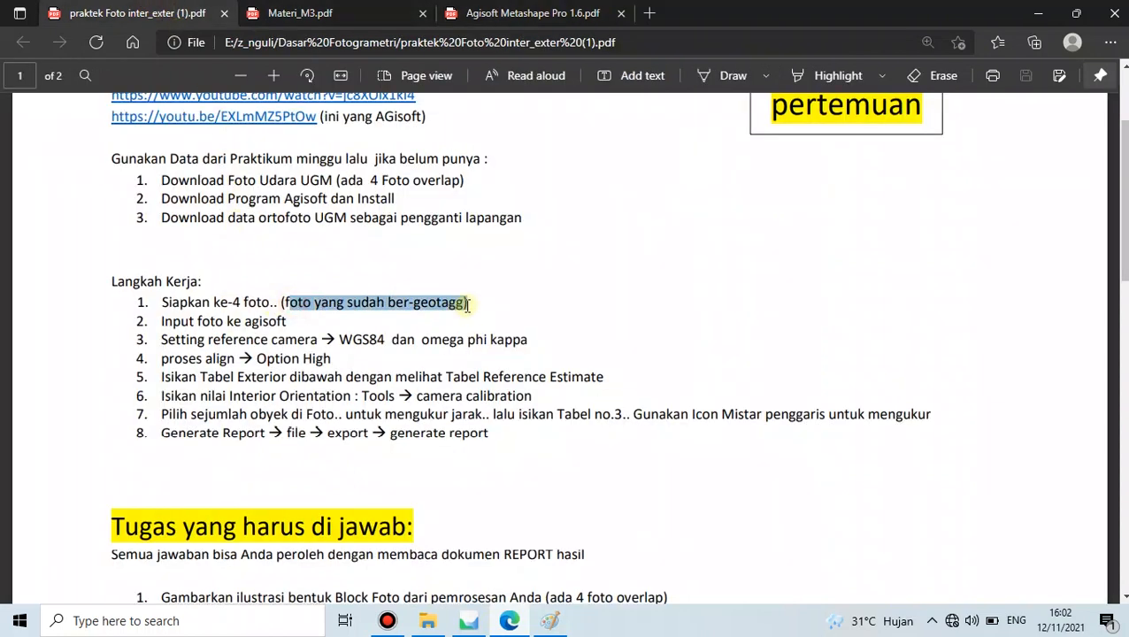
click(532, 304)
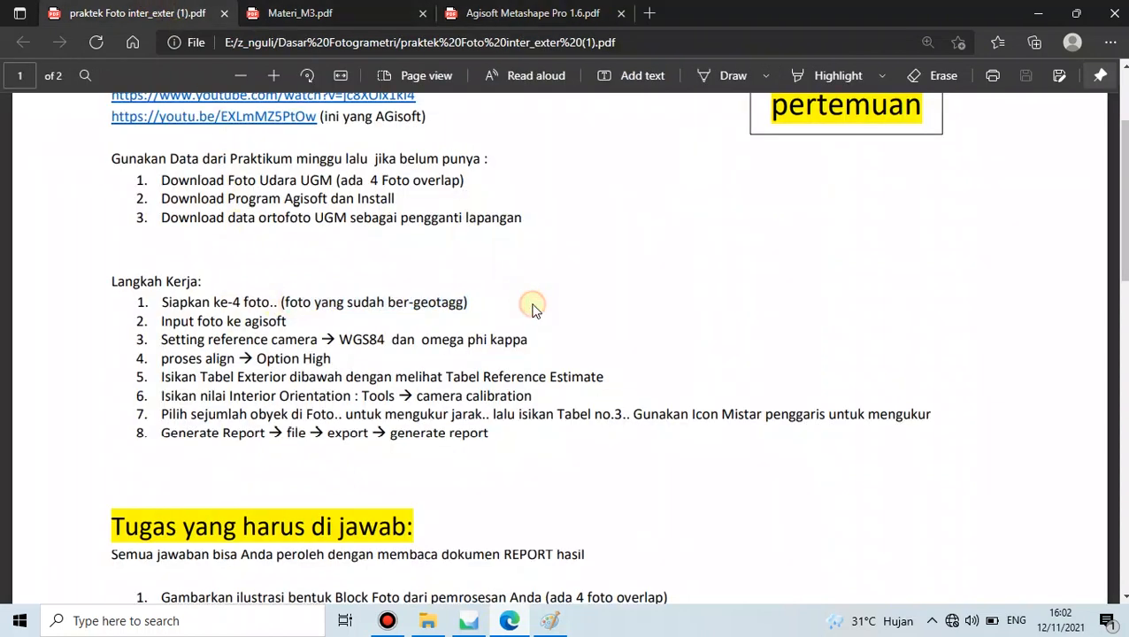
click(469, 620)
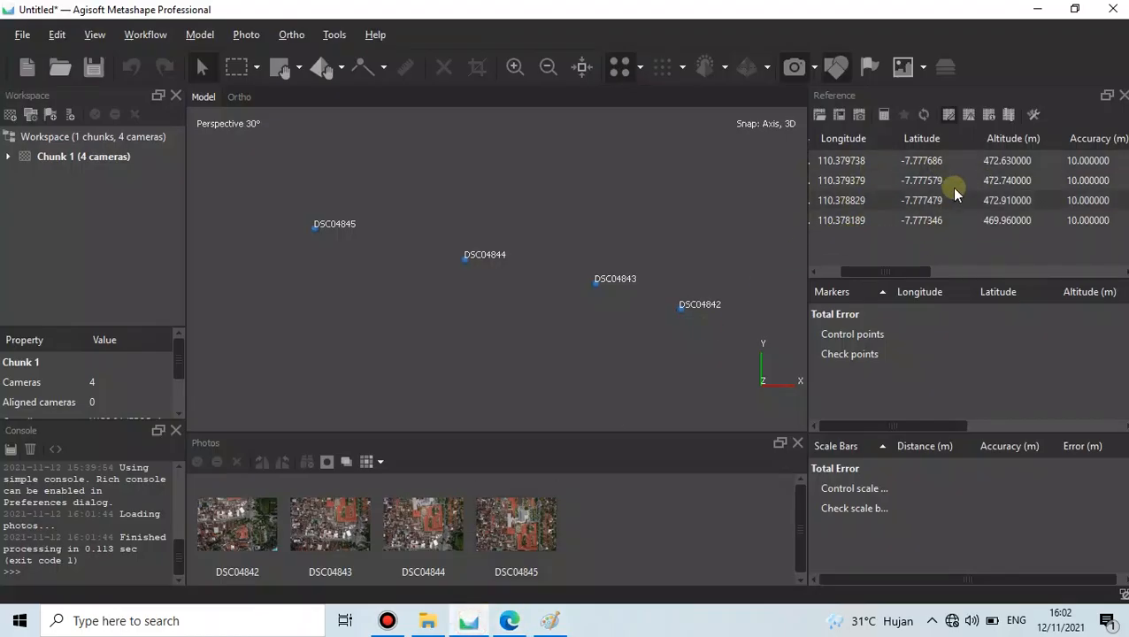
- Highlight the worksheet's Setting reference camera step and return to Metashape
click(509, 620)
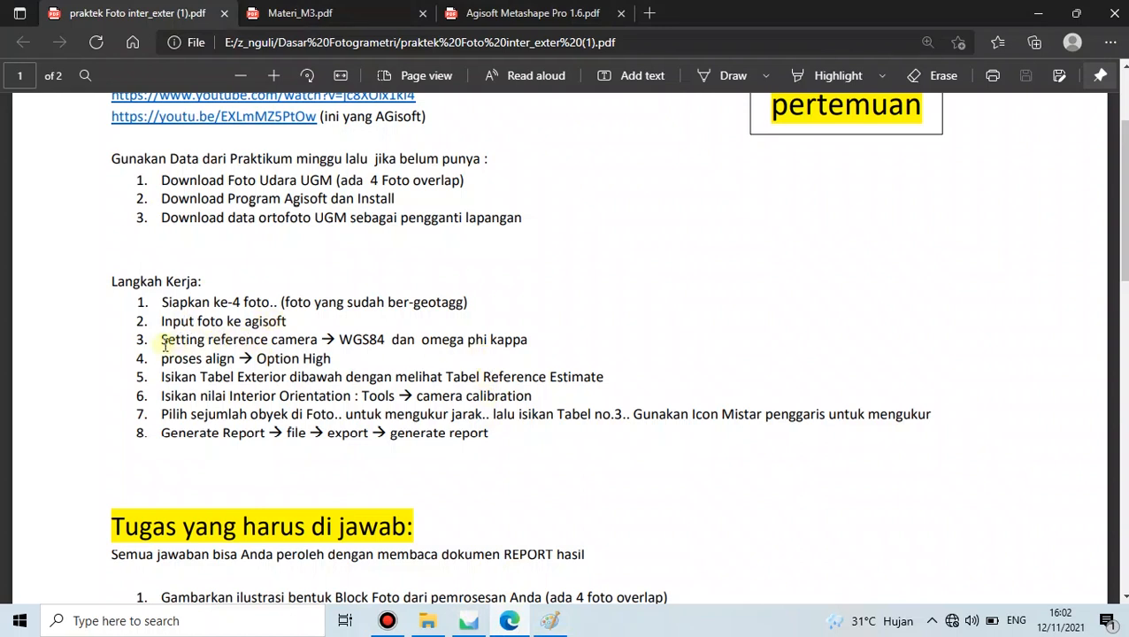
drag(161, 341, 316, 334)
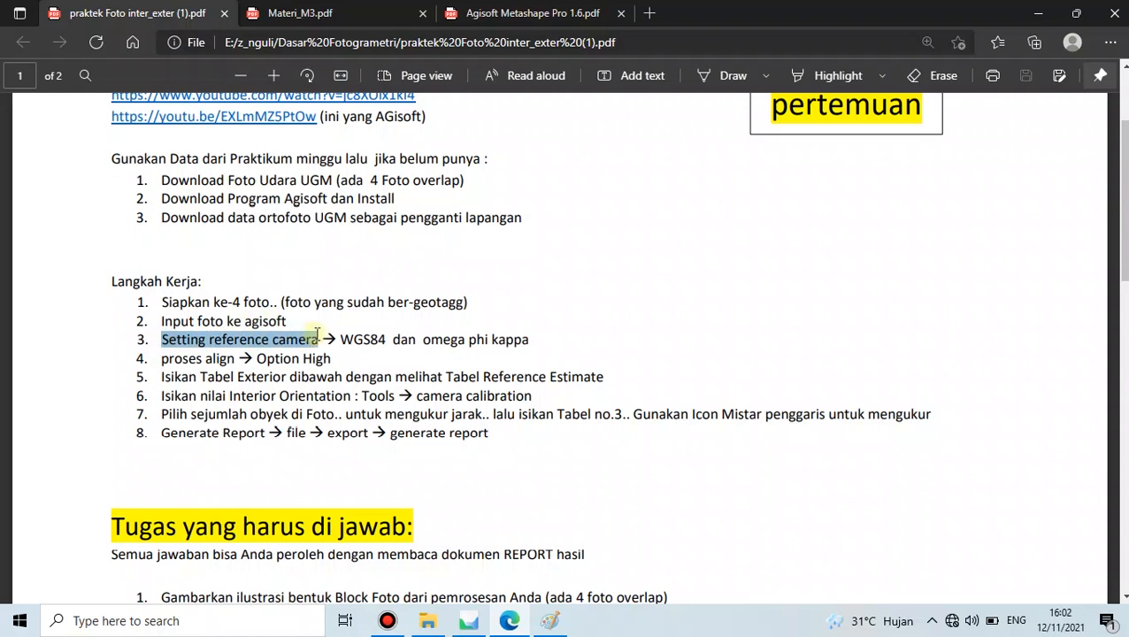
click(735, 344)
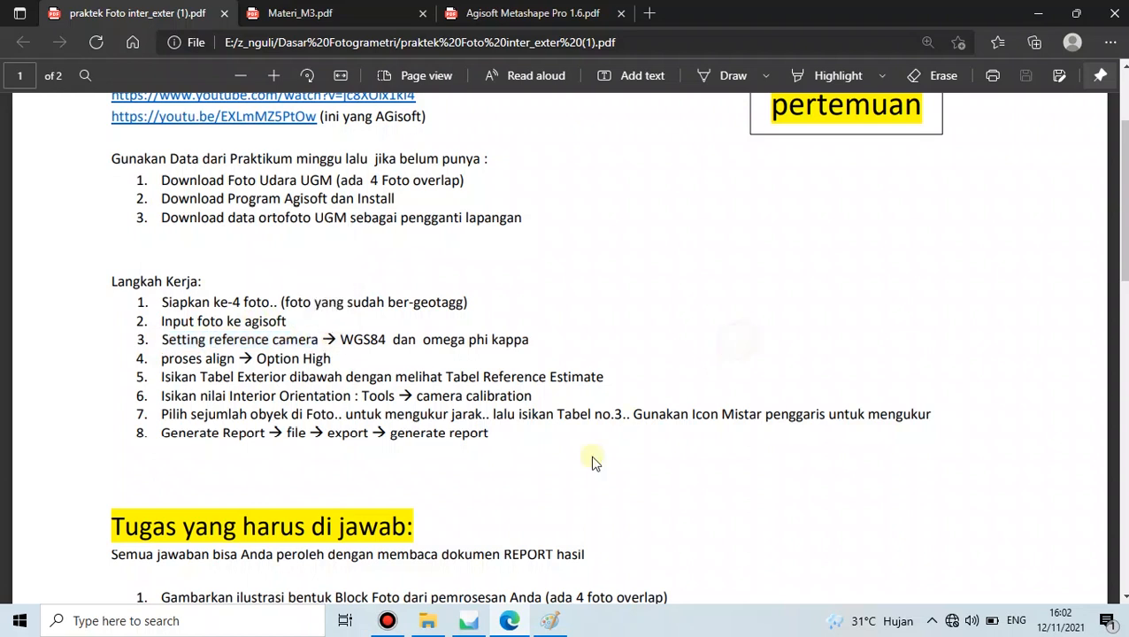
click(469, 620)
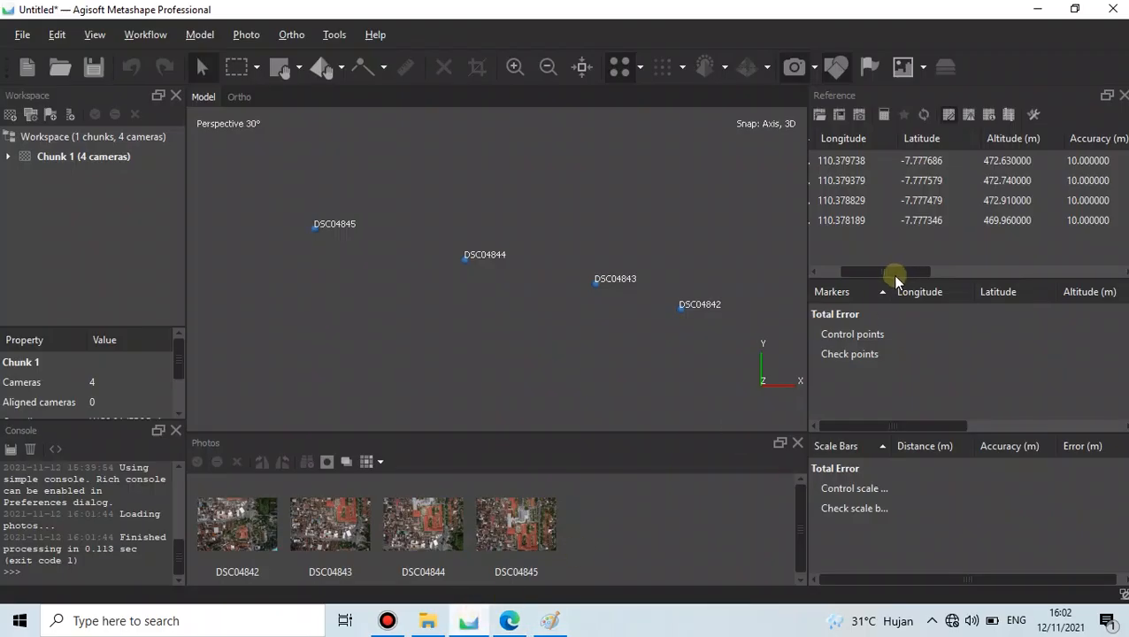
- In Reference Settings, enable WGS 84 camera reference with Omega, Phi, Kappa rotation angles
drag(894, 270, 858, 275)
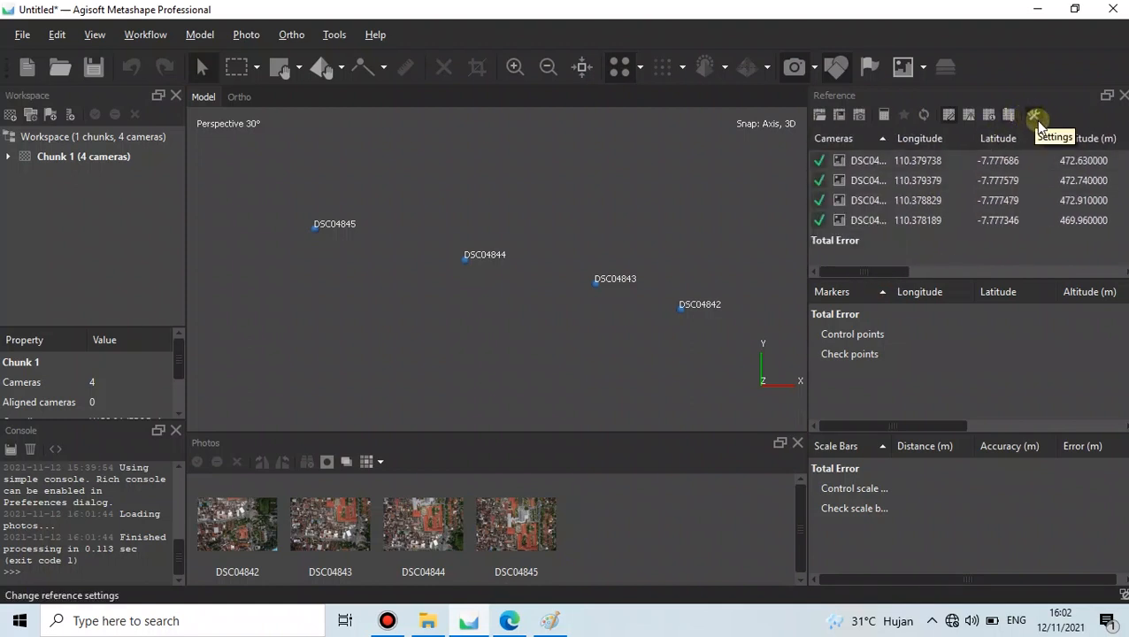
click(1033, 116)
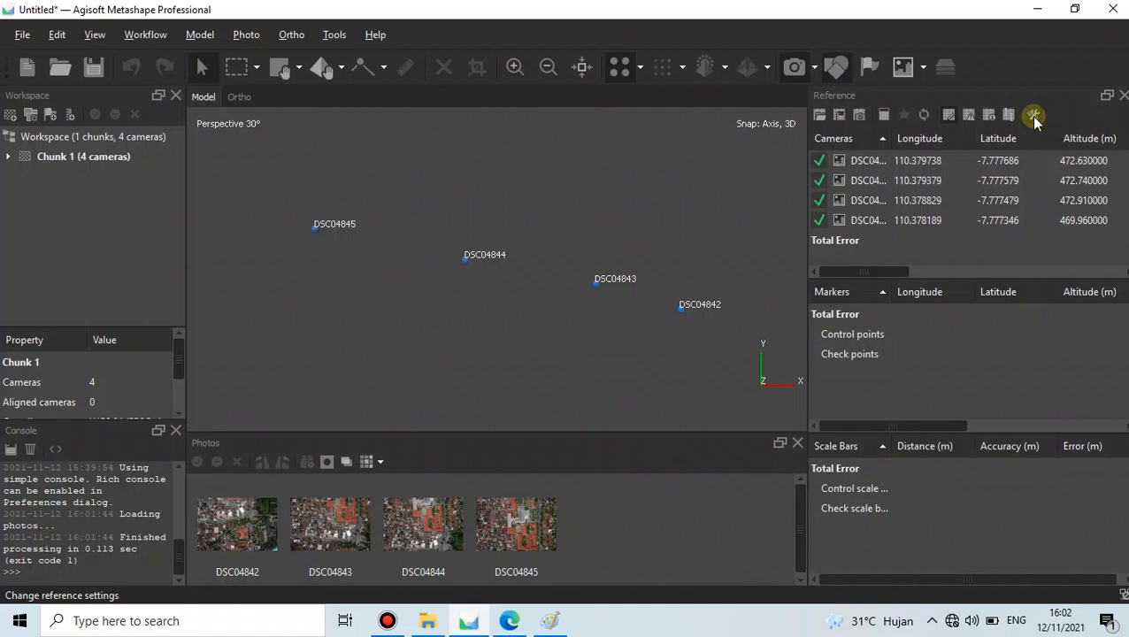
drag(509, 137, 476, 131)
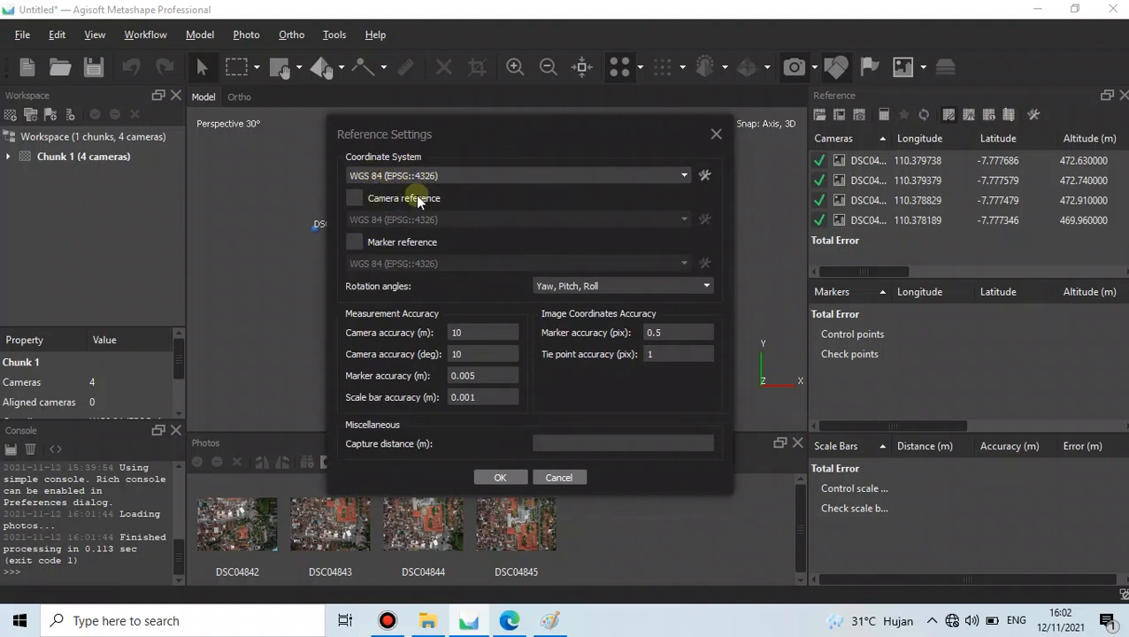
click(361, 202)
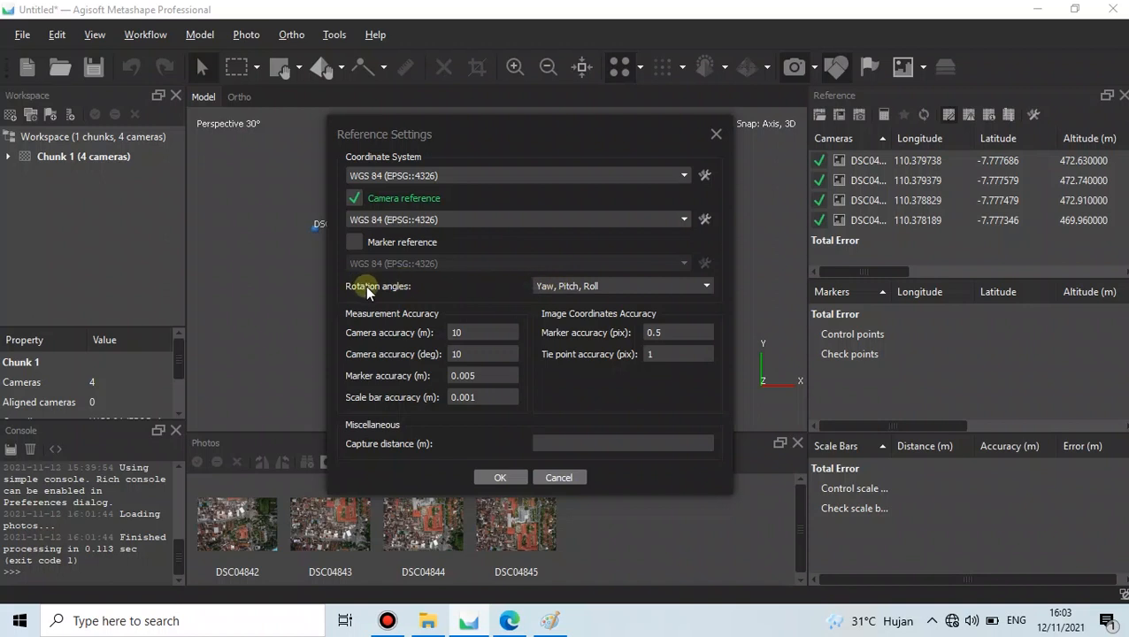
click(581, 295)
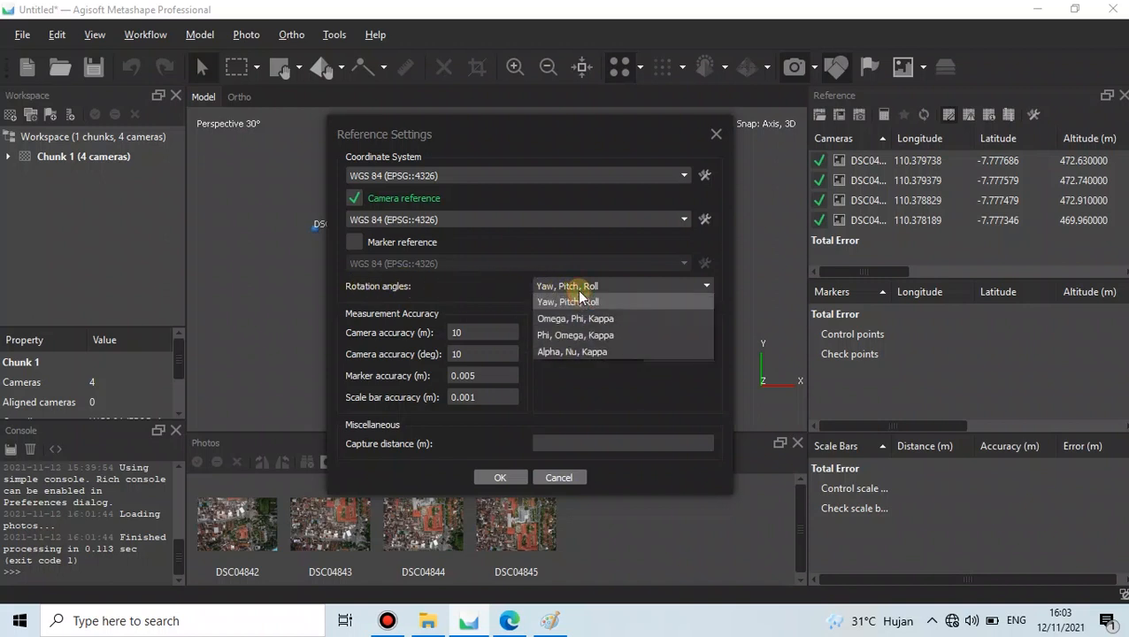
click(580, 317)
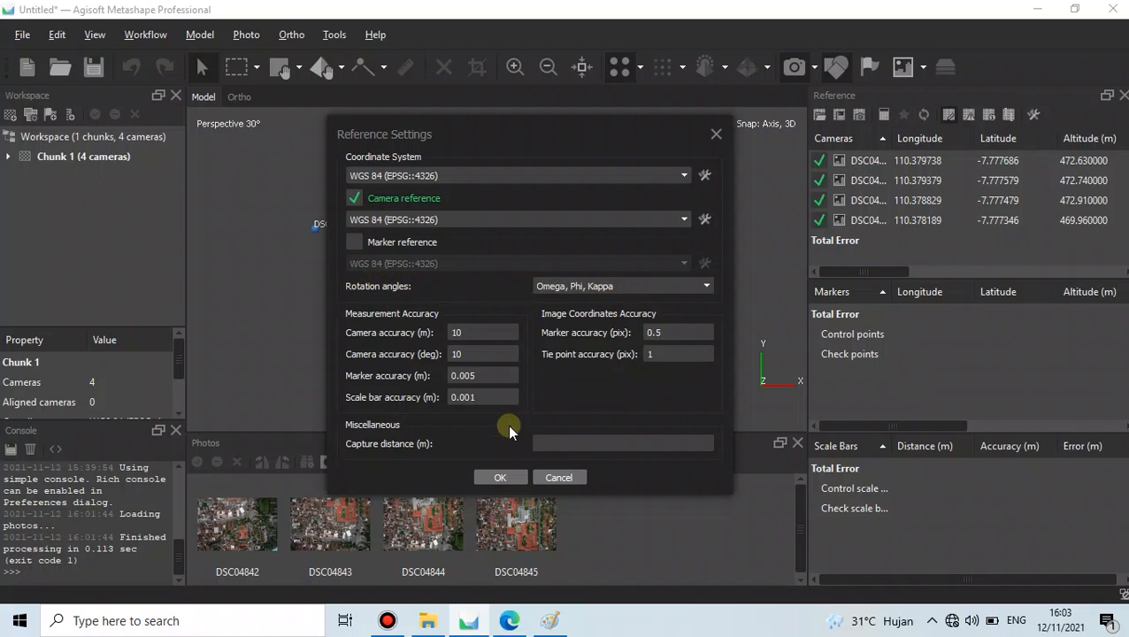
click(500, 477)
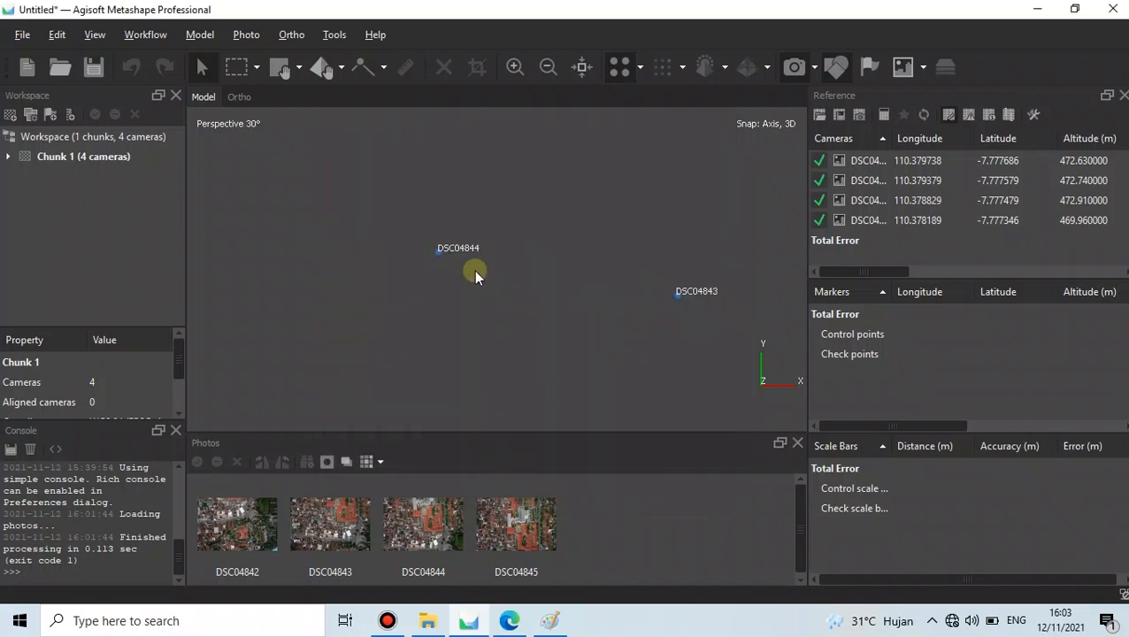
- Look over the cameras in the Model view, then switch to the worksheet PDF
scroll(485, 278, down, 3)
drag(852, 273, 992, 270)
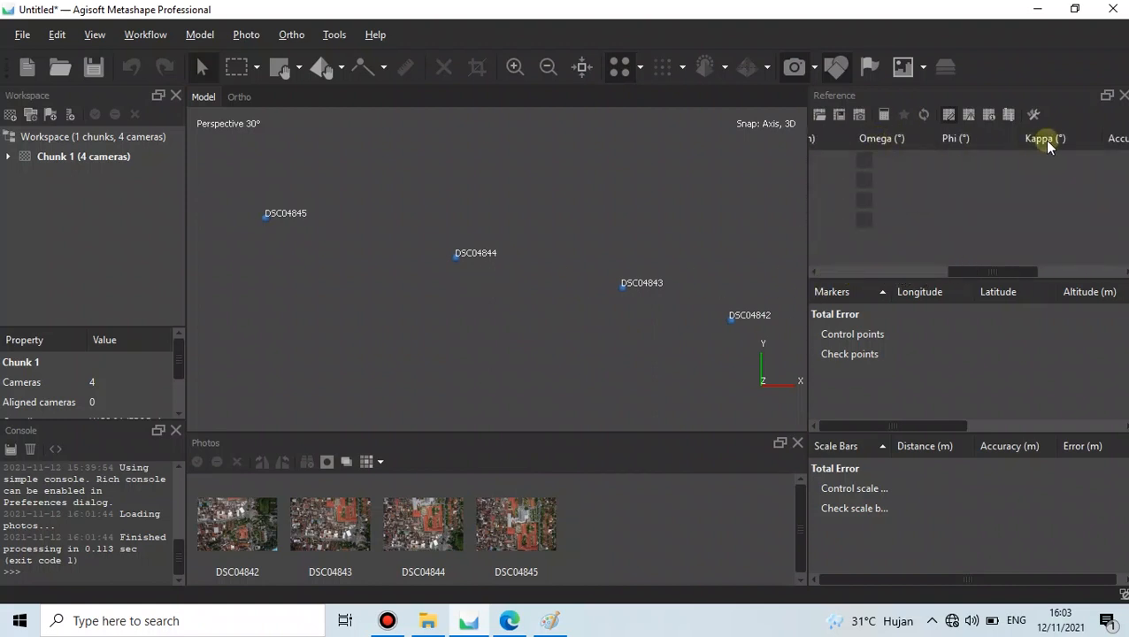
drag(1022, 268, 857, 259)
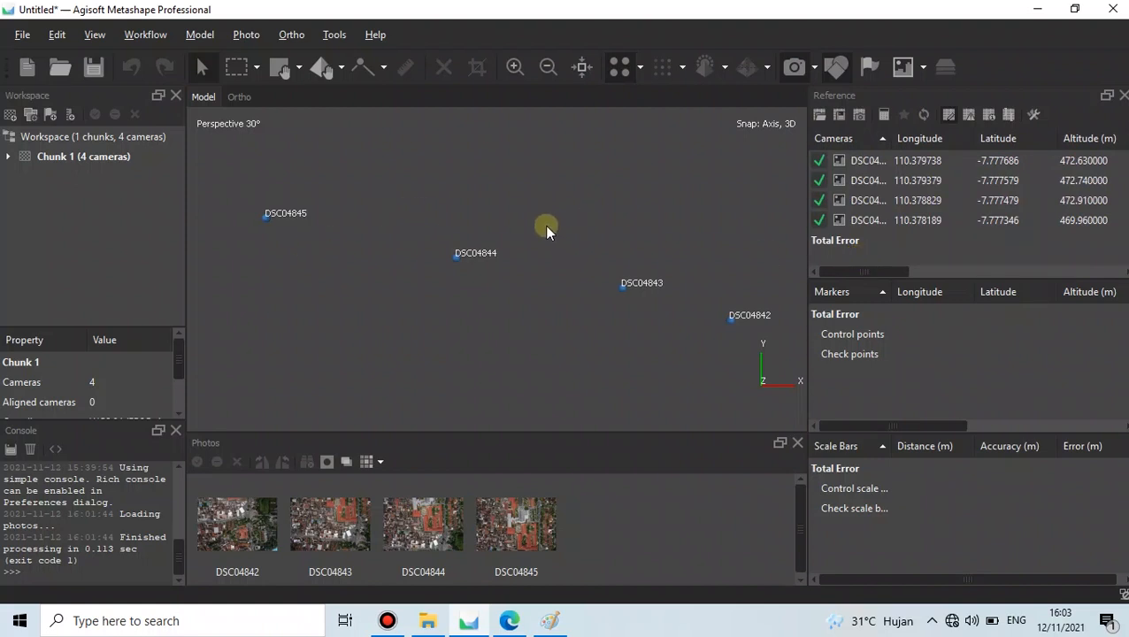
click(509, 620)
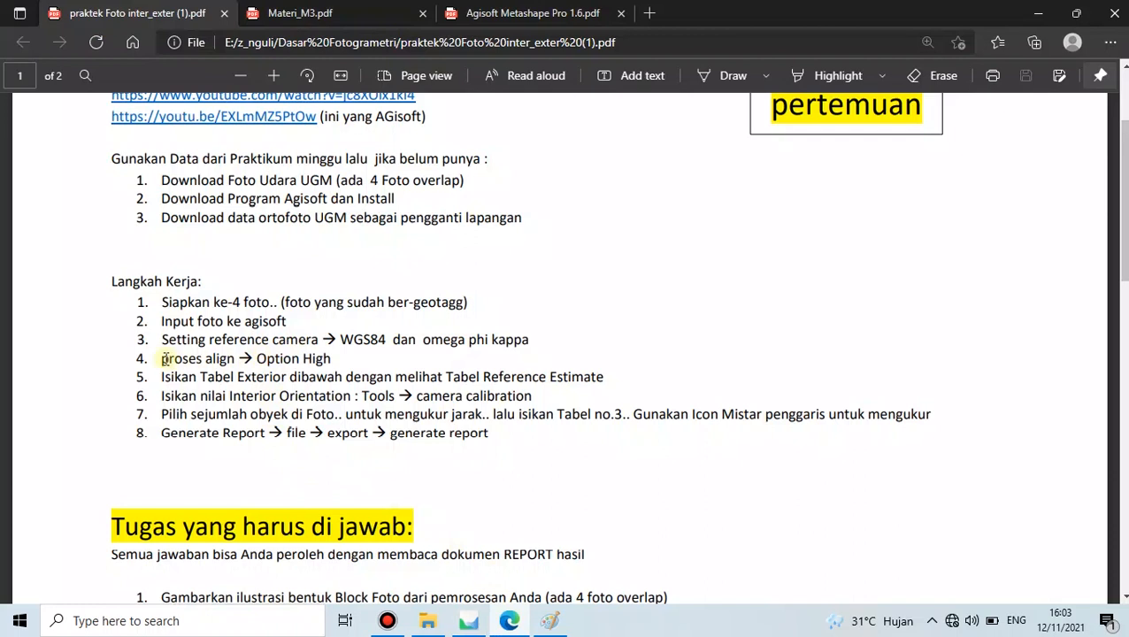
- Highlight worksheet step 4 about aligning at High and return to Metashape
drag(162, 358, 337, 361)
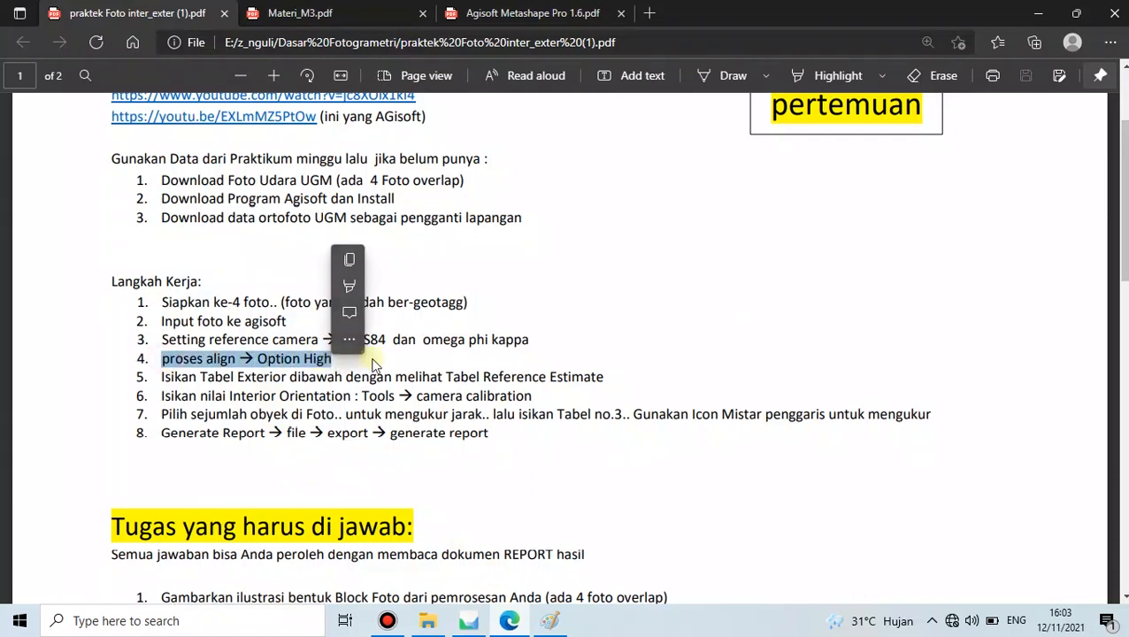
click(399, 362)
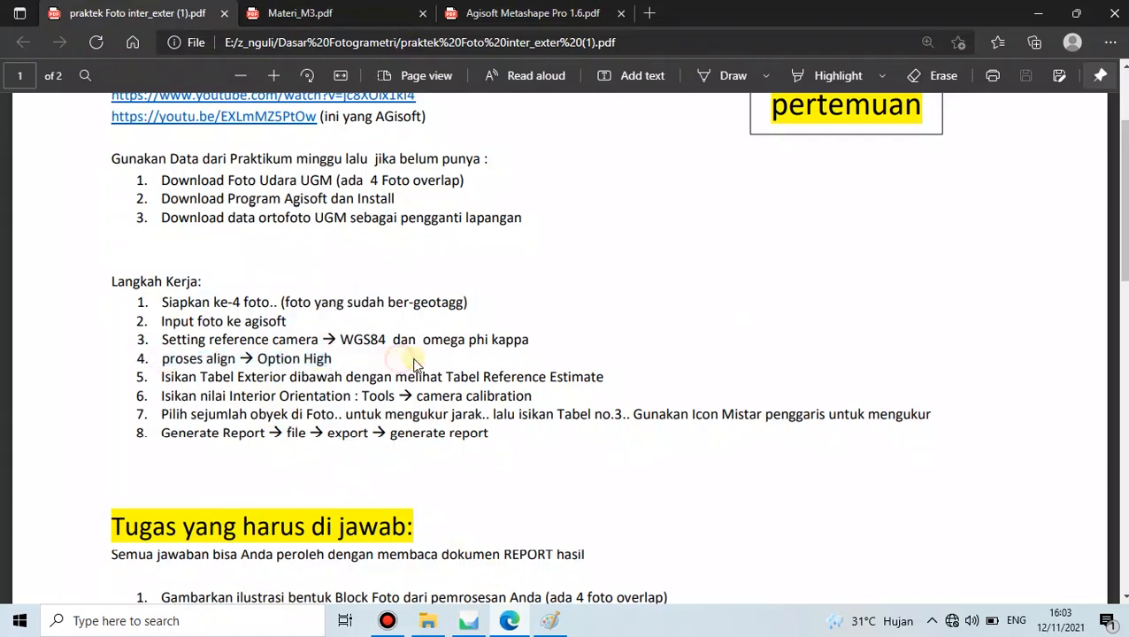
click(471, 621)
click(537, 298)
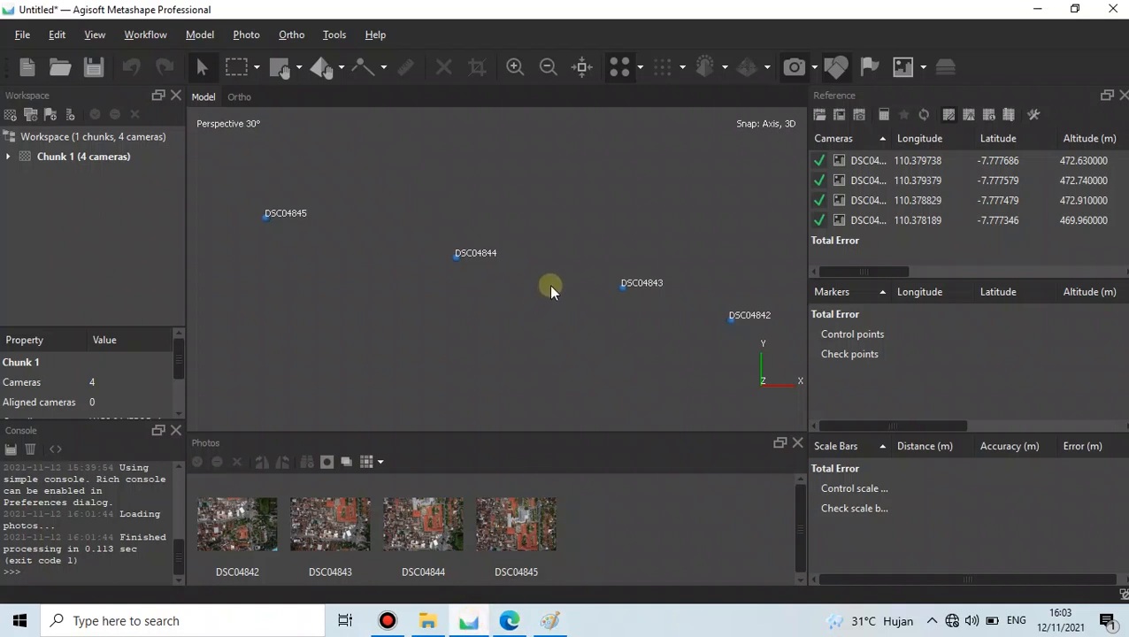
- Set up Align Photos with High accuracy and Generic and Reference preselection, unconfirmed
click(146, 36)
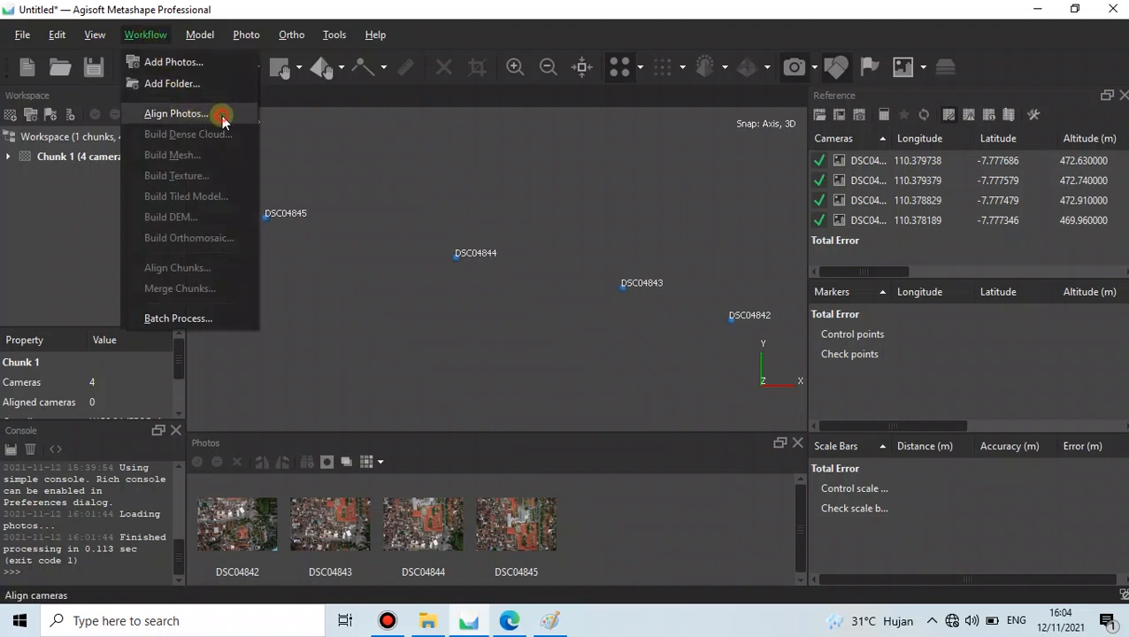
click(177, 114)
drag(511, 146, 445, 149)
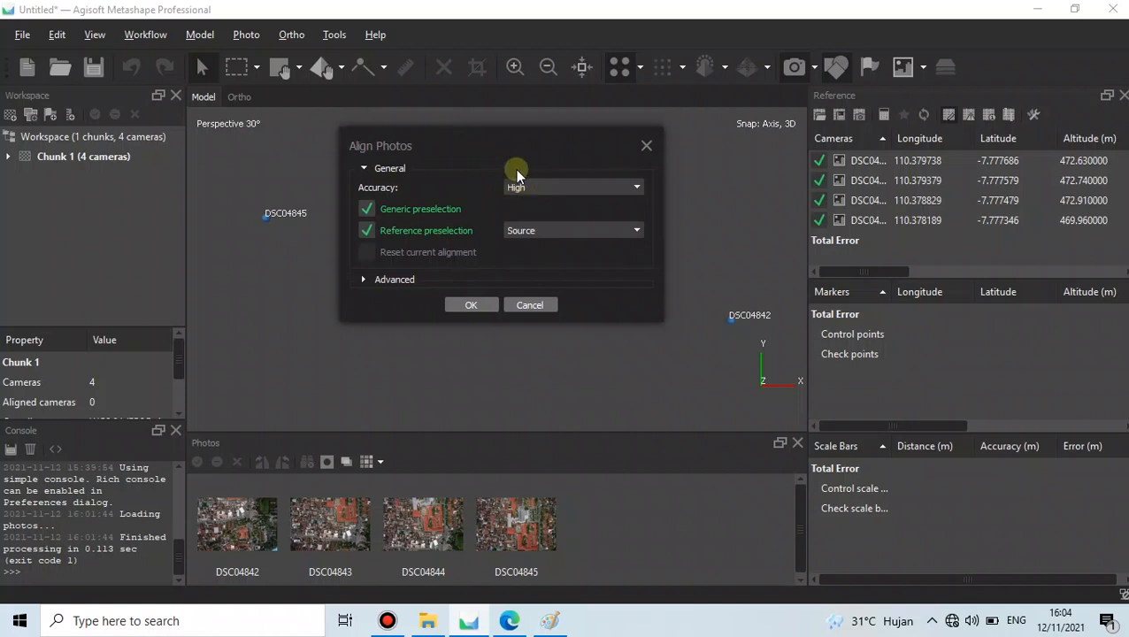
drag(514, 138, 519, 152)
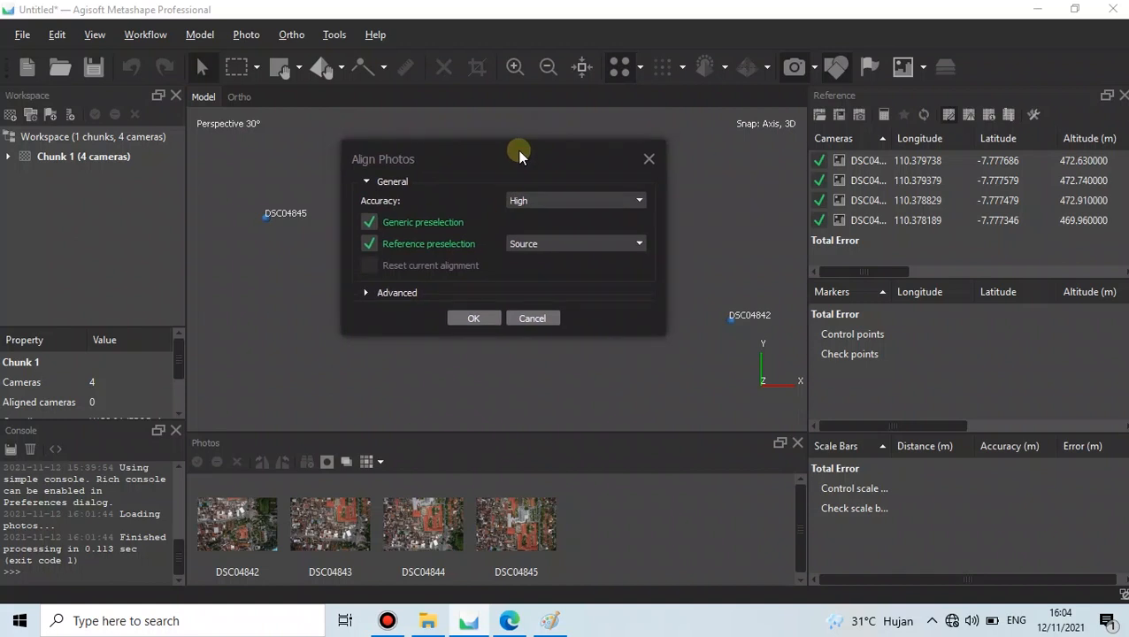
click(542, 198)
click(534, 232)
drag(525, 157, 518, 166)
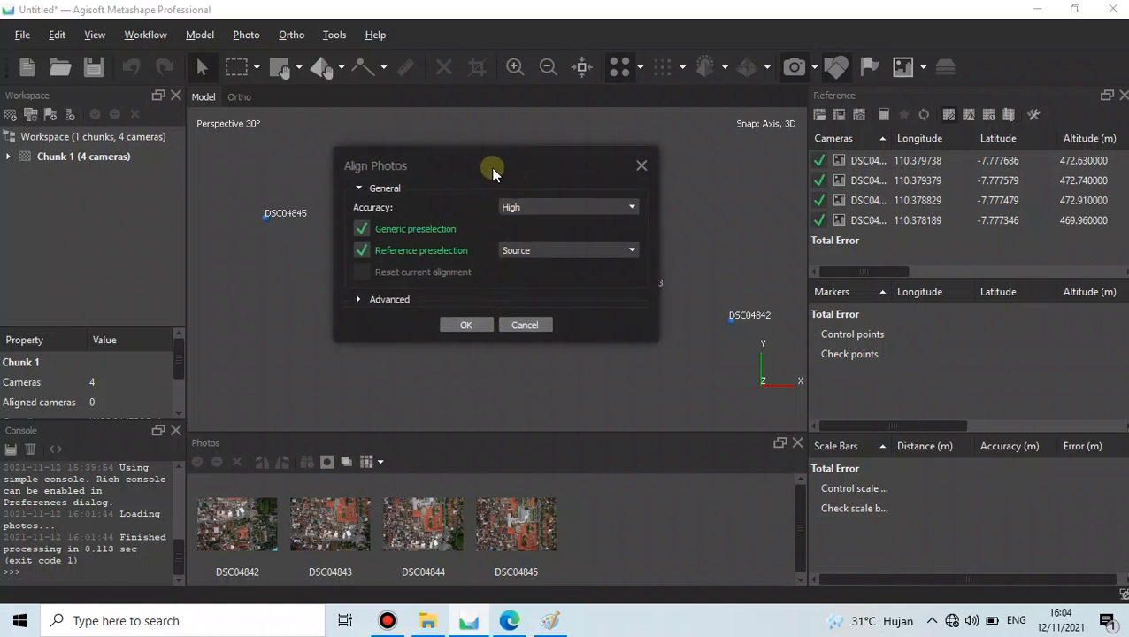
drag(490, 167, 491, 170)
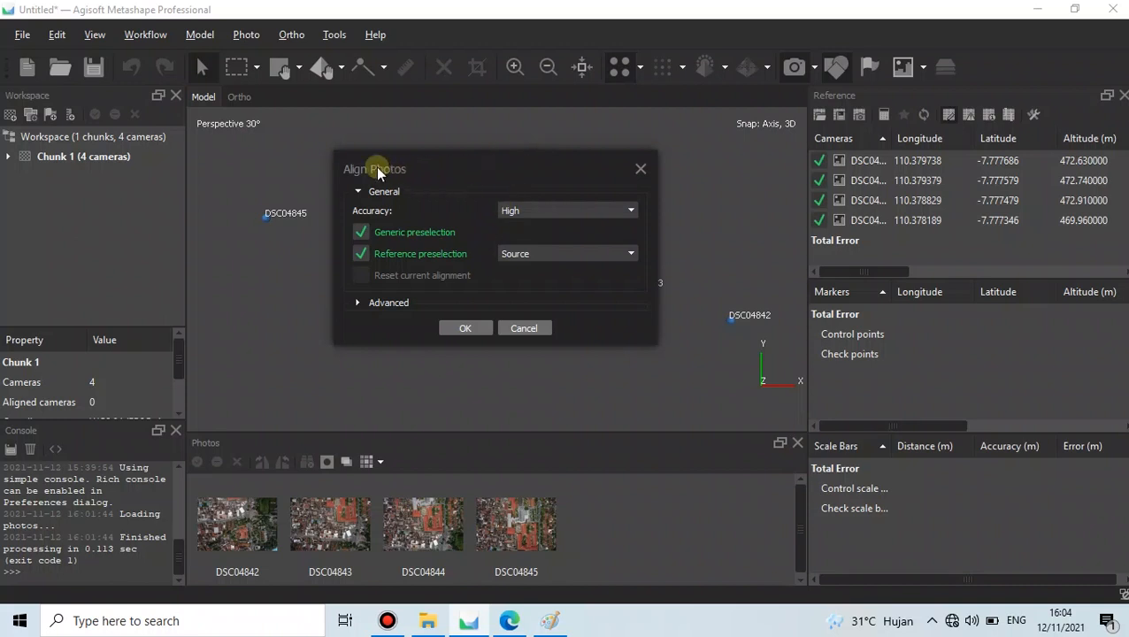
click(520, 619)
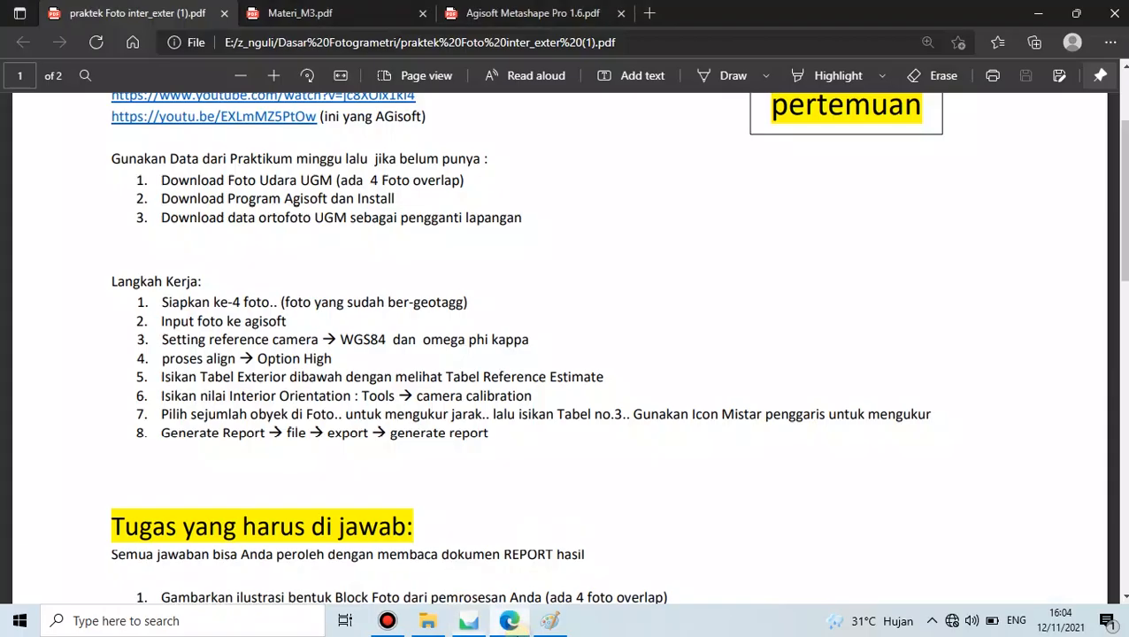
- Jump to the Aligning photos section in the Metashape manual PDF
click(511, 14)
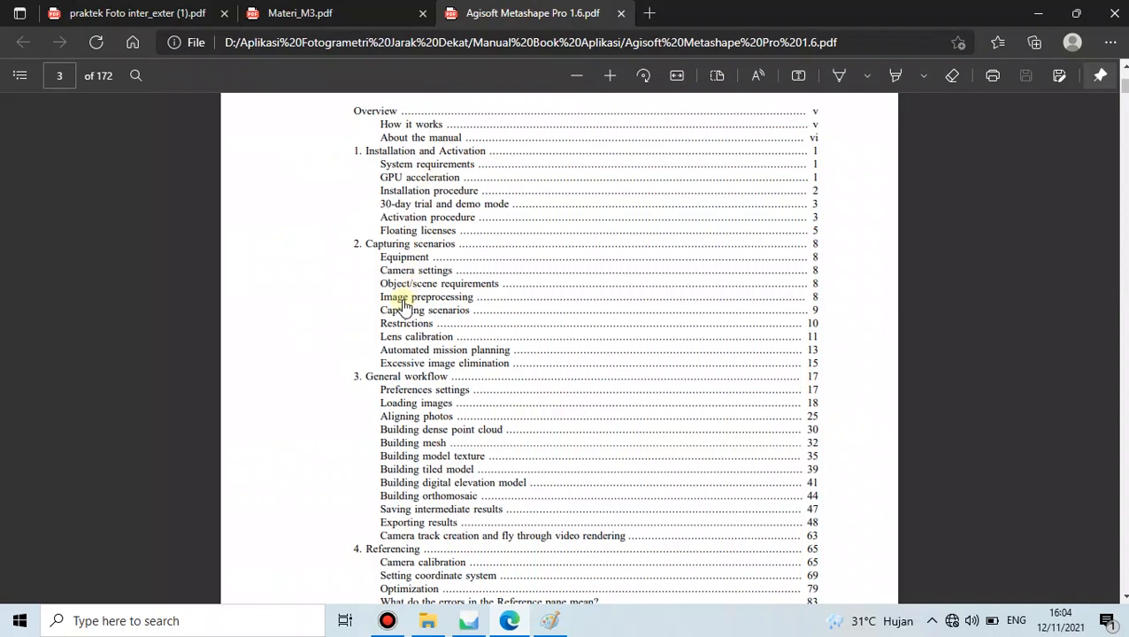
scroll(529, 290, down, 2)
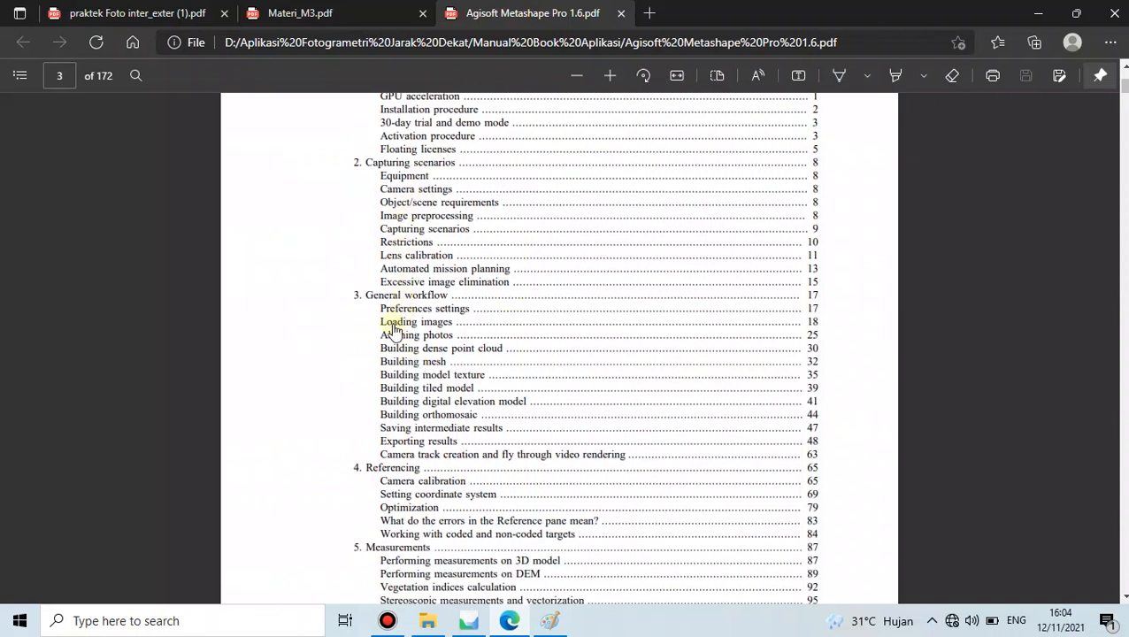
scroll(363, 348, down, 2)
scroll(363, 348, up, 5)
scroll(363, 348, down, 5)
click(437, 340)
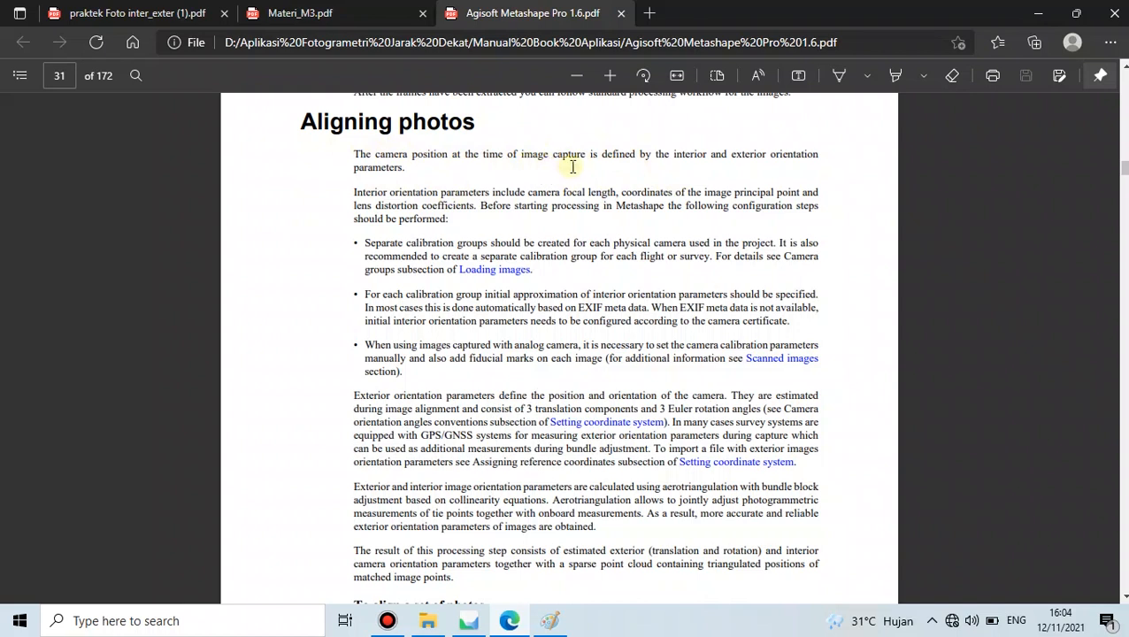
- Read page 31's opening on camera position, then confirm the pending photo alignment settings in Metashape
drag(355, 155, 412, 173)
click(336, 169)
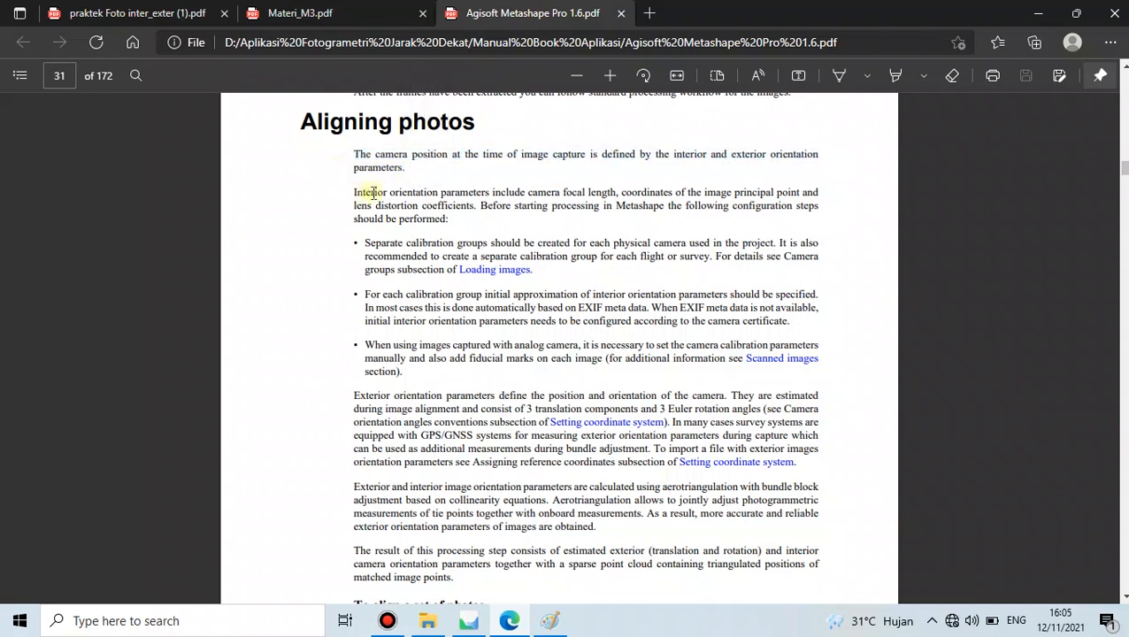
click(474, 623)
click(467, 329)
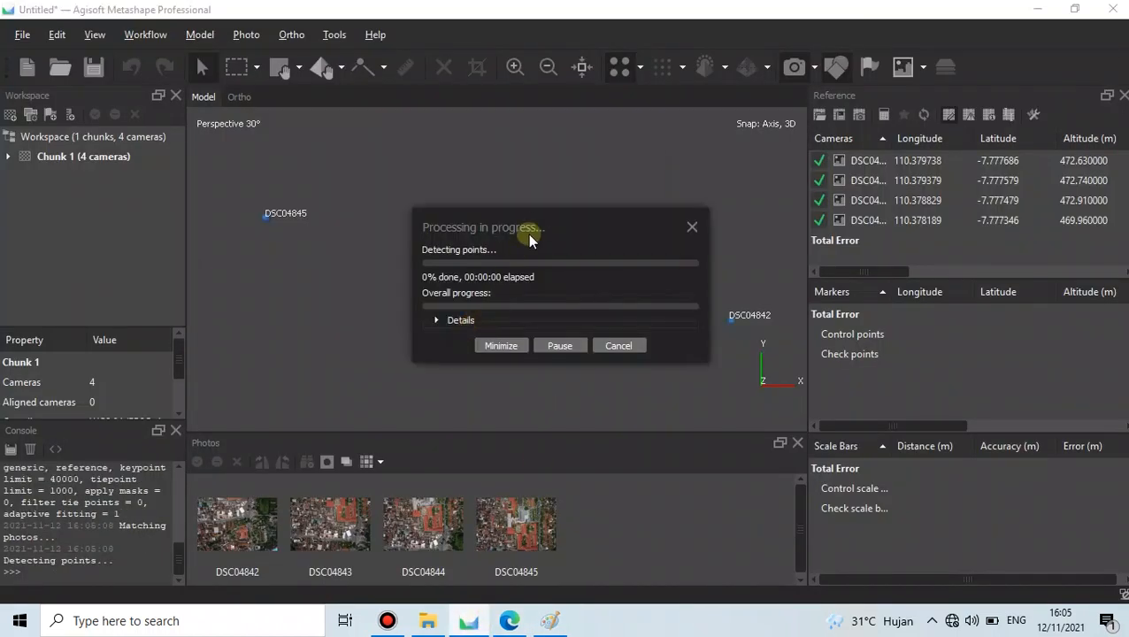
- Let alignment finish, then expand Chunk 1, select its 2,050 tie points and orbit to inspect them
drag(534, 221, 489, 217)
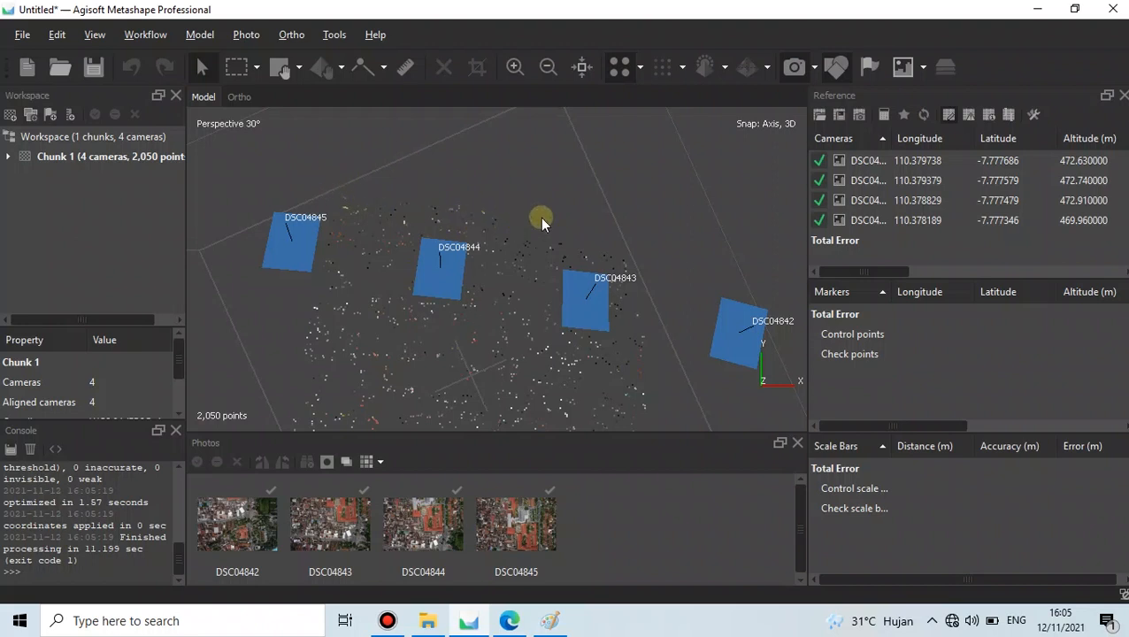
scroll(542, 220, down, 5)
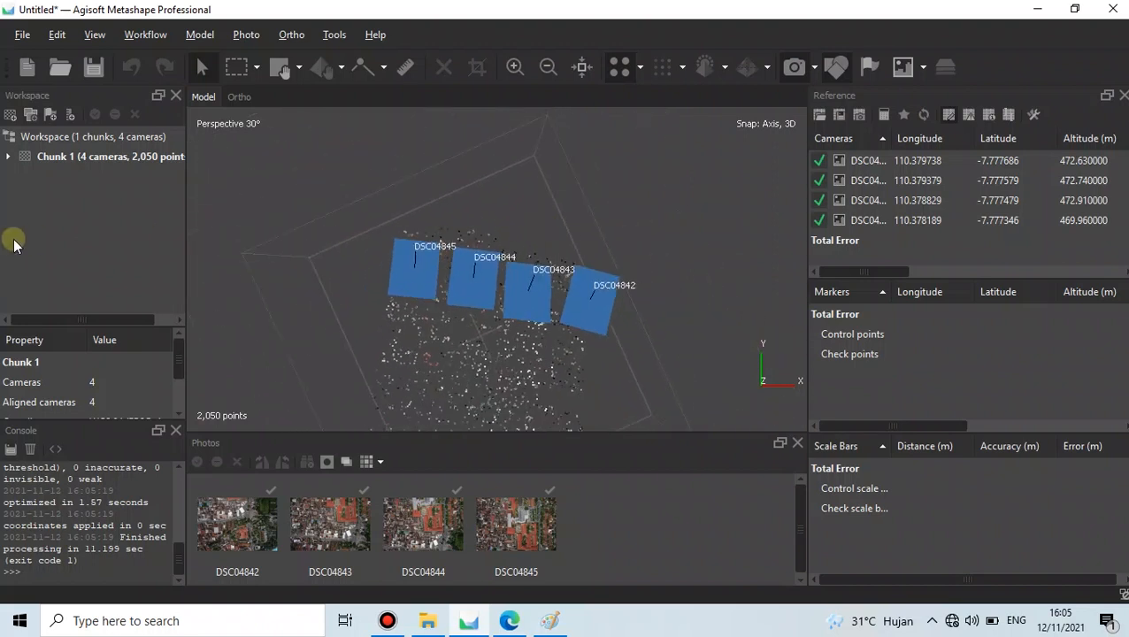
click(8, 156)
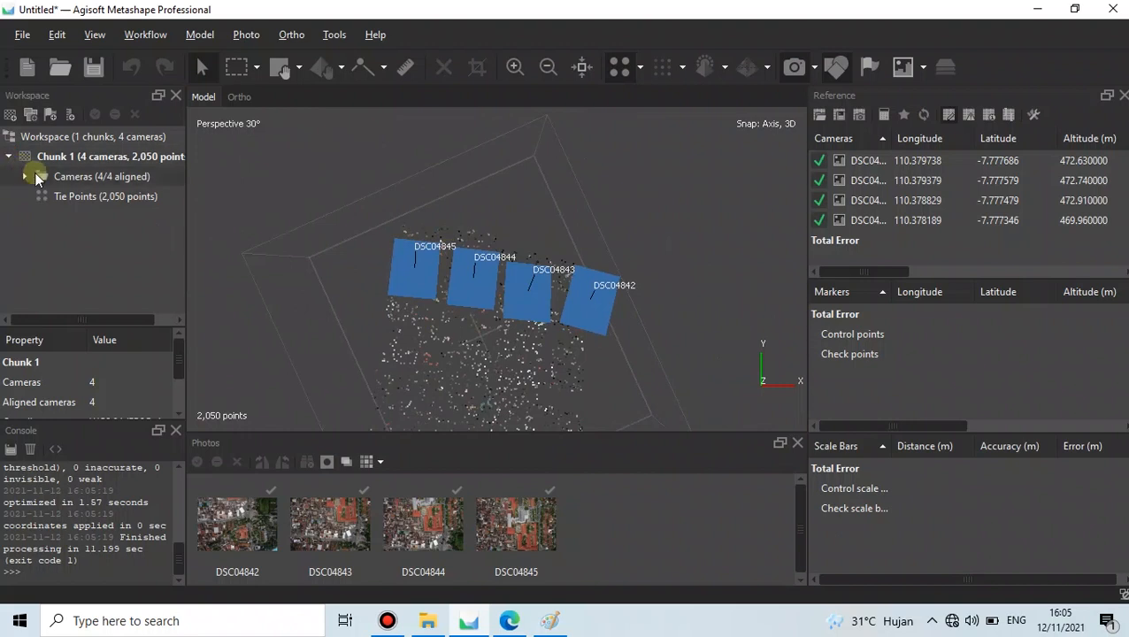
click(100, 202)
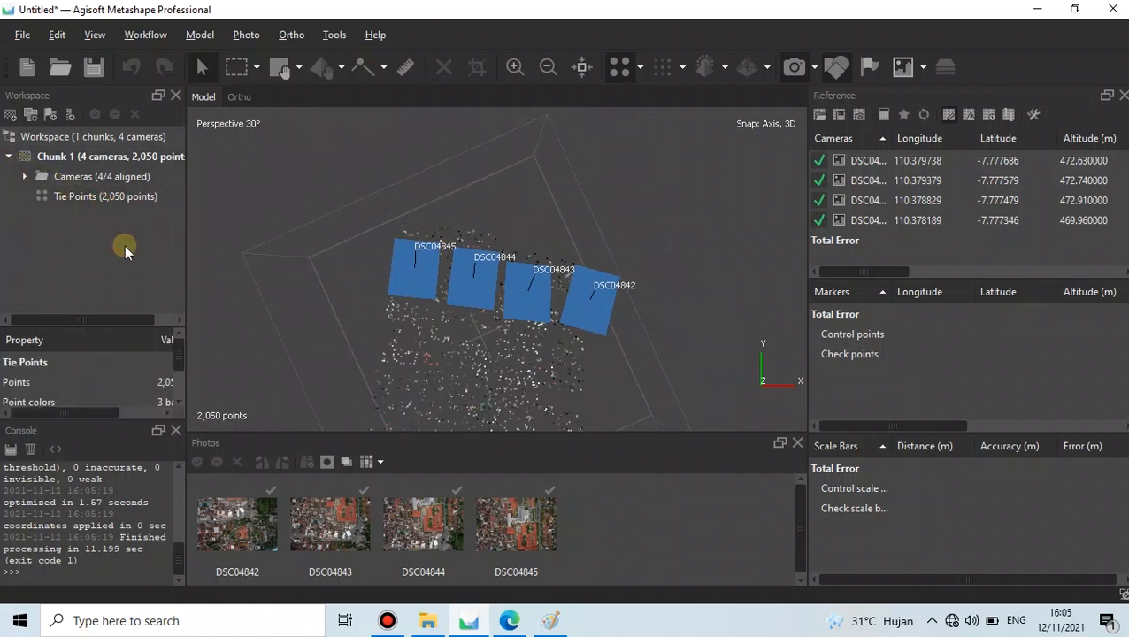
mouse_move(505, 374)
mouse_down()
mouse_move(548, 237)
mouse_move(532, 305)
mouse_move(455, 380)
mouse_move(528, 322)
mouse_move(497, 386)
mouse_up()
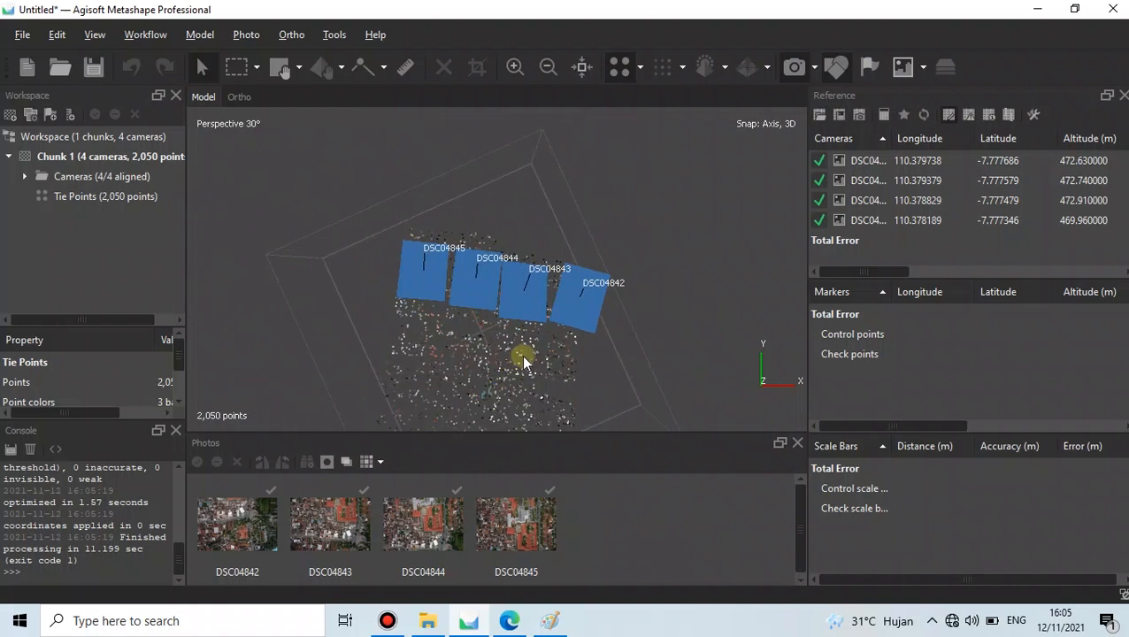
drag(641, 277, 441, 372)
drag(479, 337, 503, 365)
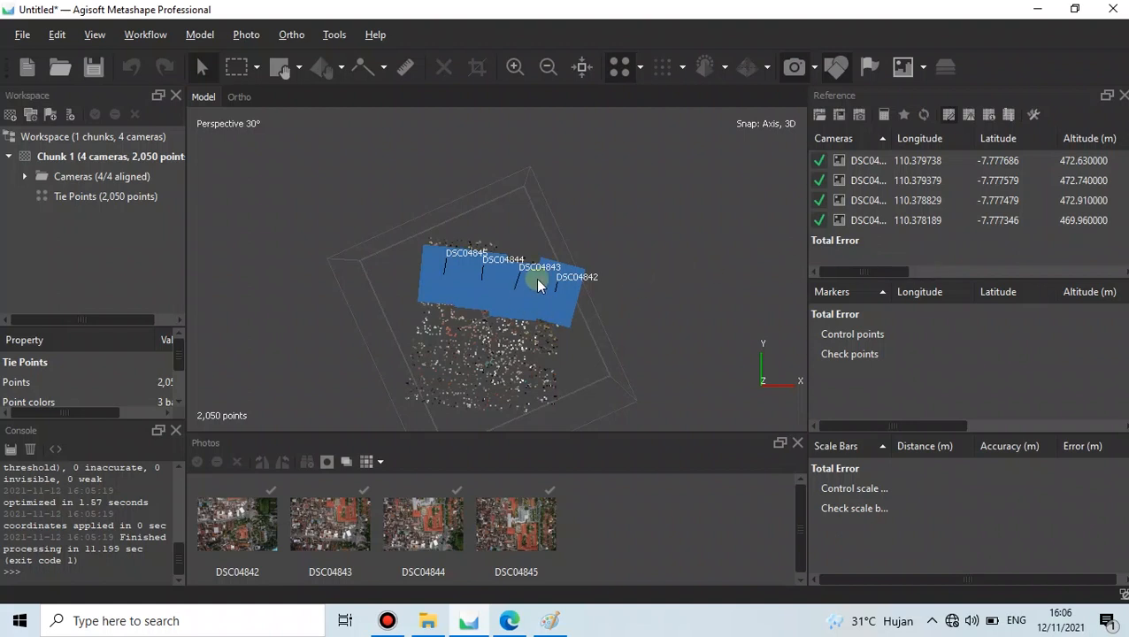
- Switch the Reference table to View Estimated to show estimated longitude, latitude and altitude per camera
scroll(531, 292, down, 2)
scroll(482, 395, up, 2)
drag(511, 346, 540, 293)
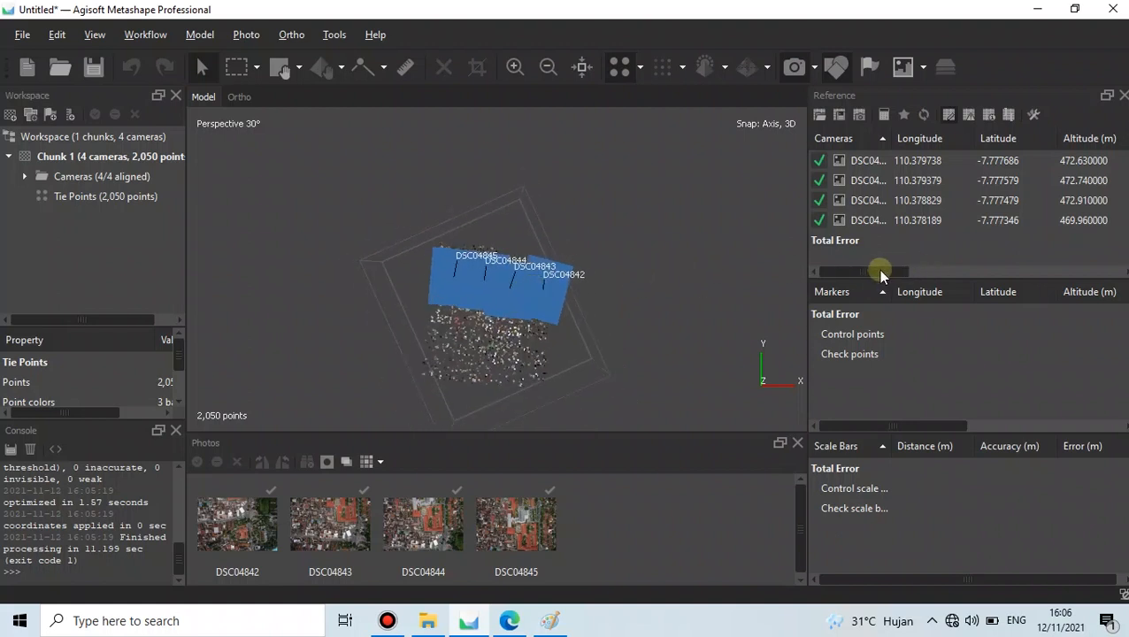
drag(879, 270, 1012, 268)
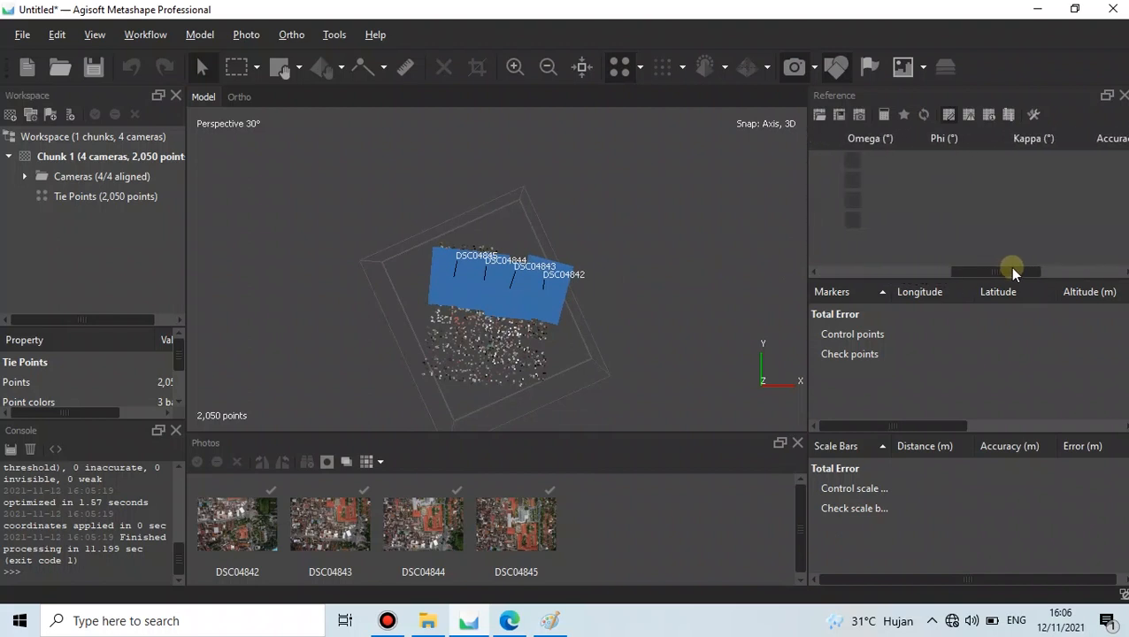
click(1008, 115)
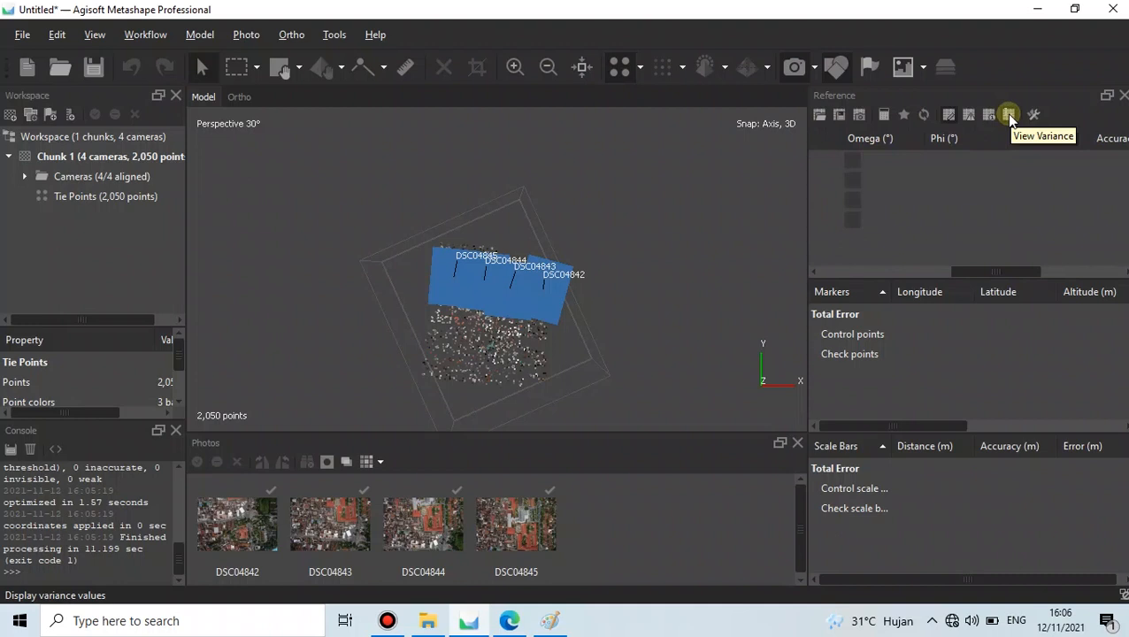
click(990, 116)
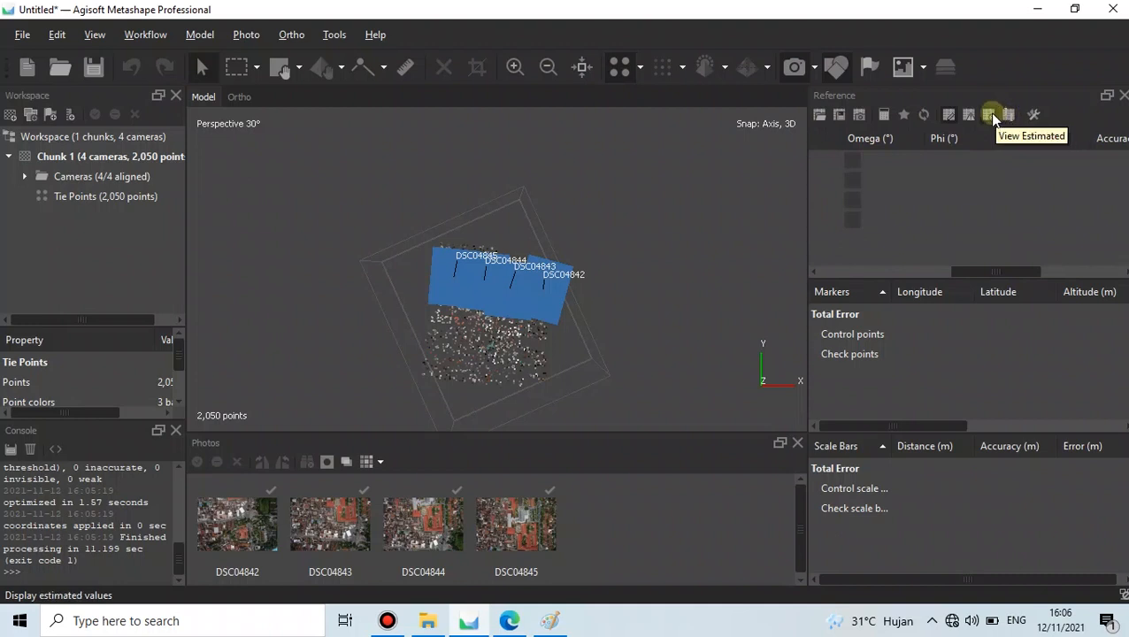
click(991, 116)
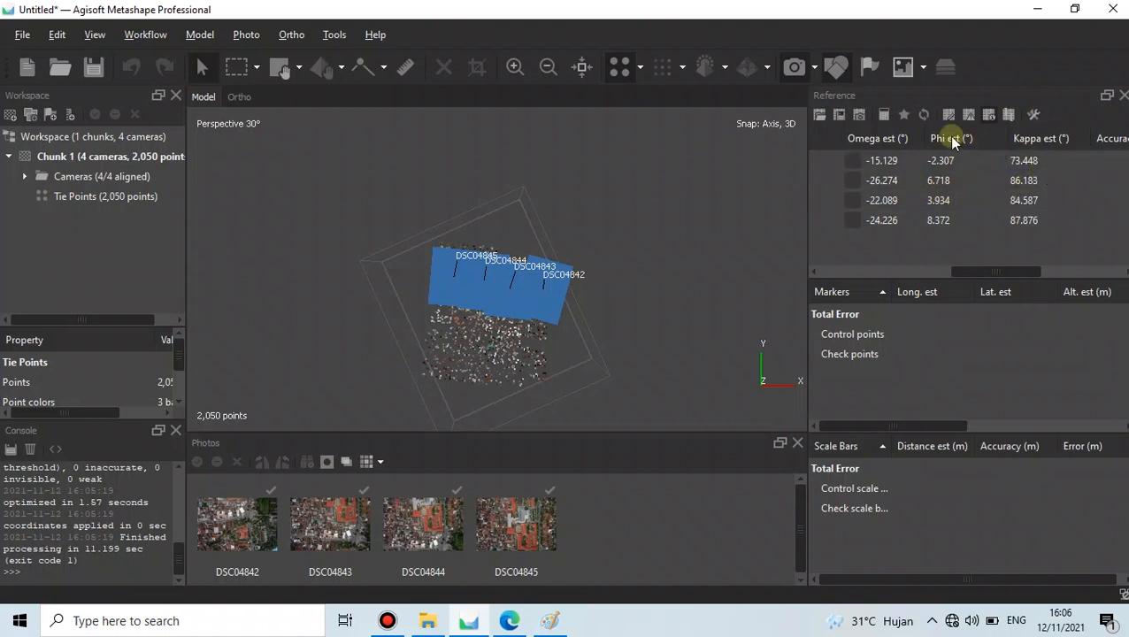
drag(992, 270, 844, 286)
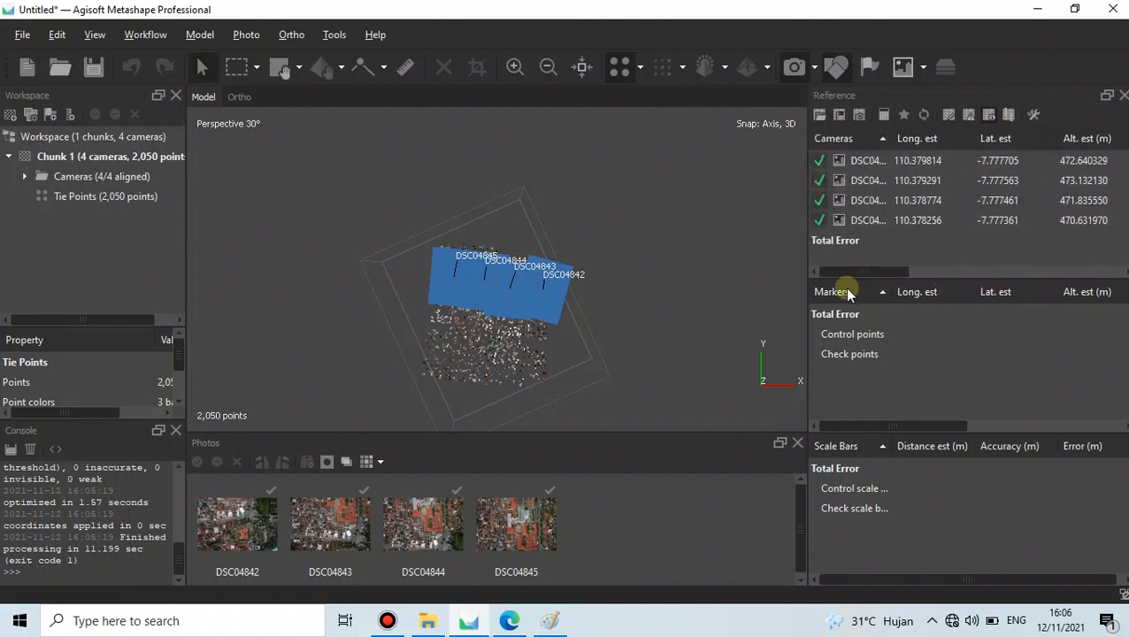
click(509, 620)
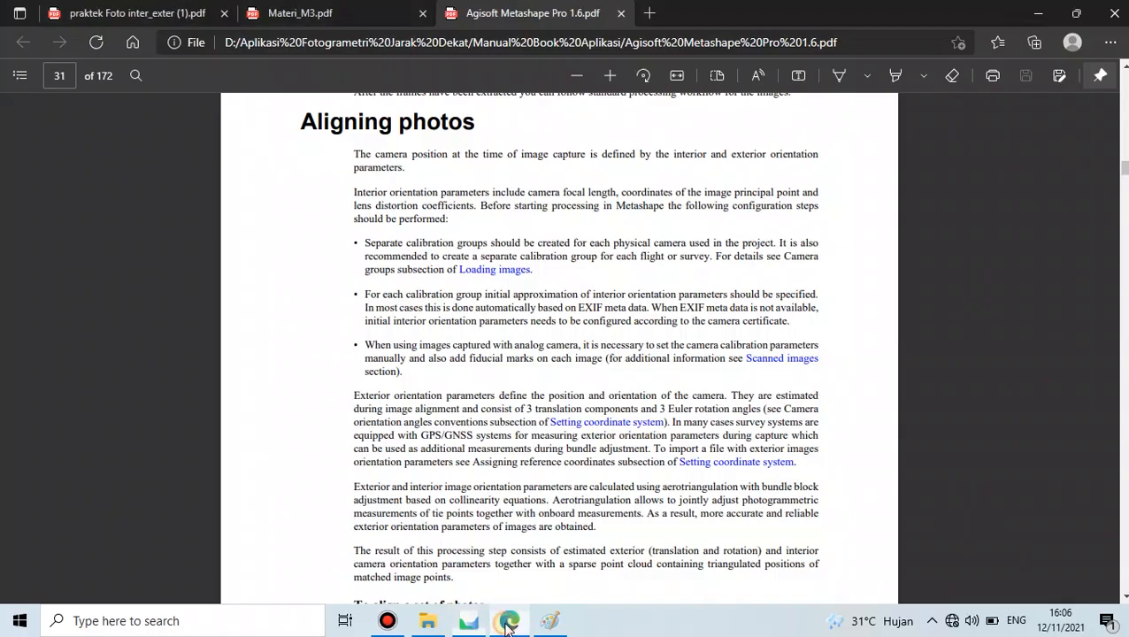
click(100, 7)
scroll(328, 327, down, 8)
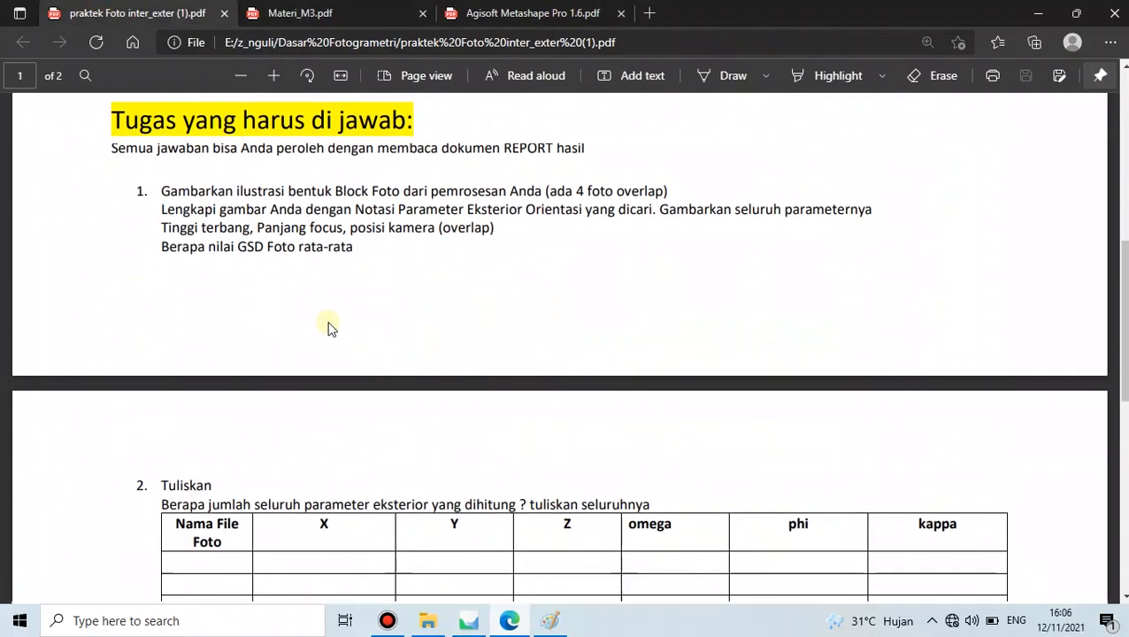
scroll(203, 285, up, 2)
drag(156, 255, 805, 329)
click(682, 320)
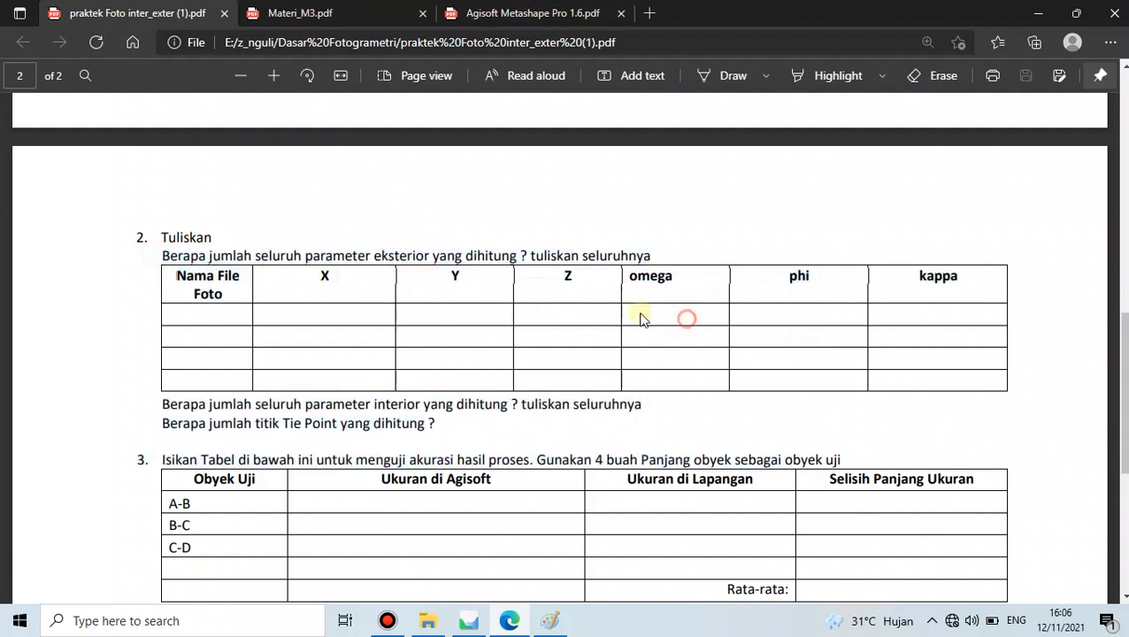
click(183, 277)
click(477, 612)
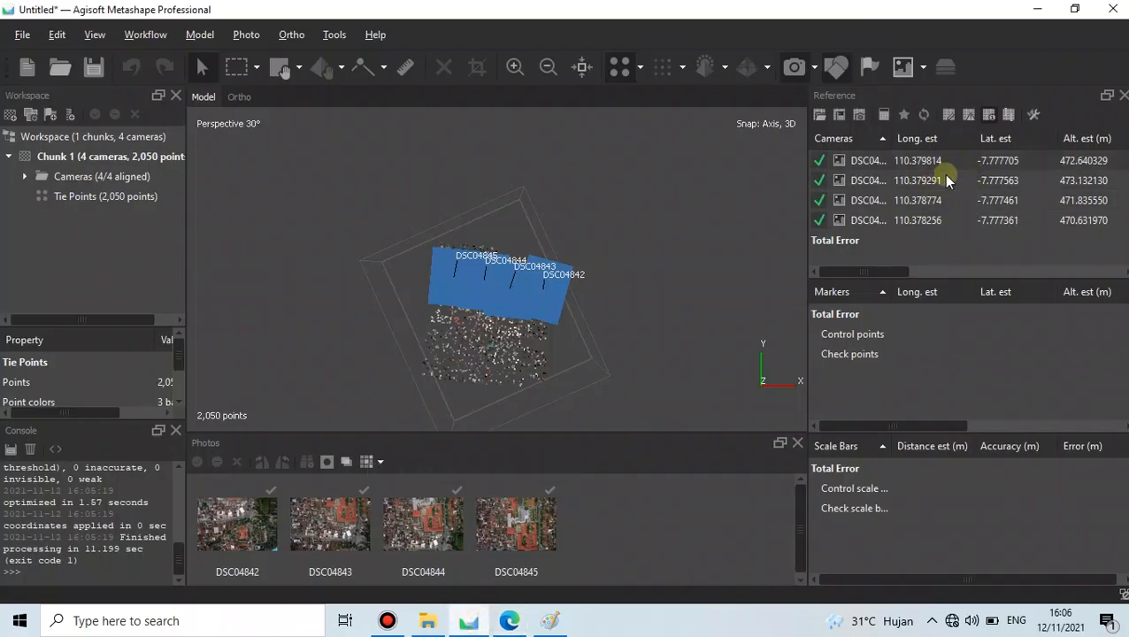
click(503, 621)
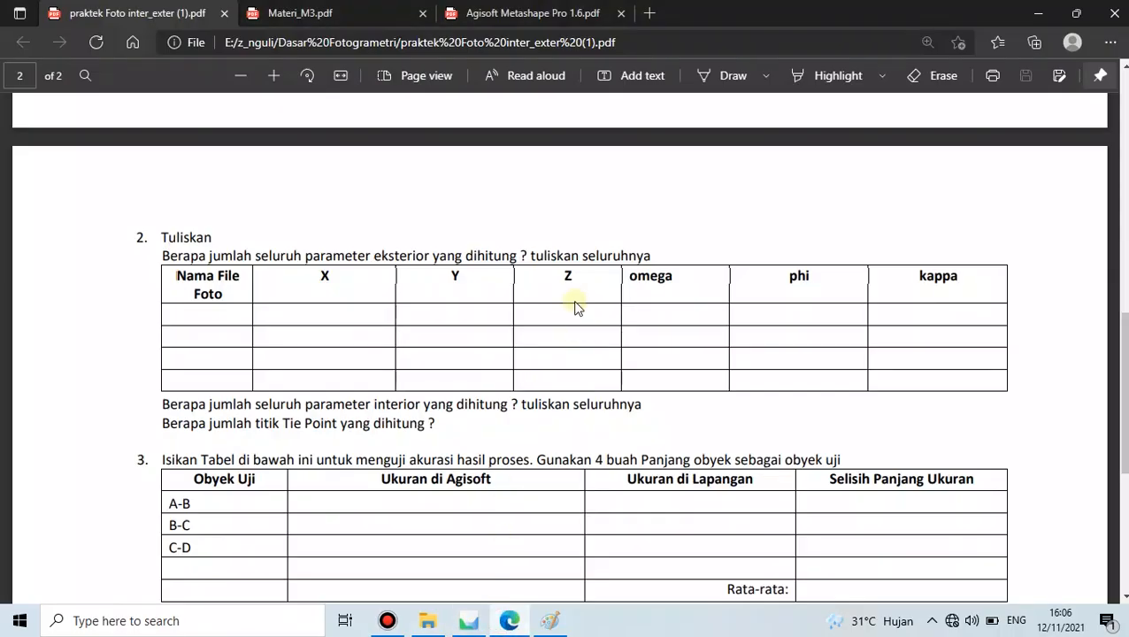
scroll(576, 325, up, 5)
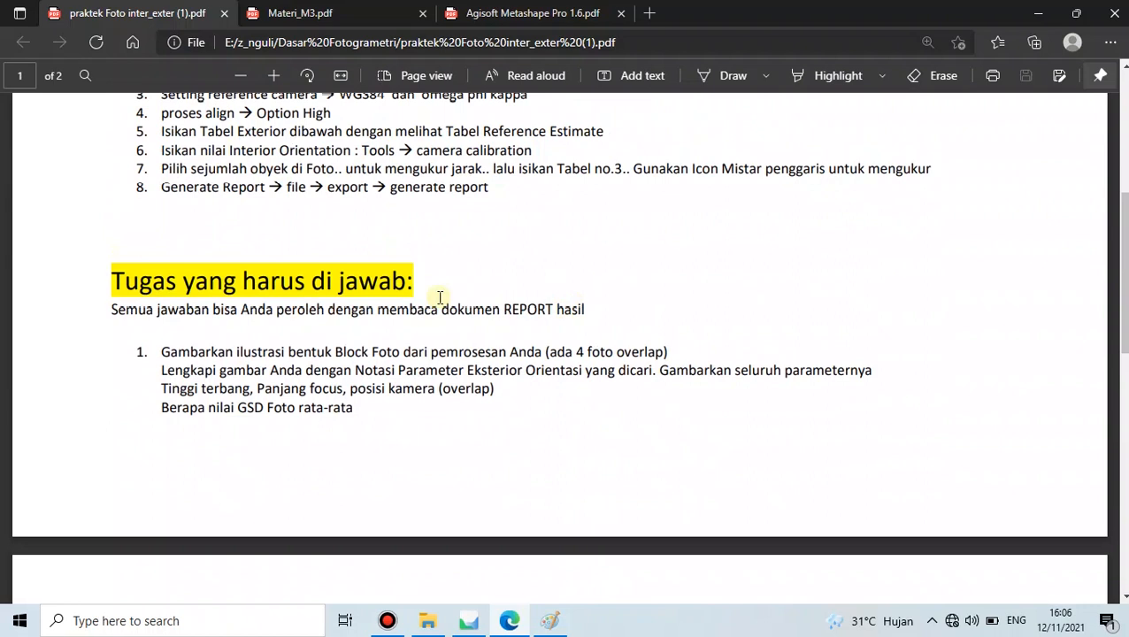
scroll(563, 294, up, 1)
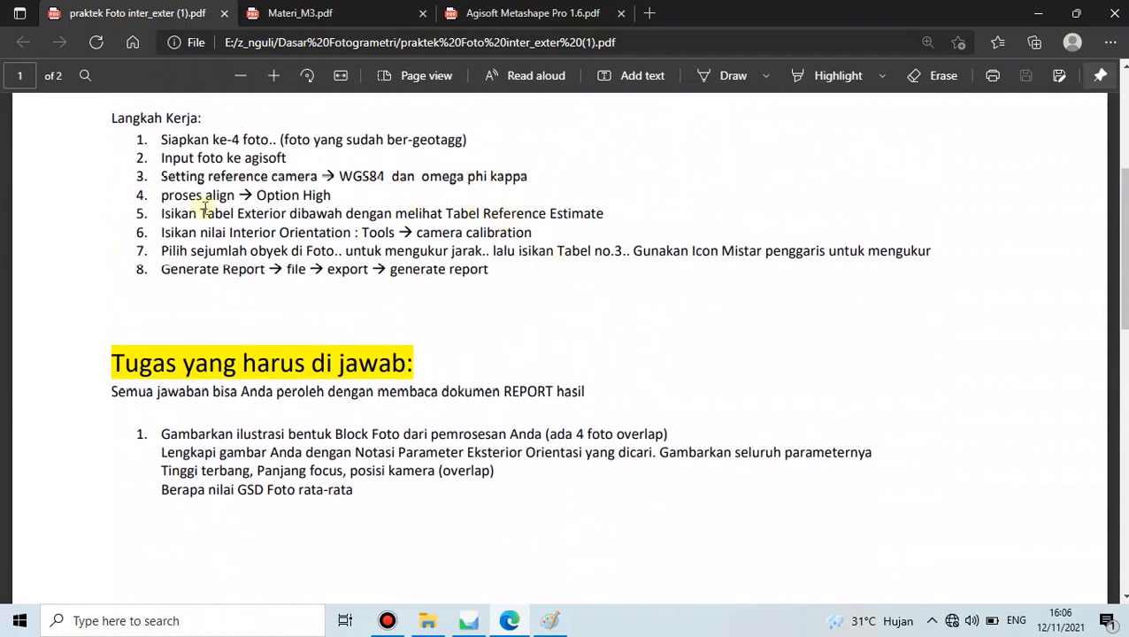
drag(163, 232, 532, 237)
click(478, 235)
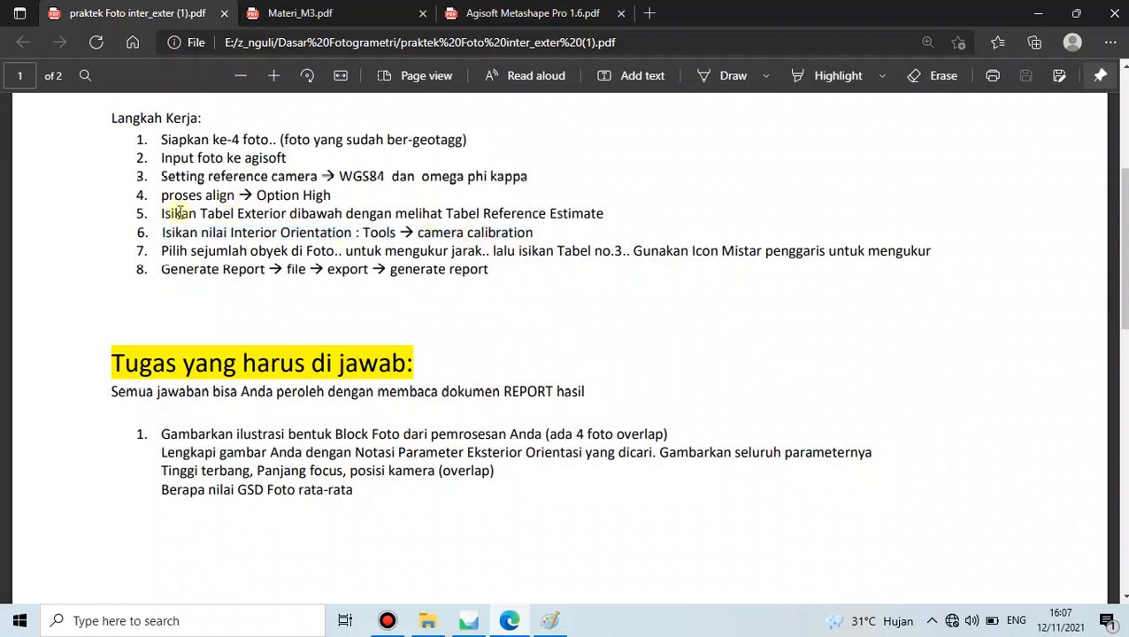
scroll(501, 244, down, 10)
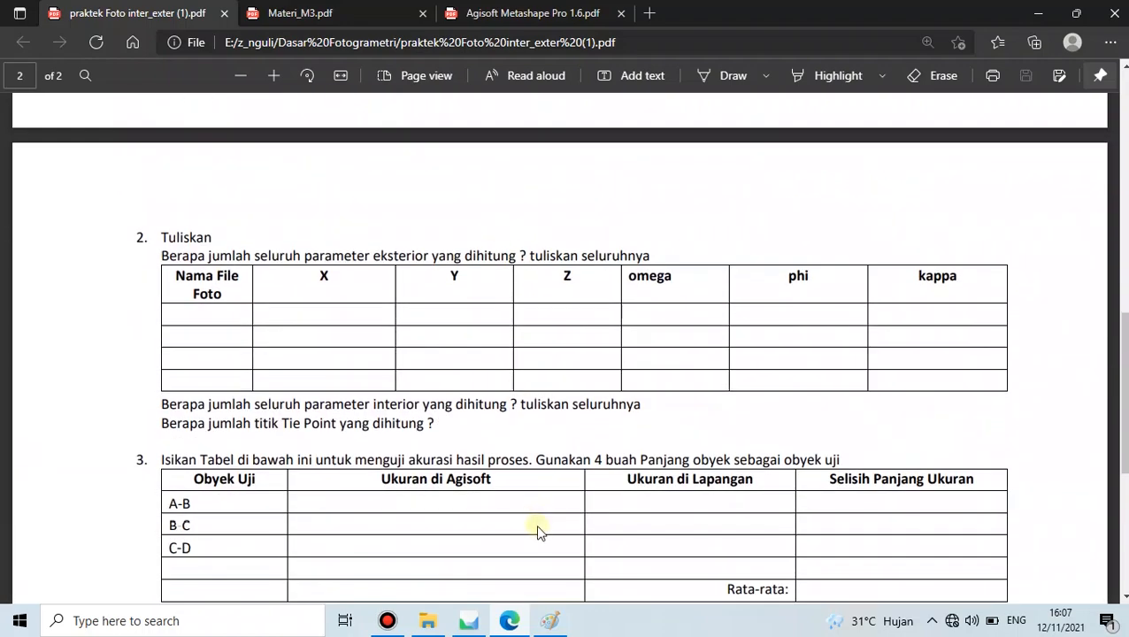
click(469, 620)
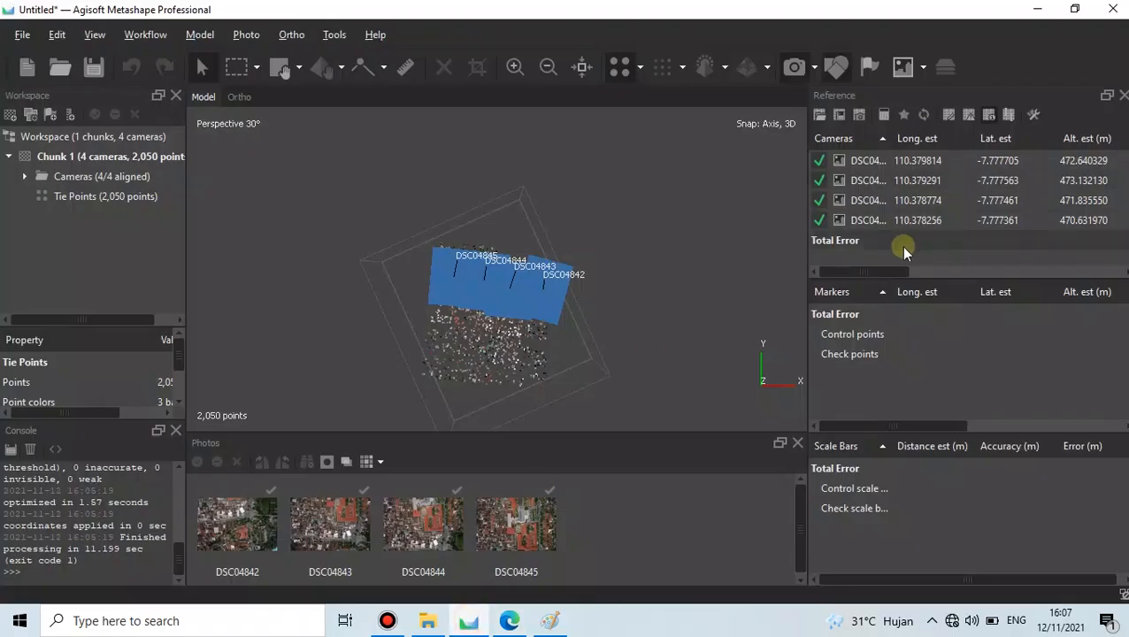
drag(886, 272, 864, 255)
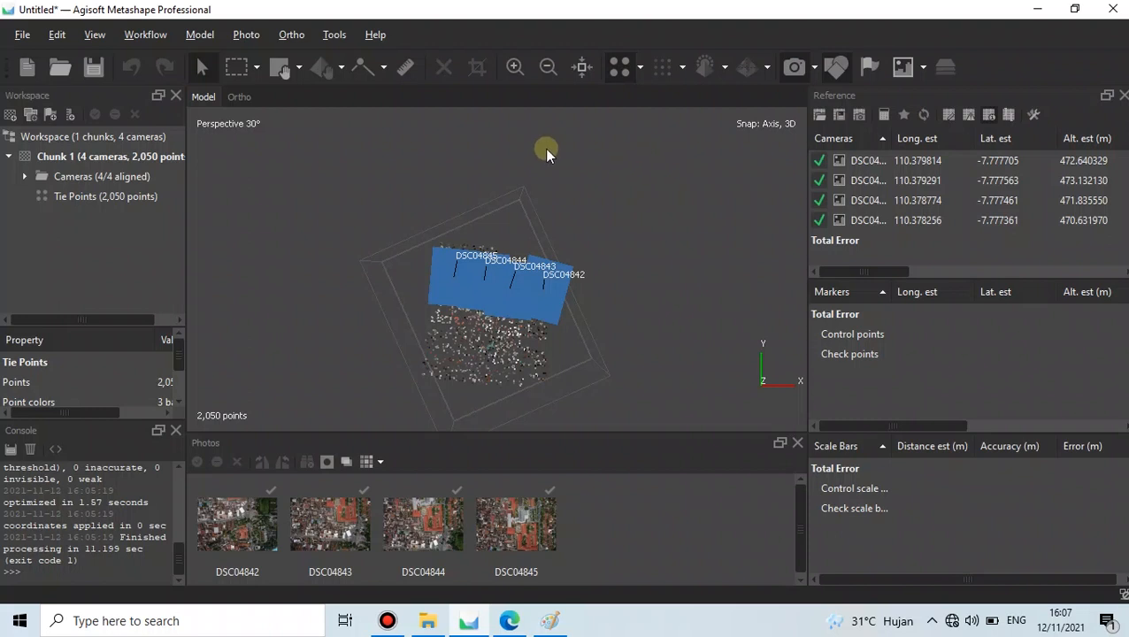
- Review the tie point Info: 2,050 of 2,281 points, RMS reprojection error 0.188753
right_click(116, 198)
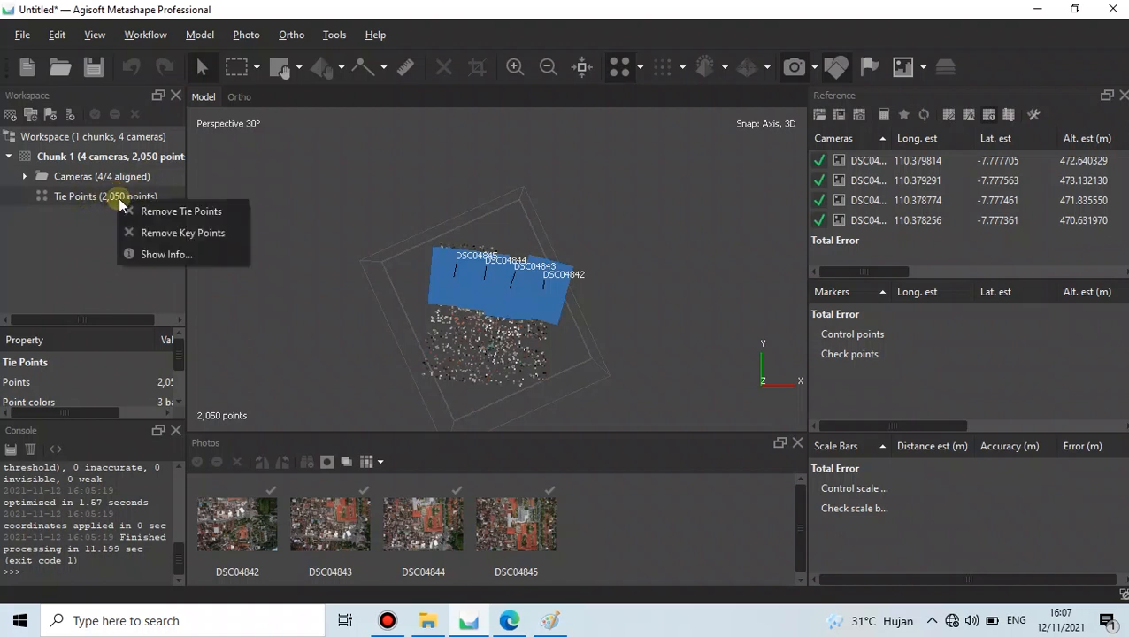
click(166, 254)
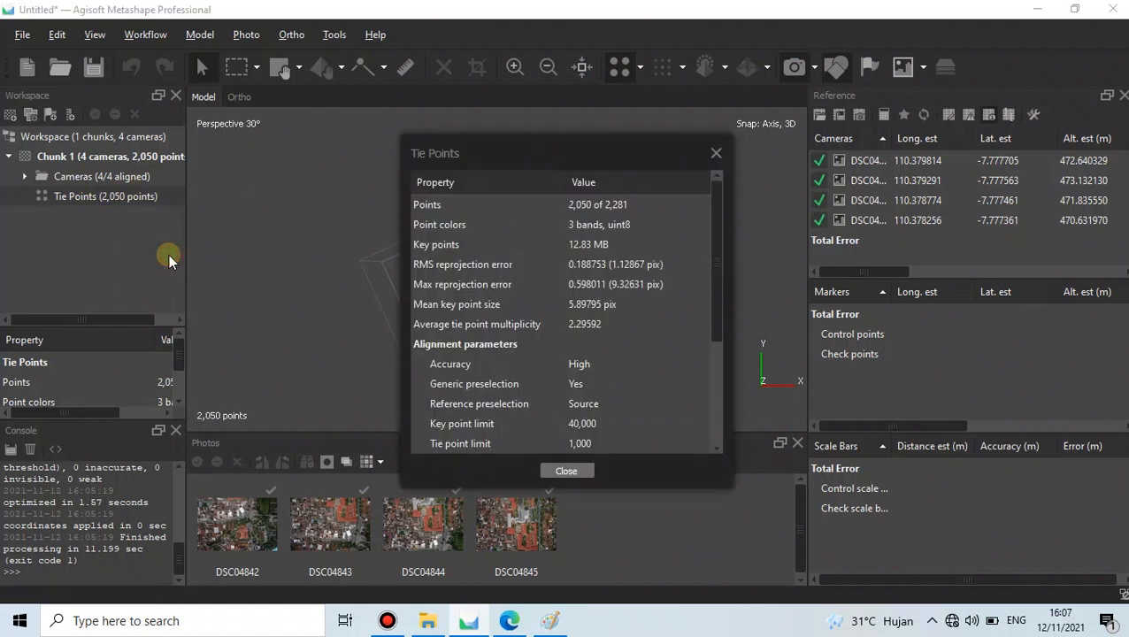
drag(526, 150, 509, 134)
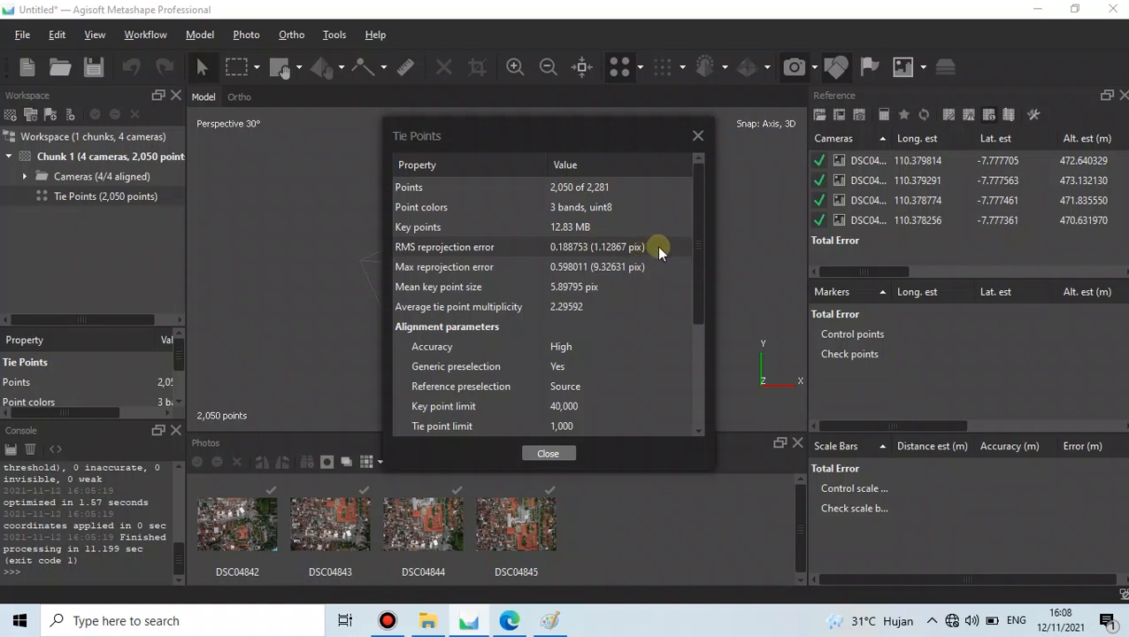
click(698, 139)
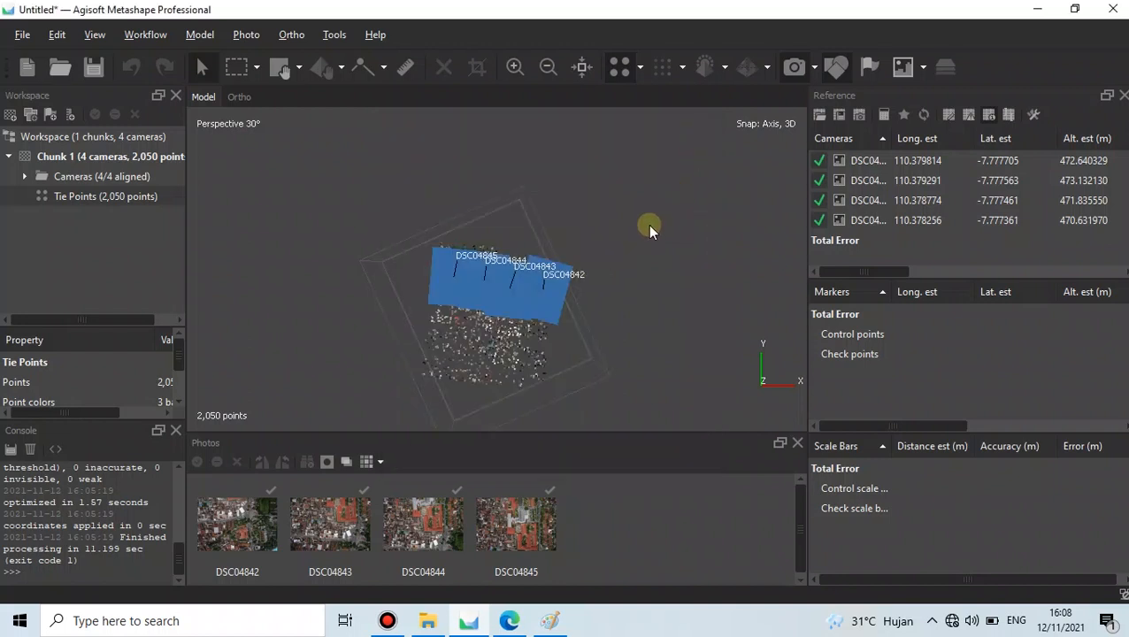
- Hide the Photos panel to enlarge the Model view and rotate it near top-down
click(799, 442)
scroll(433, 510, up, 3)
scroll(476, 314, down, 2)
mouse_move(466, 451)
mouse_down()
mouse_move(454, 466)
mouse_move(504, 386)
mouse_move(462, 462)
mouse_up()
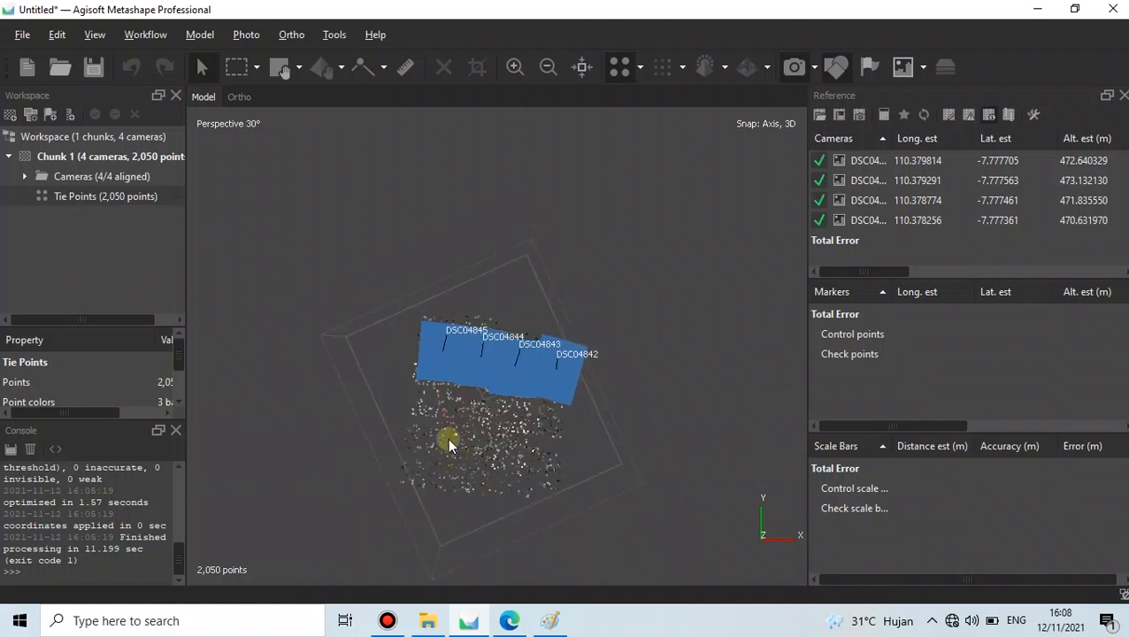
- Recheck the tie point Info, close it, and go to the practicum handout PDF
right_click(128, 196)
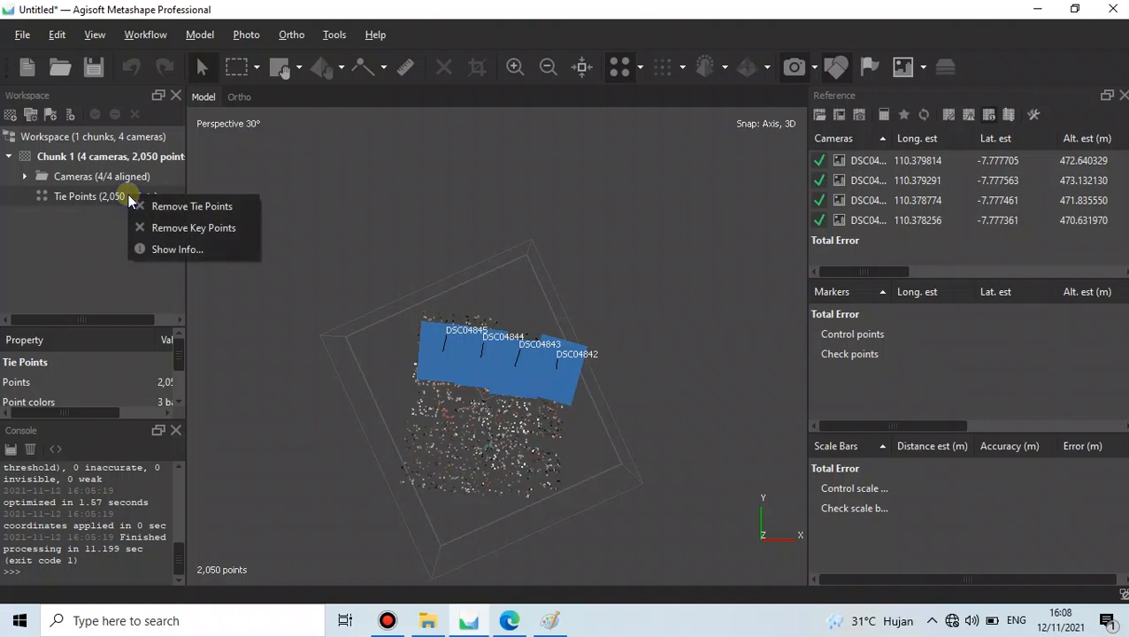
click(152, 245)
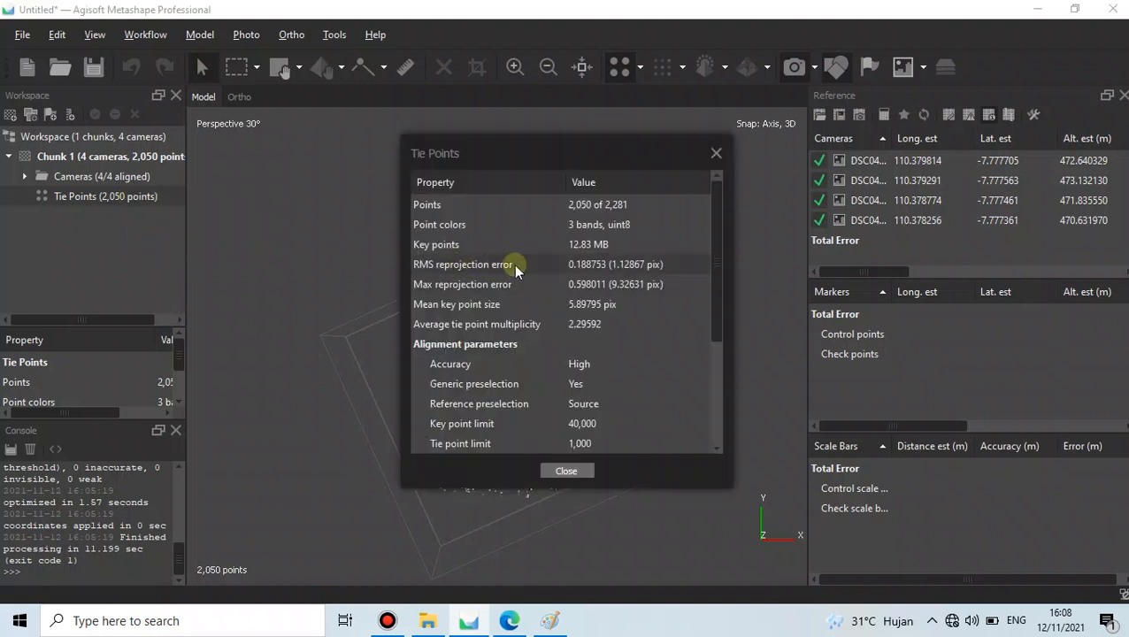
click(717, 153)
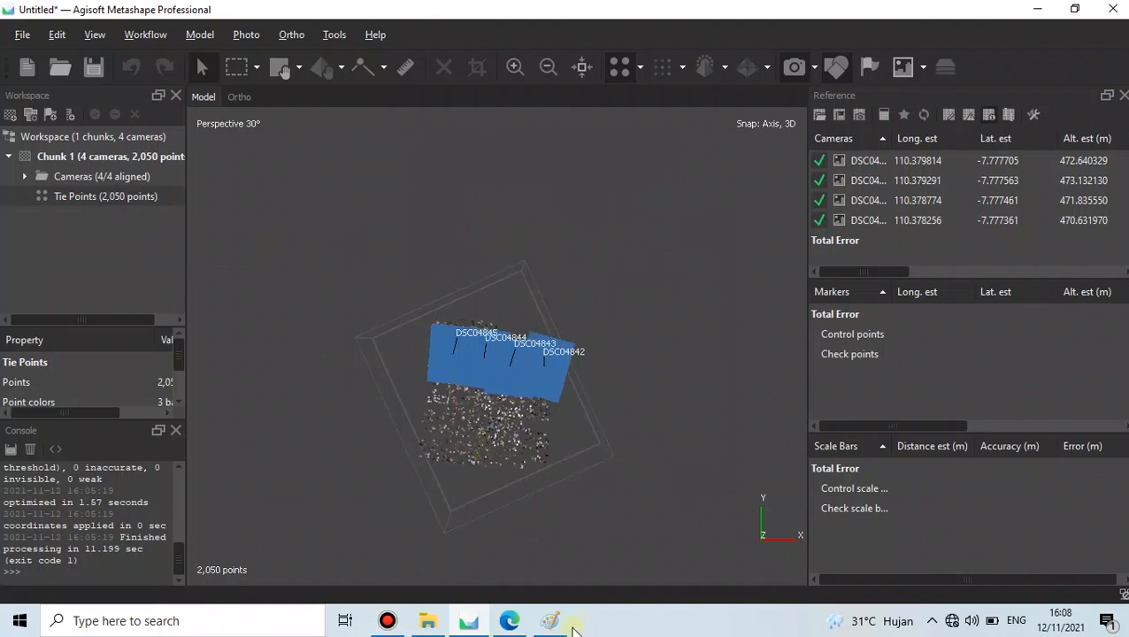
click(509, 623)
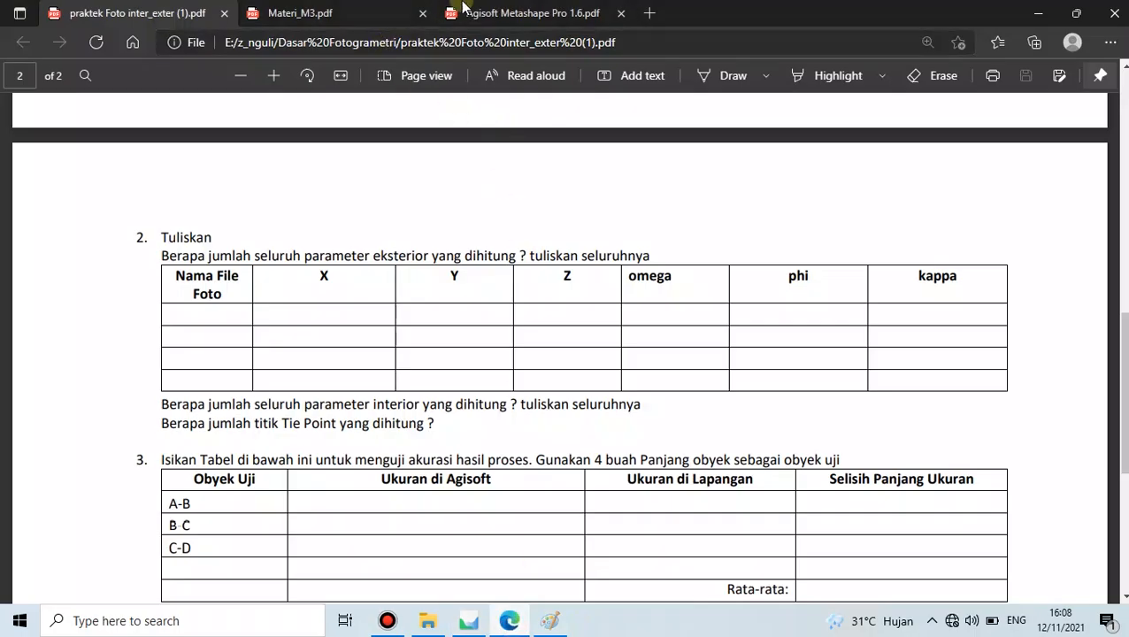
- Glance at the Metashape Pro 1.6 manual, then return to Metashape and orbit the tie-point cloud
click(485, 11)
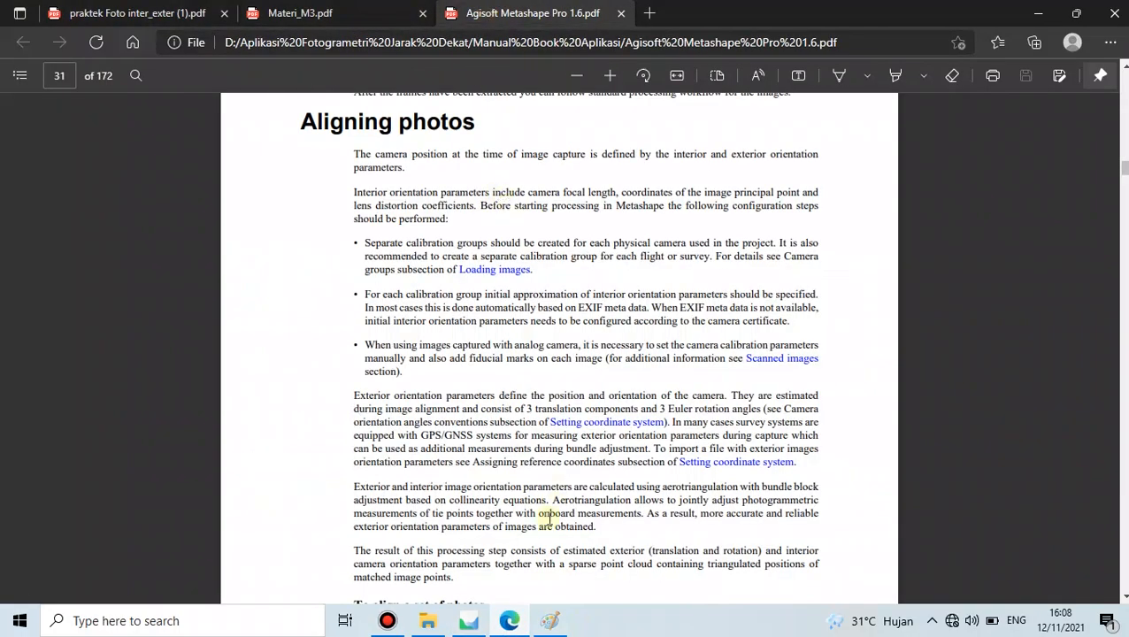
click(469, 621)
drag(574, 359, 447, 439)
drag(488, 308, 474, 215)
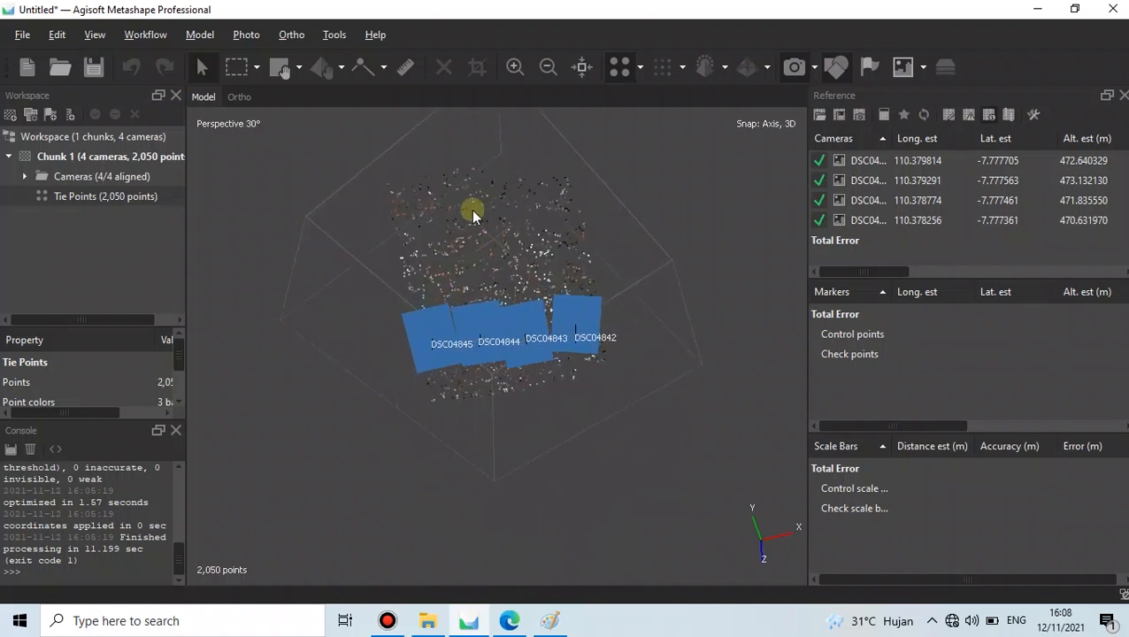
- Expand the Cameras group and open photo DSC04842 in its own tab
click(45, 178)
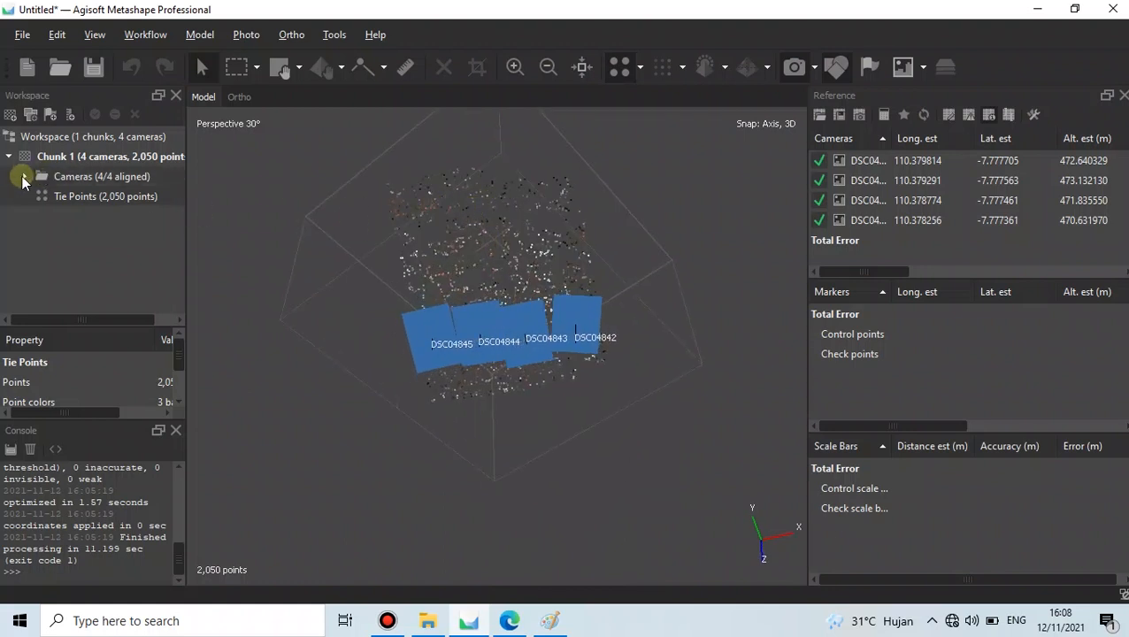
click(24, 177)
click(102, 196)
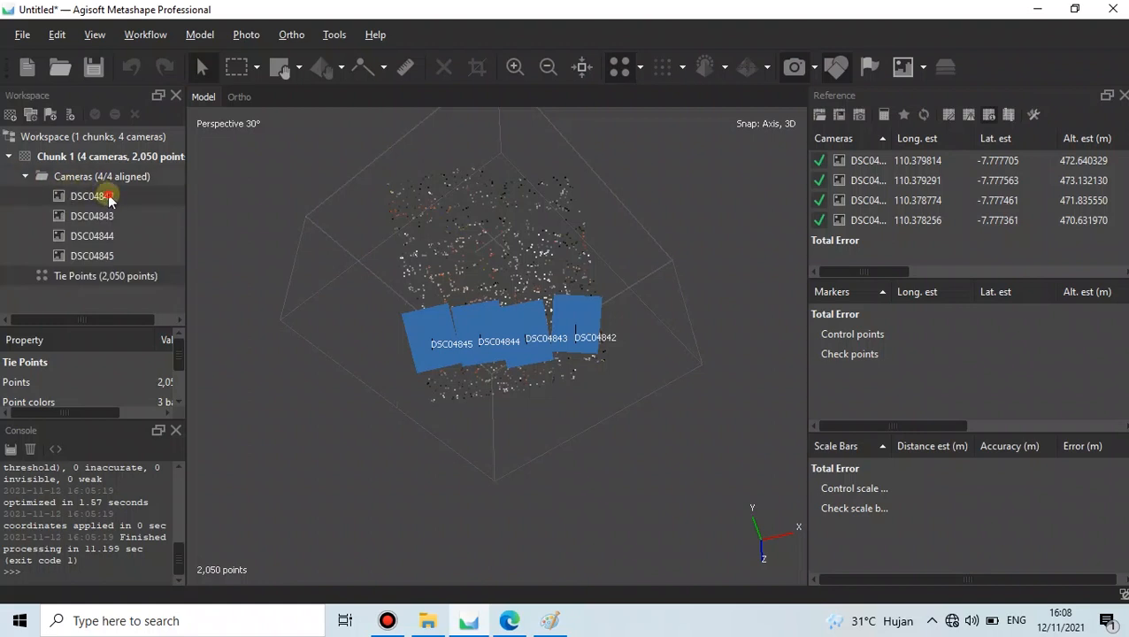
double_click(107, 197)
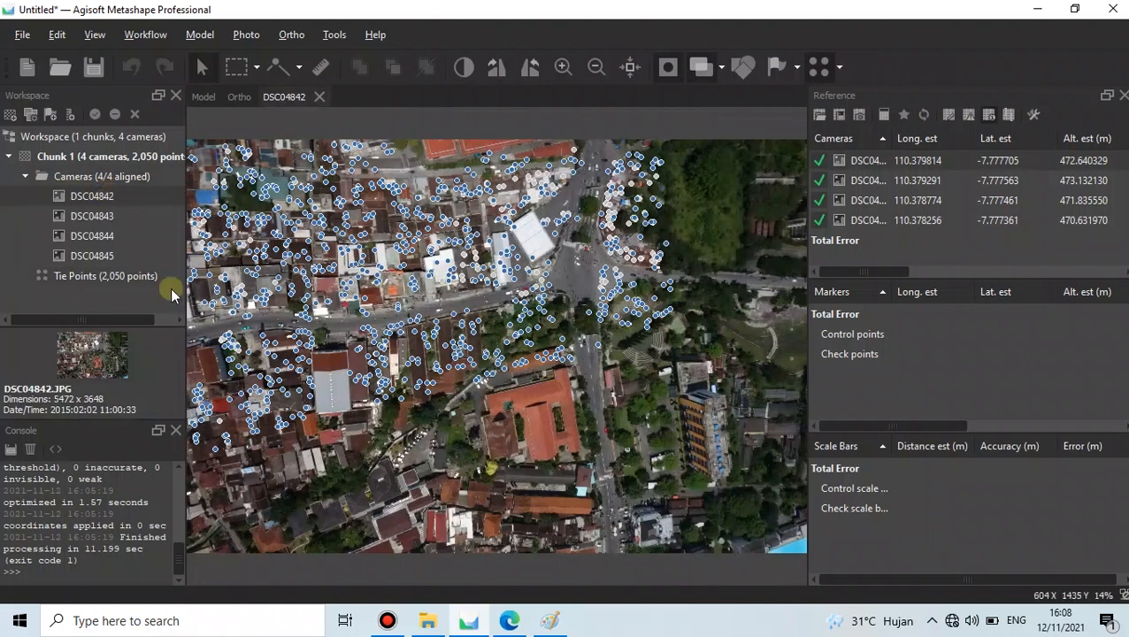
- Toggle Show Points off and on and zoom around photo DSC04842's tie points
scroll(570, 380, down, 3)
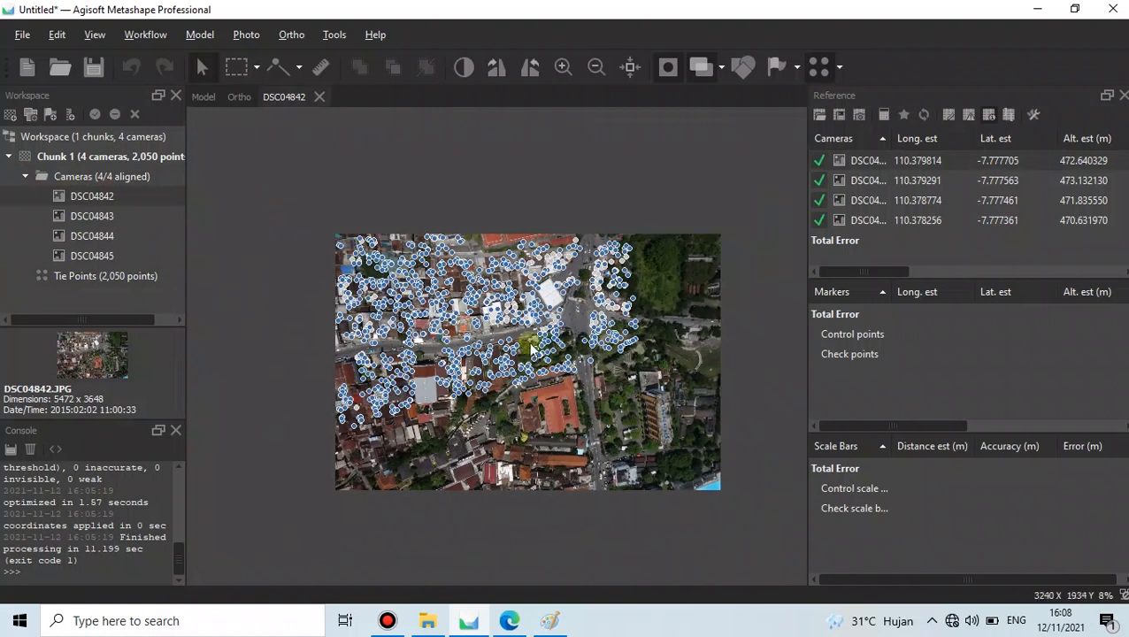
scroll(452, 289, up, 1)
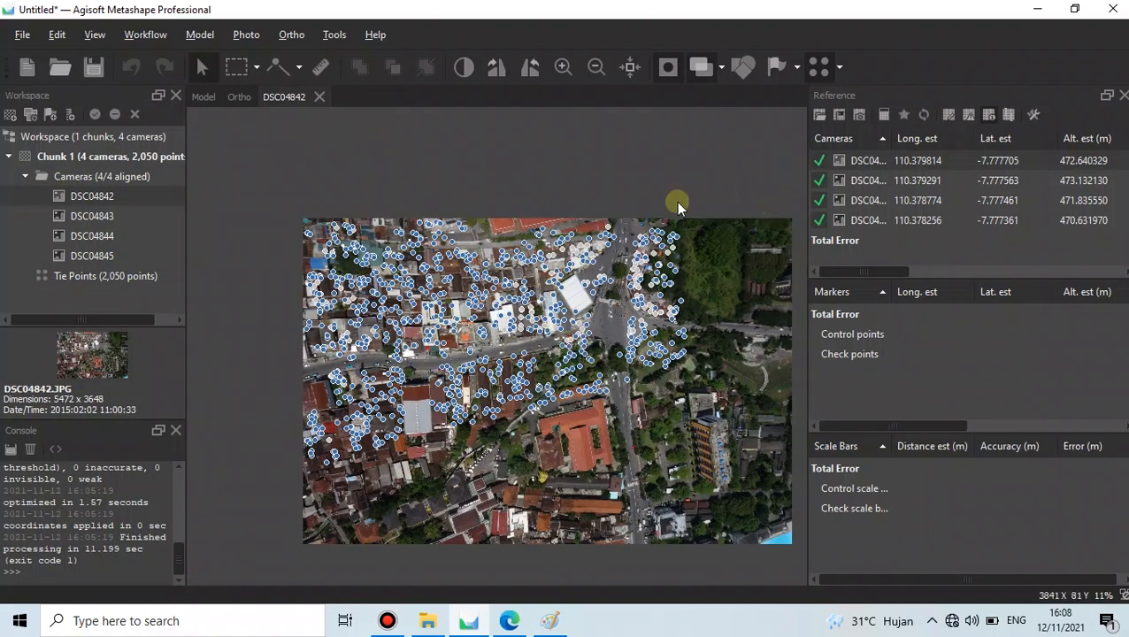
click(820, 70)
click(820, 71)
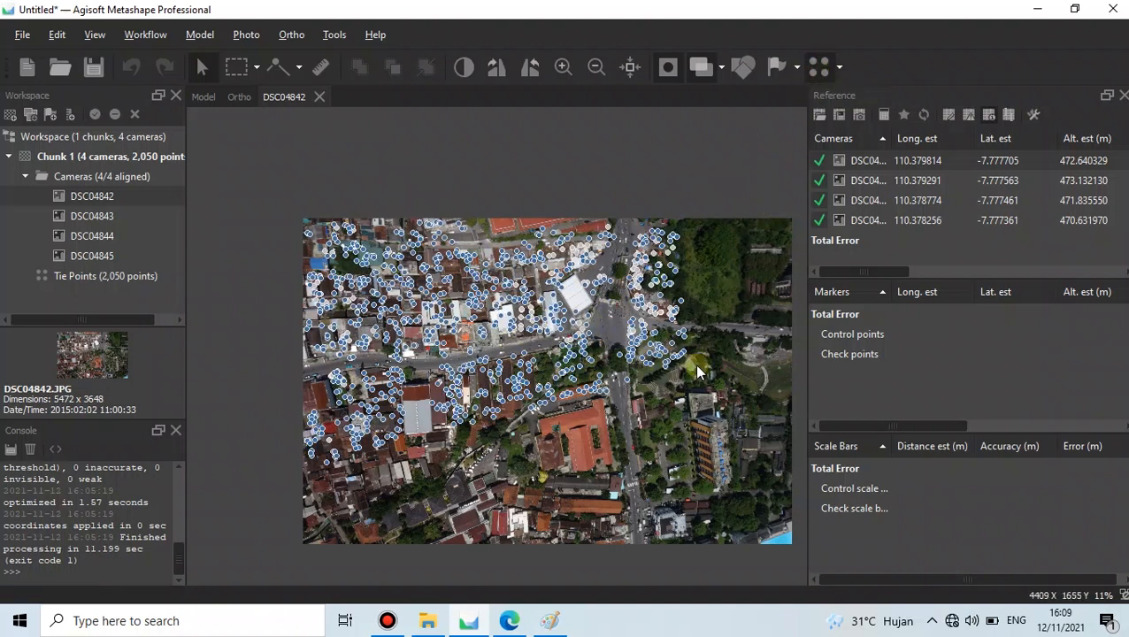
scroll(694, 365, up, 5)
scroll(610, 323, up, 2)
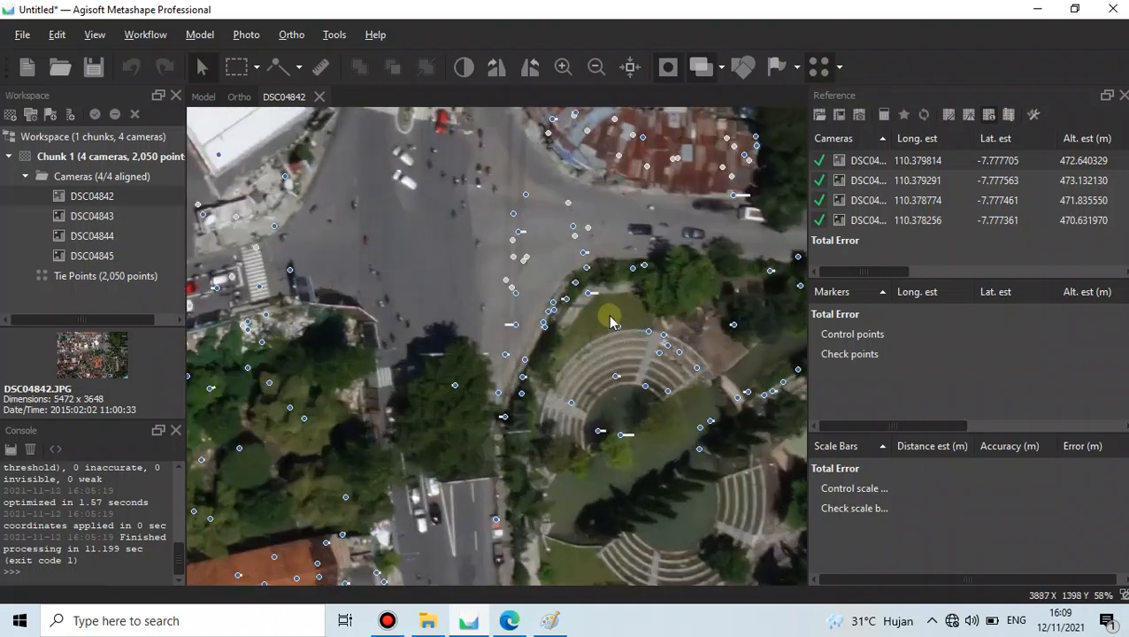
scroll(589, 305, down, 3)
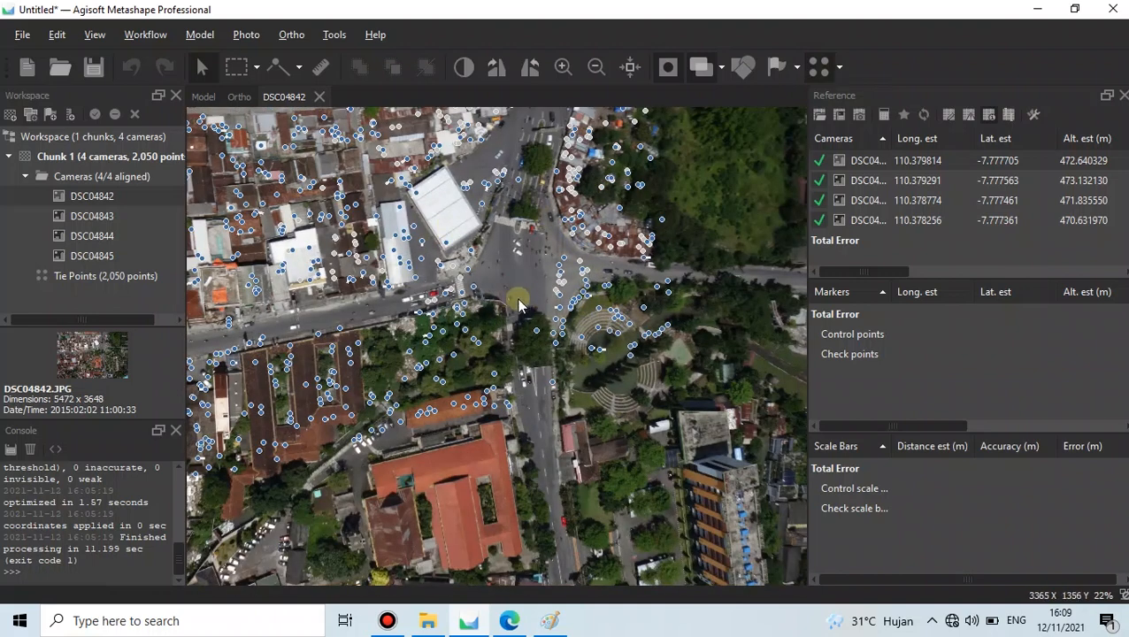
scroll(570, 309, up, 3)
scroll(550, 313, up, 6)
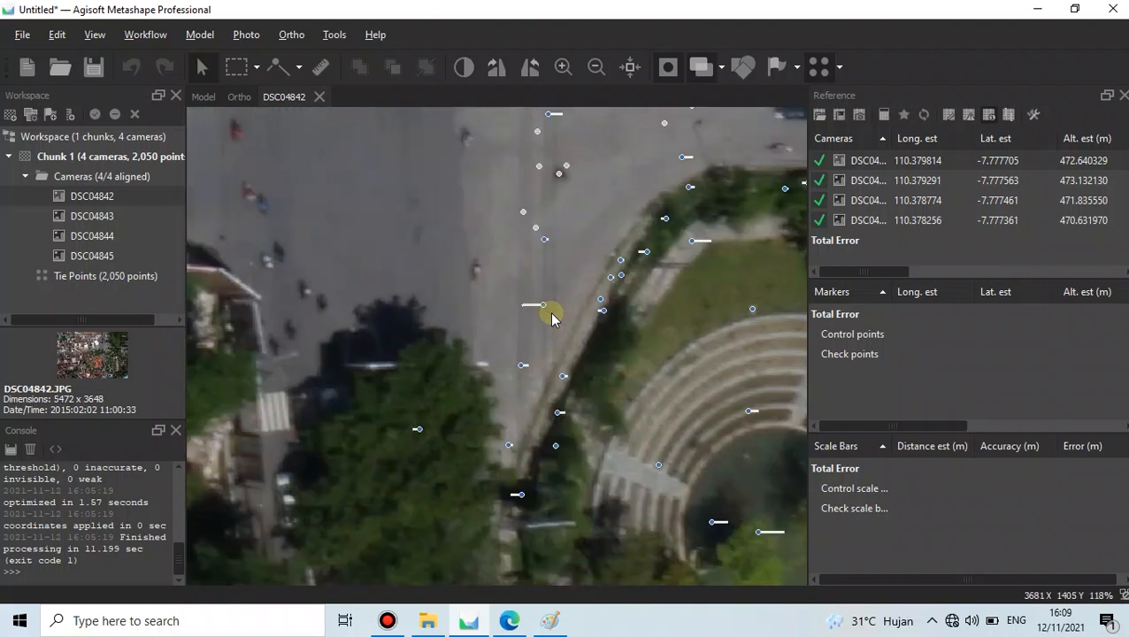
scroll(517, 298, up, 2)
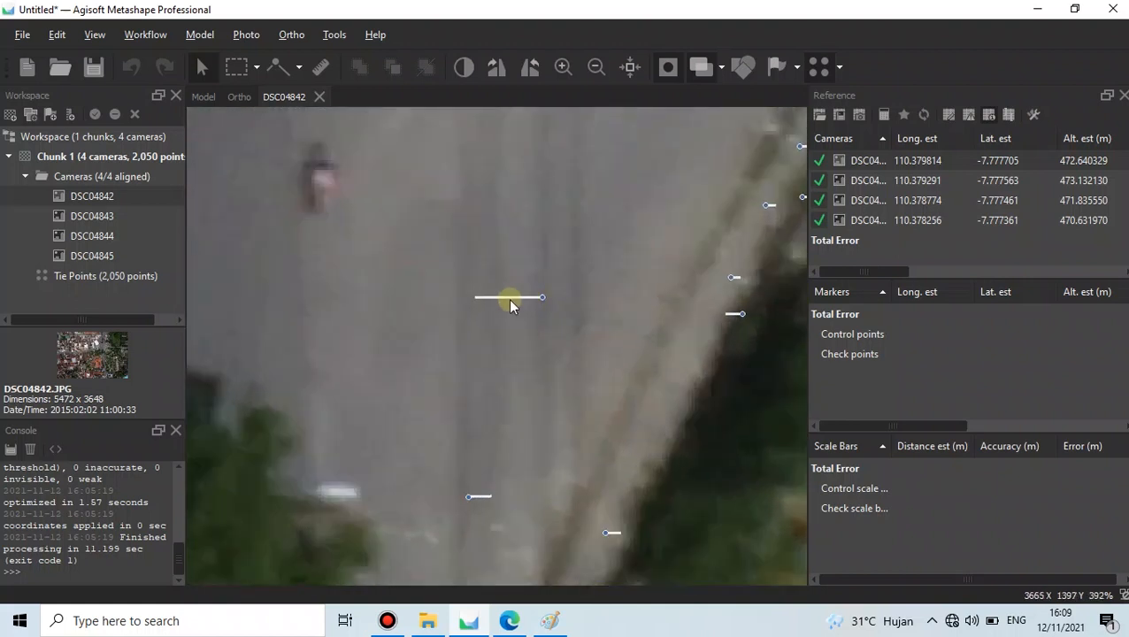
scroll(541, 299, down, 5)
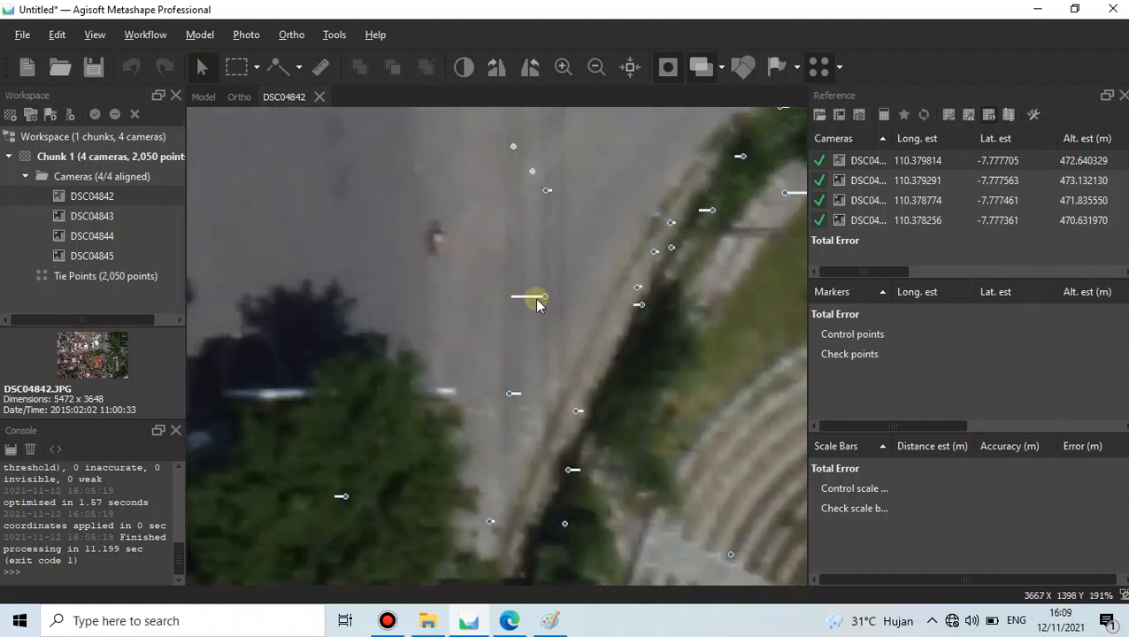
scroll(536, 303, down, 2)
scroll(536, 303, up, 5)
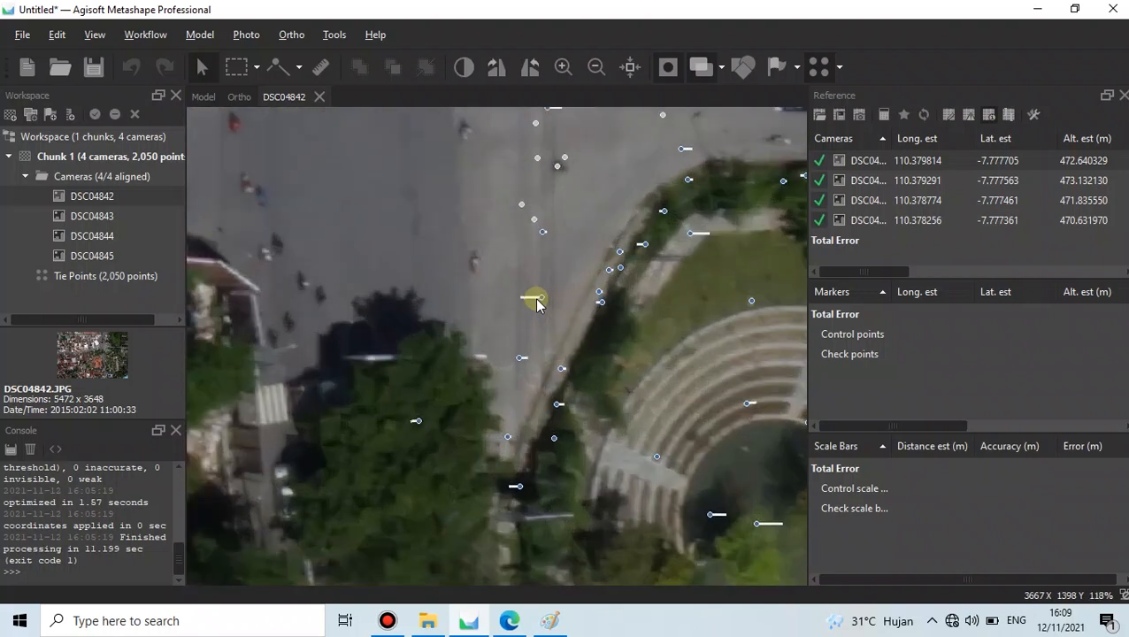
scroll(536, 302, up, 2)
scroll(538, 302, down, 2)
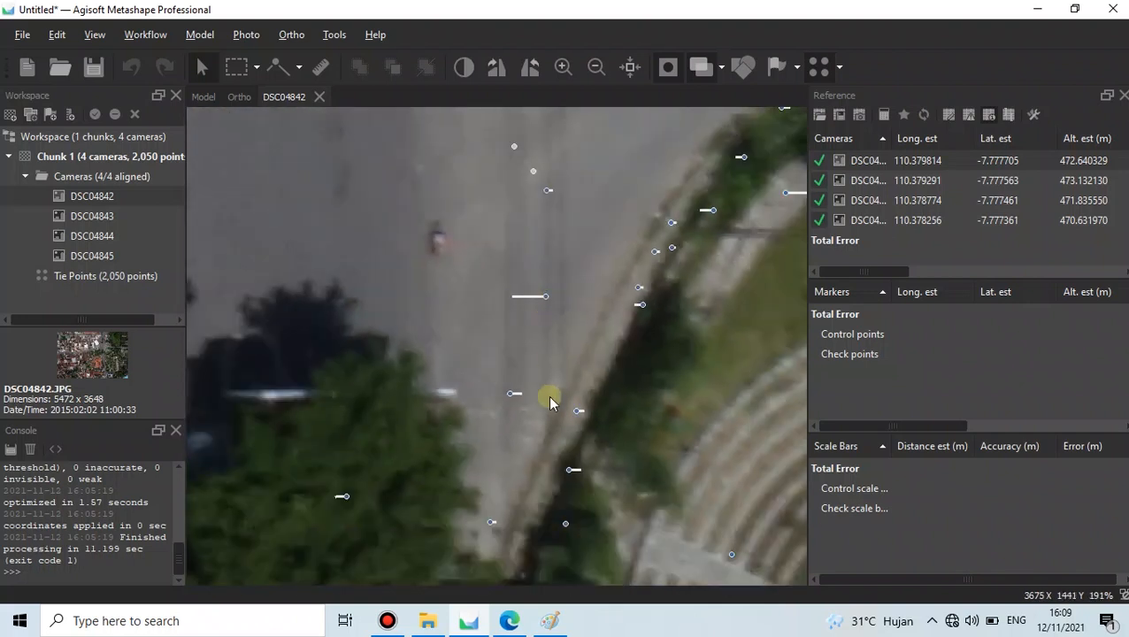
scroll(542, 303, up, 2)
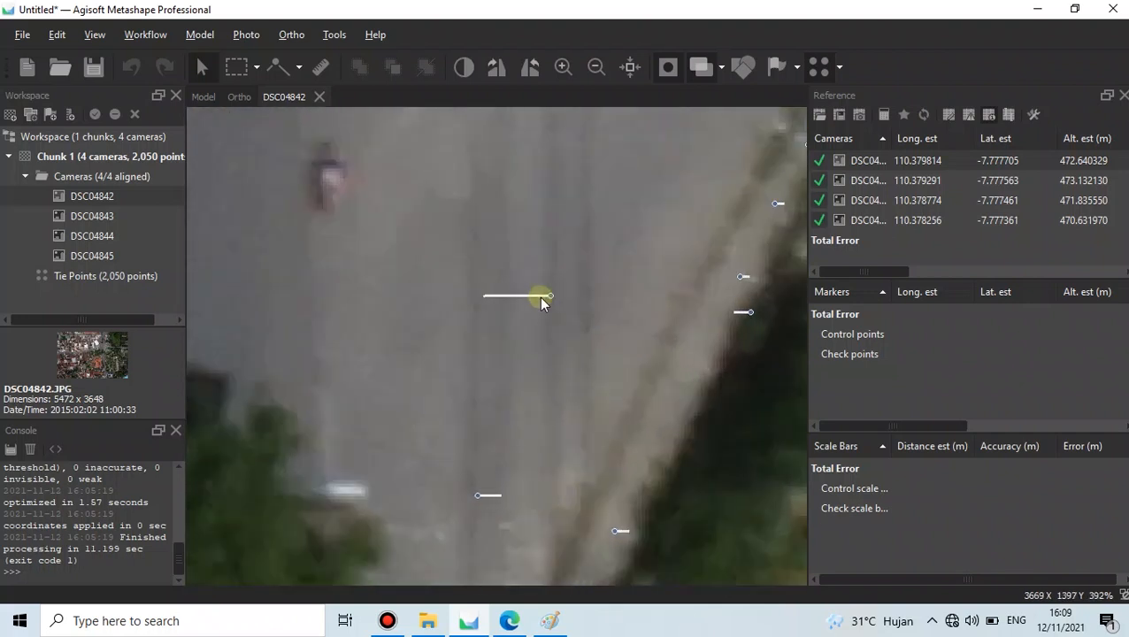
- Check the point display options on the photo, then return to the 3D Model view
click(841, 68)
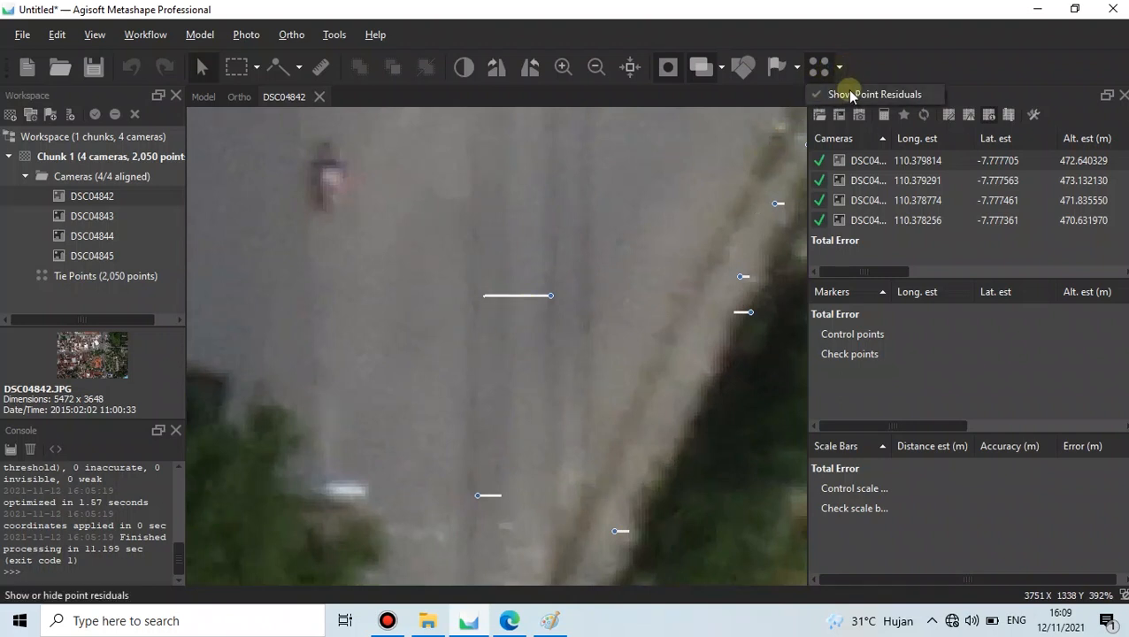
click(870, 94)
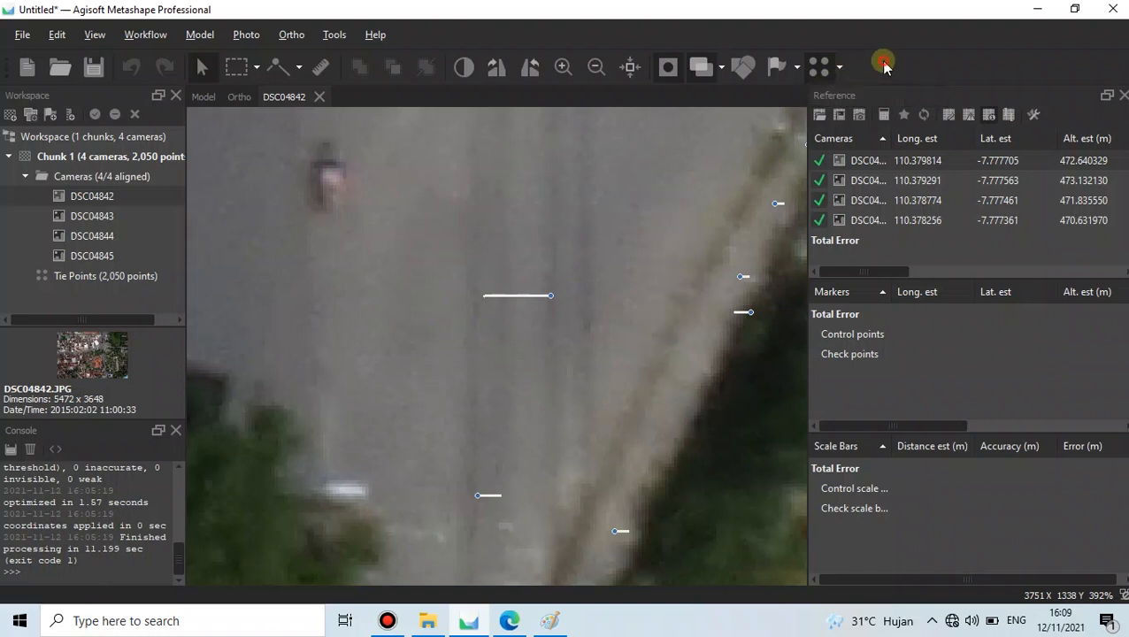
scroll(512, 296, up, 2)
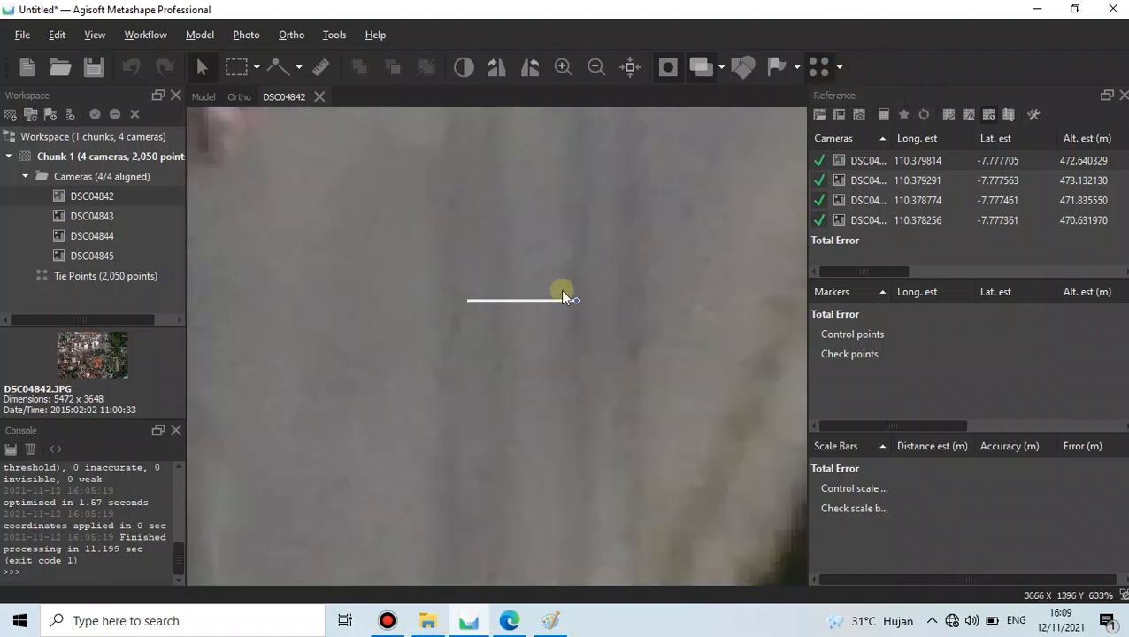
scroll(554, 286, down, 2)
scroll(554, 285, down, 10)
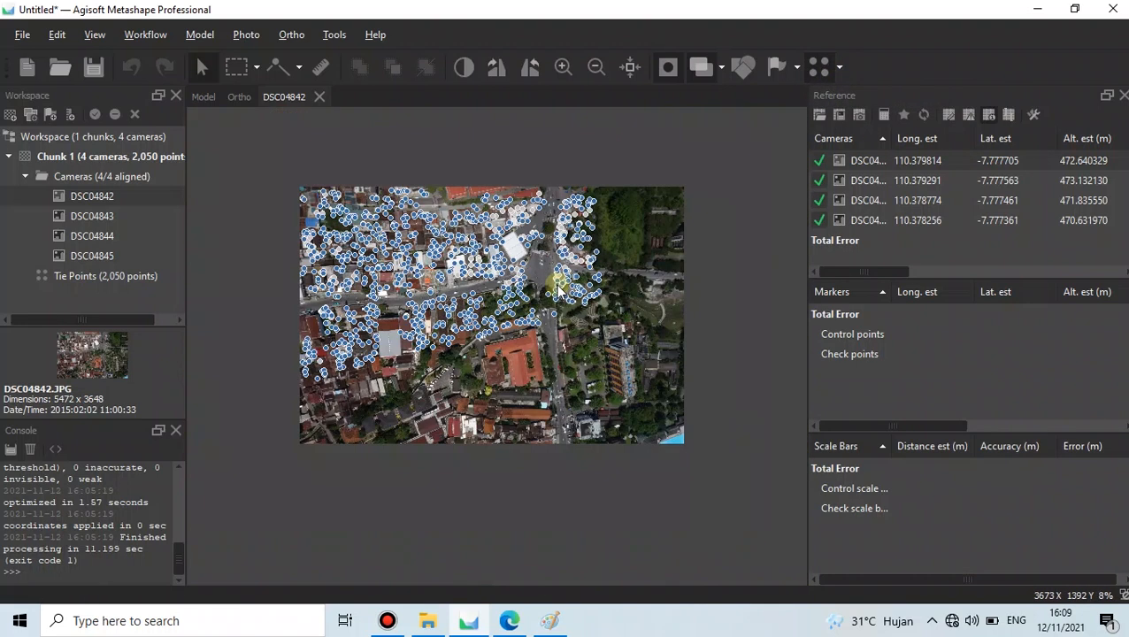
scroll(421, 207, up, 1)
scroll(422, 208, down, 1)
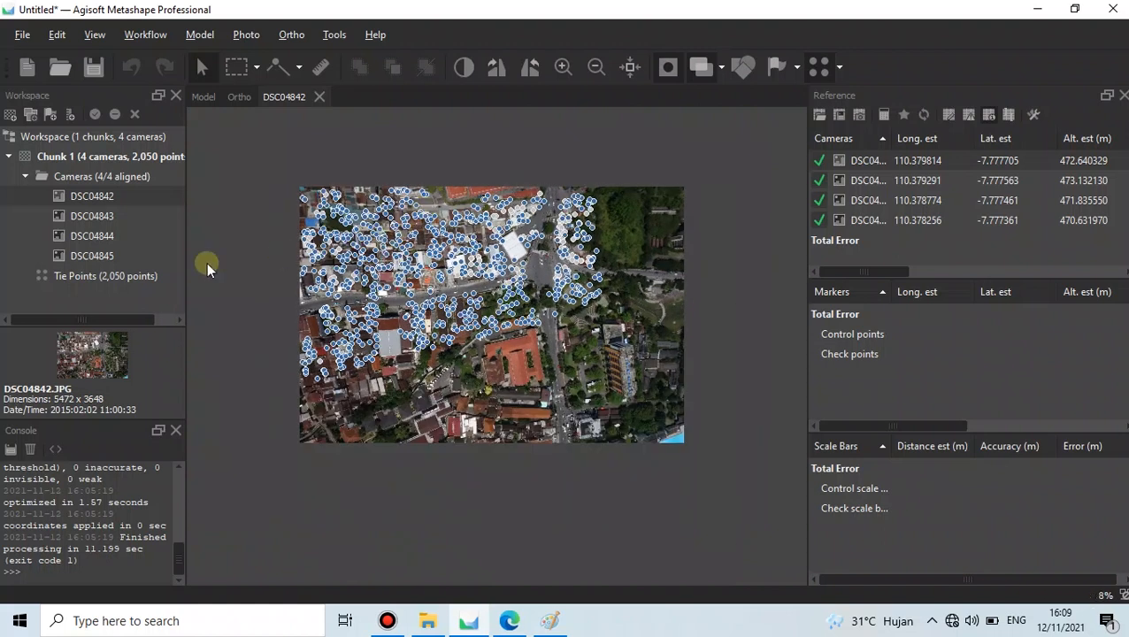
double_click(140, 277)
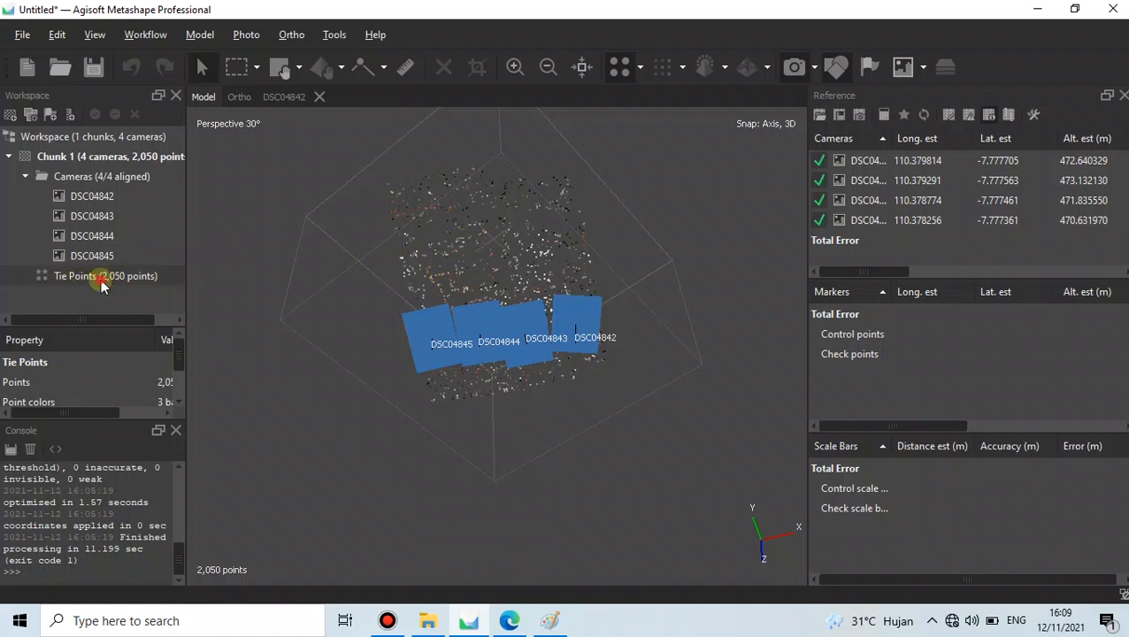
- Orbit the model to inspect cameras DSC04842–DSC04845 against the 2,050-point tie-point cloud
drag(510, 349, 506, 318)
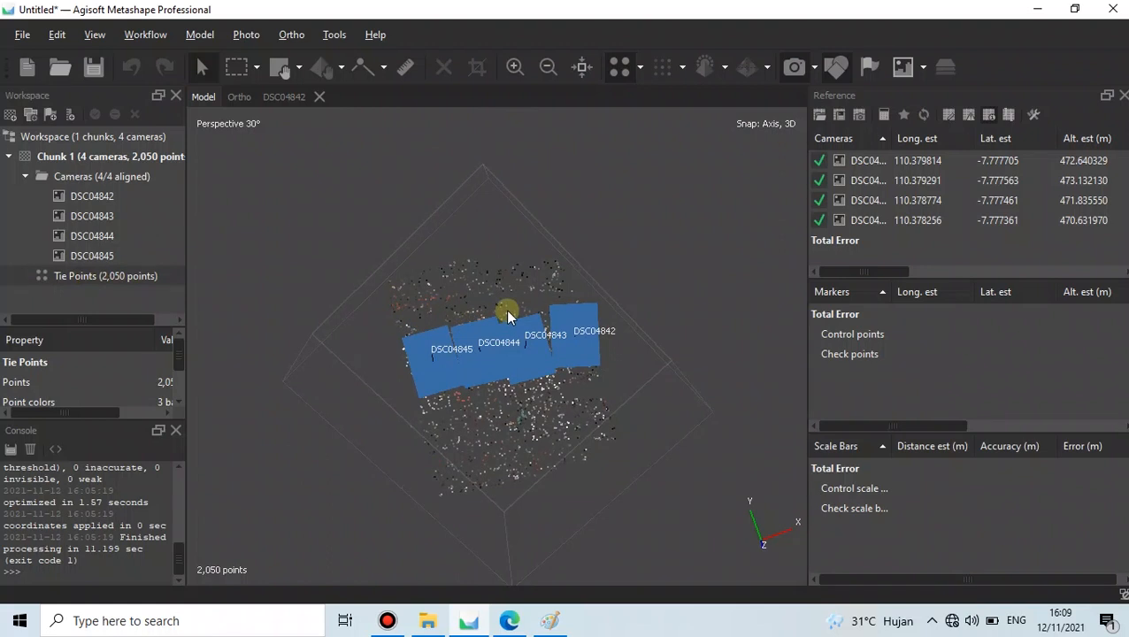
drag(522, 358, 476, 326)
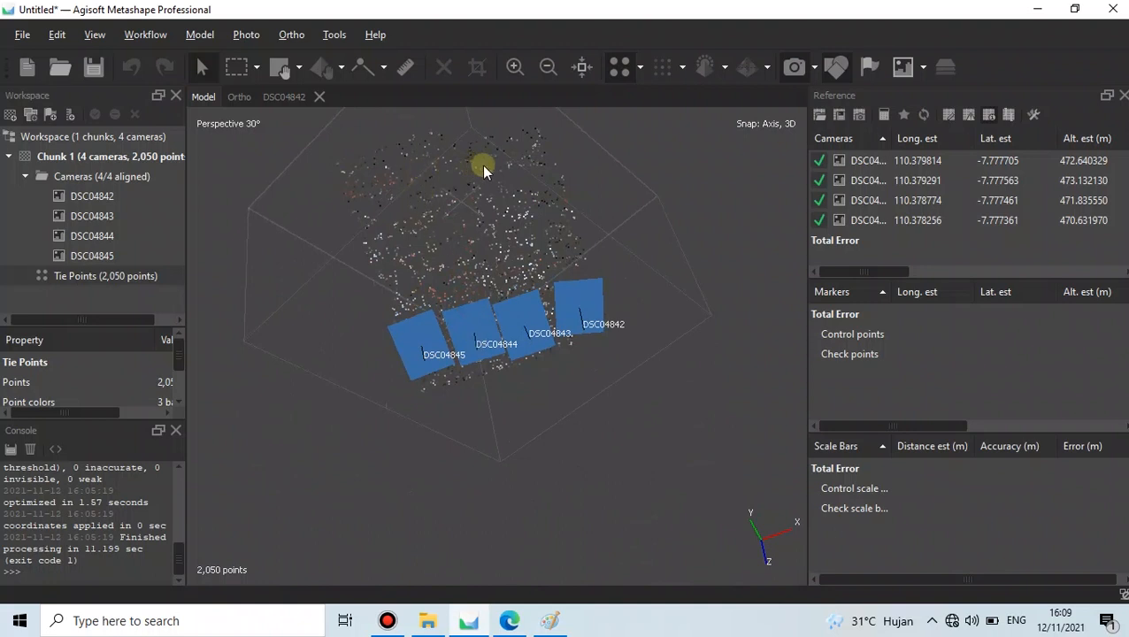
drag(445, 148, 502, 235)
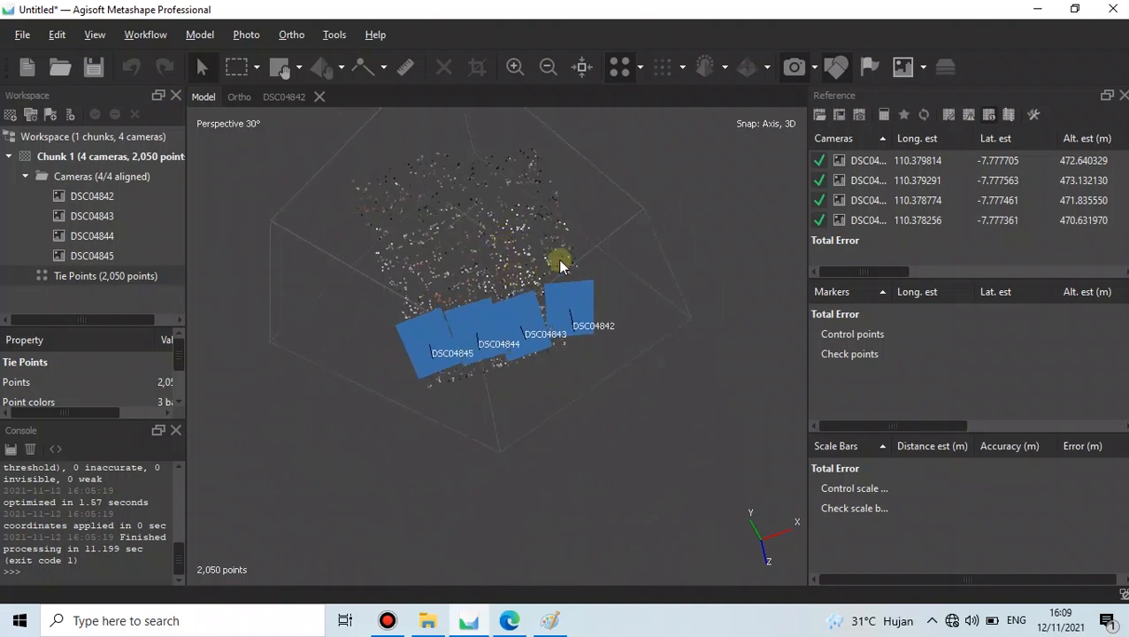
drag(601, 207, 302, 162)
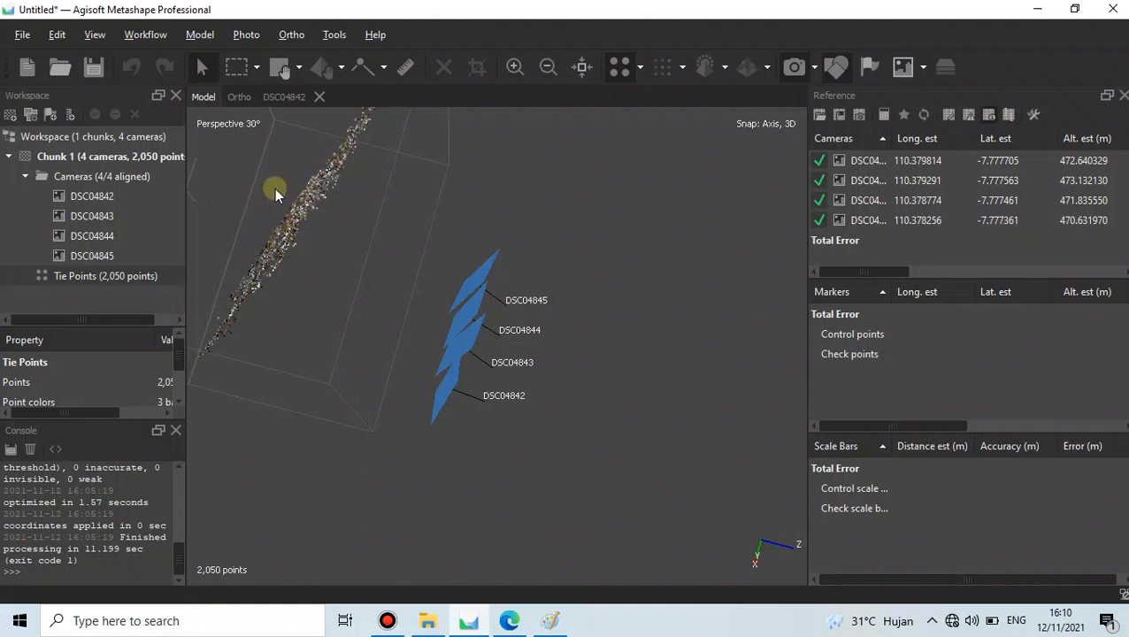
drag(299, 184, 483, 311)
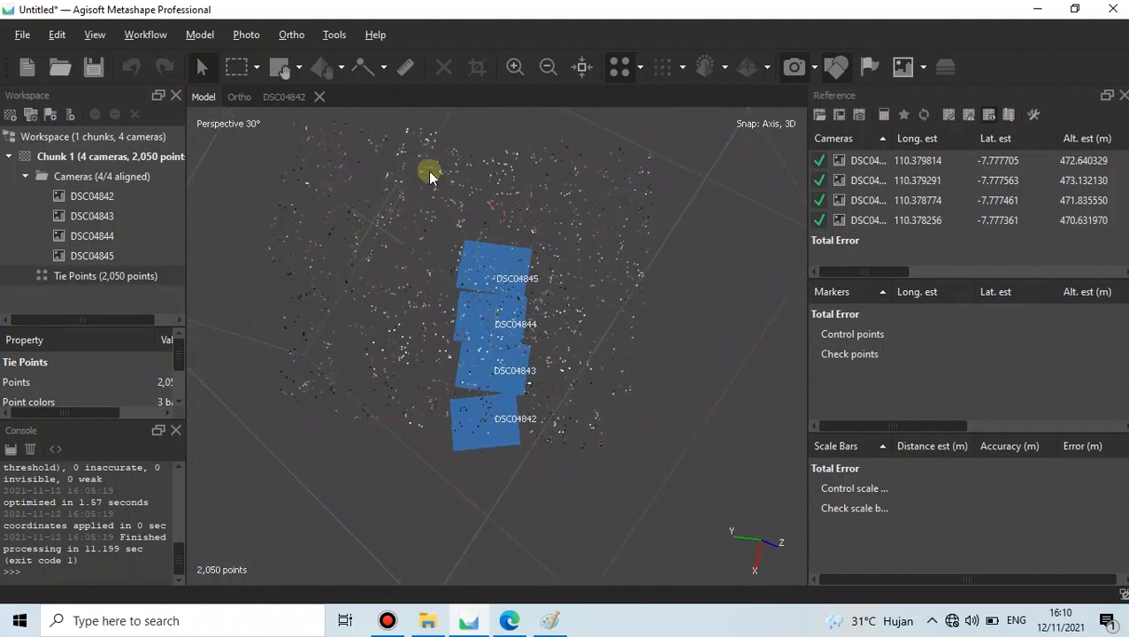
drag(475, 173, 436, 287)
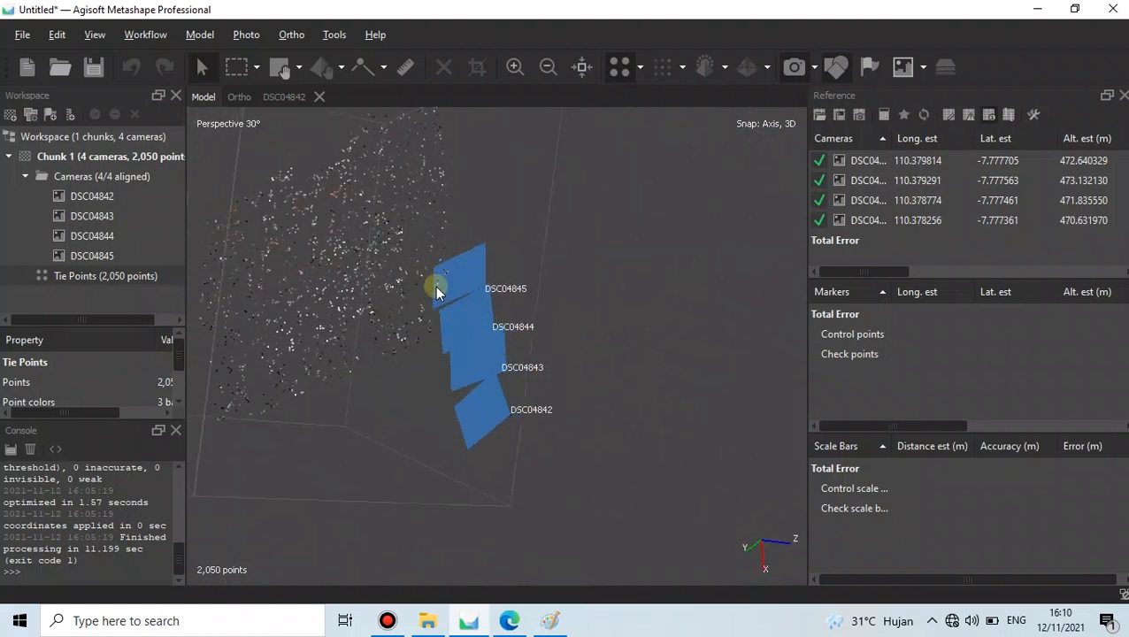
drag(322, 289, 461, 285)
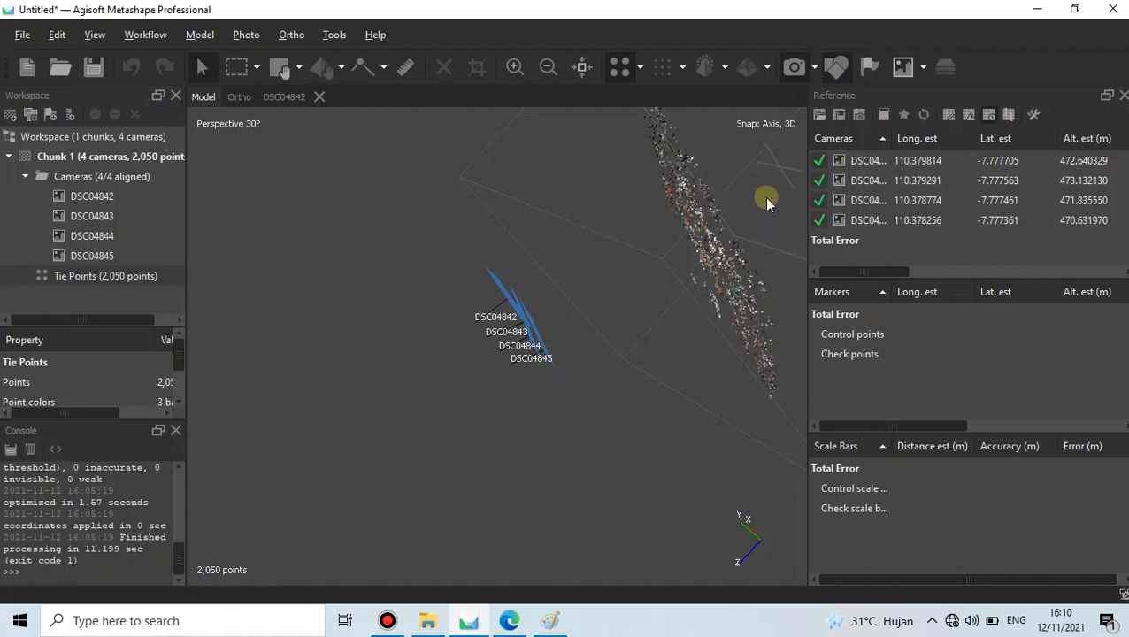
- Set the selection tool to Free-Form Selection
click(240, 72)
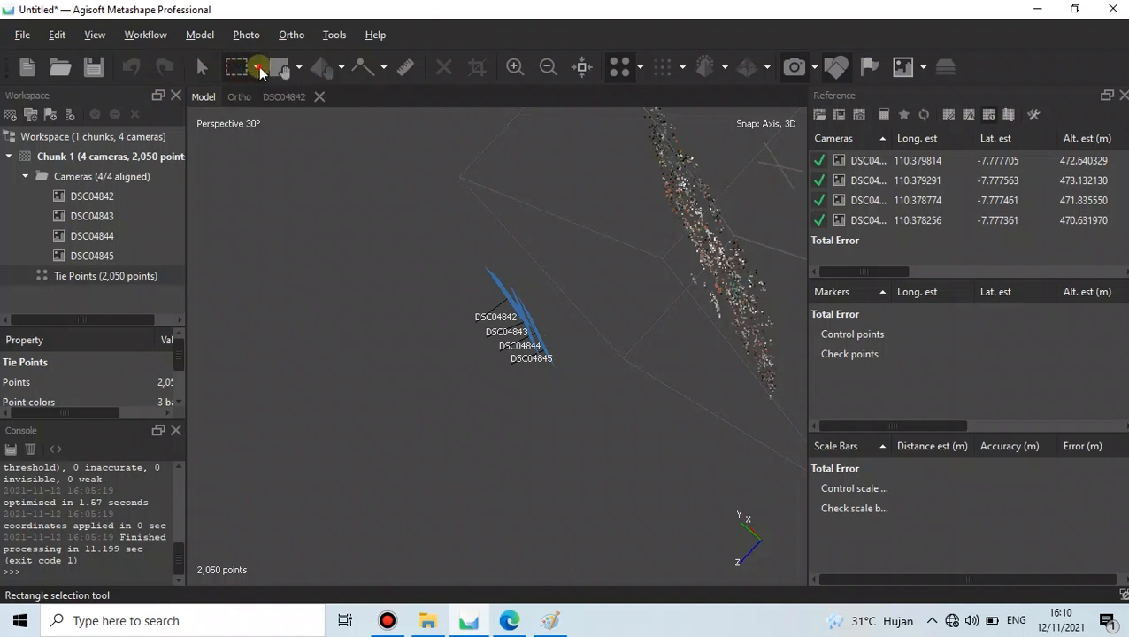
click(258, 69)
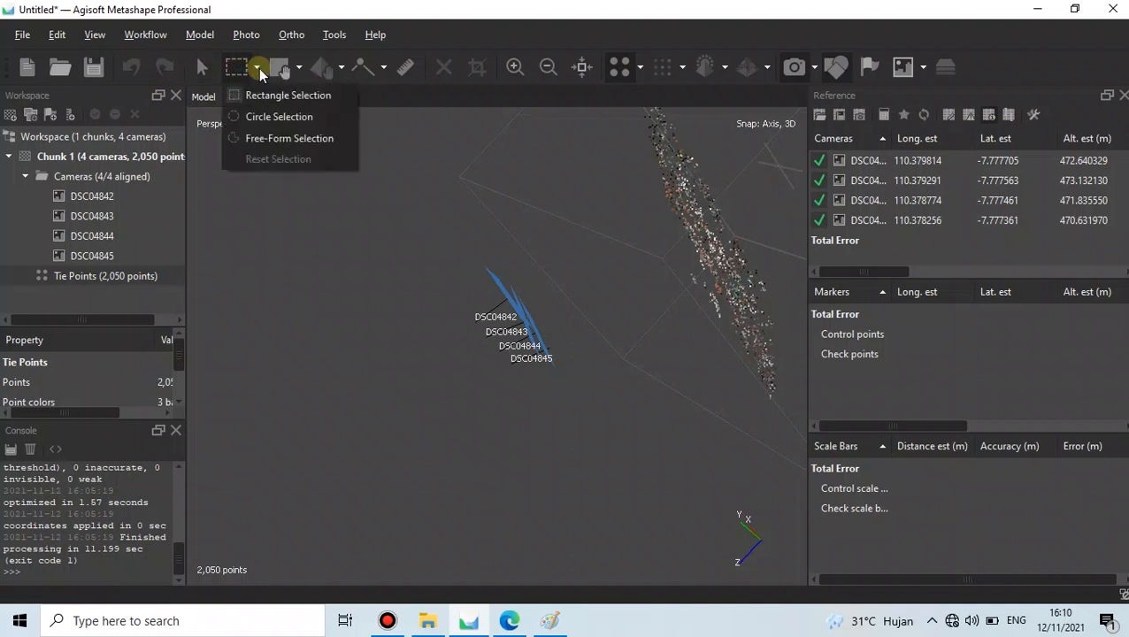
click(298, 132)
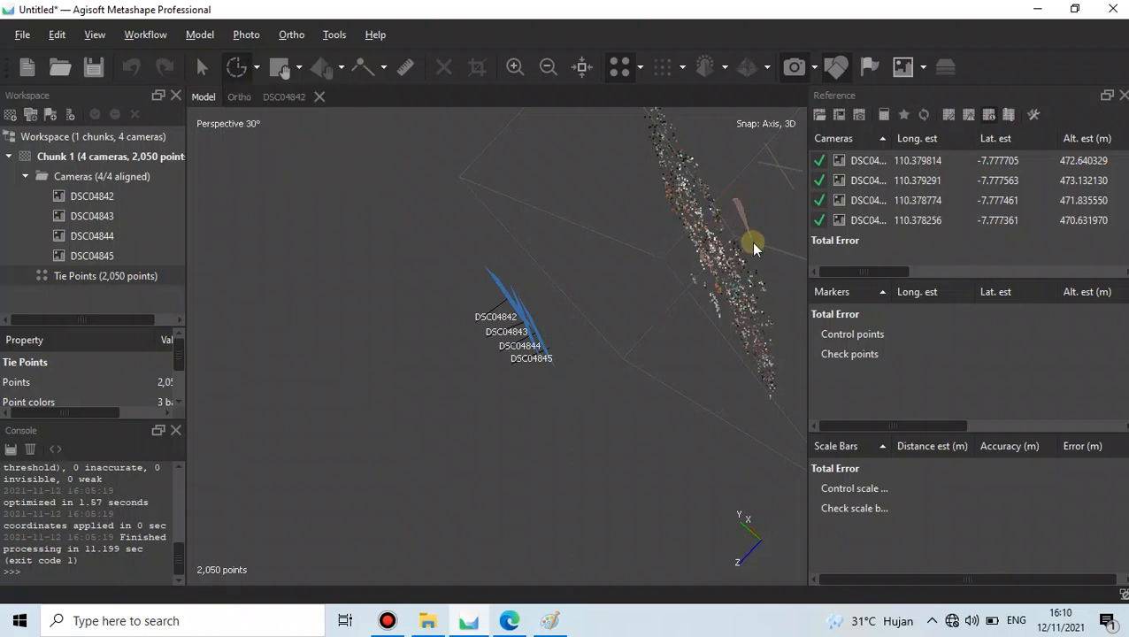
- Lasso a few points at the cloud's edge, deselect them, and rotate the view top-down
drag(737, 151, 730, 147)
mouse_move(748, 238)
mouse_down()
mouse_move(757, 274)
mouse_move(765, 223)
mouse_up()
scroll(770, 282, up, 3)
scroll(770, 282, down, 4)
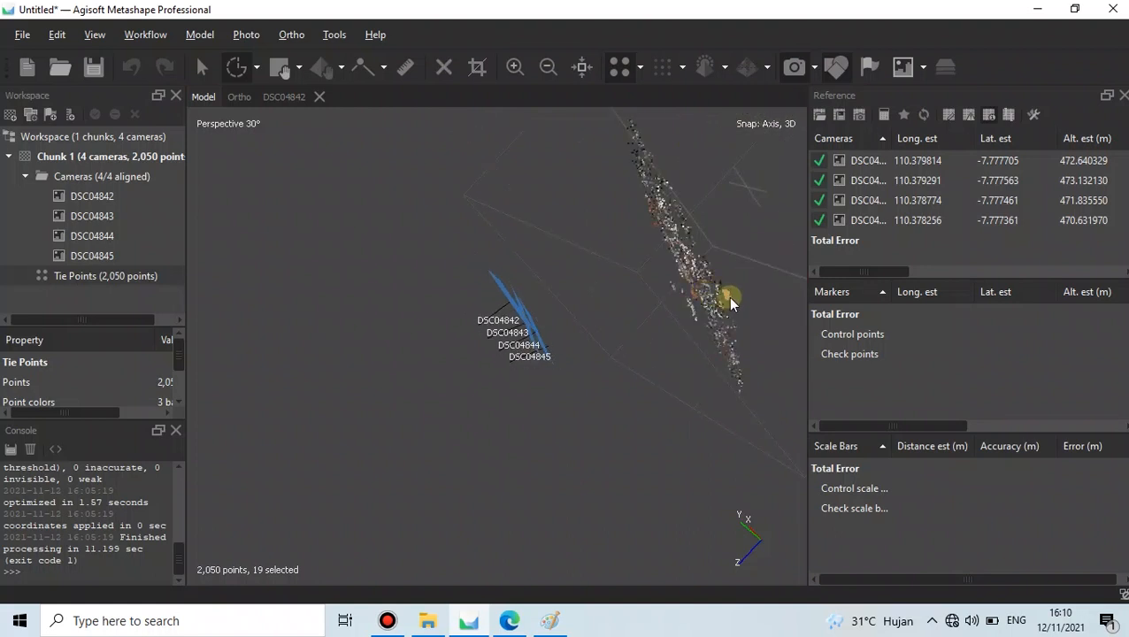
click(743, 232)
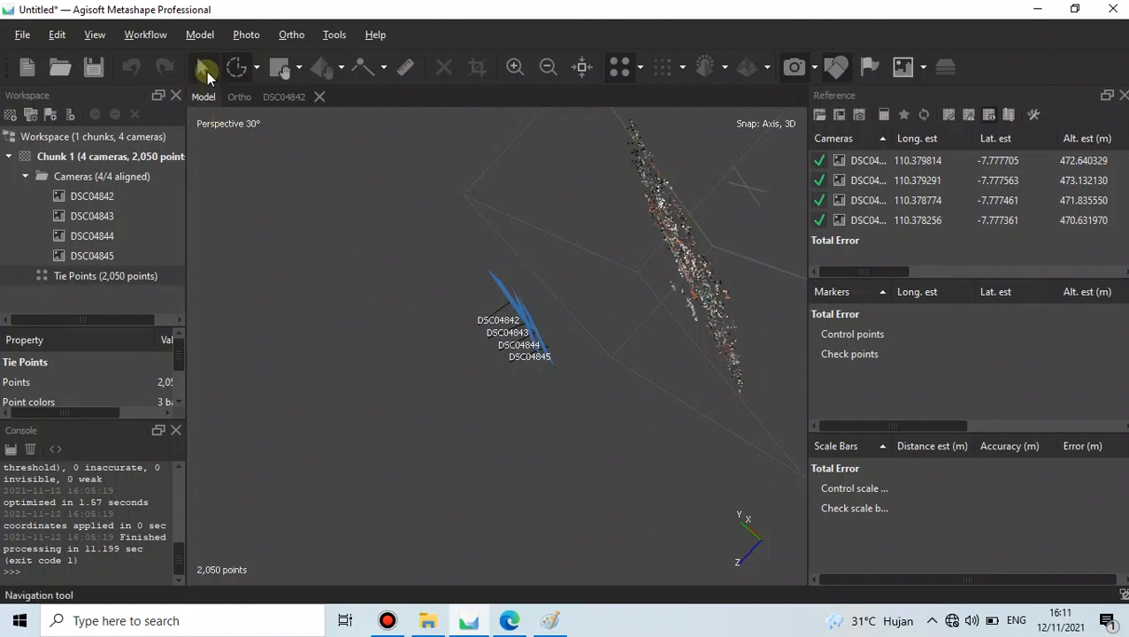
drag(347, 352, 515, 349)
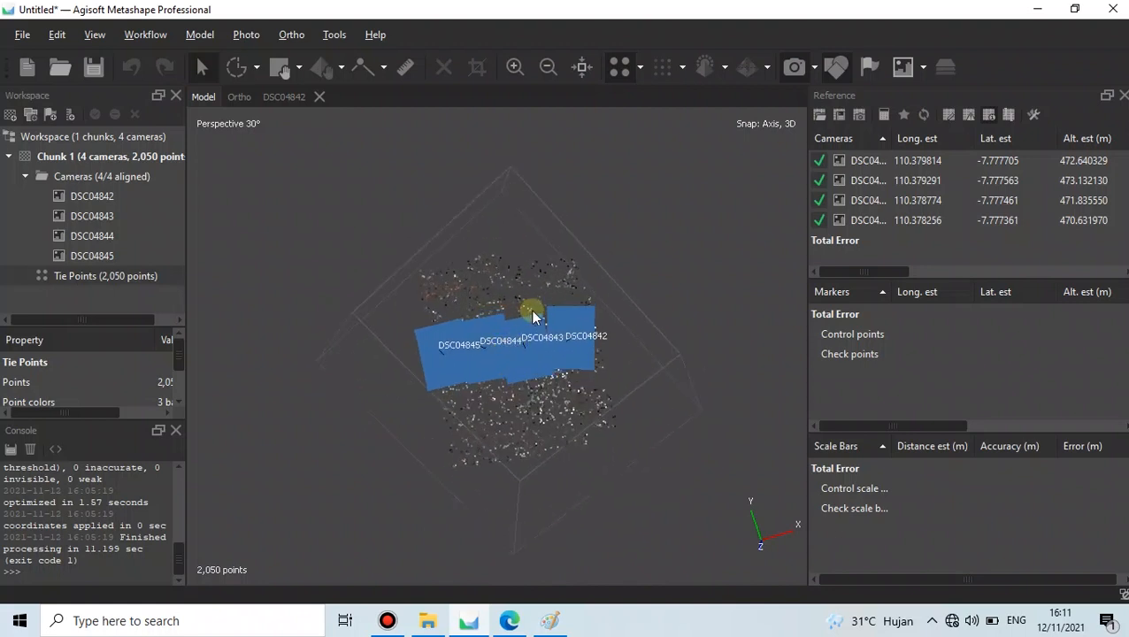
scroll(530, 307, down, 1)
scroll(522, 396, up, 1)
- Use Gradual Selection to select tie points with reprojection error above 0.3
click(200, 37)
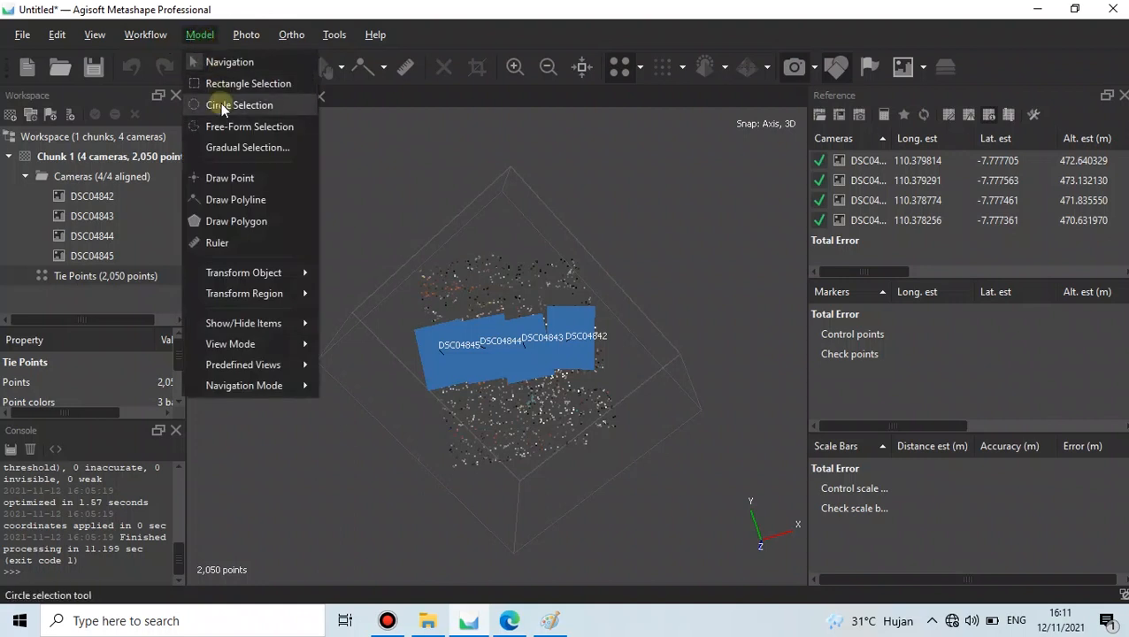
click(238, 152)
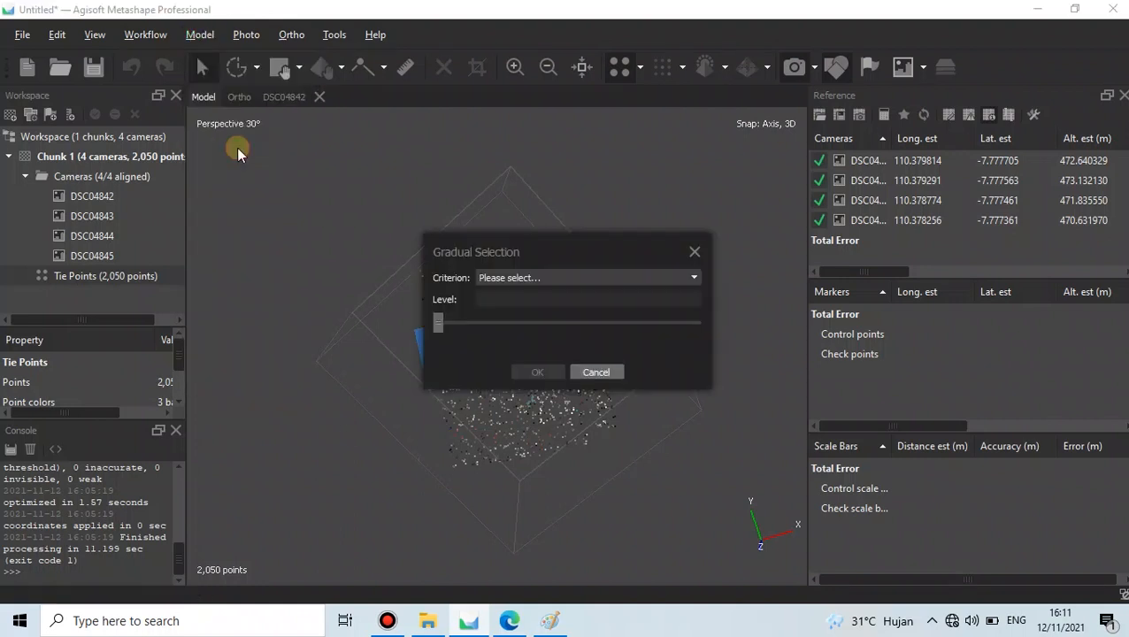
drag(520, 255, 479, 177)
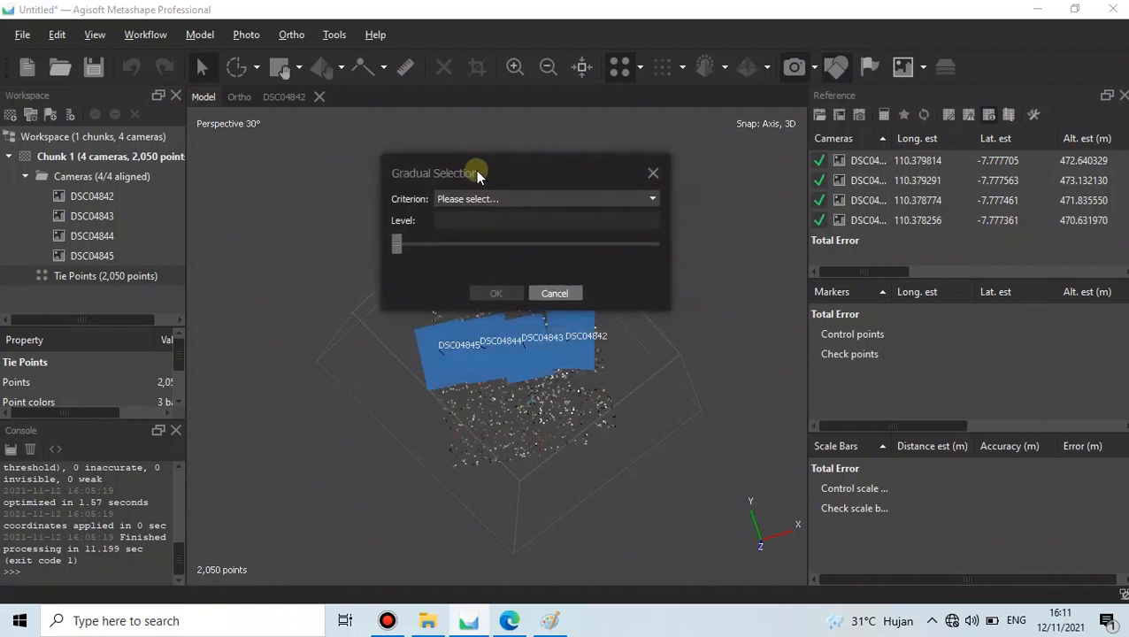
click(492, 200)
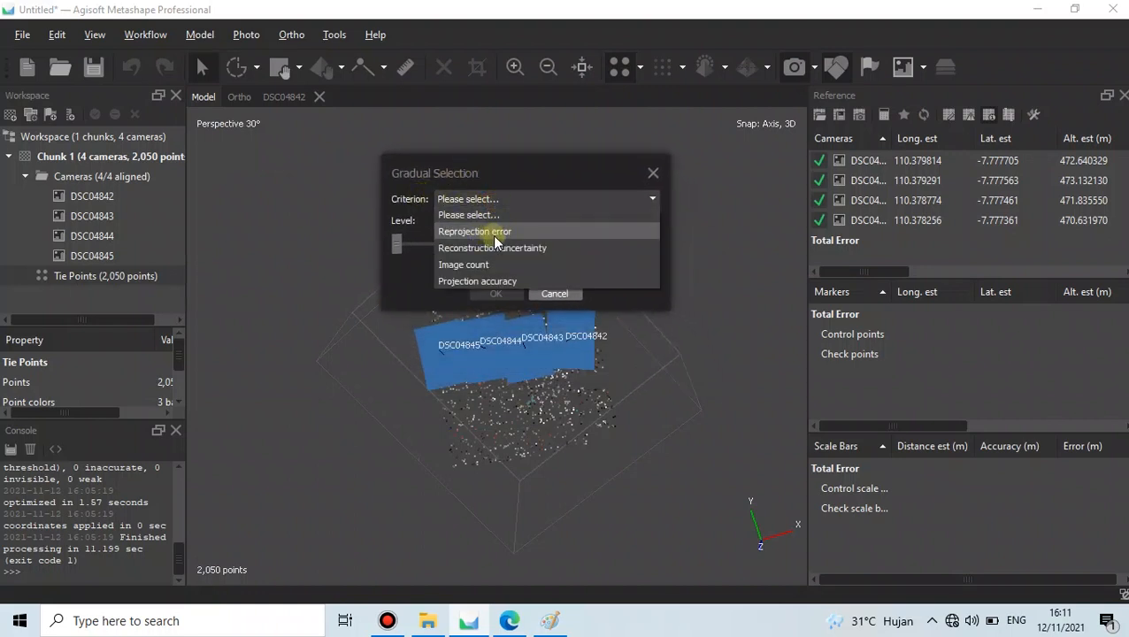
click(491, 236)
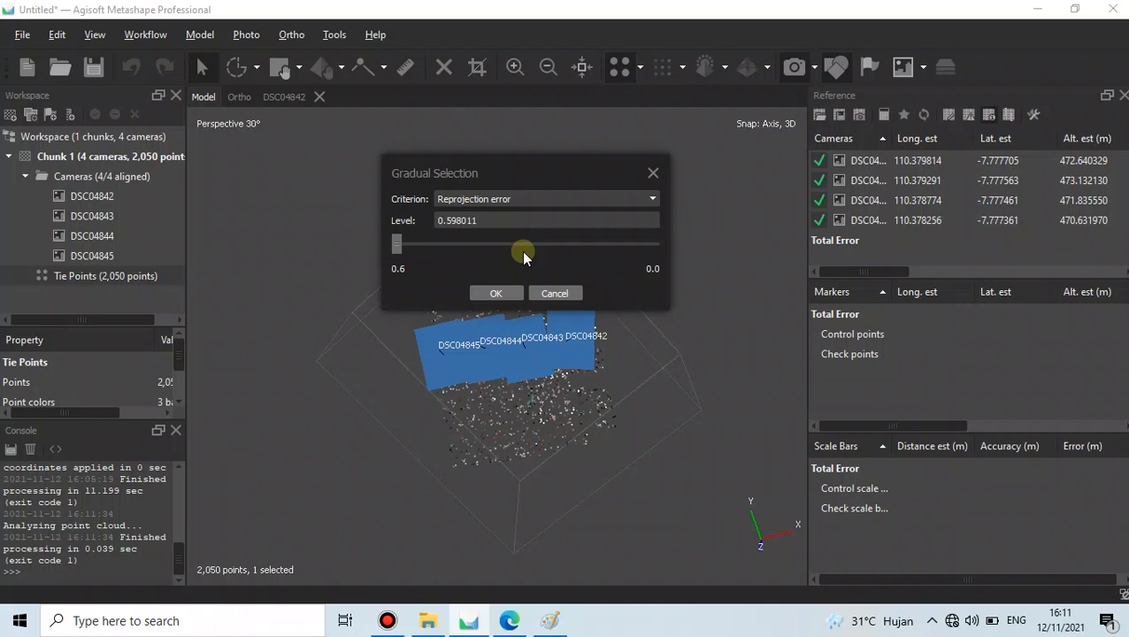
drag(399, 245, 448, 226)
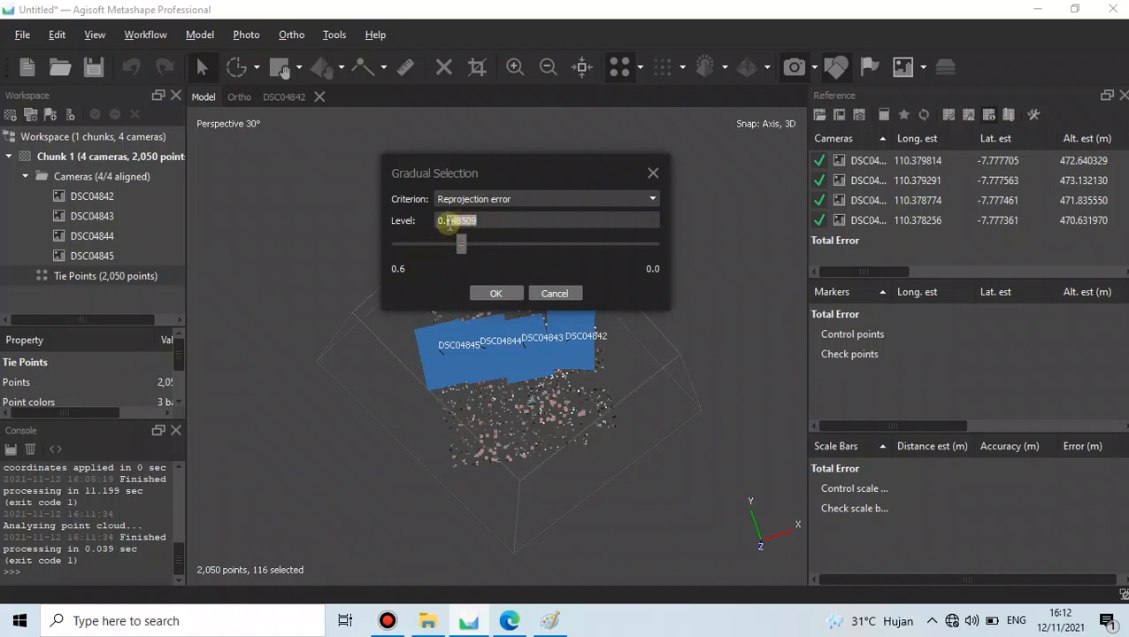
text(3)
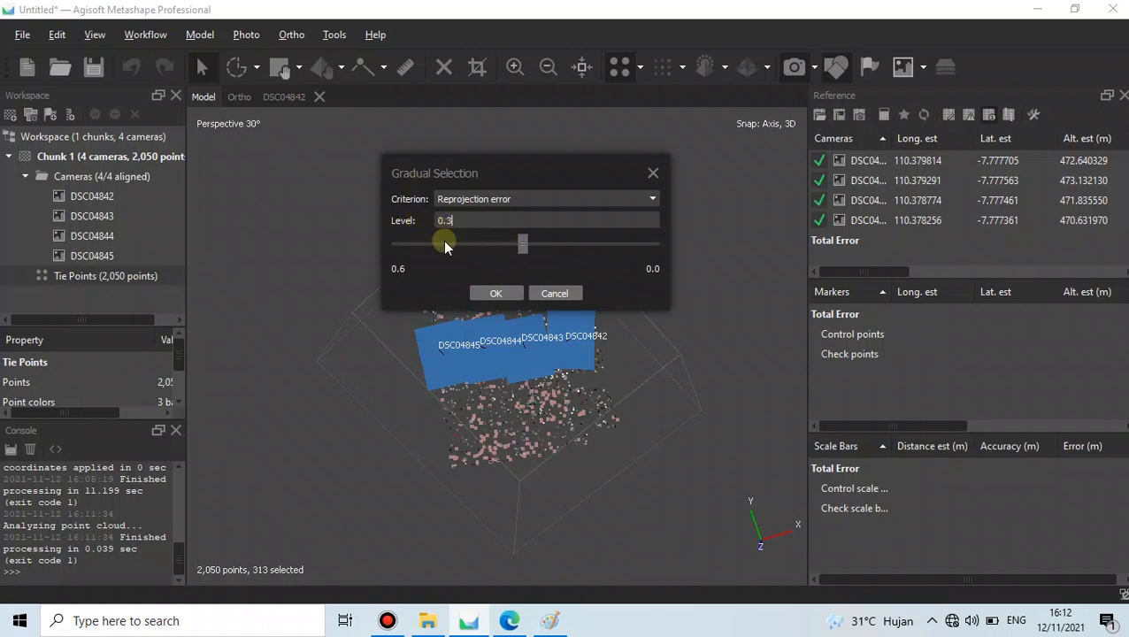
click(500, 290)
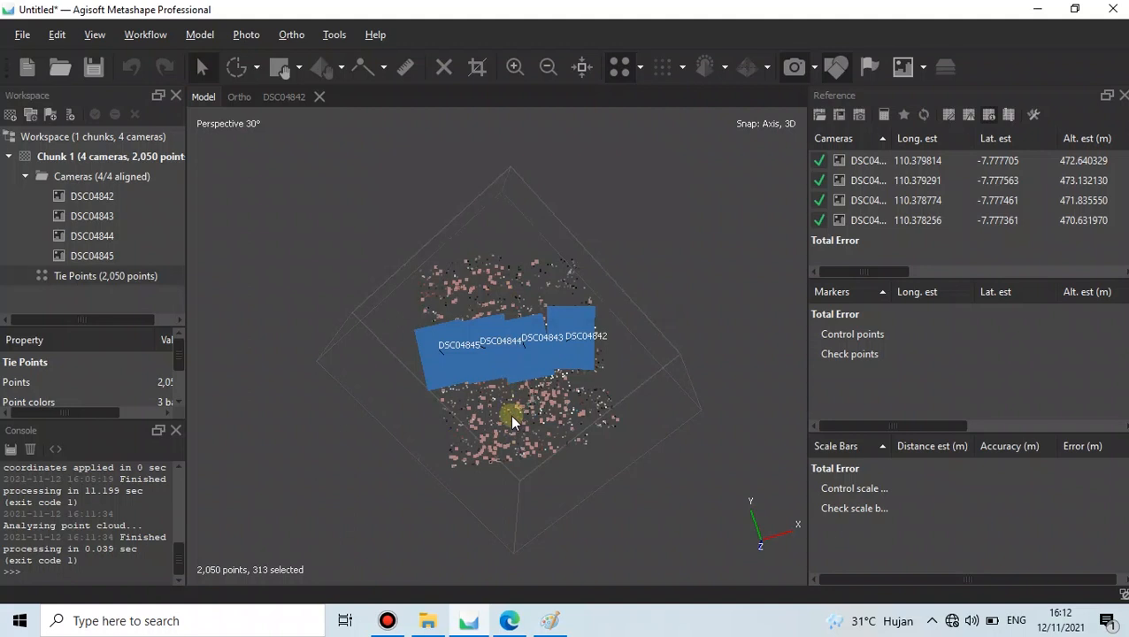
- Orbit to inspect the selection, then delete the 313 selected tie points
drag(509, 415, 519, 341)
drag(425, 257, 337, 522)
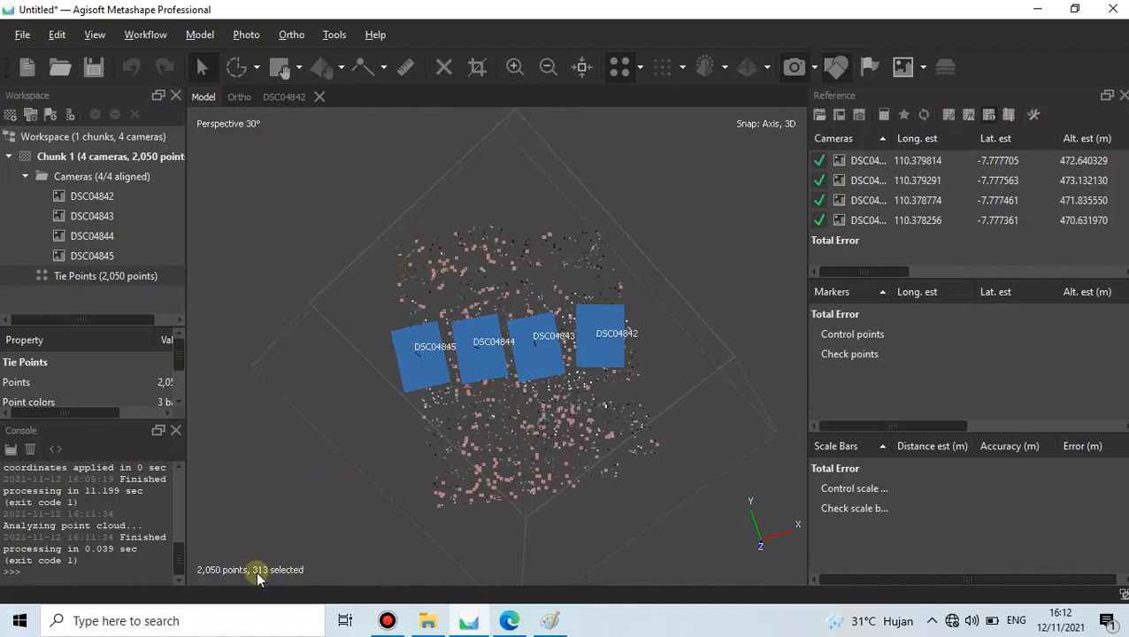
drag(528, 486, 560, 327)
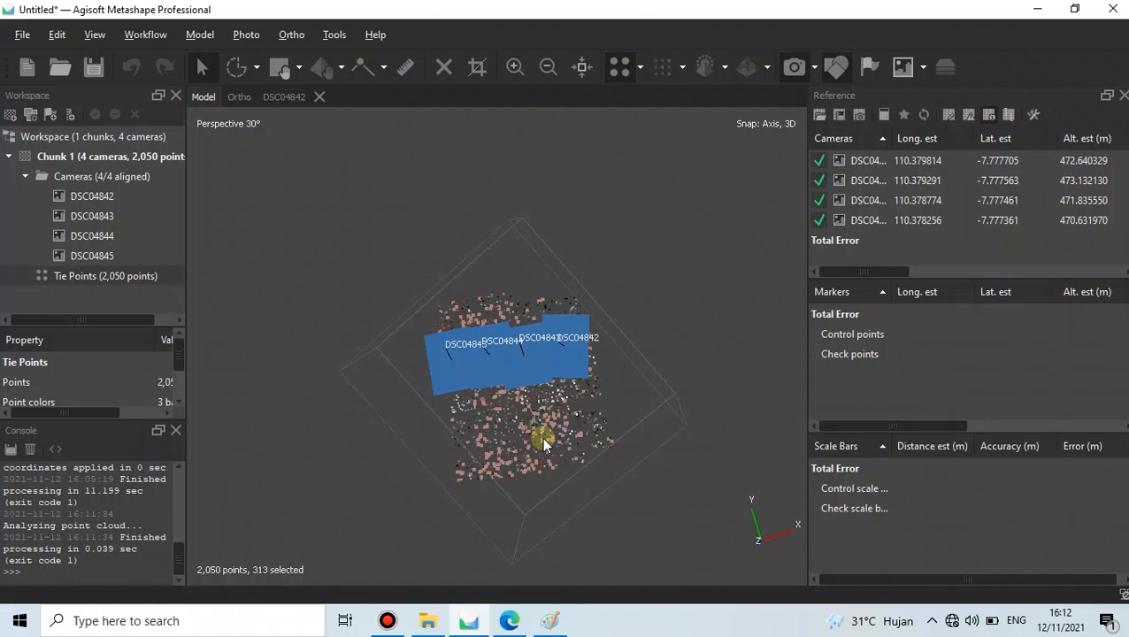
key(Delete)
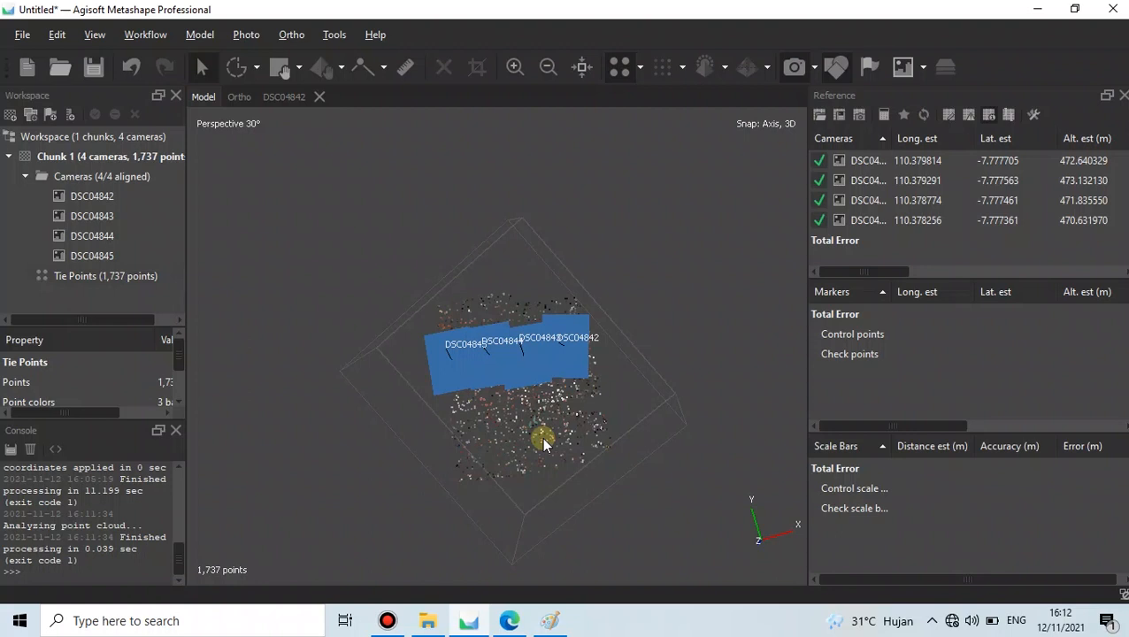
drag(552, 436, 516, 457)
click(199, 35)
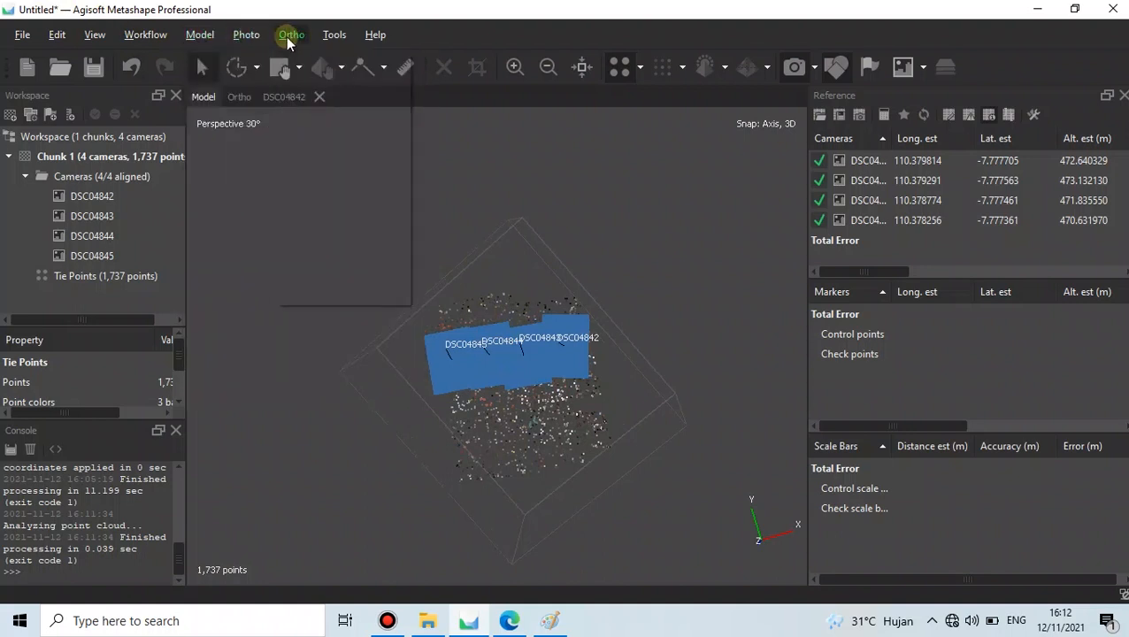
click(335, 36)
click(334, 35)
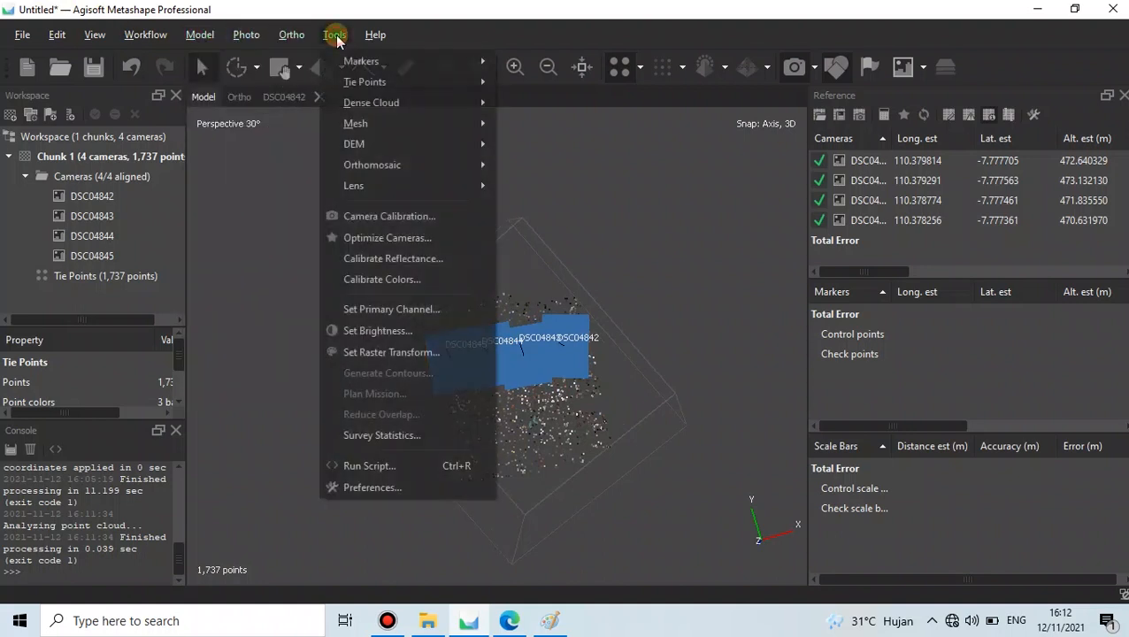
click(389, 237)
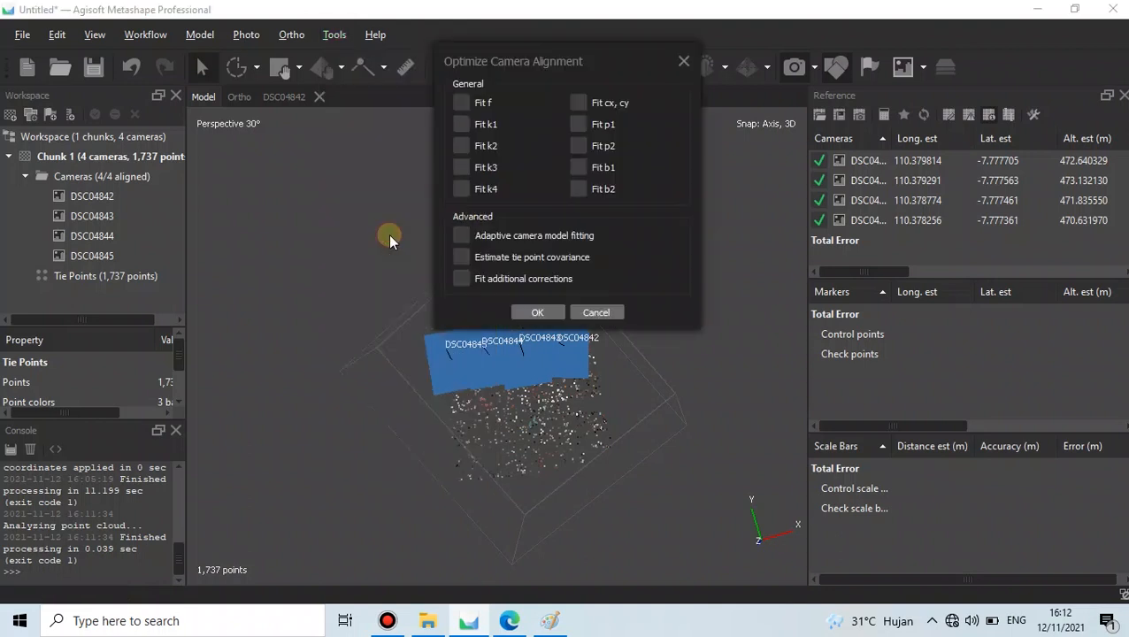
drag(598, 55, 549, 130)
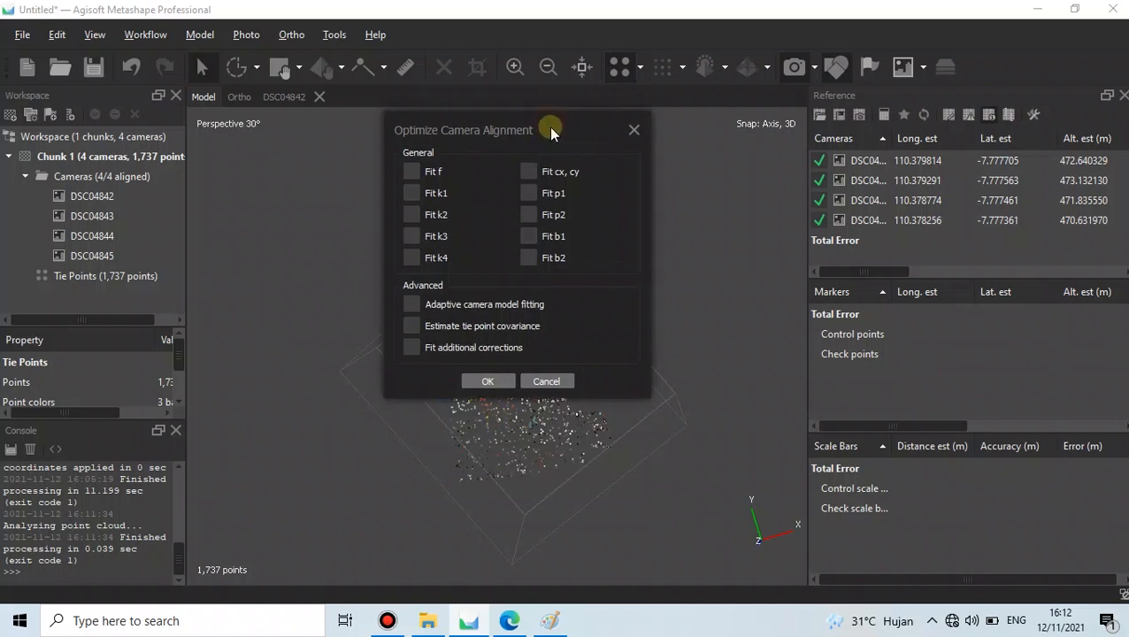
click(631, 132)
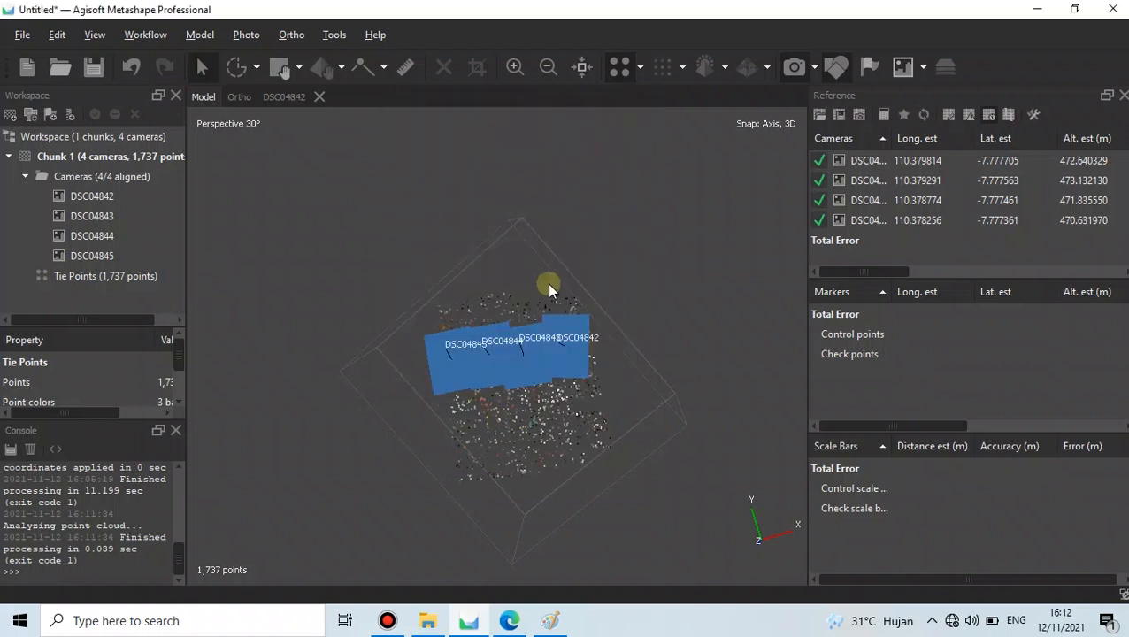
right_click(82, 277)
click(102, 329)
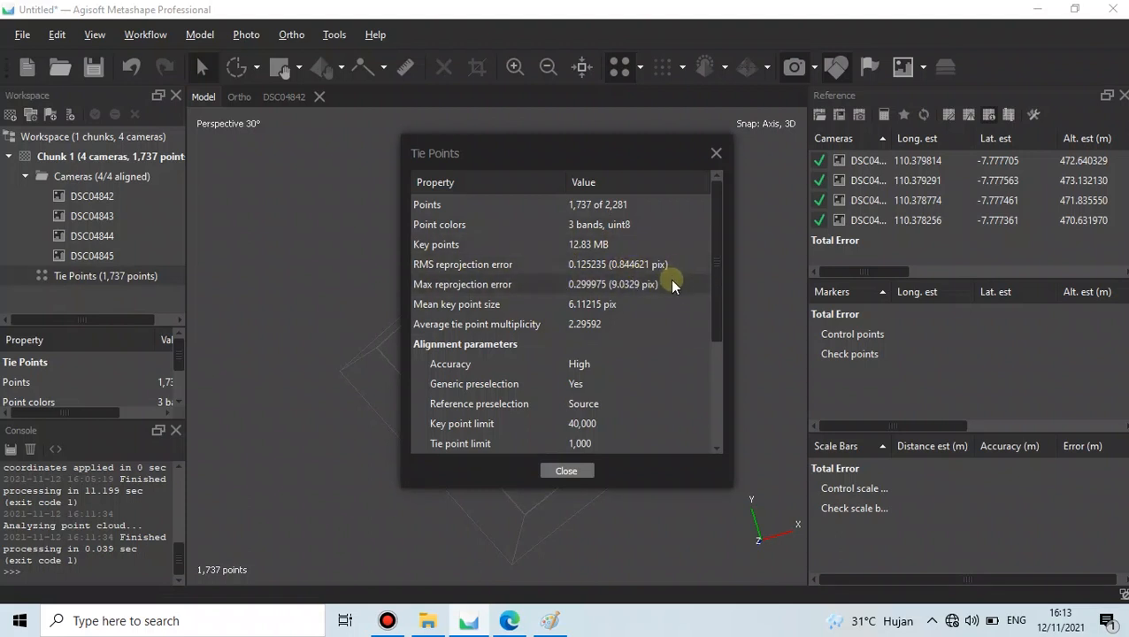
click(715, 153)
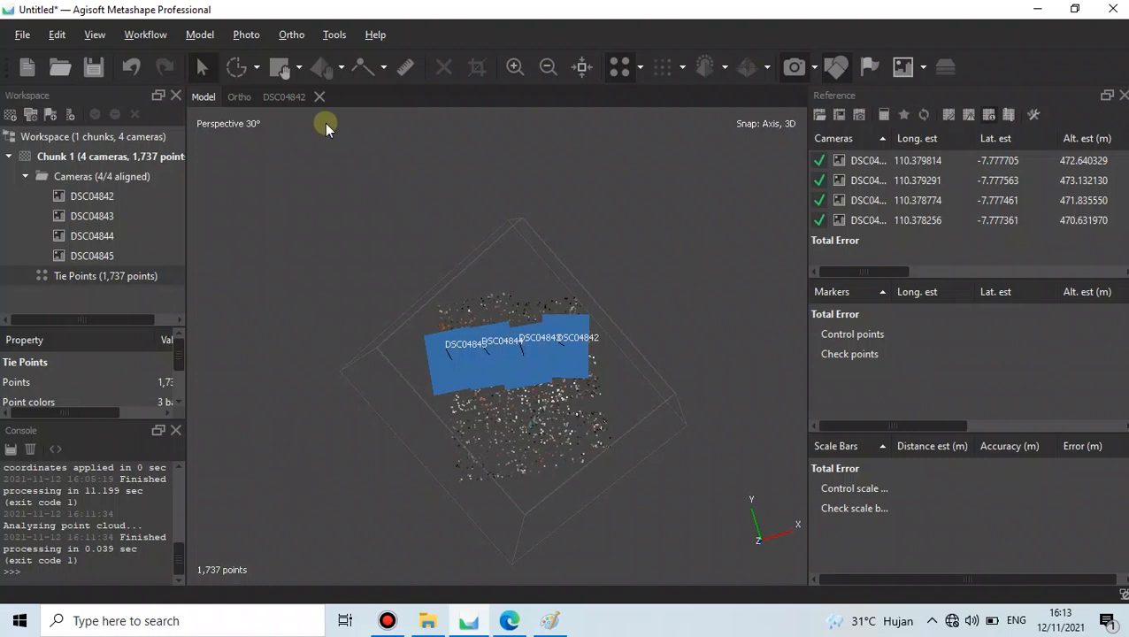
click(246, 37)
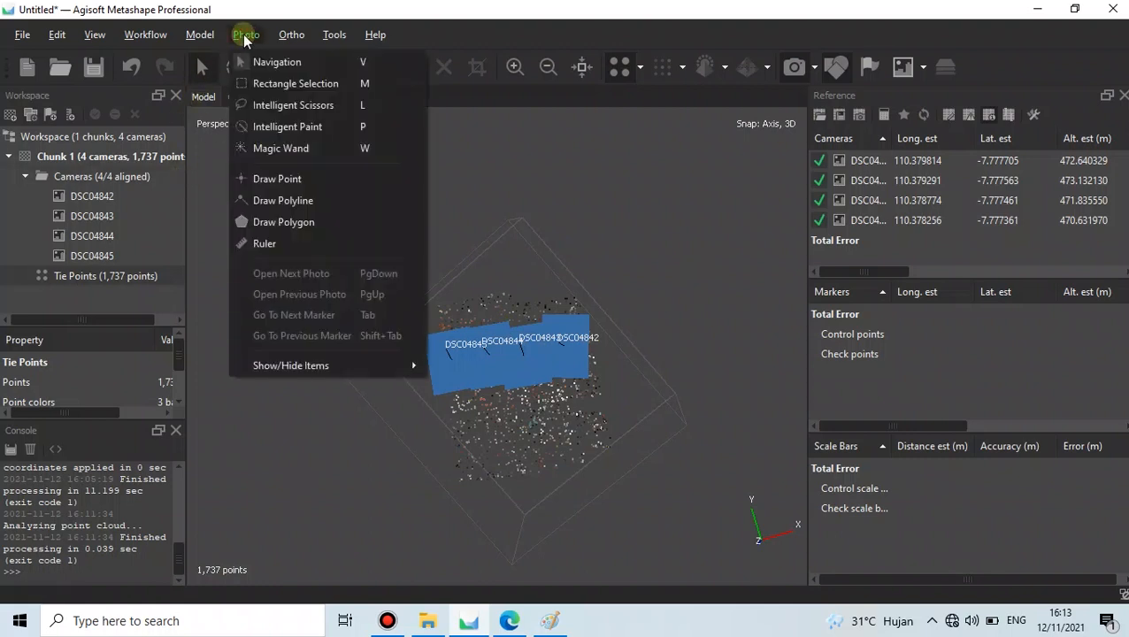
- Run Optimize Cameras with f, cx/cy, k1–k4, p1 and p2 fitted
mouse_move(290, 36)
mouse_move(330, 36)
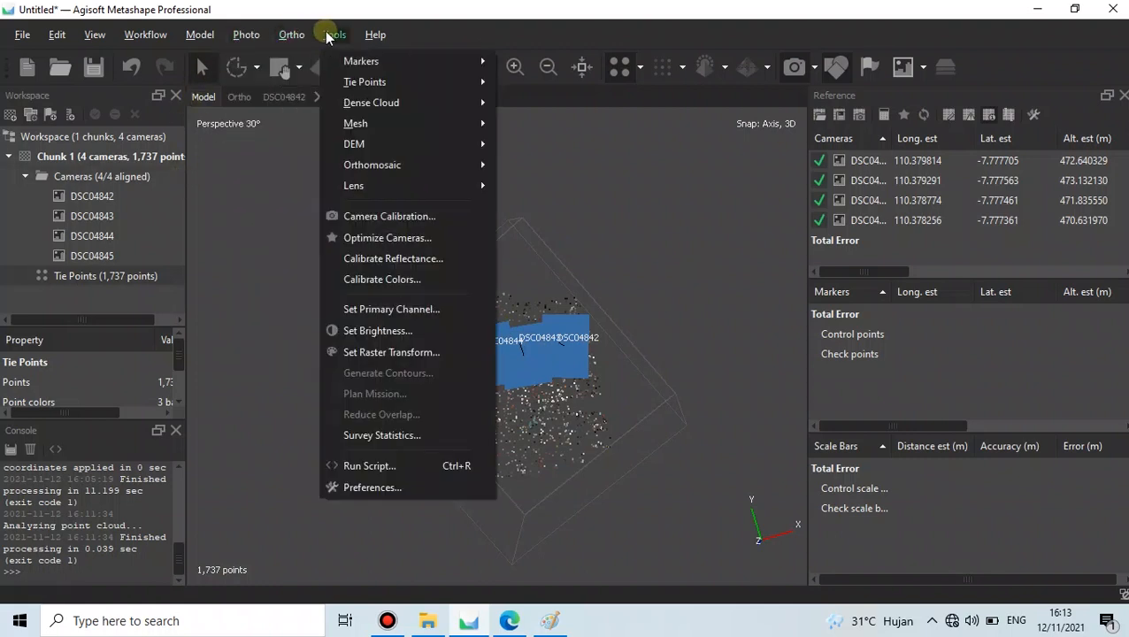
click(473, 238)
drag(556, 59, 511, 136)
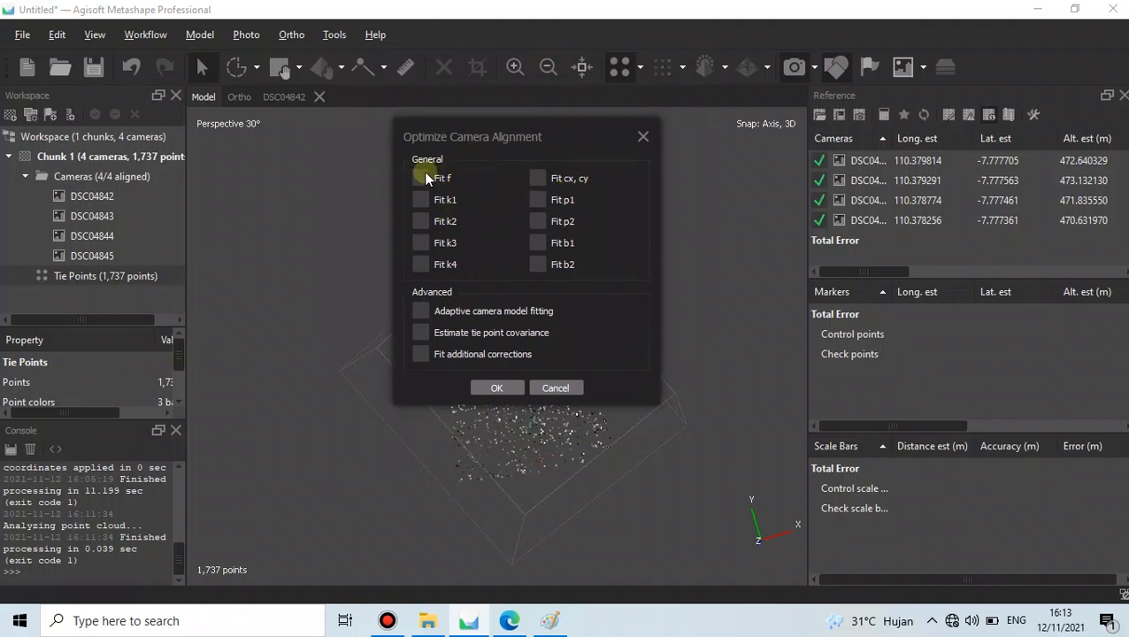
click(422, 200)
click(429, 266)
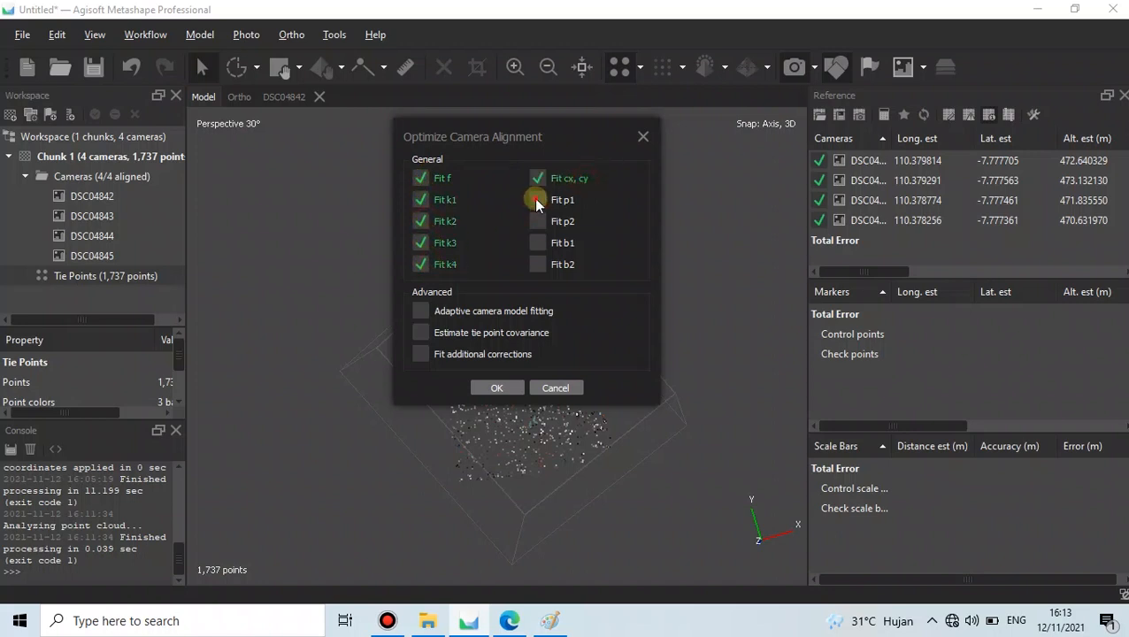
click(535, 222)
drag(557, 135, 559, 138)
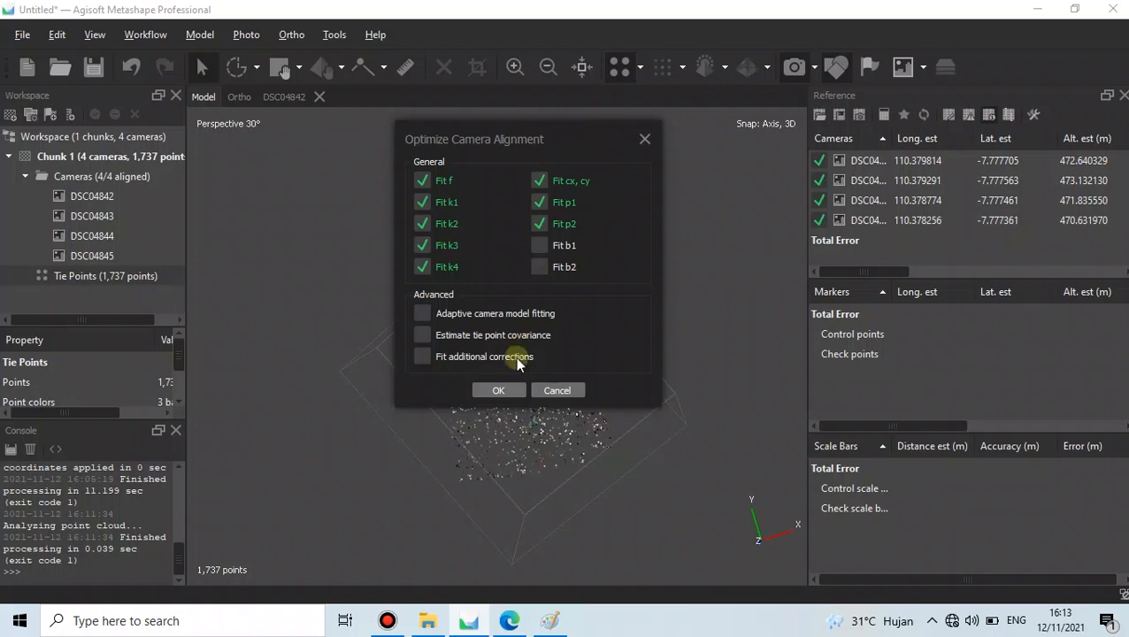
click(498, 390)
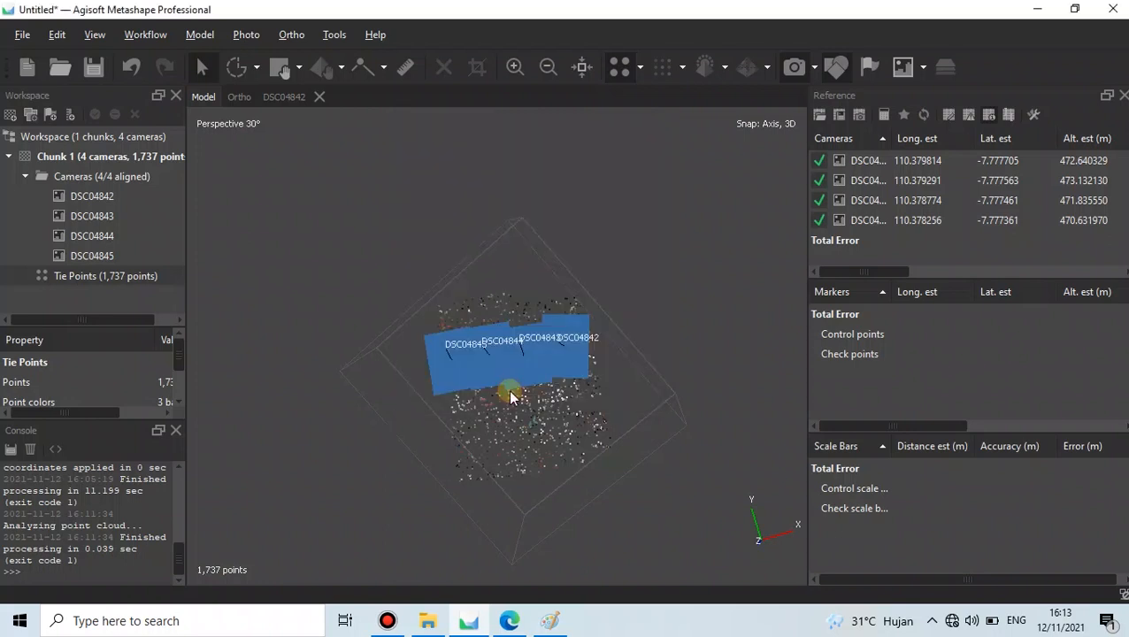
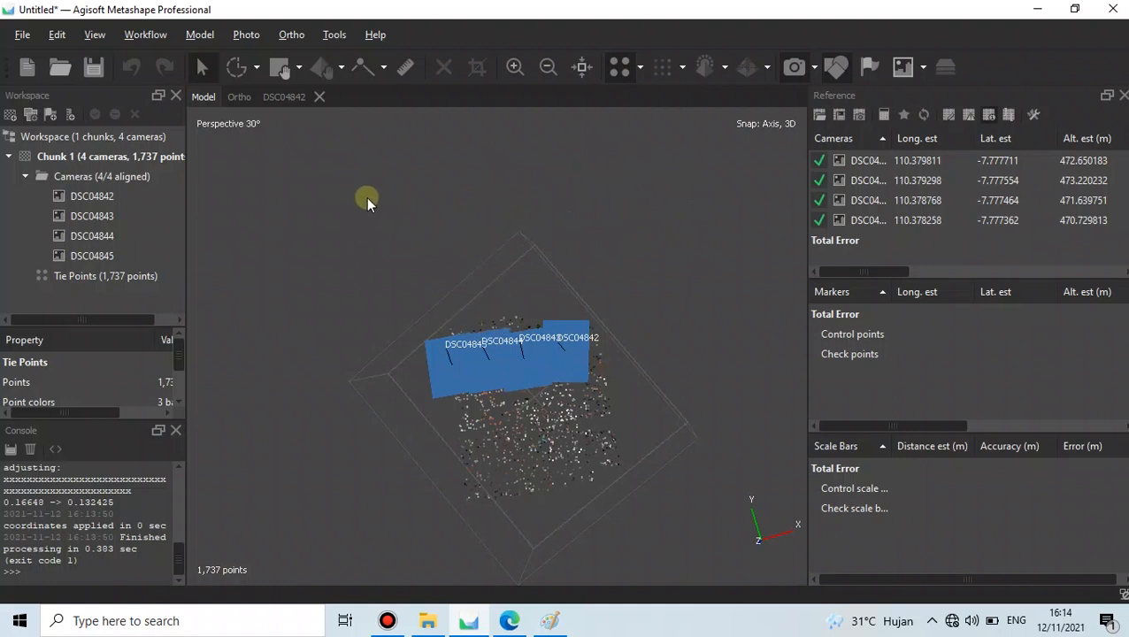
- Open the tie points' information to review the RMS reprojection error
drag(490, 255, 491, 264)
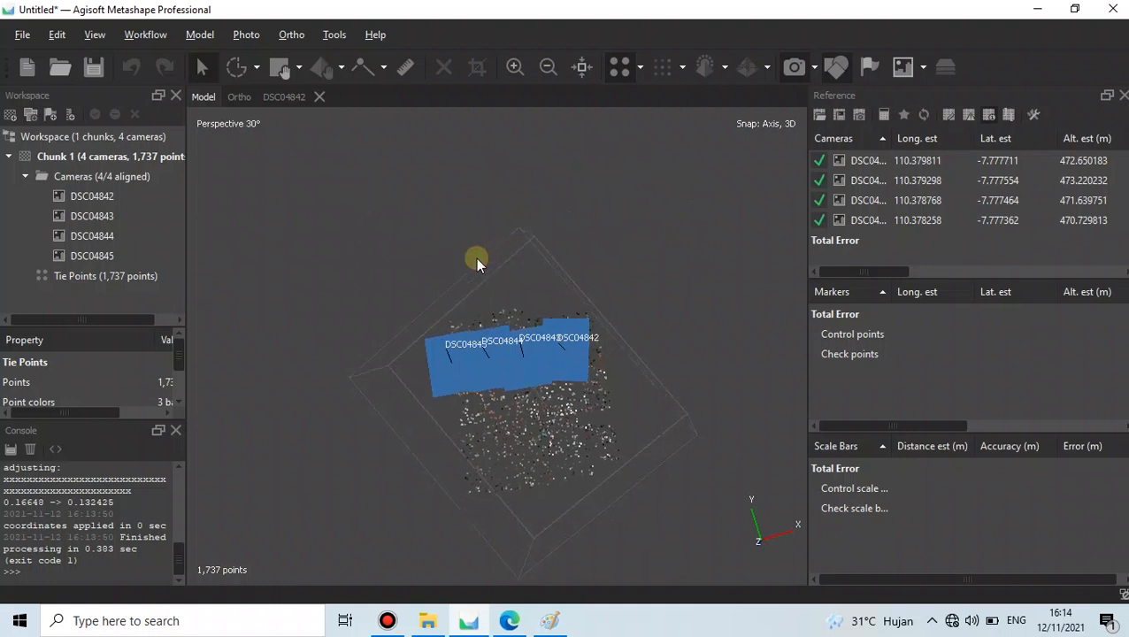
right_click(91, 276)
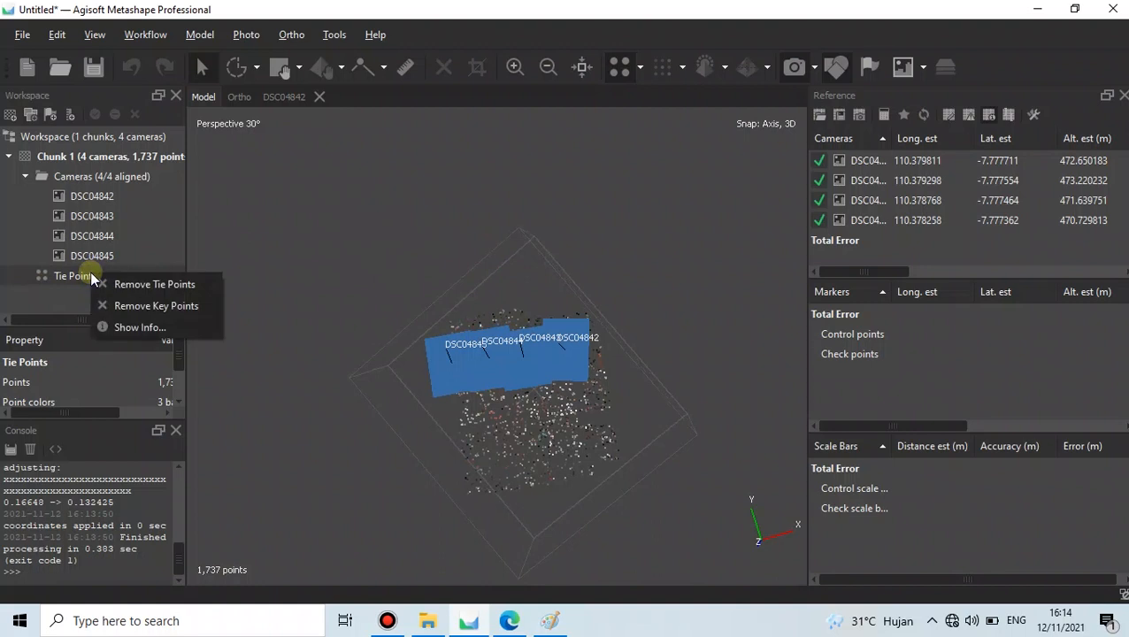
click(124, 326)
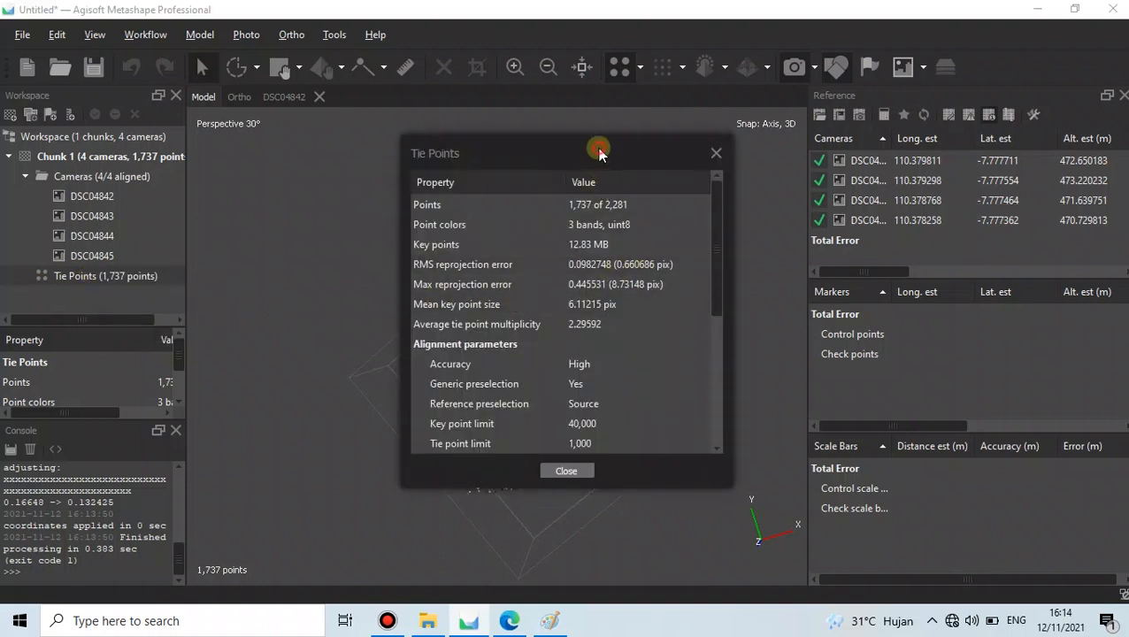
drag(599, 153, 561, 155)
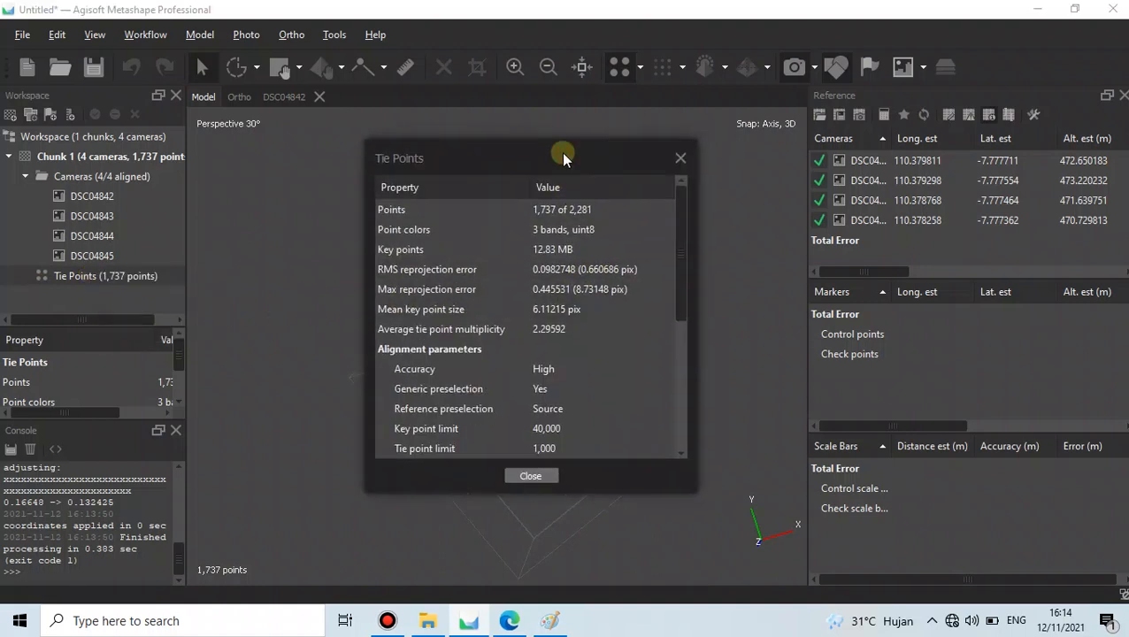
click(618, 269)
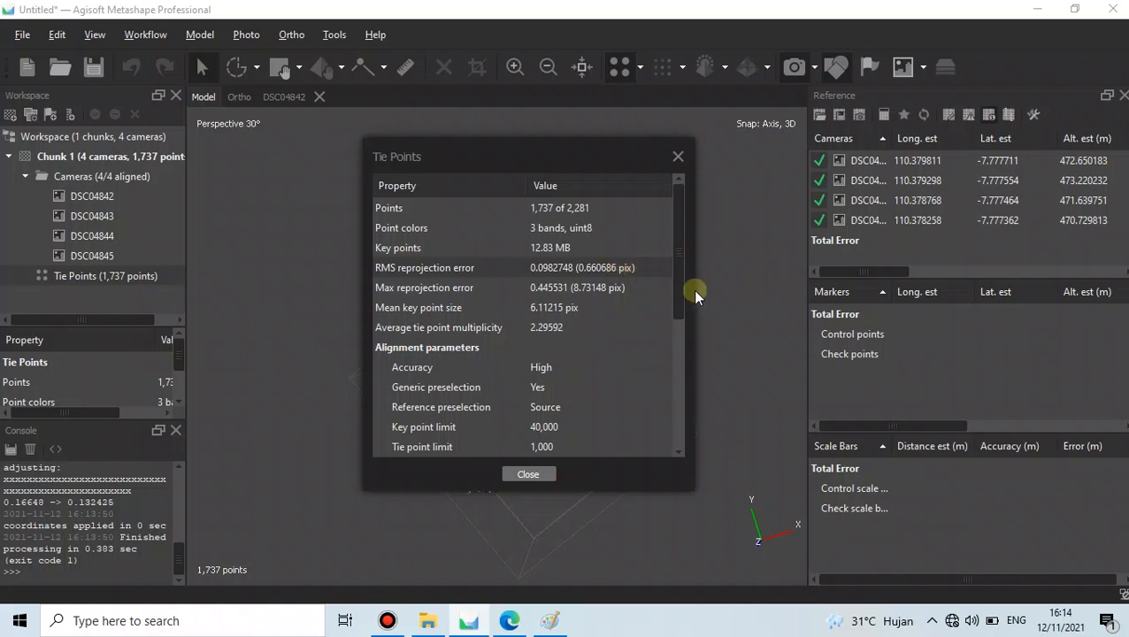
click(677, 159)
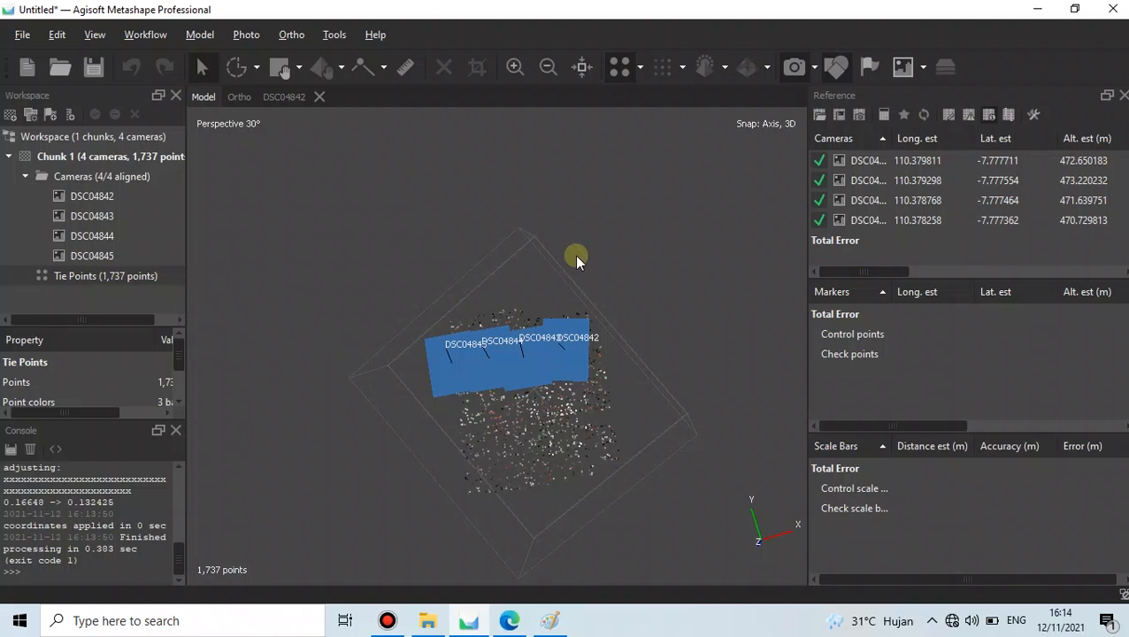
drag(541, 272, 529, 433)
- Show the adjusted camera calibration values, with f 4406.86782 and k1–k4
click(331, 33)
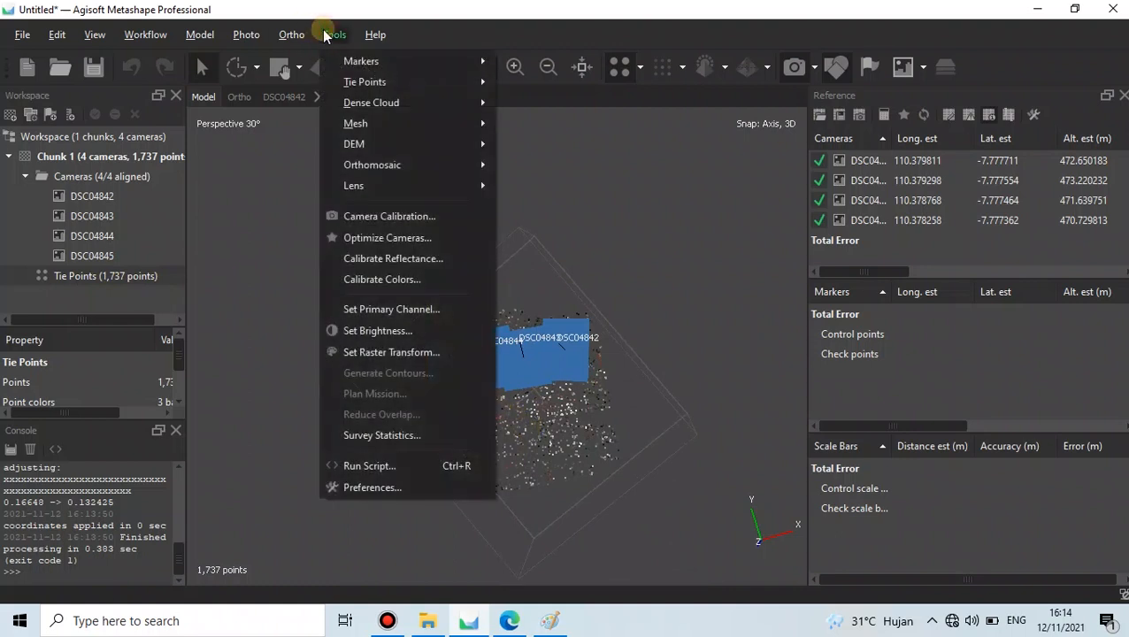
click(454, 217)
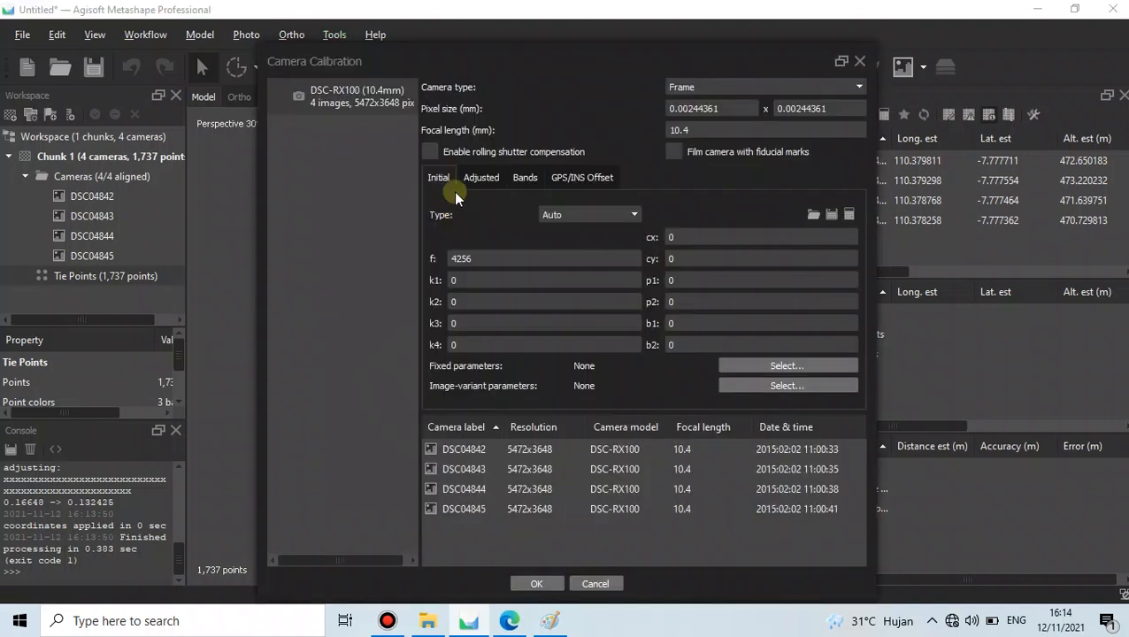
drag(540, 66, 508, 46)
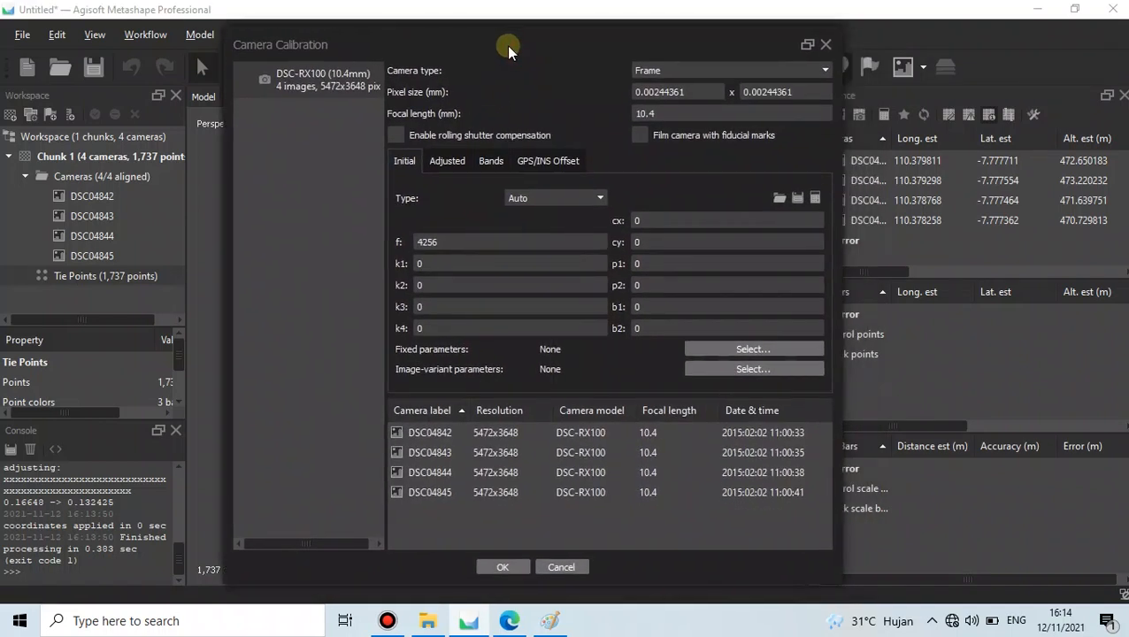
click(447, 161)
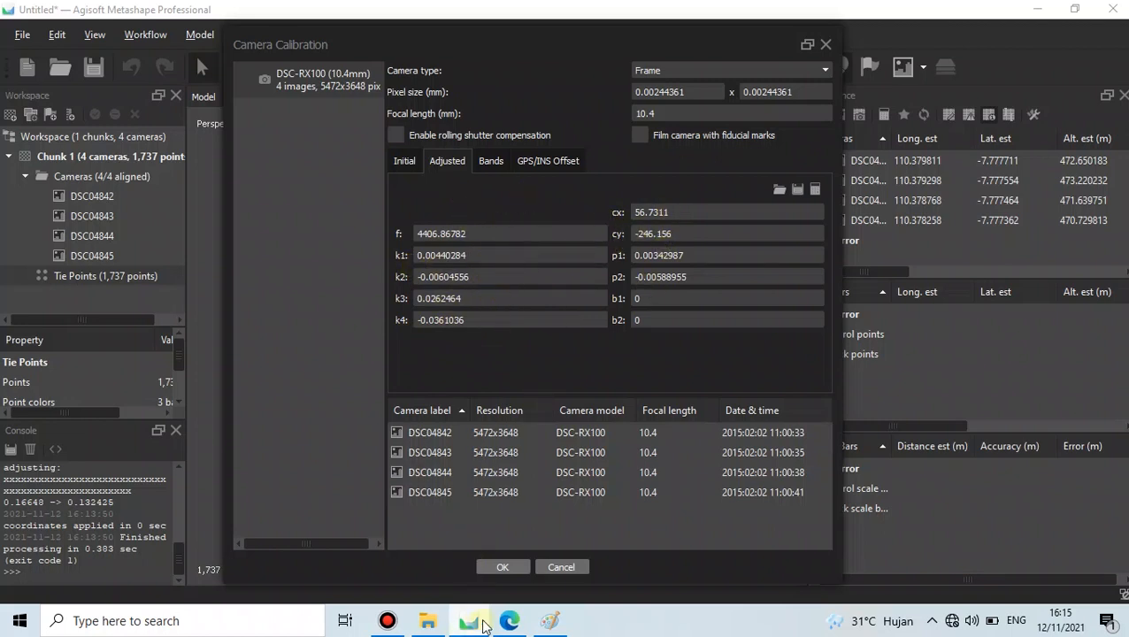
- In the praktek Foto inter_exter PDF, highlight the interior parameters and tie point questions
click(503, 624)
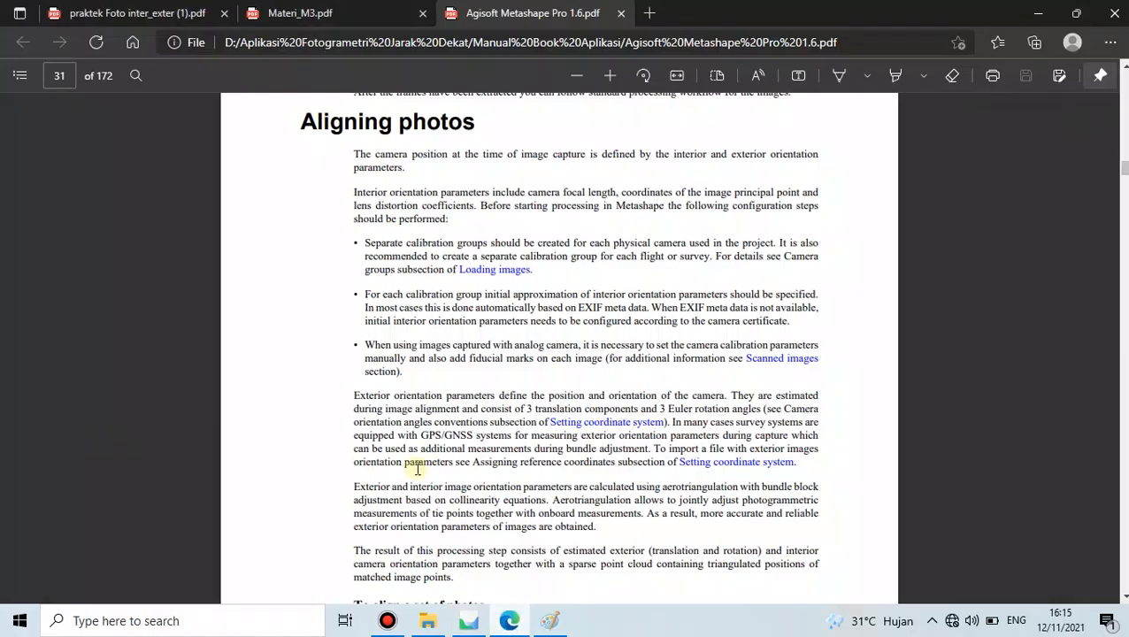
click(131, 11)
scroll(403, 361, down, 2)
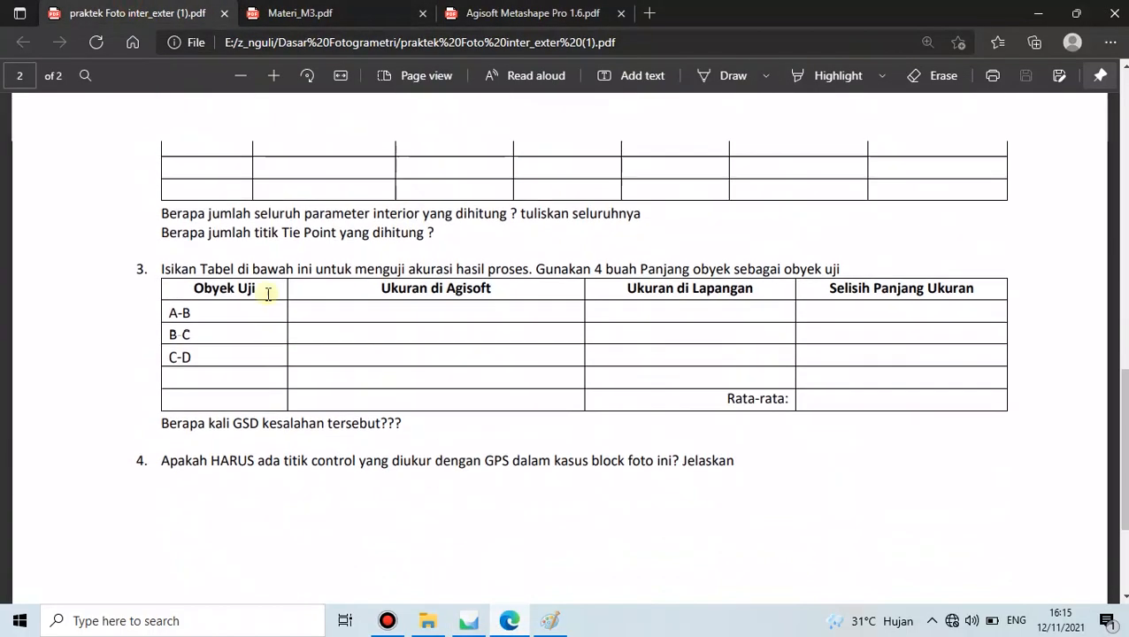
scroll(267, 292, up, 1)
drag(157, 322, 644, 324)
click(598, 332)
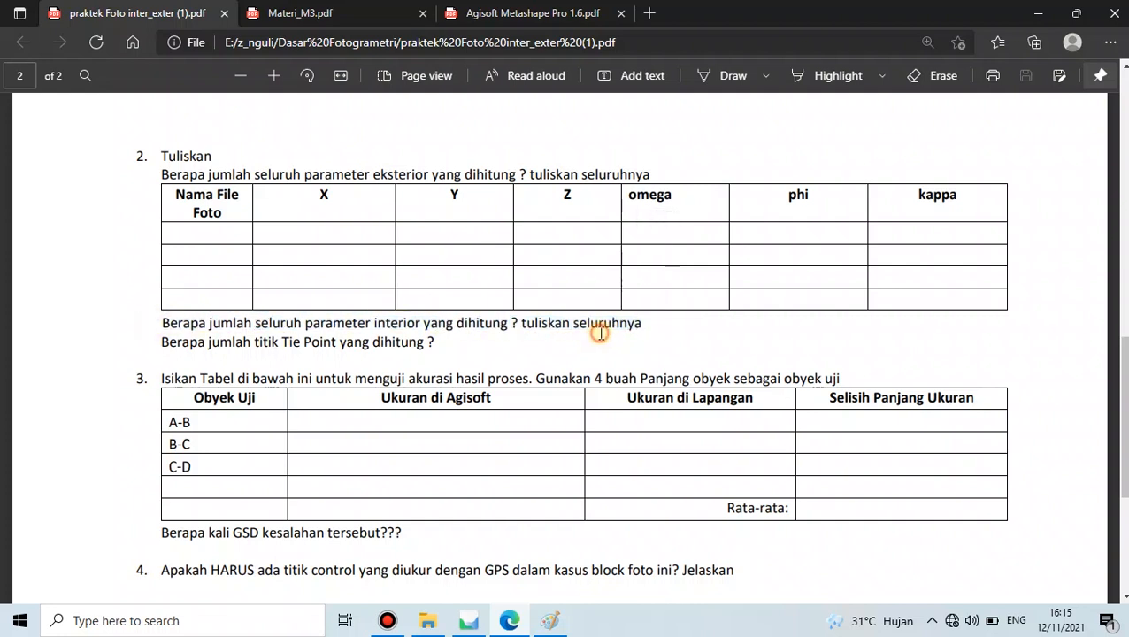
scroll(343, 331, up, 1)
scroll(216, 328, down, 1)
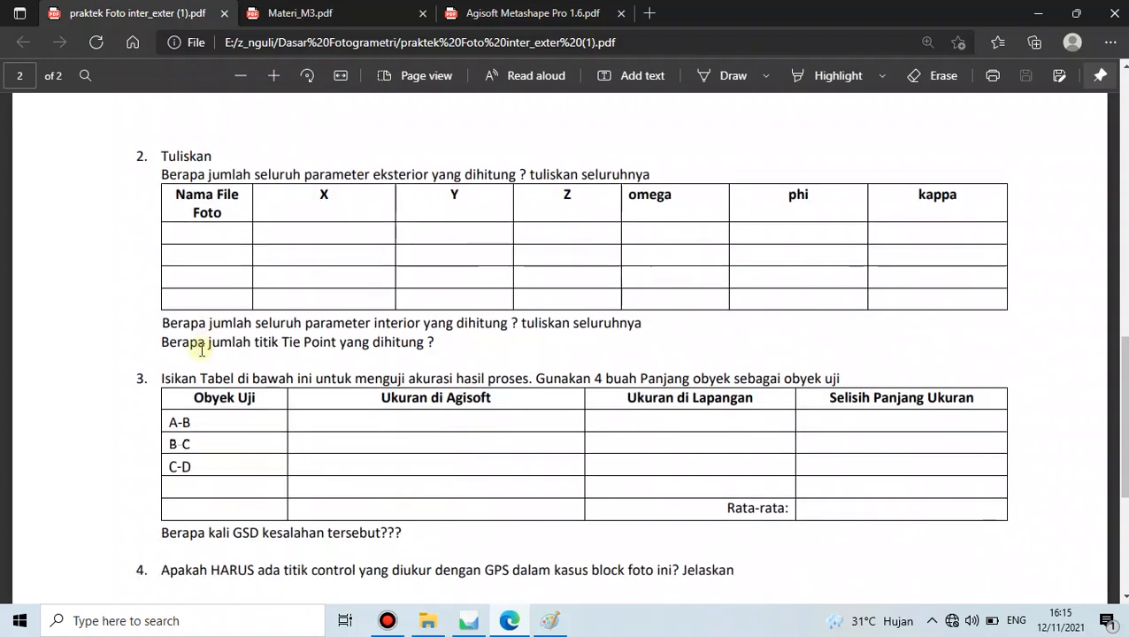
drag(160, 342, 460, 352)
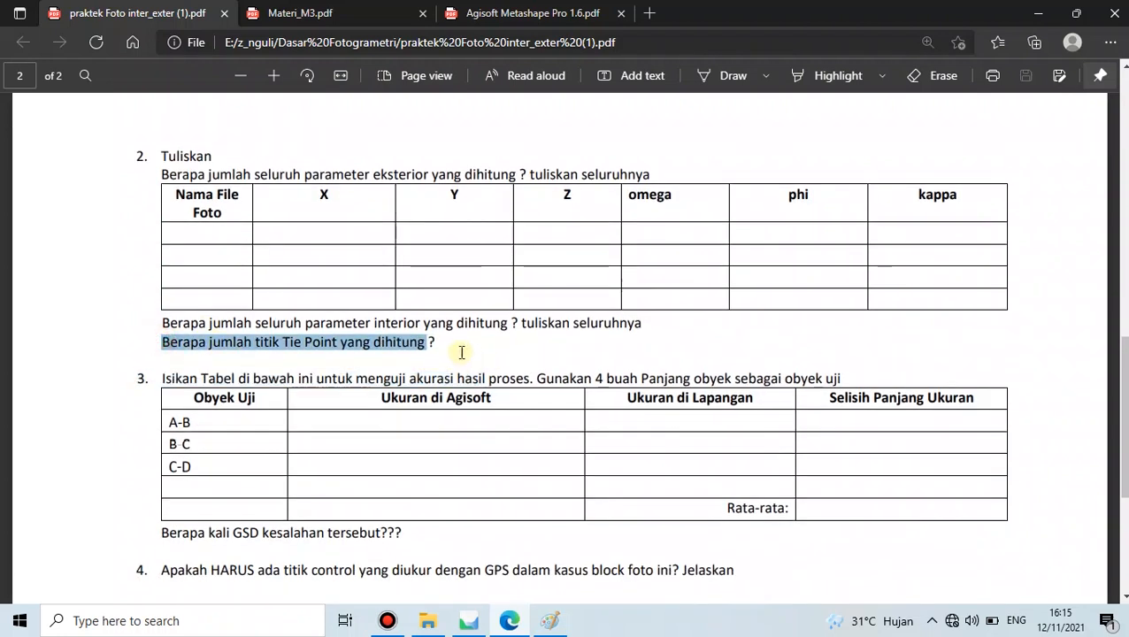
click(557, 357)
- Compare the tie point count question with Metashape's values, then close Camera Calibration
click(468, 620)
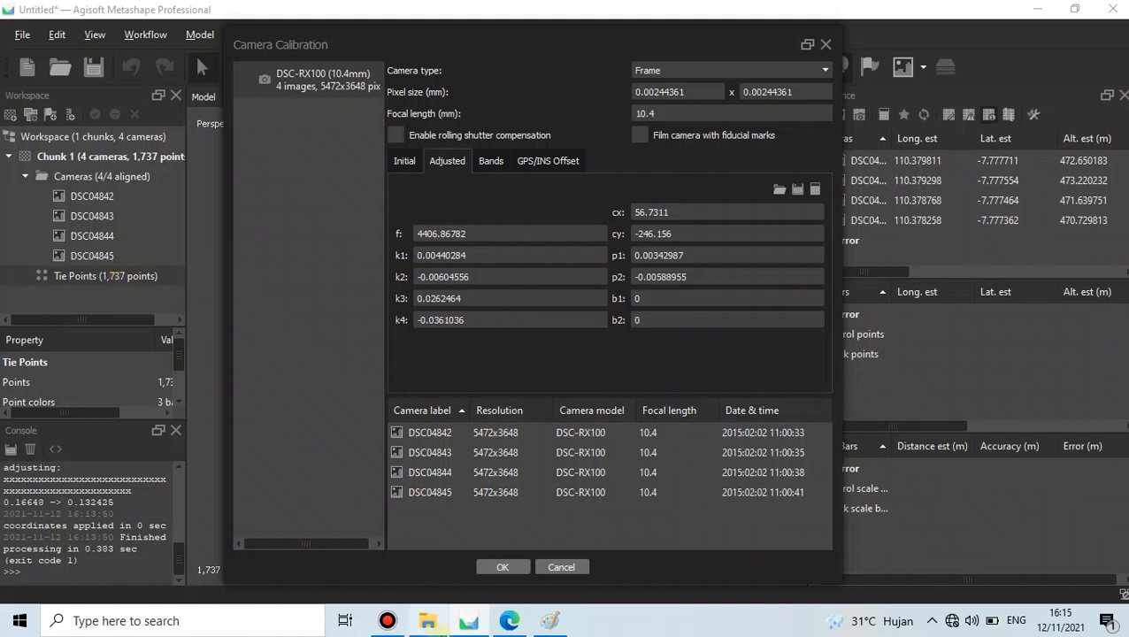
click(510, 620)
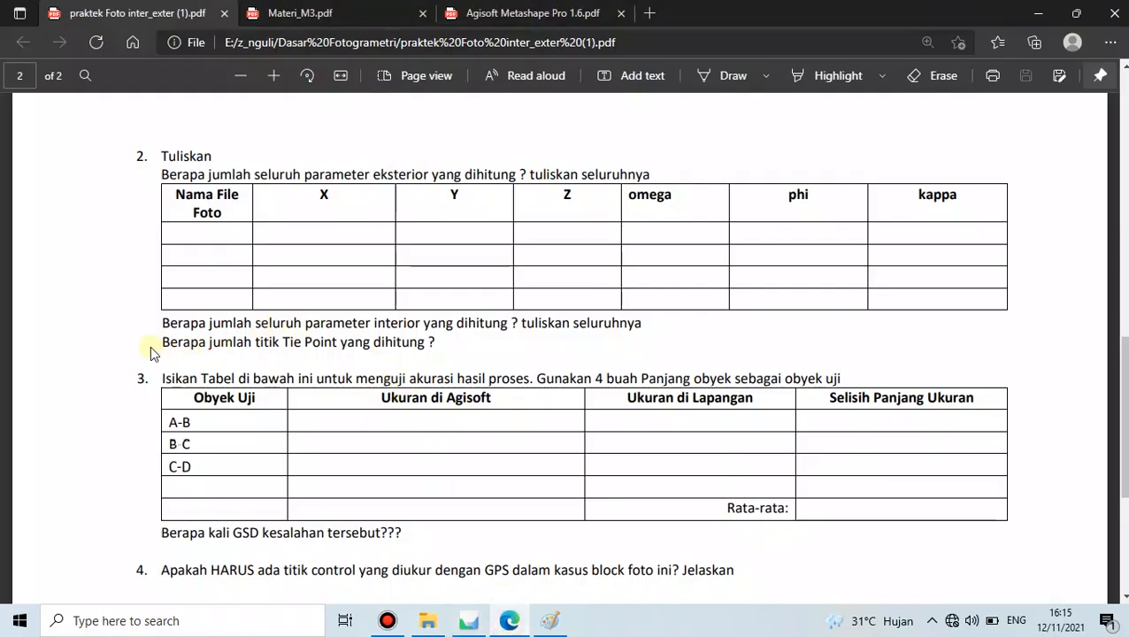
drag(446, 343, 152, 343)
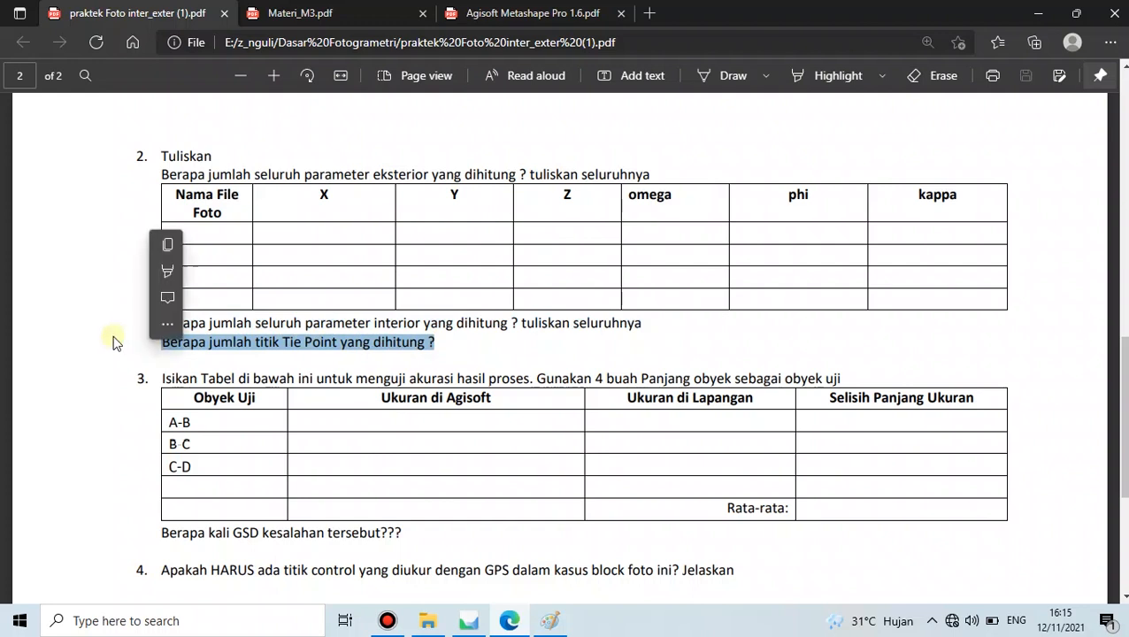
click(115, 338)
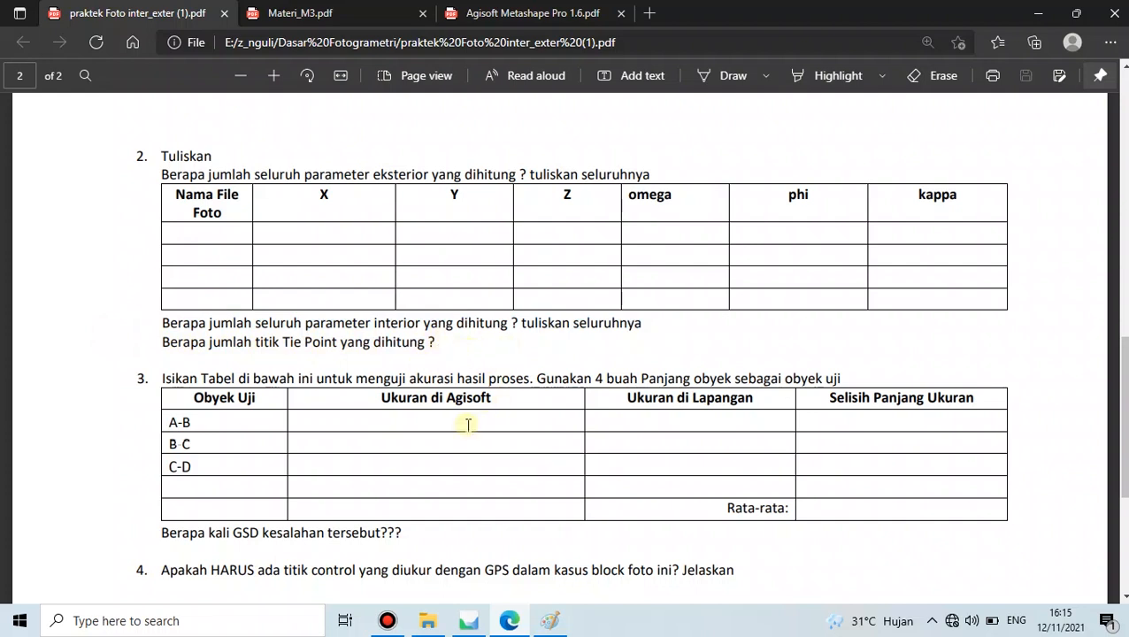
click(469, 620)
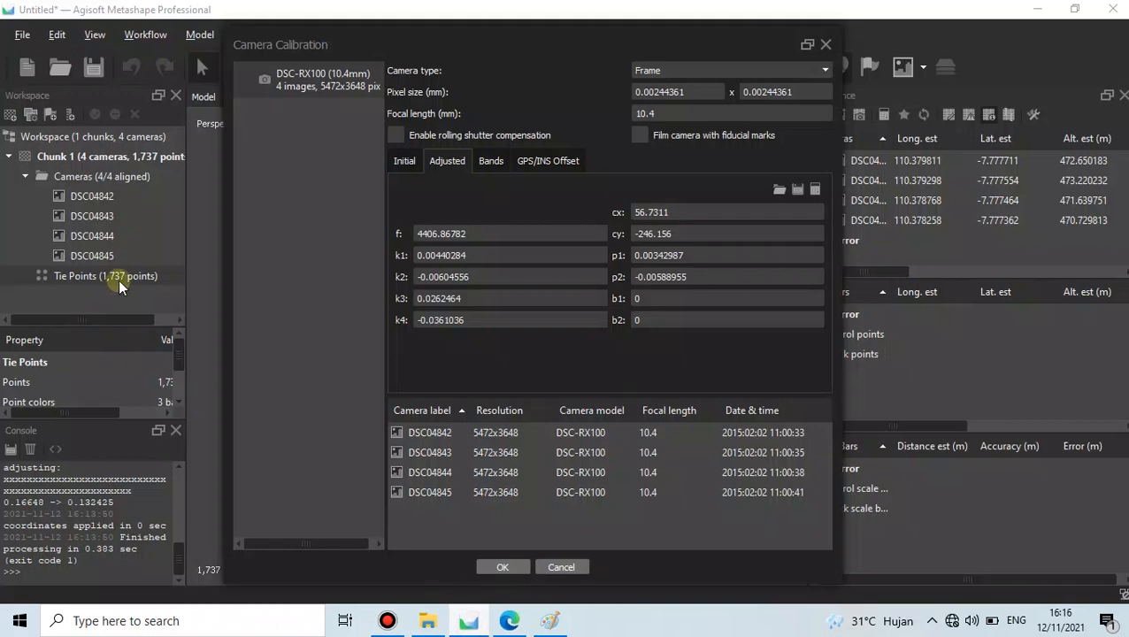
click(509, 620)
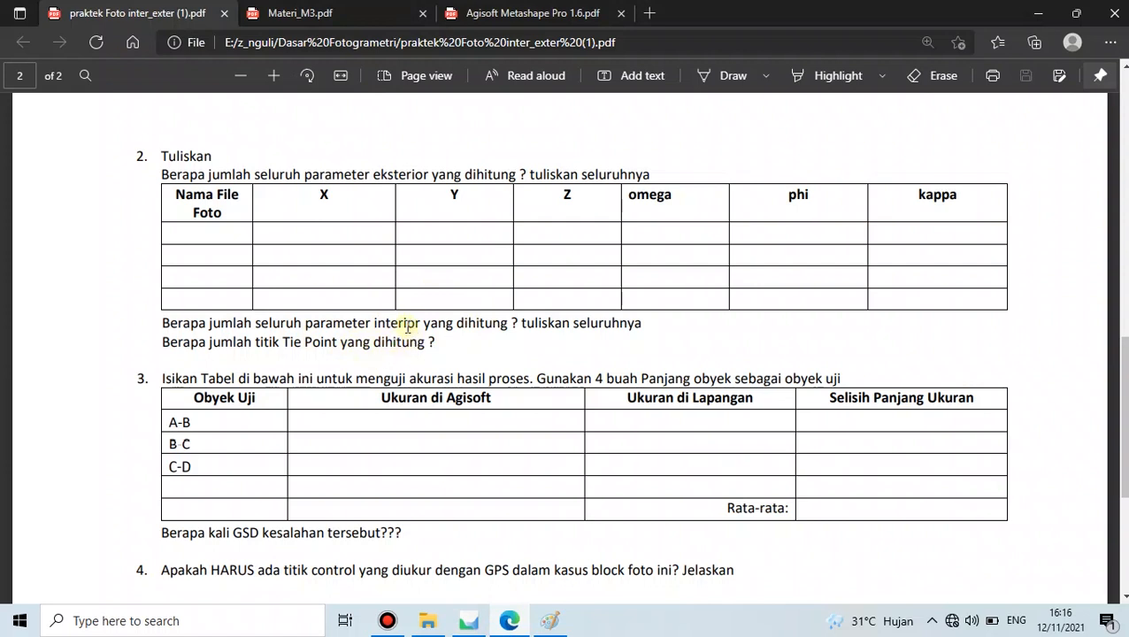
click(469, 620)
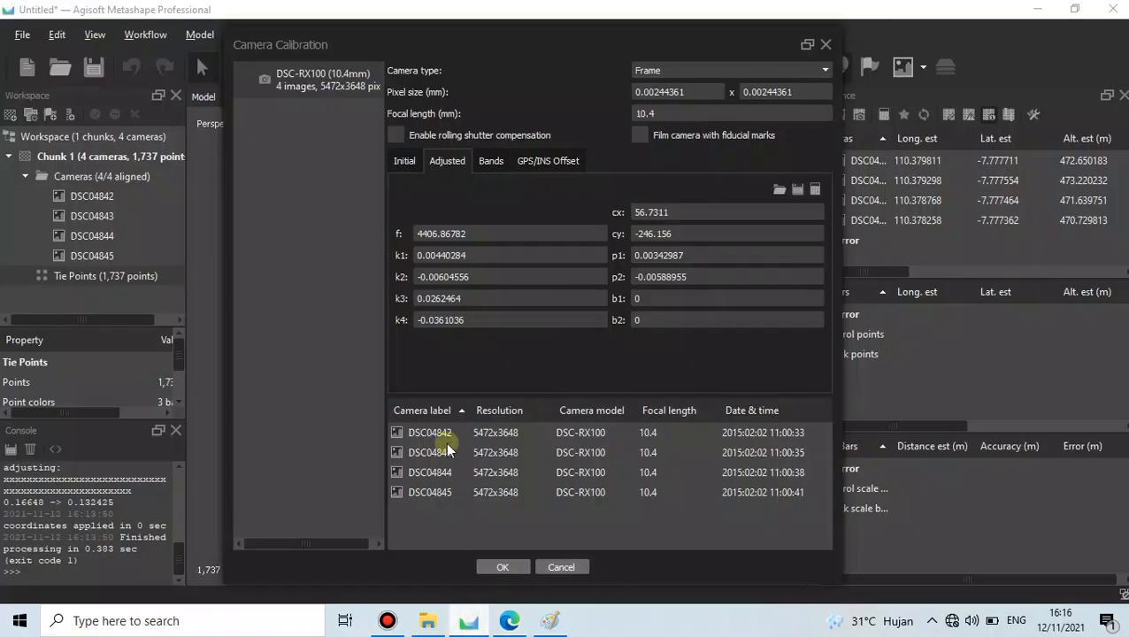
click(826, 45)
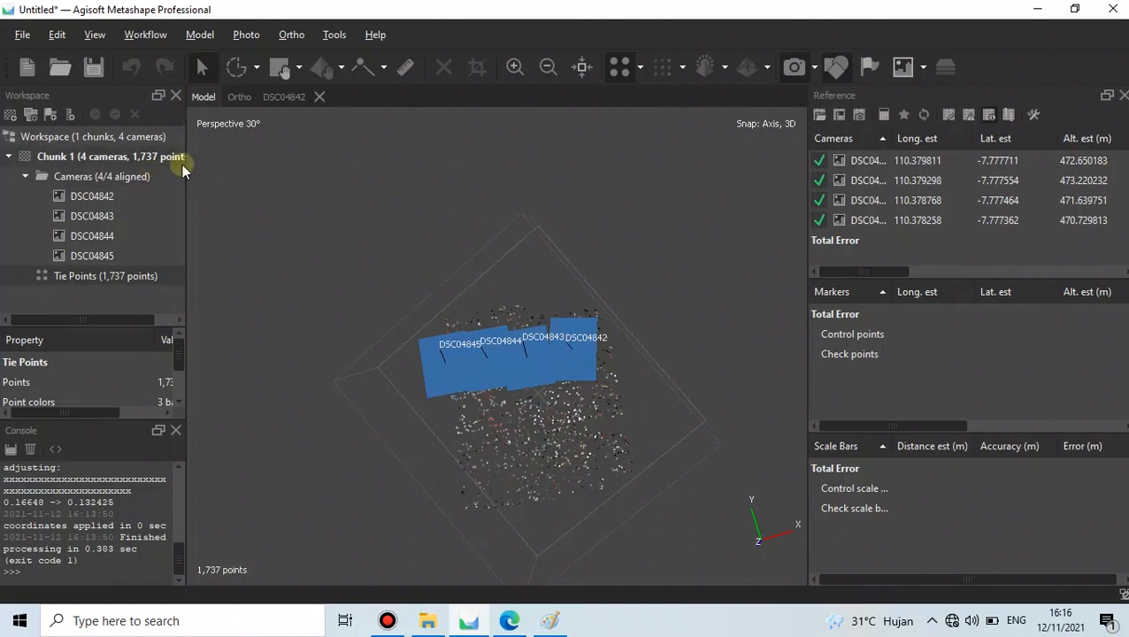
- Select camera DSC04842 in the Reference pane's Cameras table
click(162, 176)
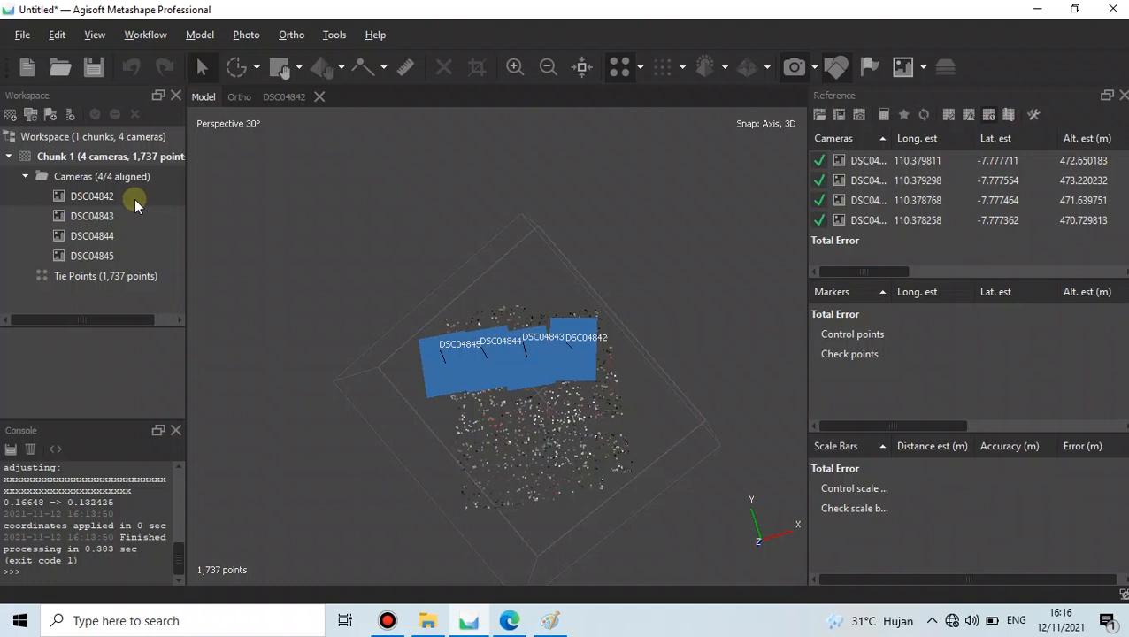
click(132, 197)
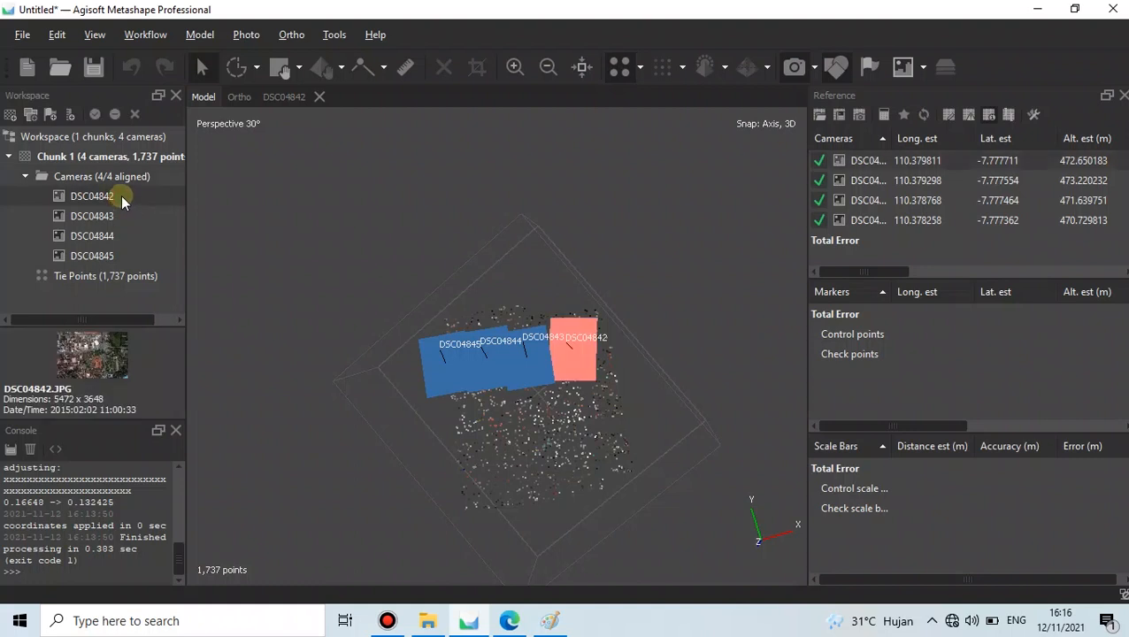
right_click(122, 200)
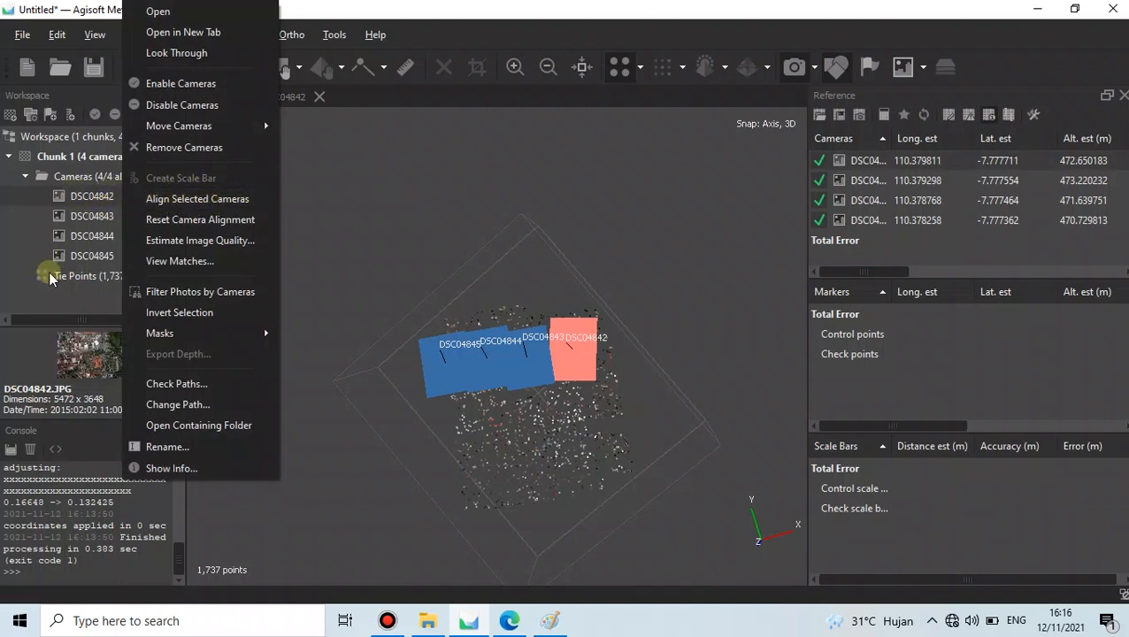
click(57, 297)
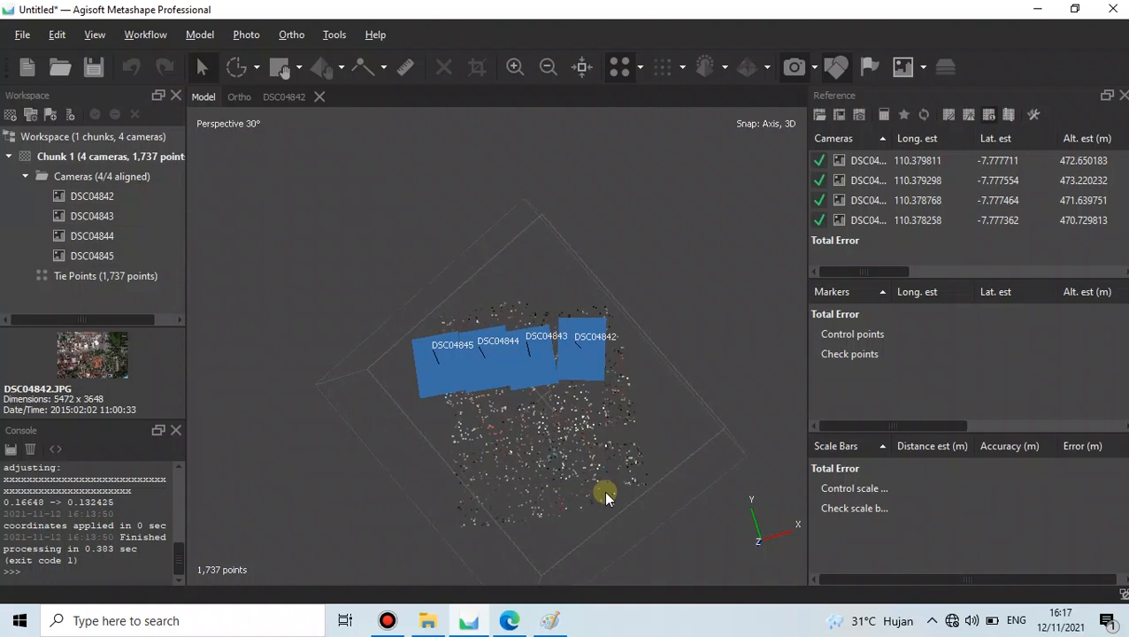
drag(543, 280, 544, 298)
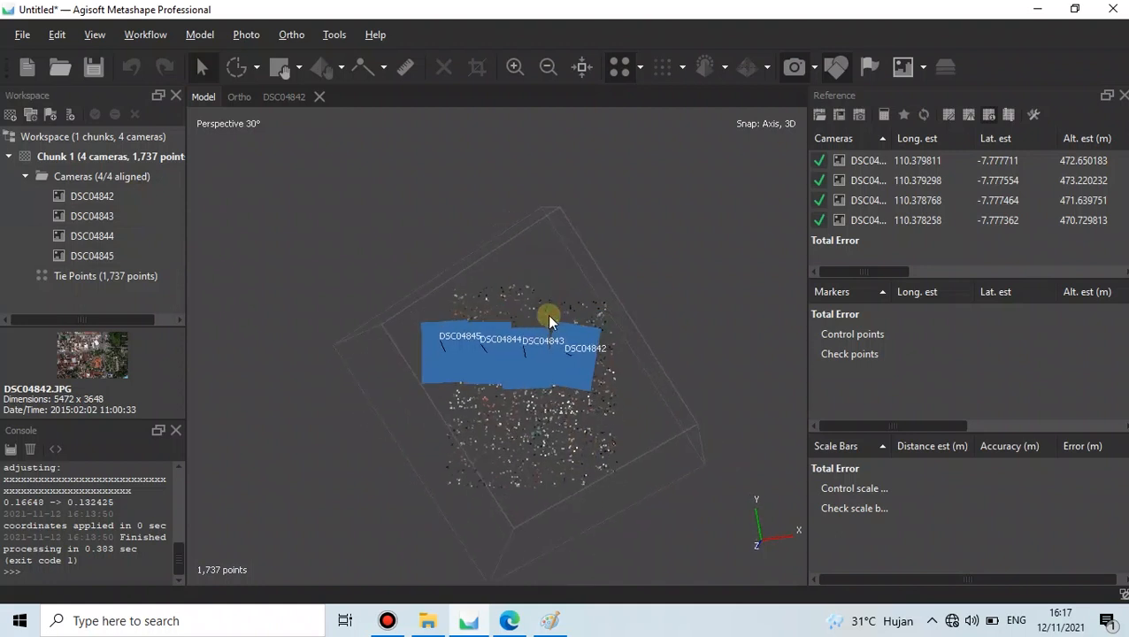
drag(476, 402, 513, 390)
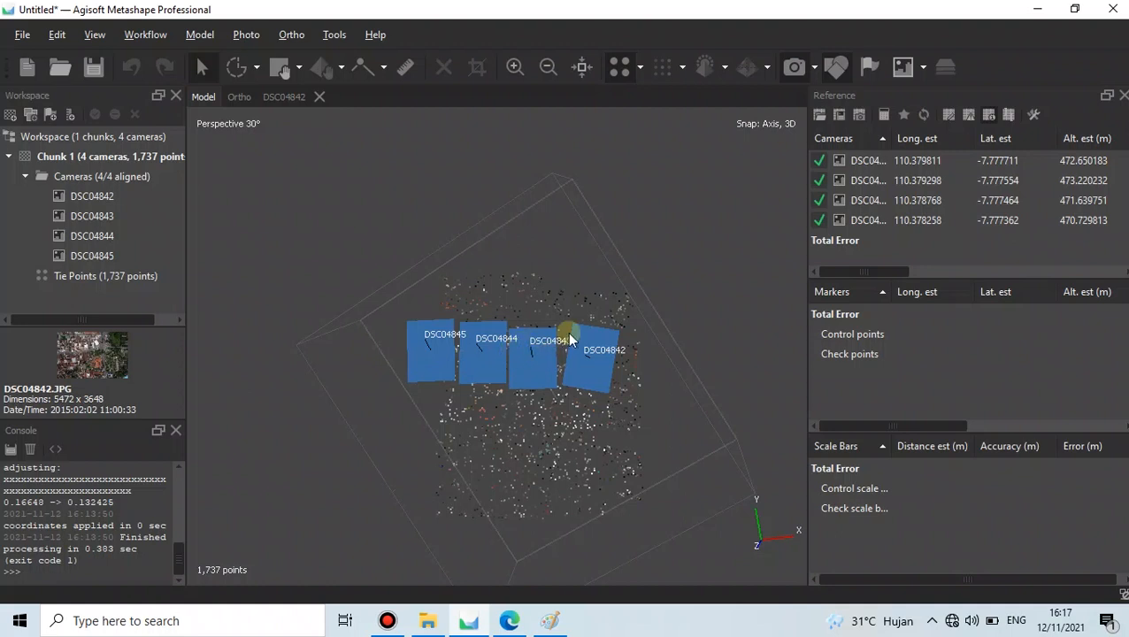
click(859, 161)
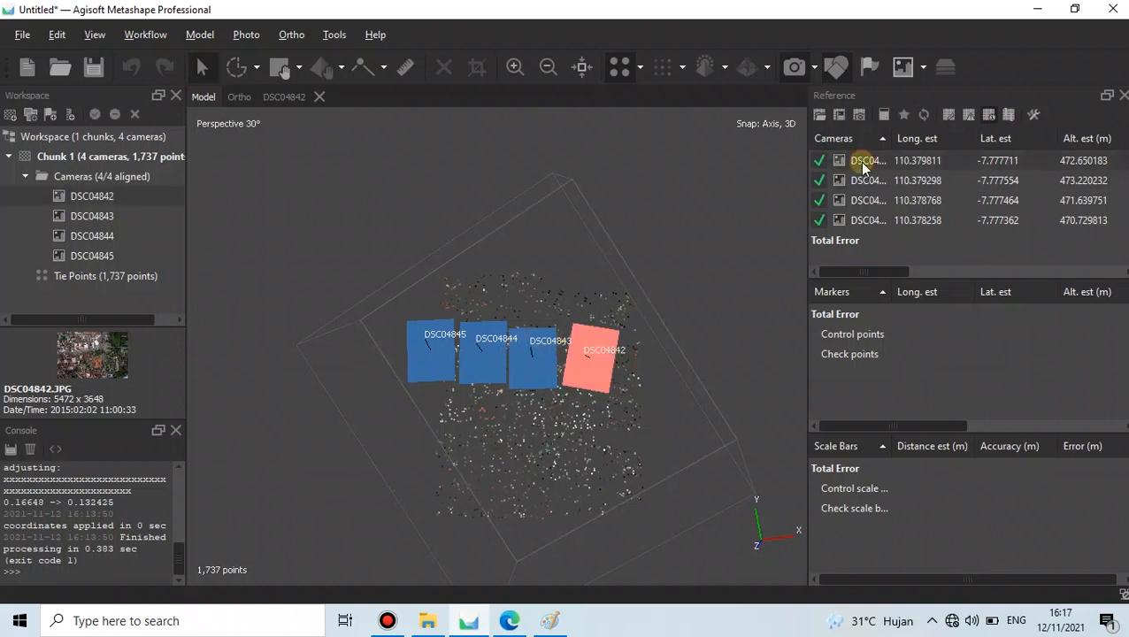
right_click(859, 161)
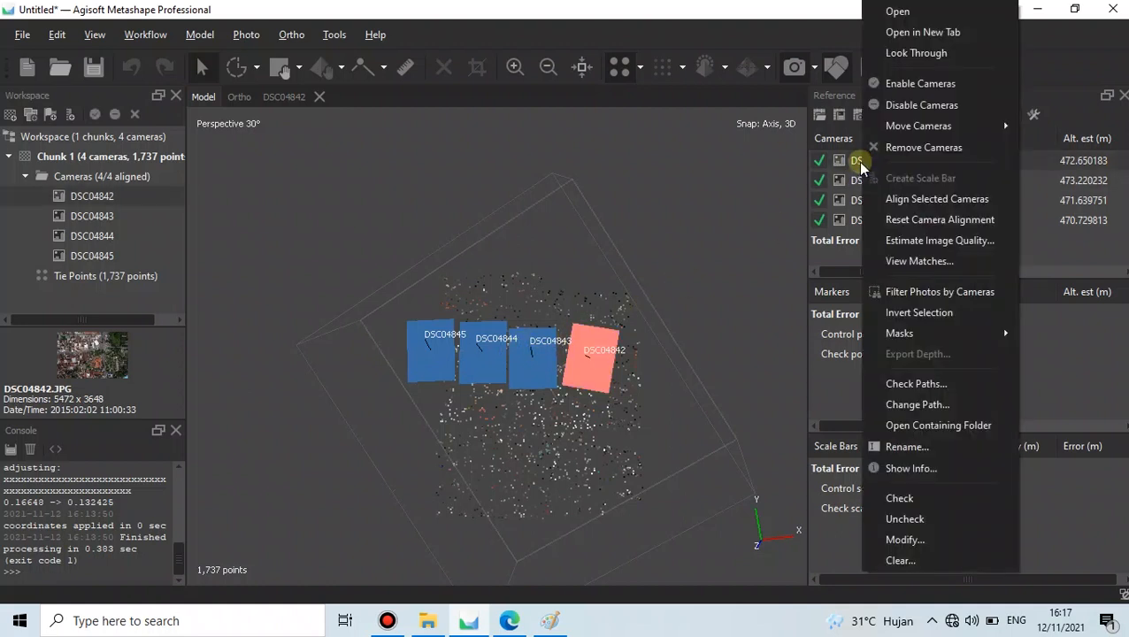
click(852, 164)
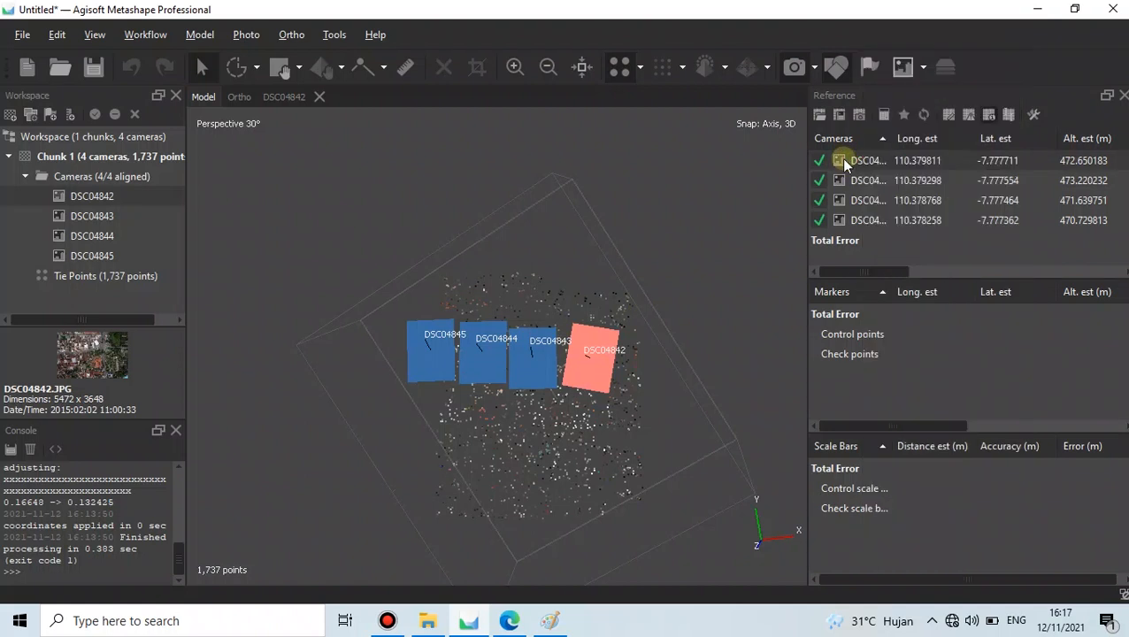
right_click(842, 159)
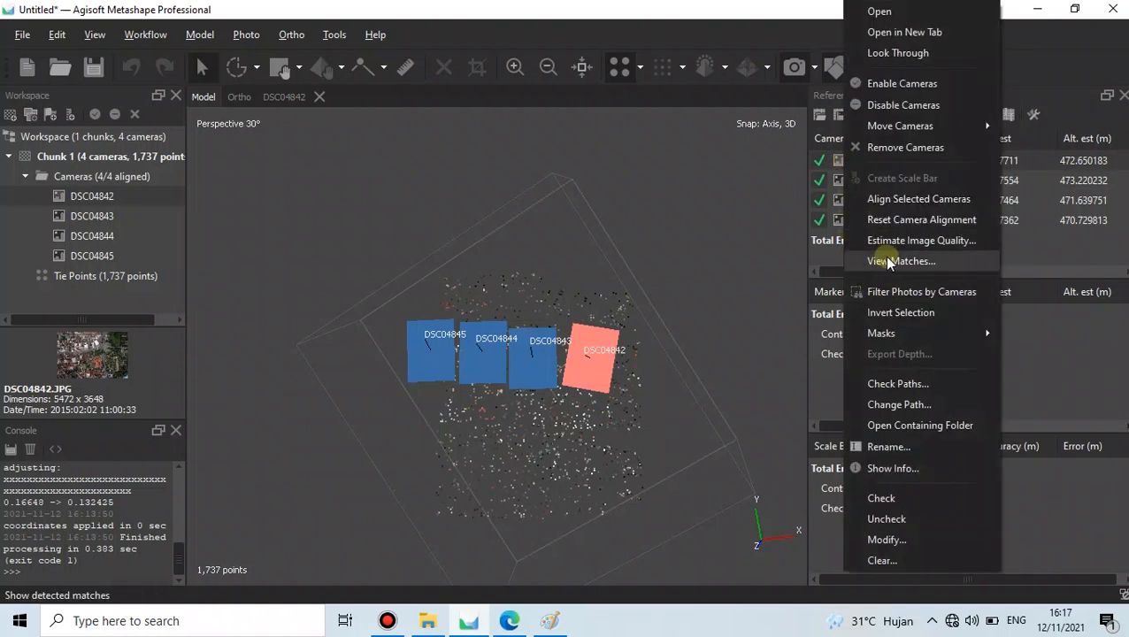
click(952, 268)
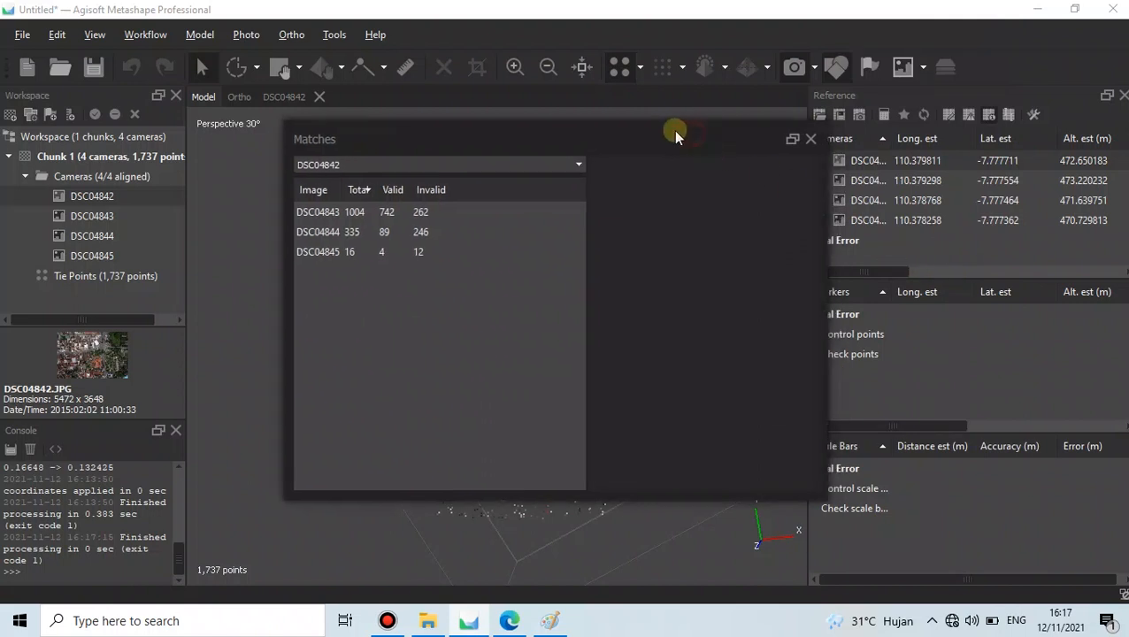
drag(673, 130, 634, 124)
click(385, 206)
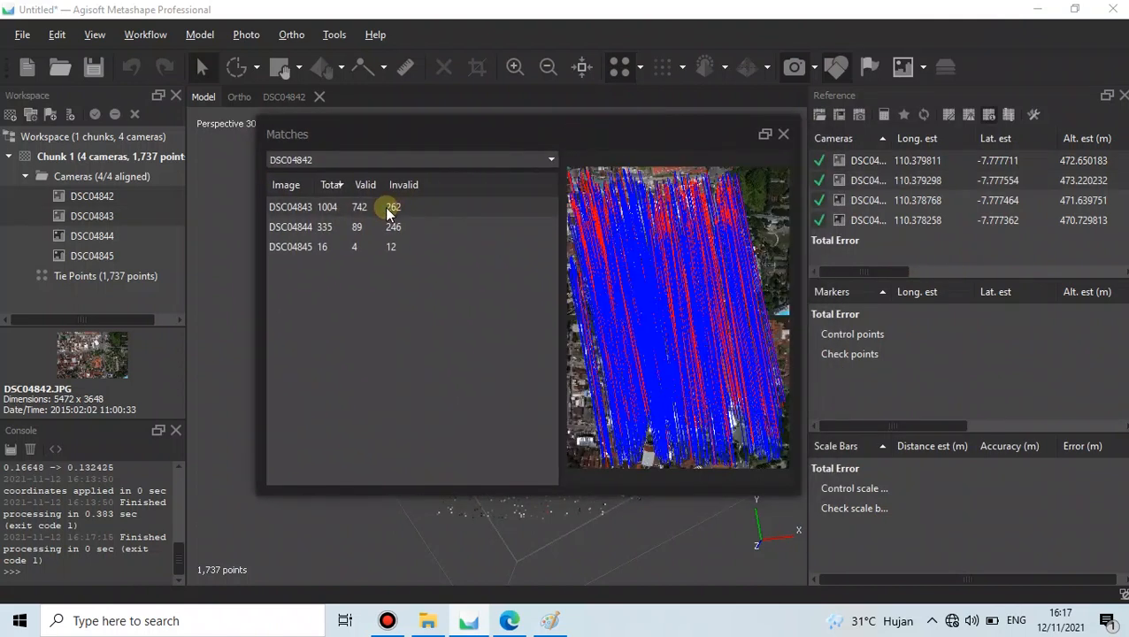
click(323, 161)
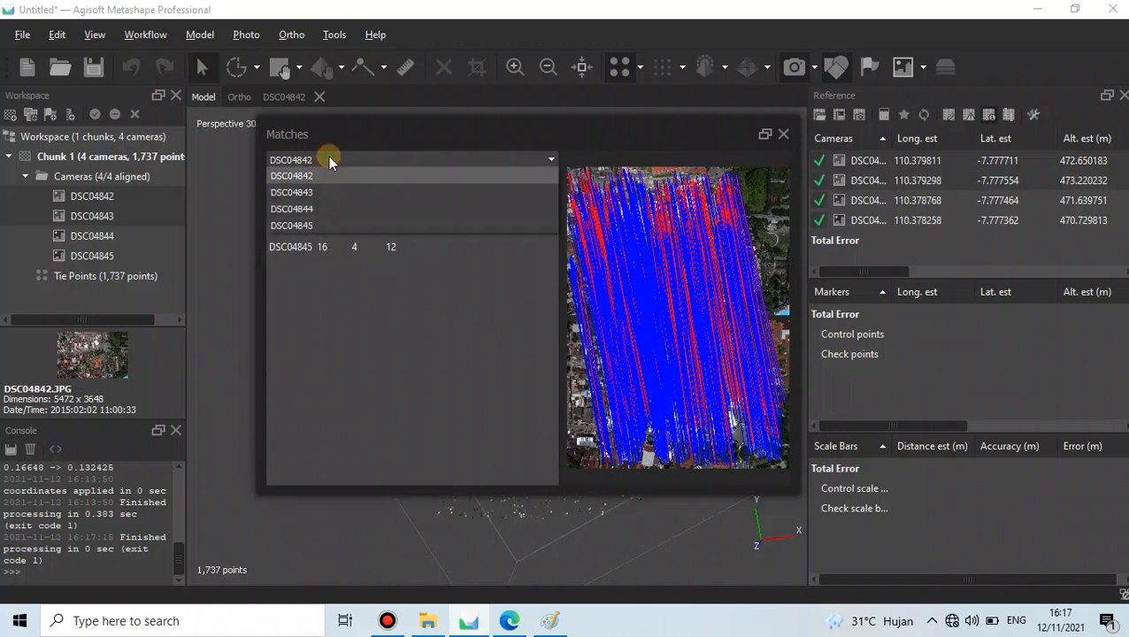
click(336, 170)
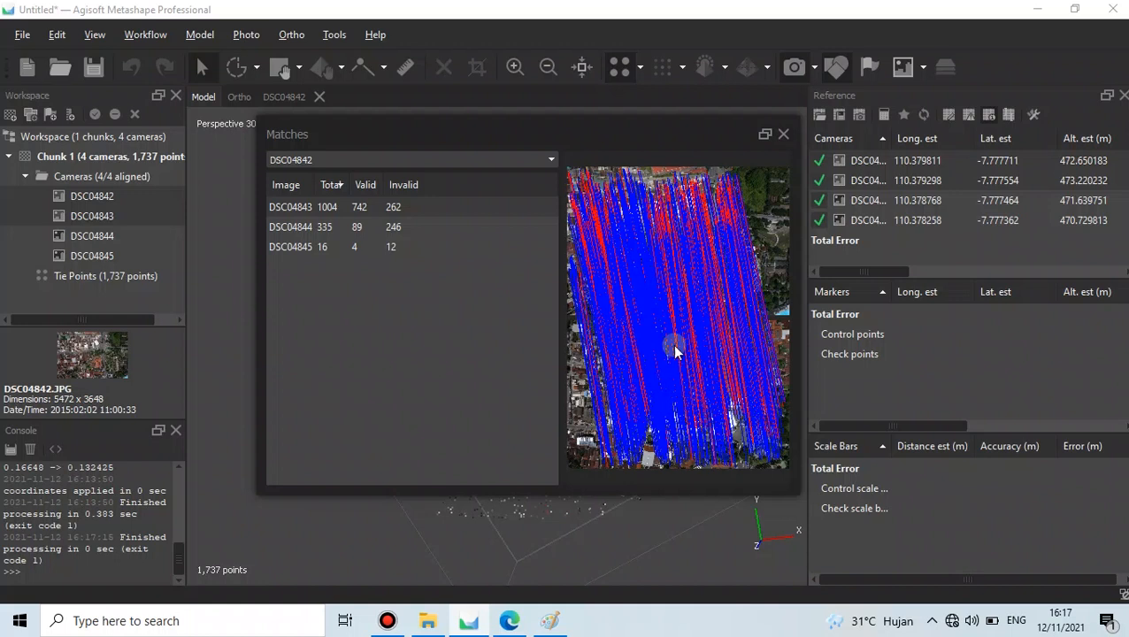
drag(600, 125, 588, 126)
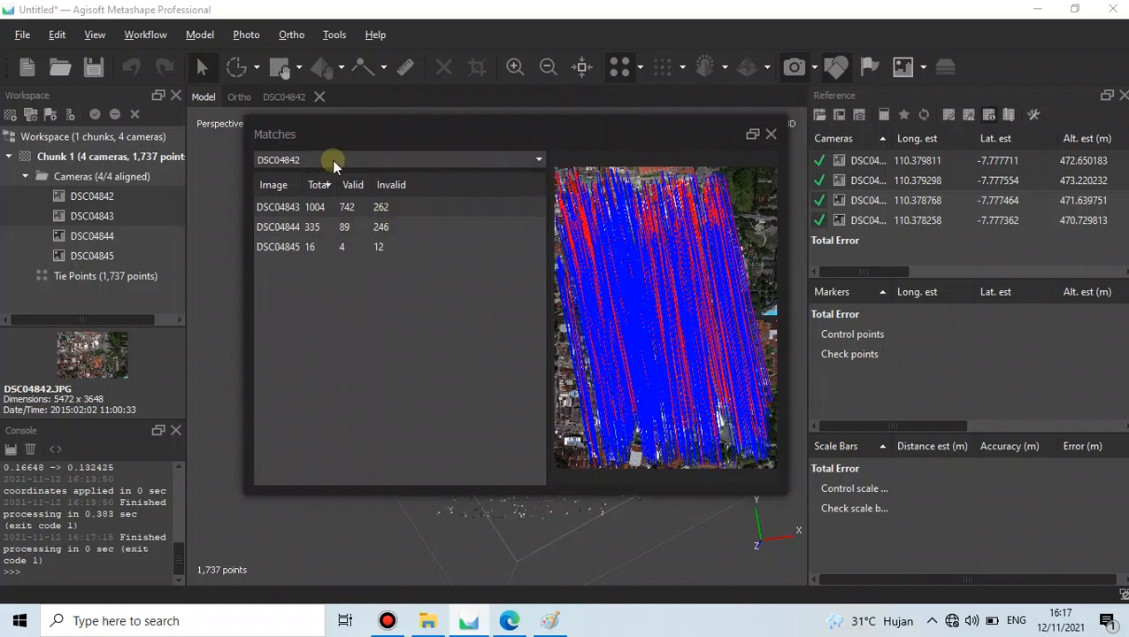
click(383, 246)
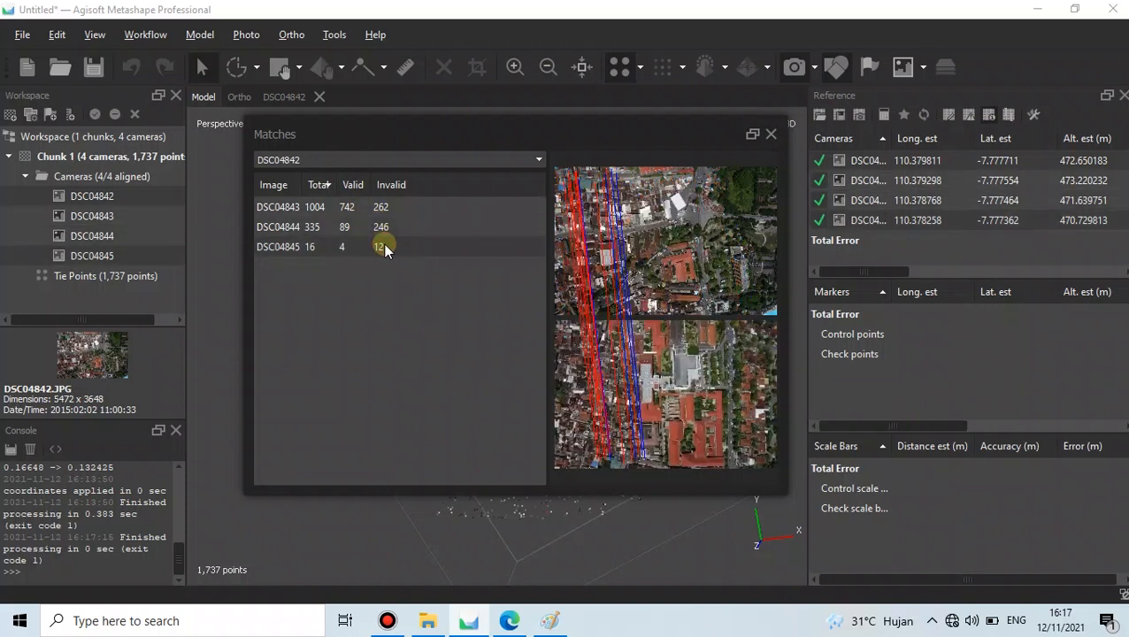
click(395, 215)
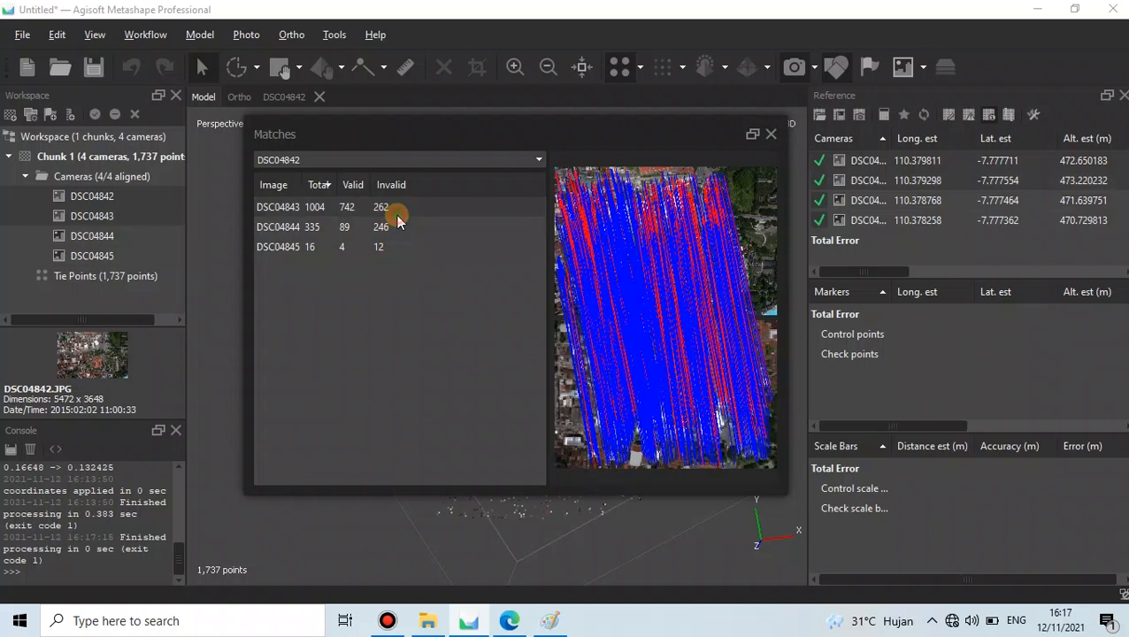
click(771, 134)
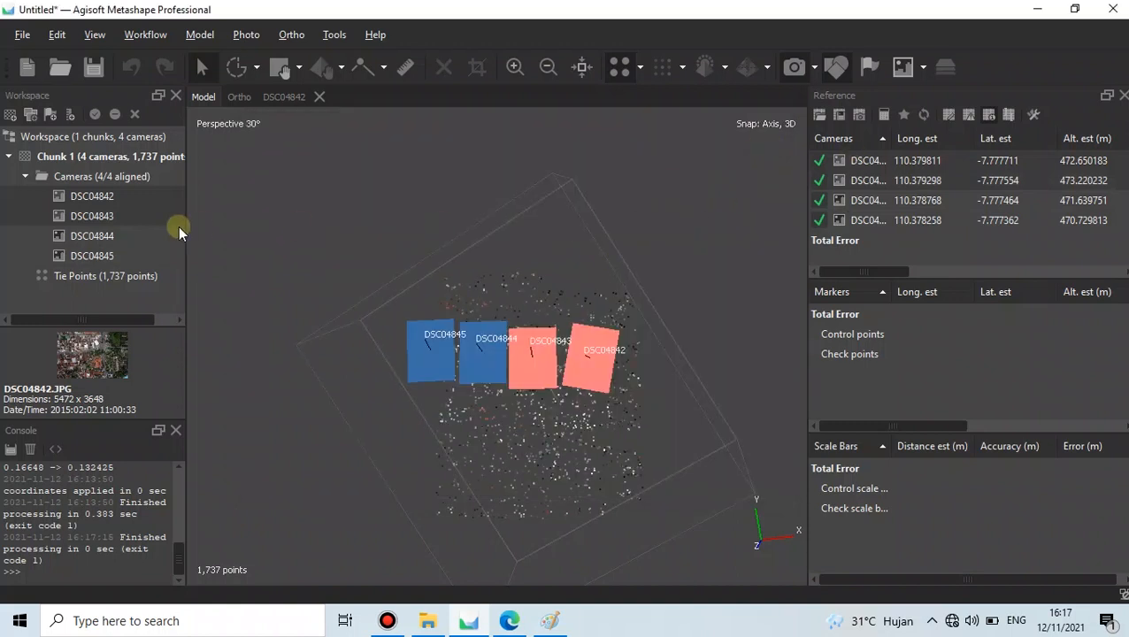
click(139, 196)
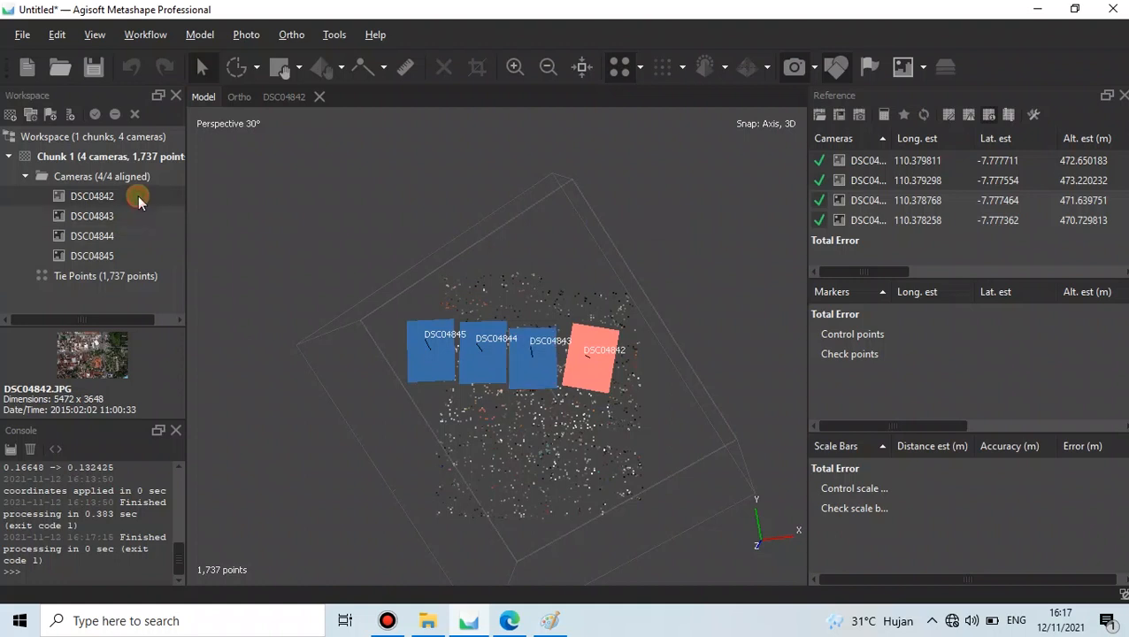
drag(451, 281, 548, 341)
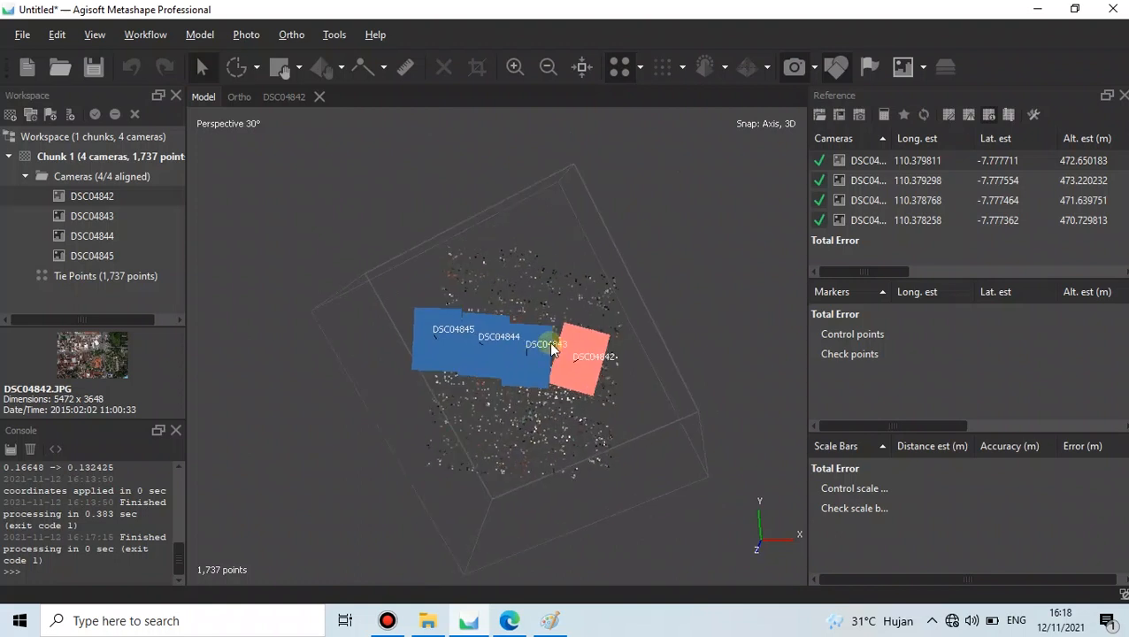
click(509, 620)
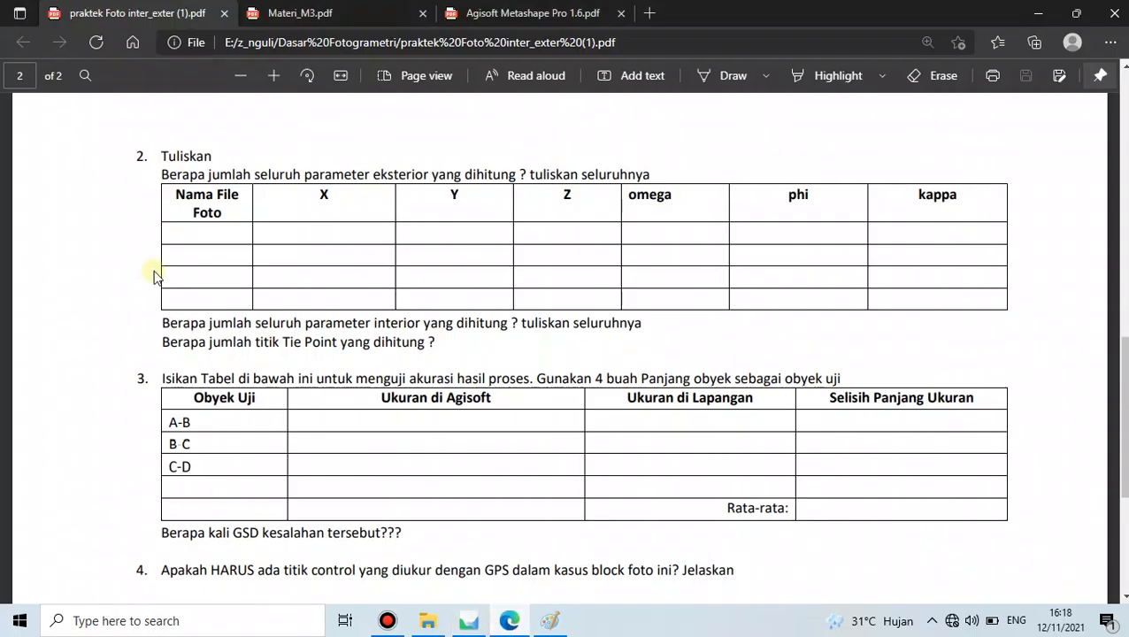
scroll(172, 282, up, 3)
scroll(184, 298, down, 3)
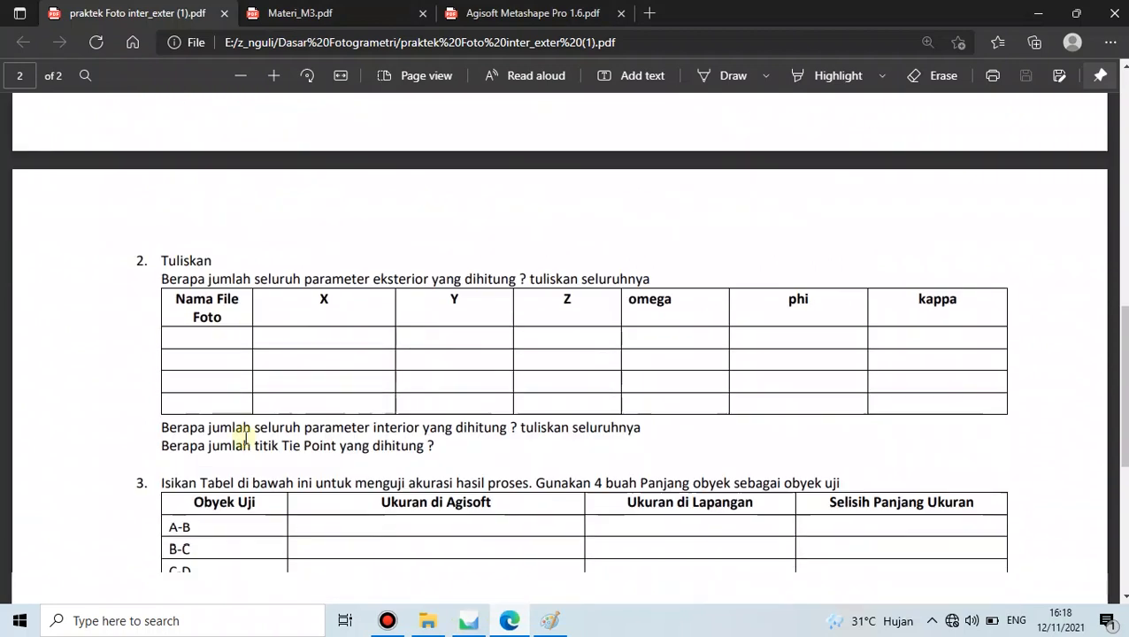
click(469, 620)
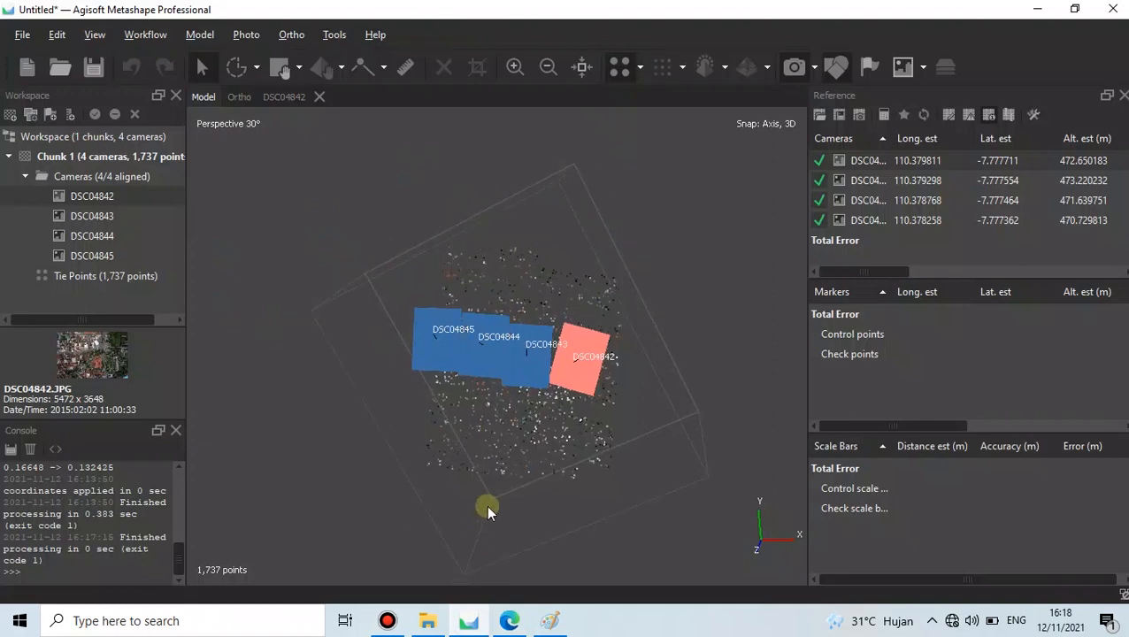
click(510, 620)
scroll(227, 337, down, 2)
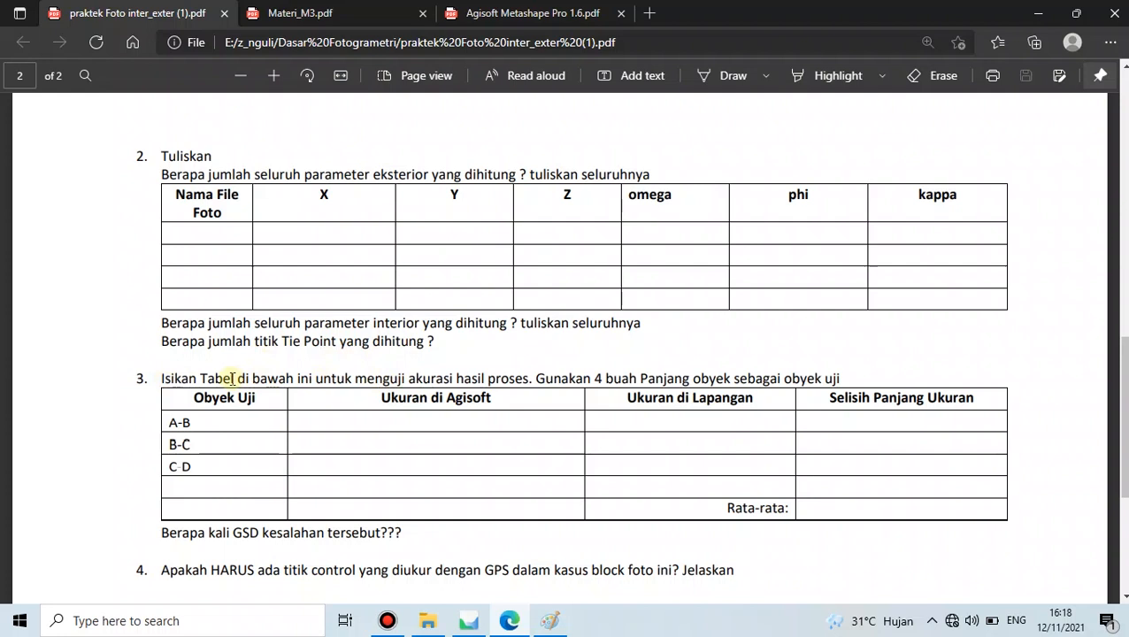
click(510, 620)
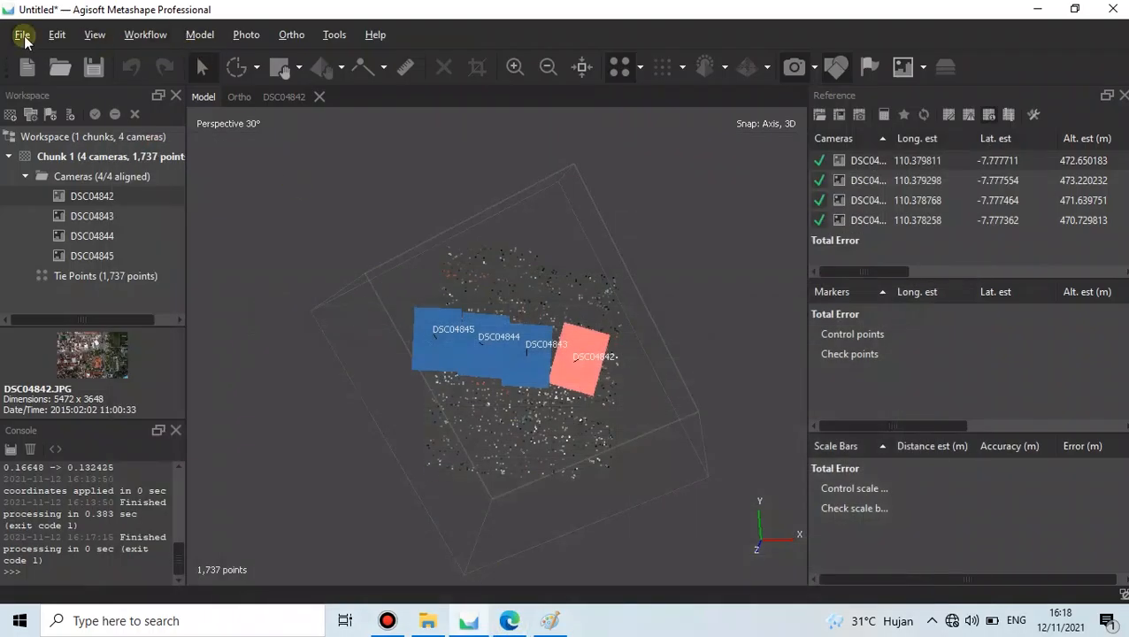
- Generate the processing report as a PDF from File > Export
click(22, 35)
mouse_move(63, 197)
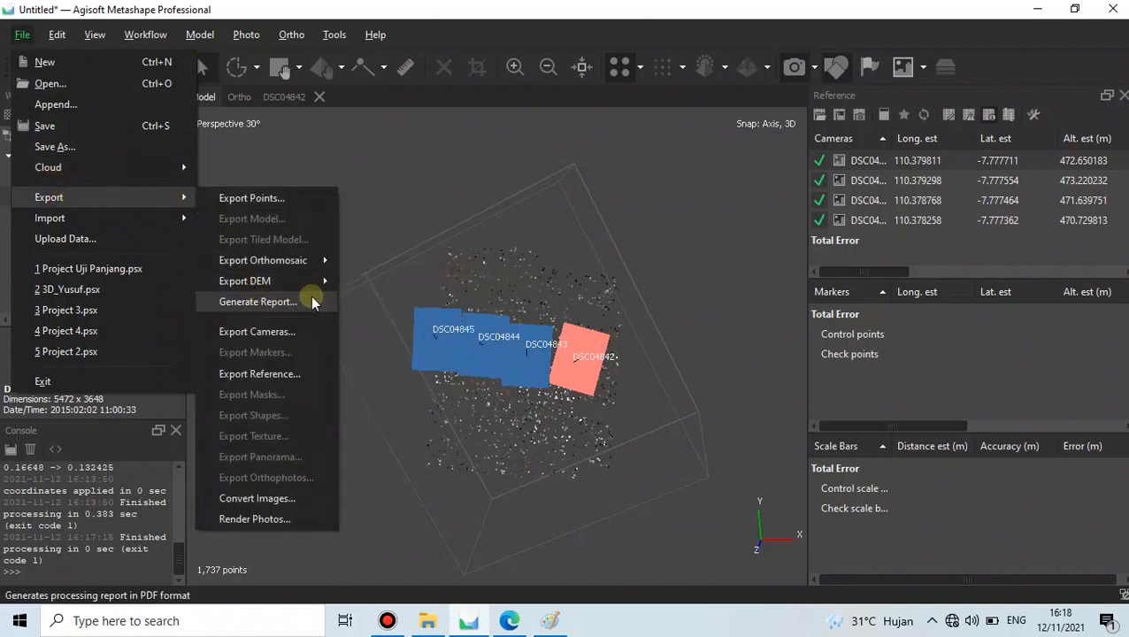
click(511, 33)
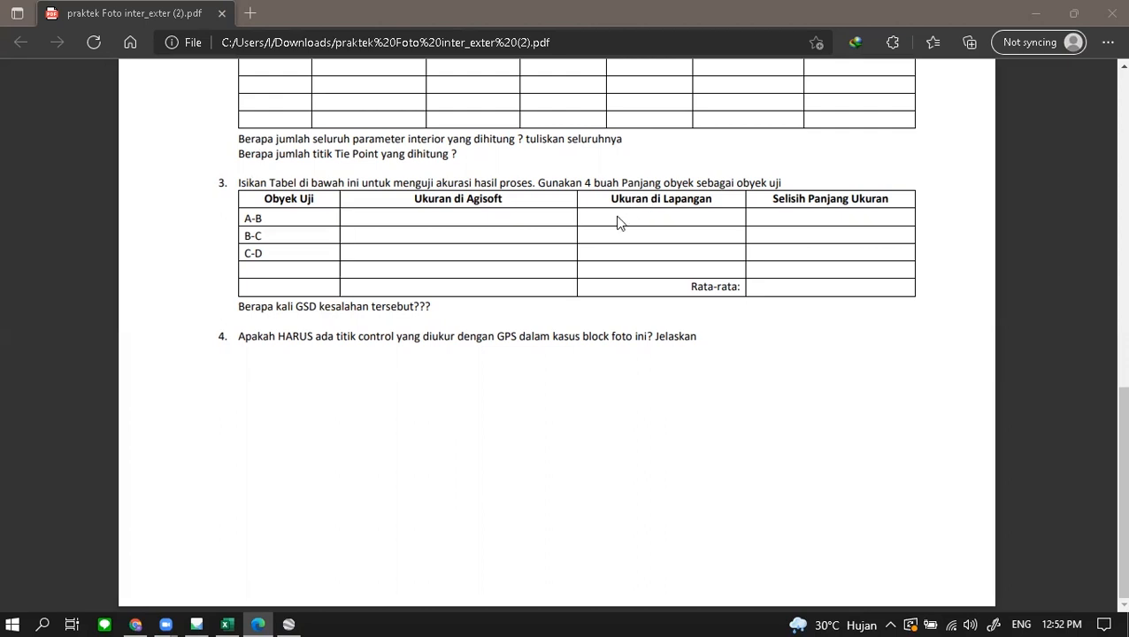
- Pan and zoom photo DSC04843 onto the red roof
click(193, 619)
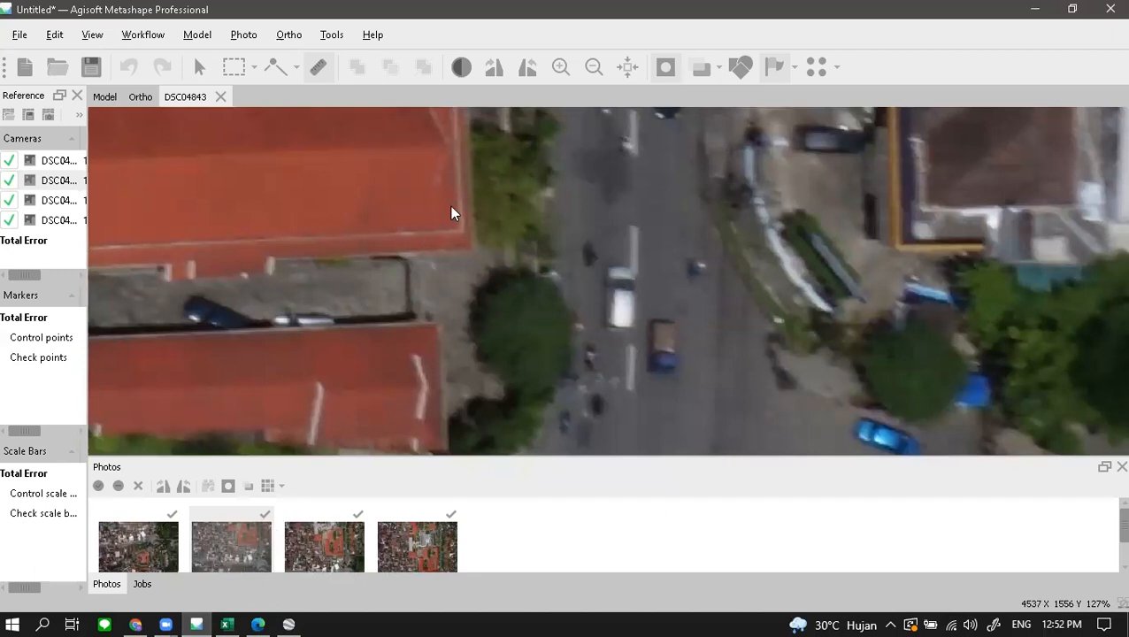
scroll(451, 213, down, 2)
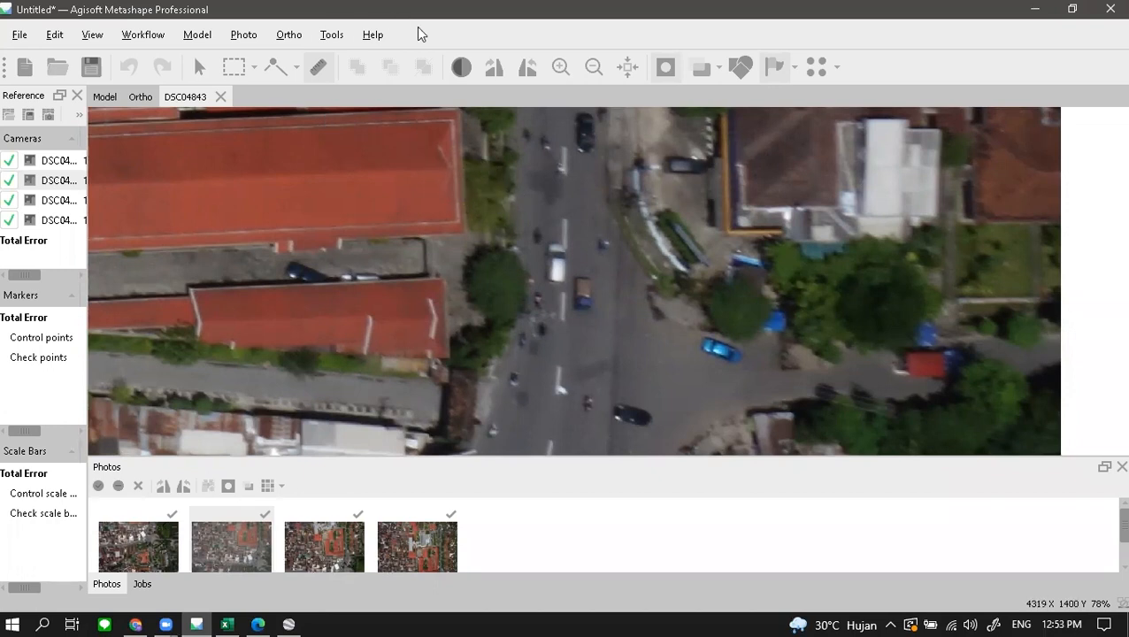
click(199, 66)
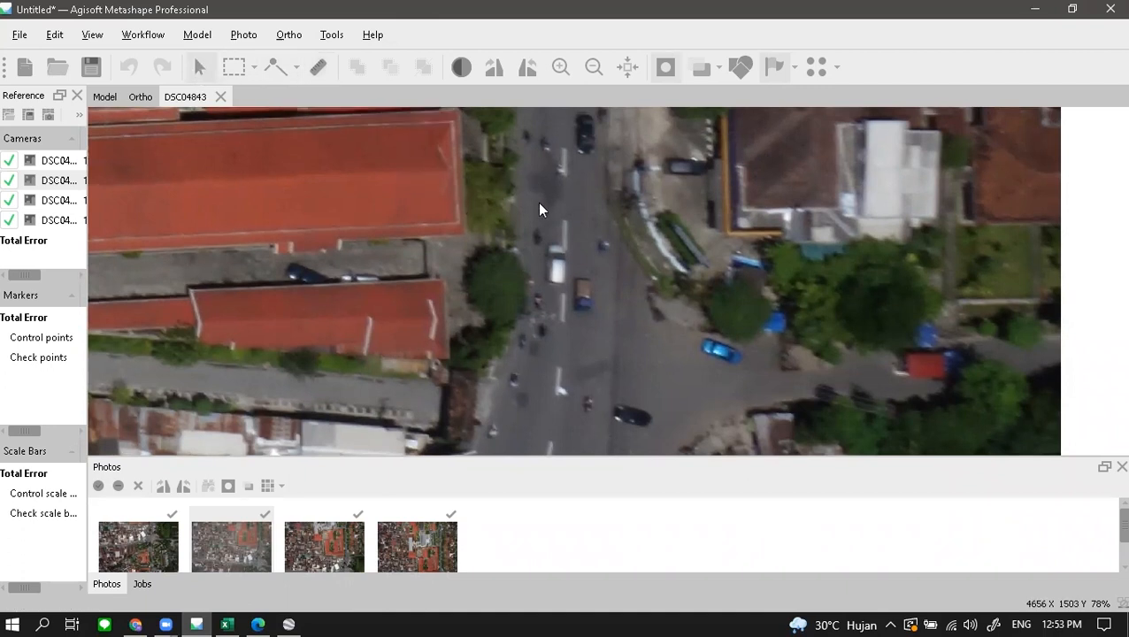
drag(529, 176, 567, 252)
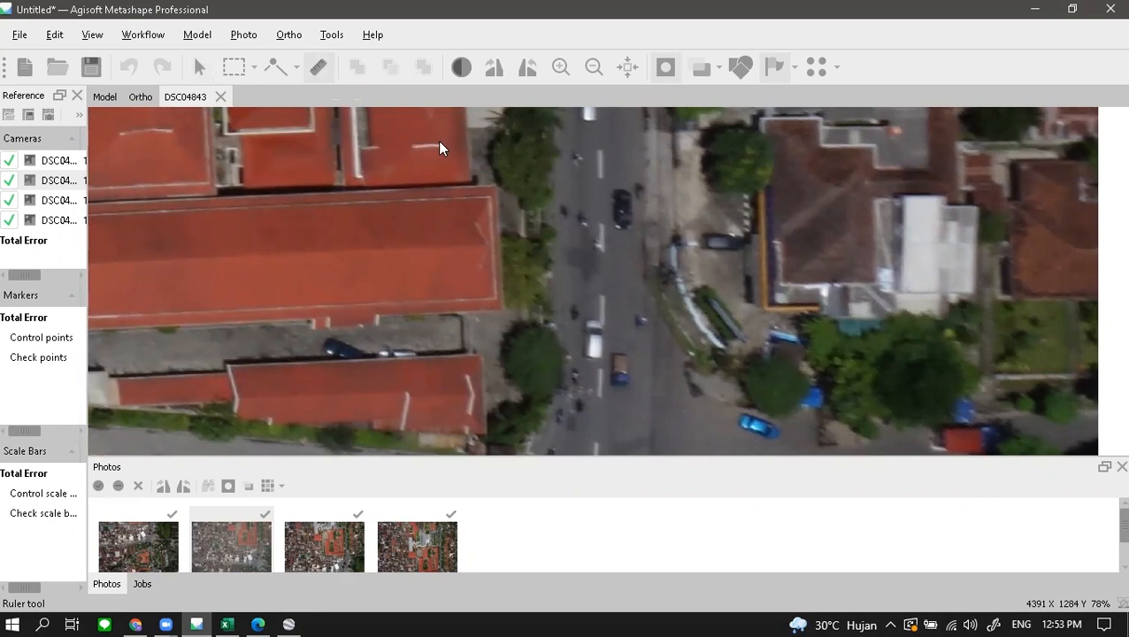
scroll(512, 198, up, 2)
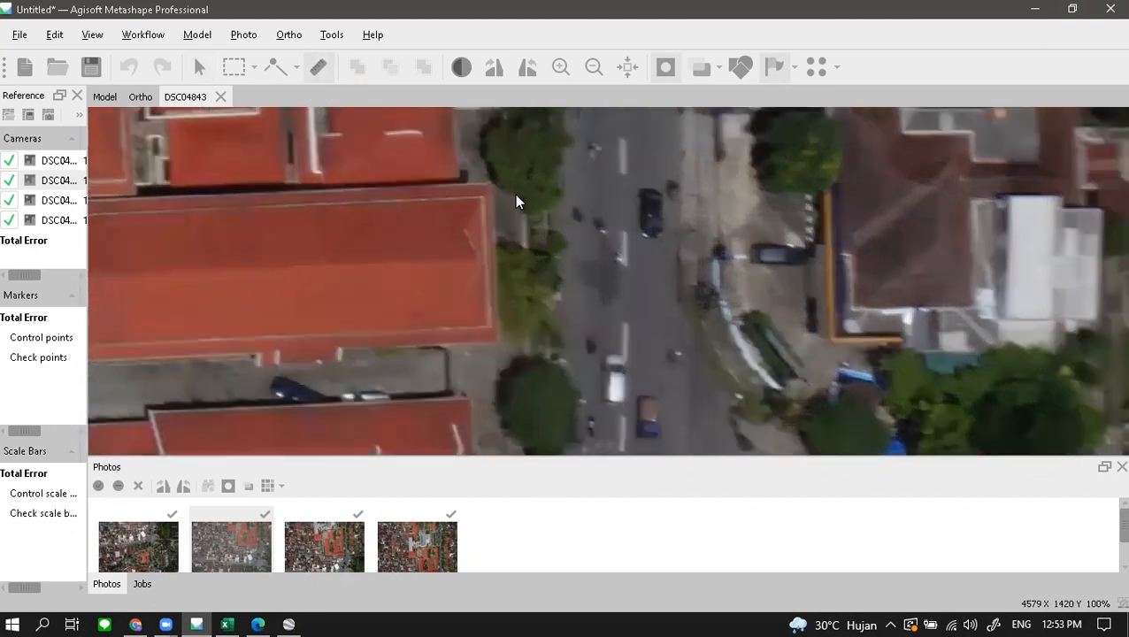
scroll(482, 231, up, 1)
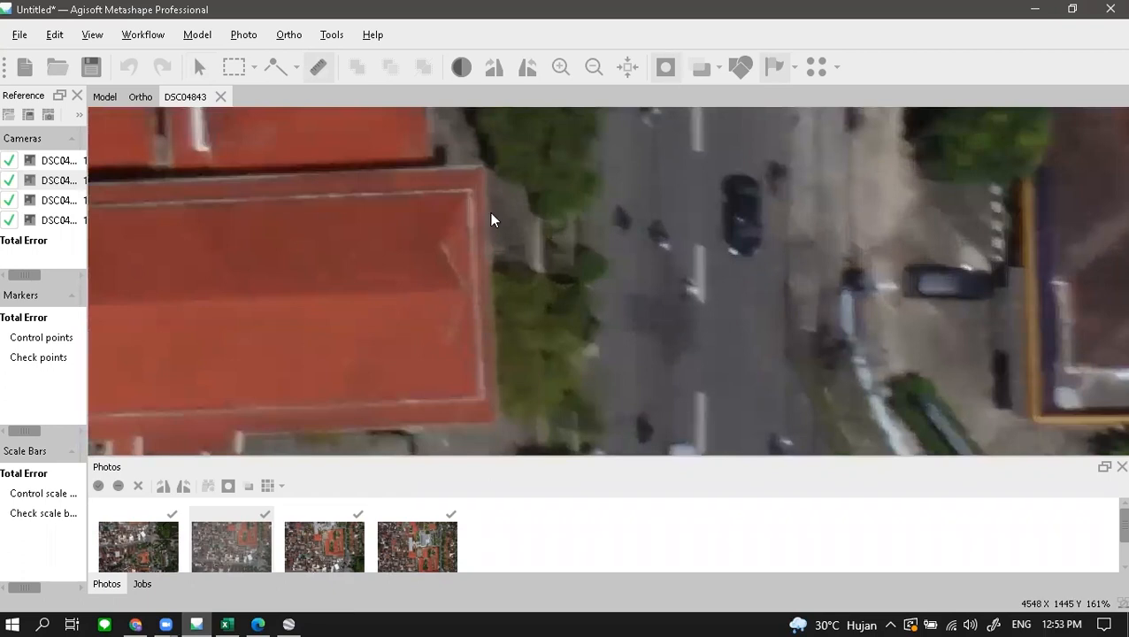
scroll(471, 196, up, 1)
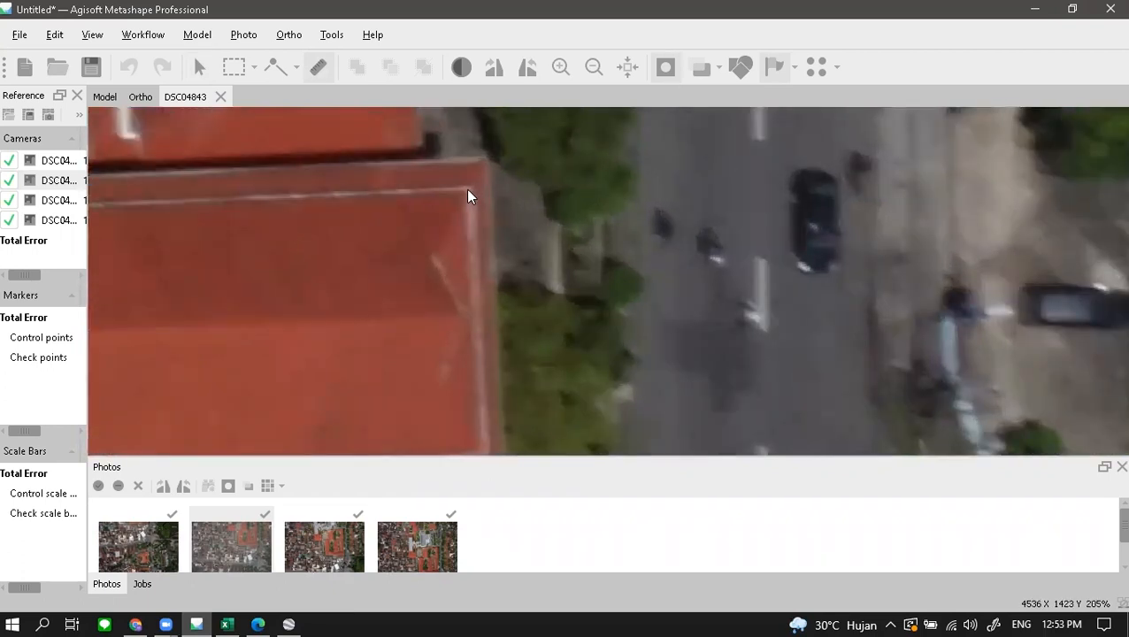
- Measure the roof edge between its two corners as 10.9 m
click(471, 189)
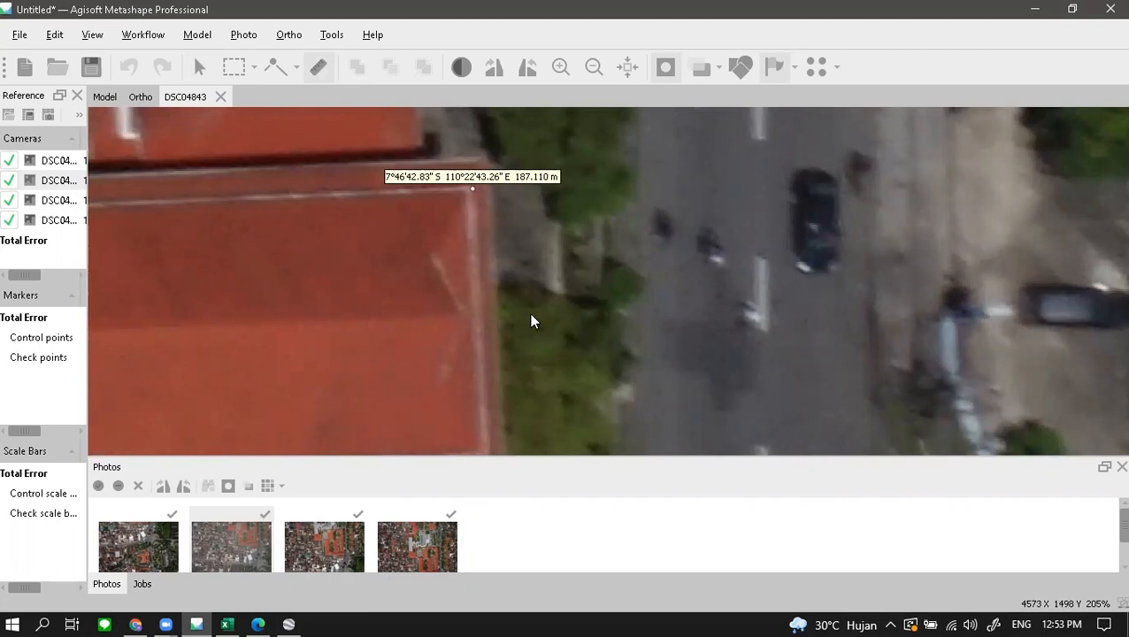
click(552, 331)
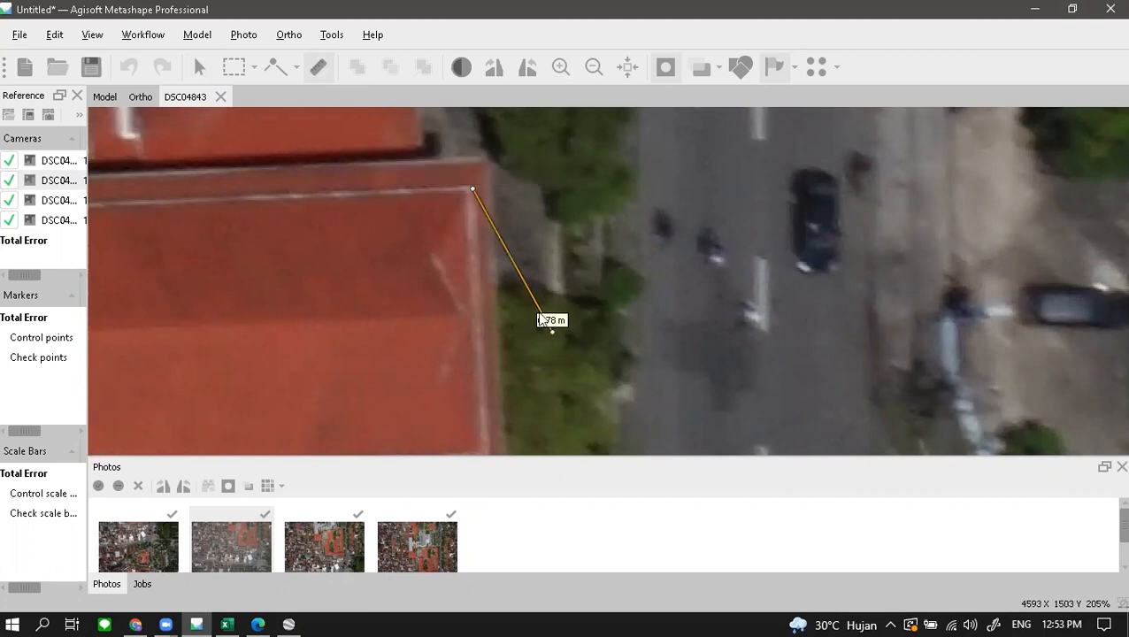
click(470, 189)
middle_drag(545, 362, 528, 172)
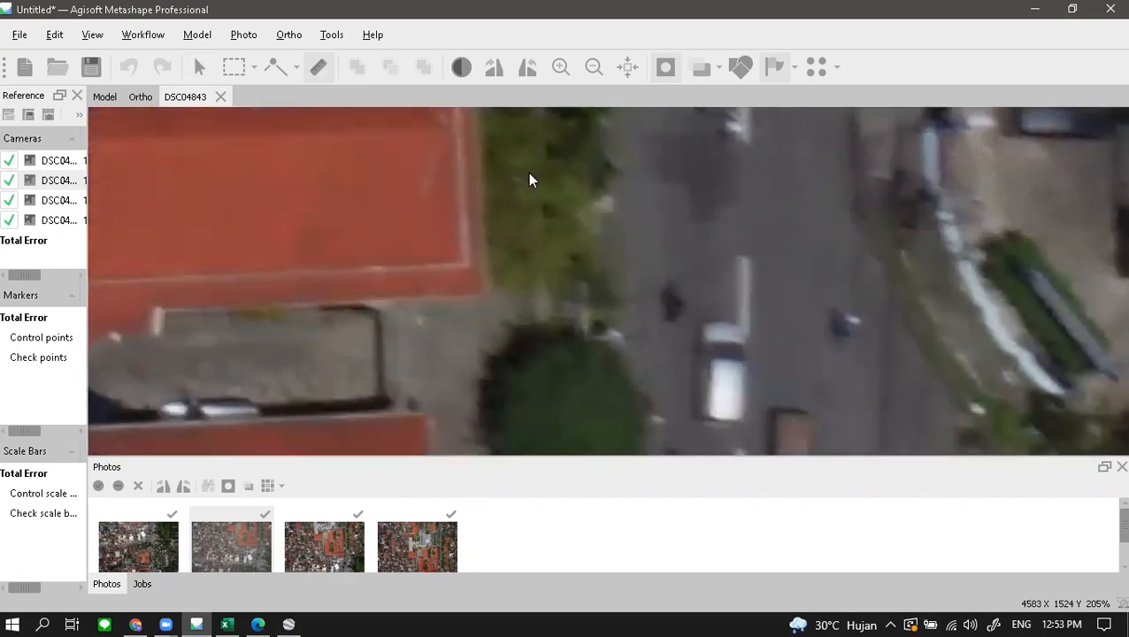
scroll(475, 263, up, 2)
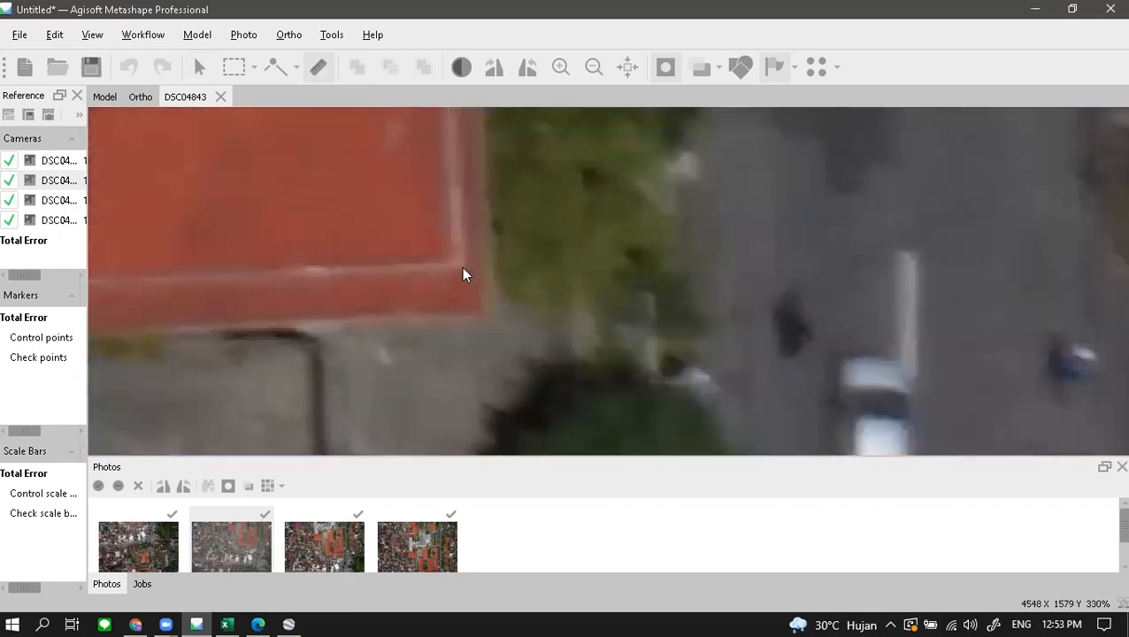
click(463, 272)
scroll(514, 244, down, 2)
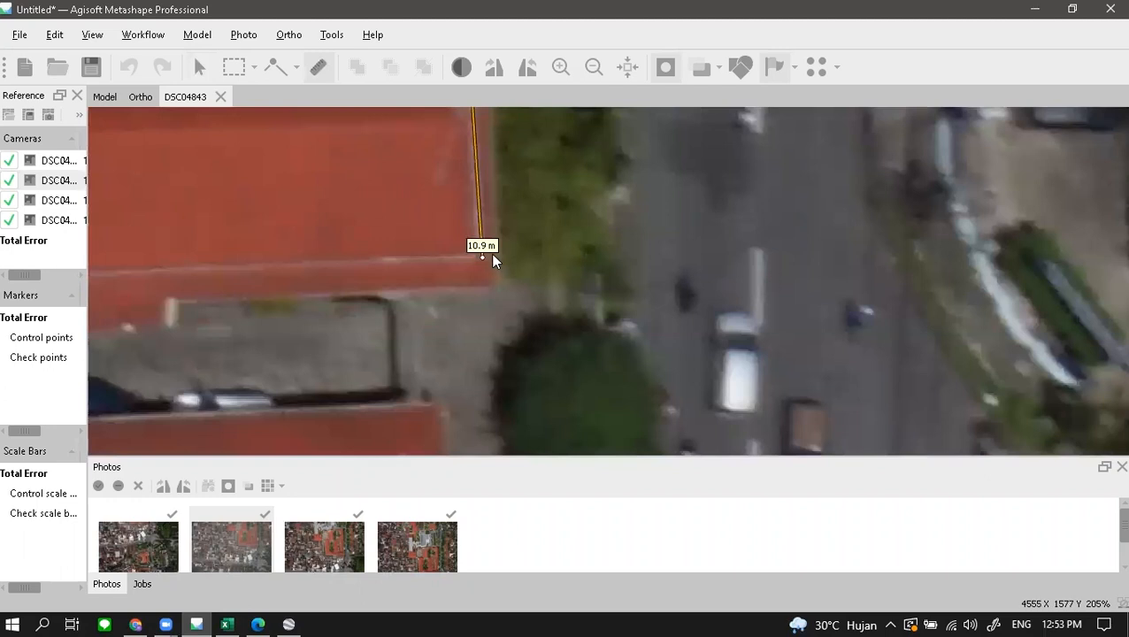
scroll(504, 219, down, 1)
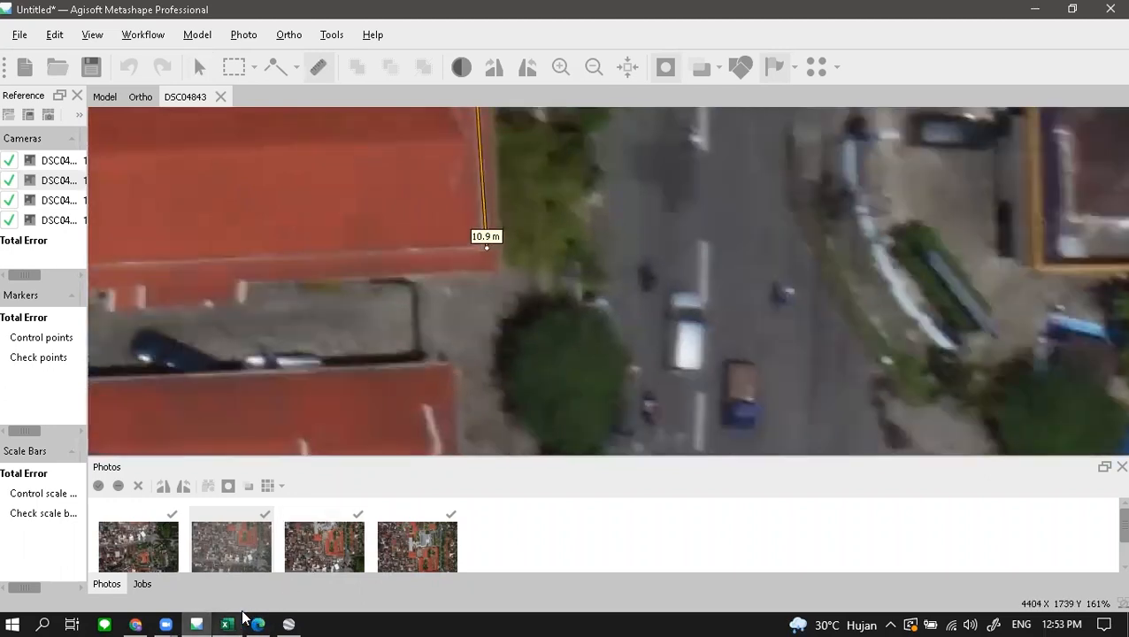
mouse_move(238, 619)
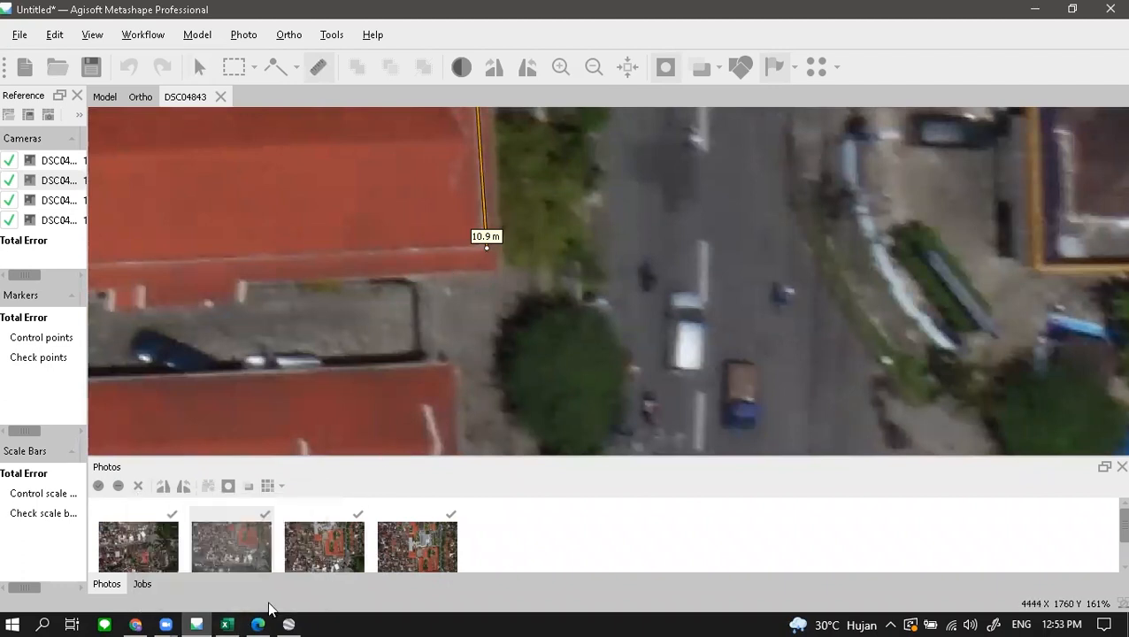
- Enter the 10.9 m photo length in Excel cell A2 and minimize the workbook
click(227, 622)
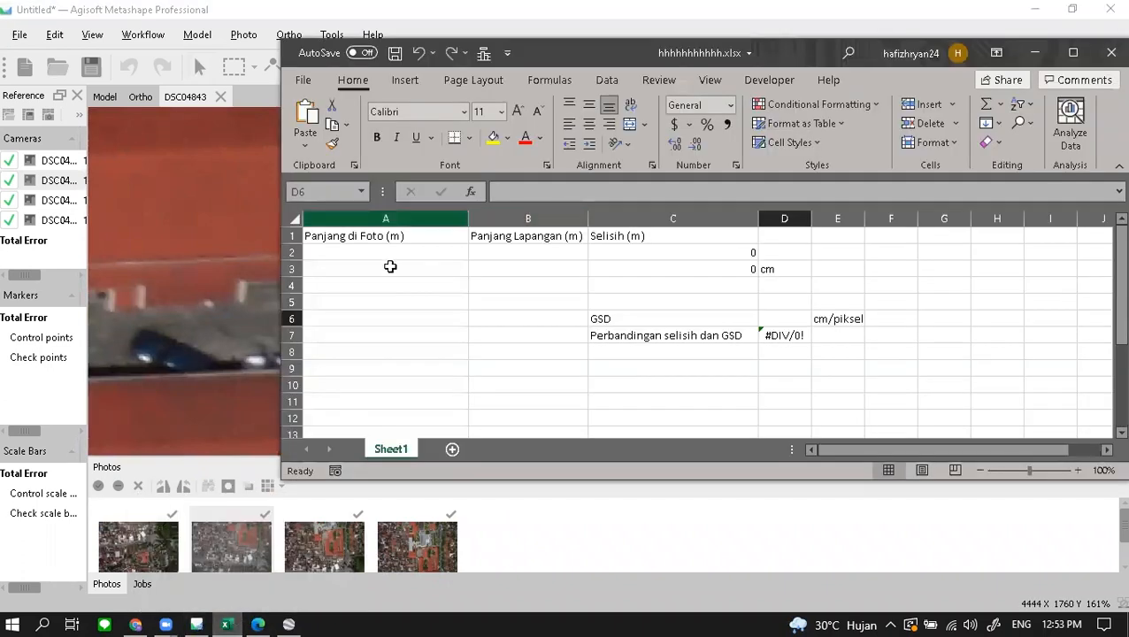
click(369, 251)
text(10.9)
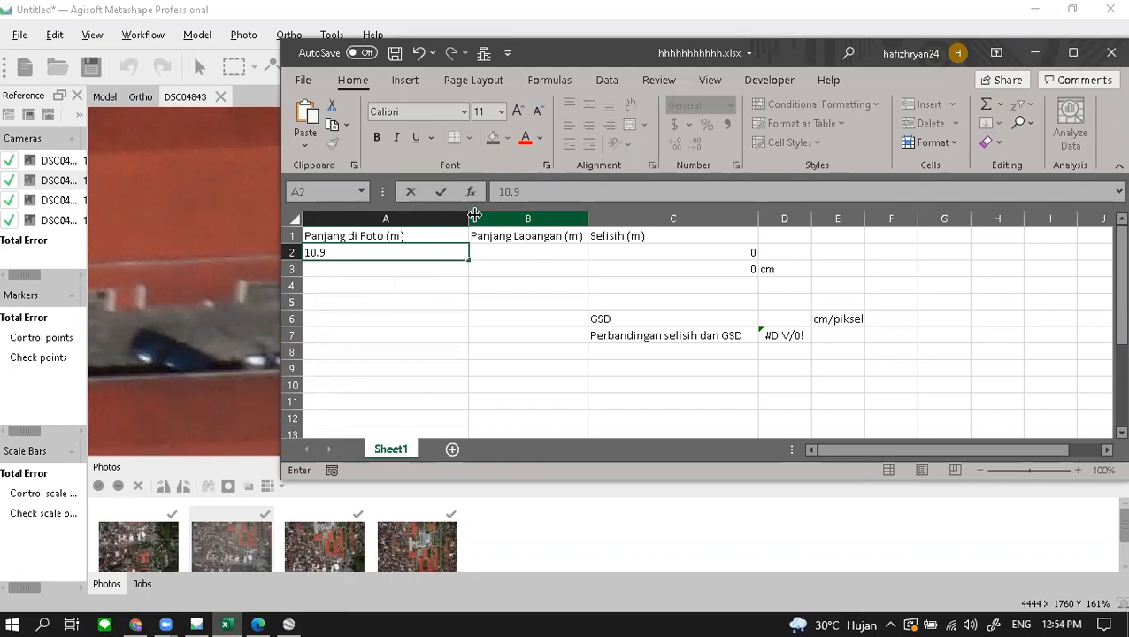
key(Return)
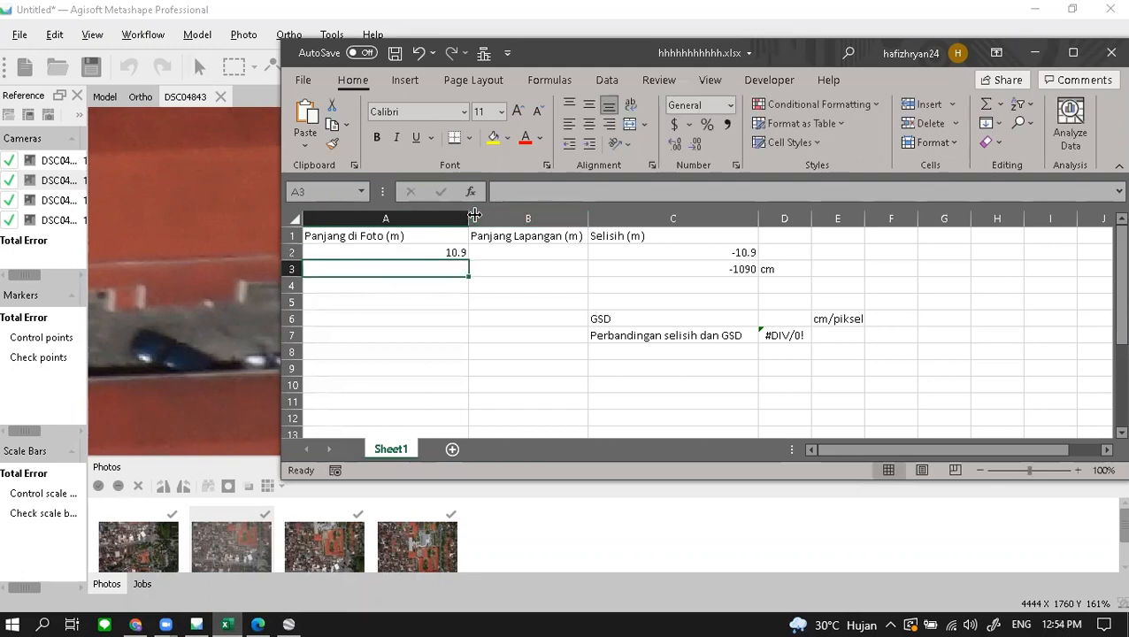
click(1035, 53)
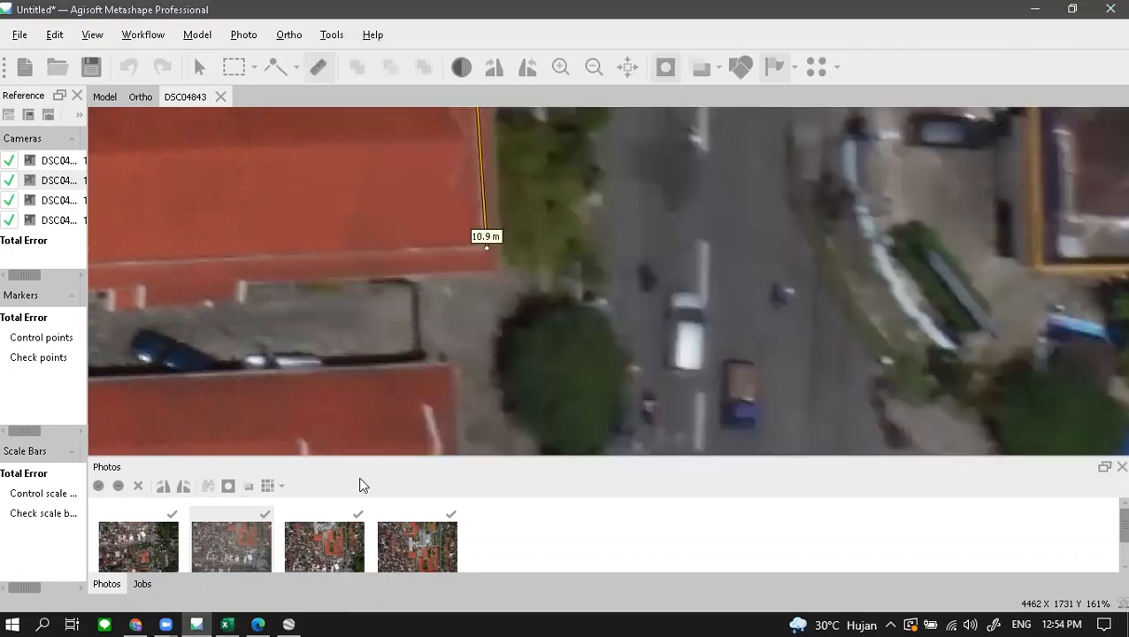
- Measure the same roof edge in Google Earth Pro as 10.81 m, then close the Ruler
click(290, 623)
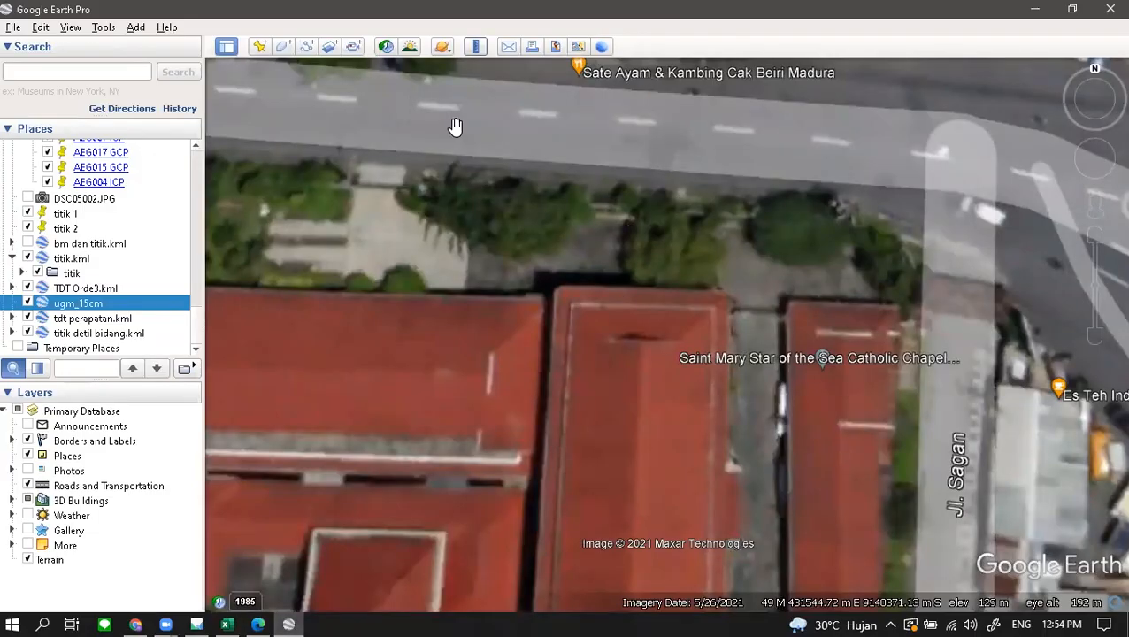
click(475, 46)
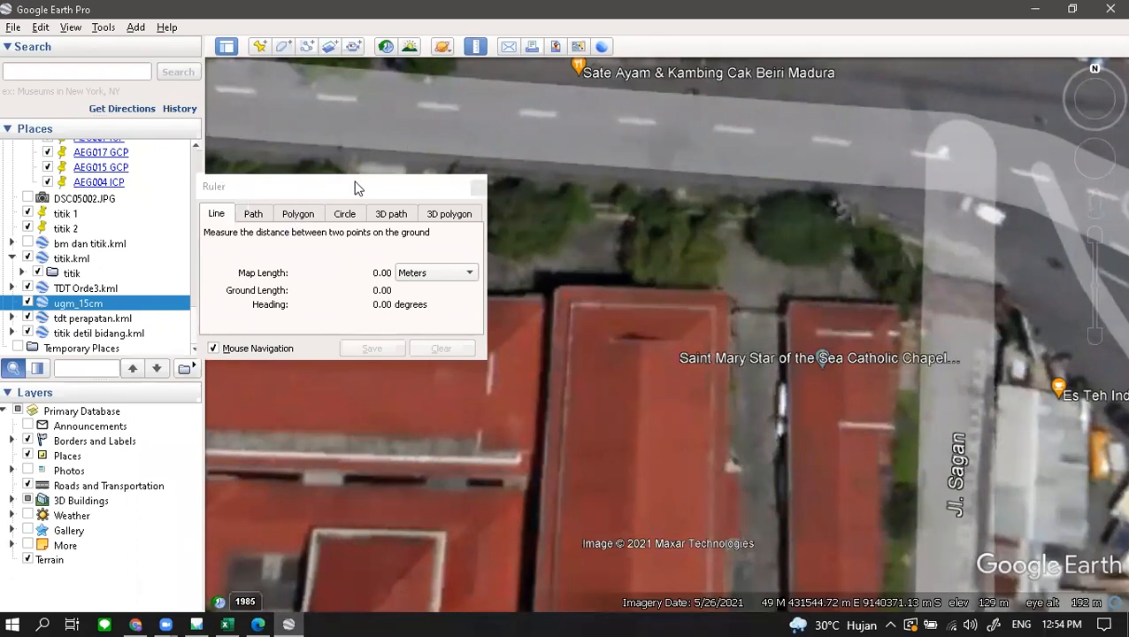
click(440, 183)
drag(440, 183, 438, 93)
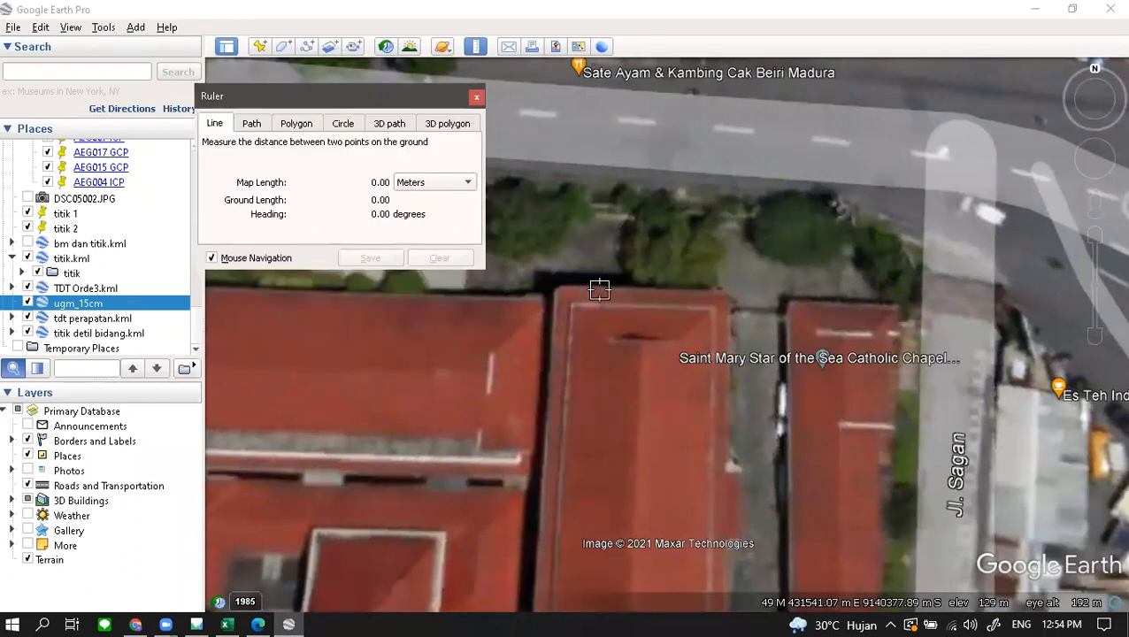
scroll(585, 301, up, 2)
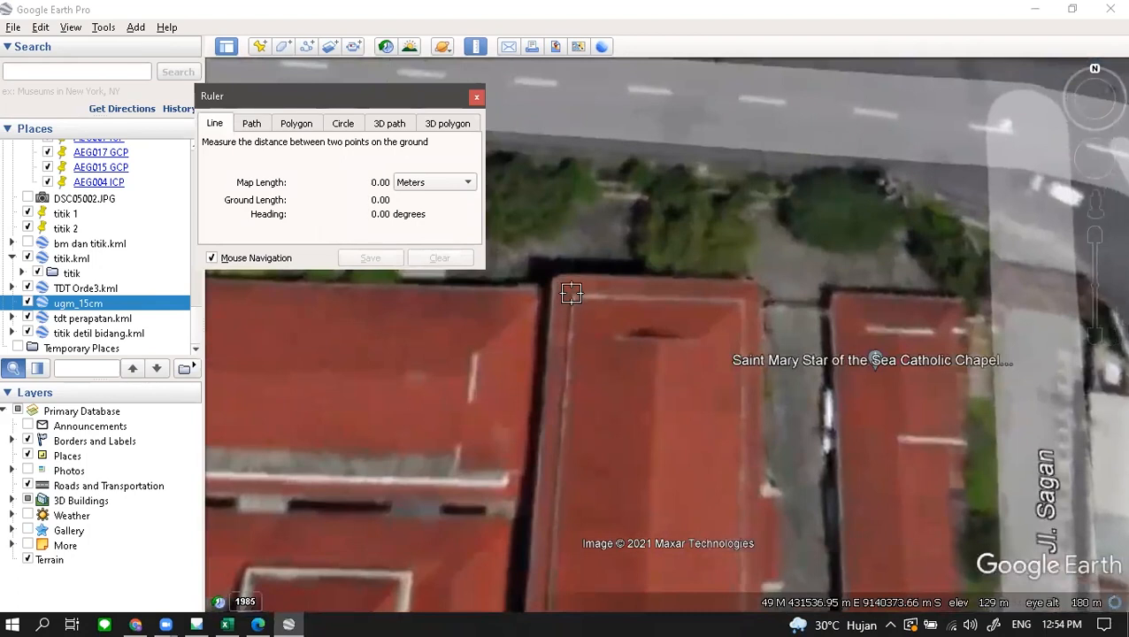
click(571, 293)
click(572, 294)
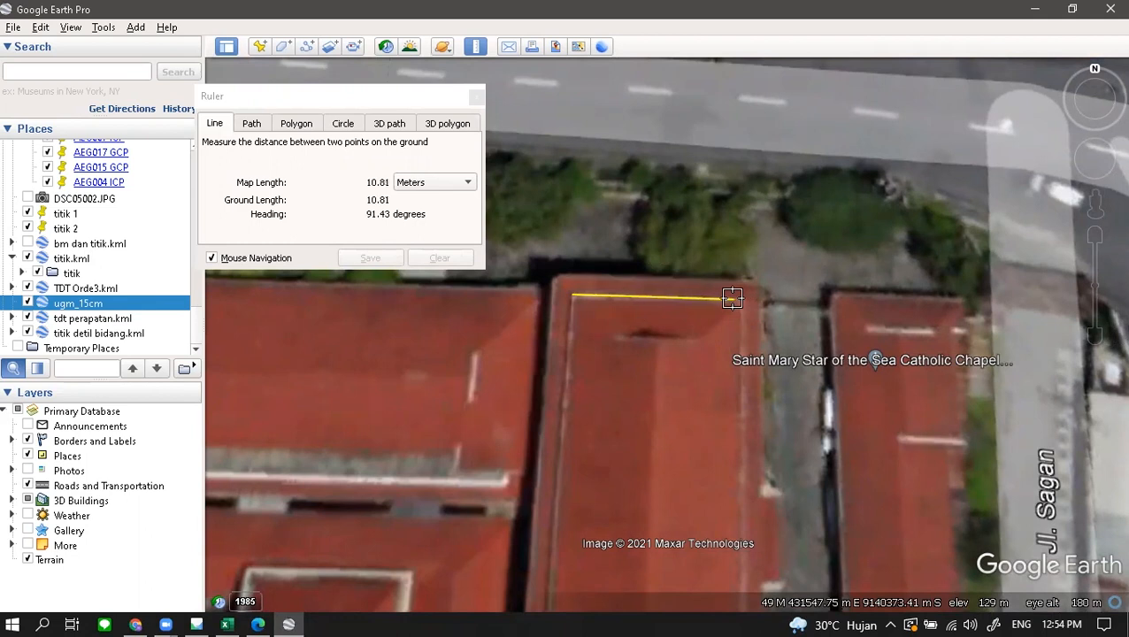
click(732, 298)
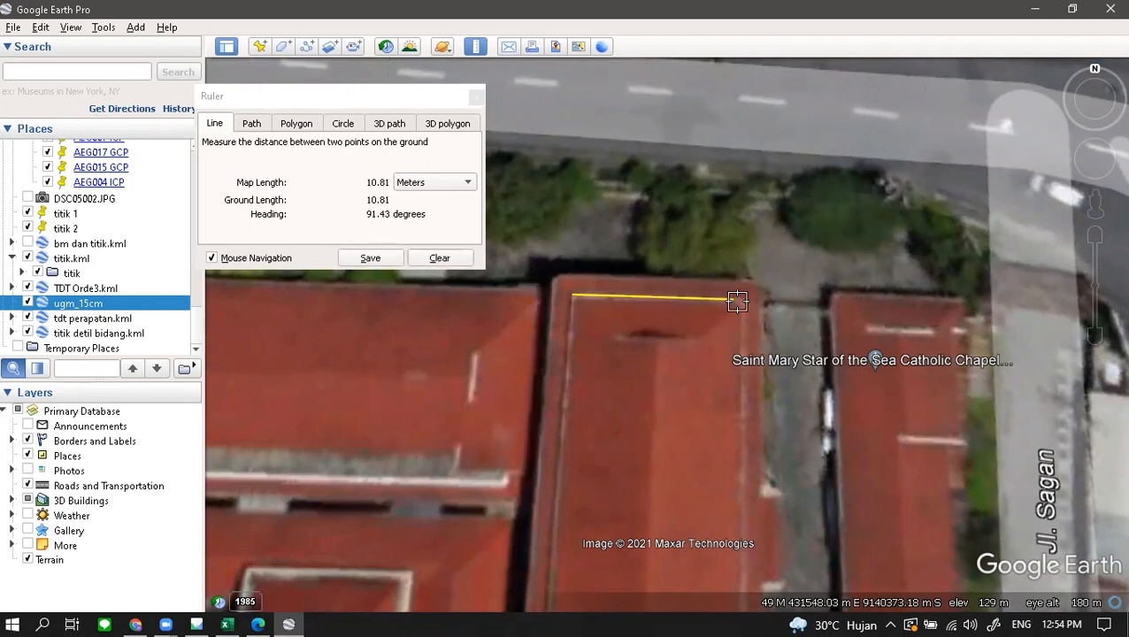
click(477, 97)
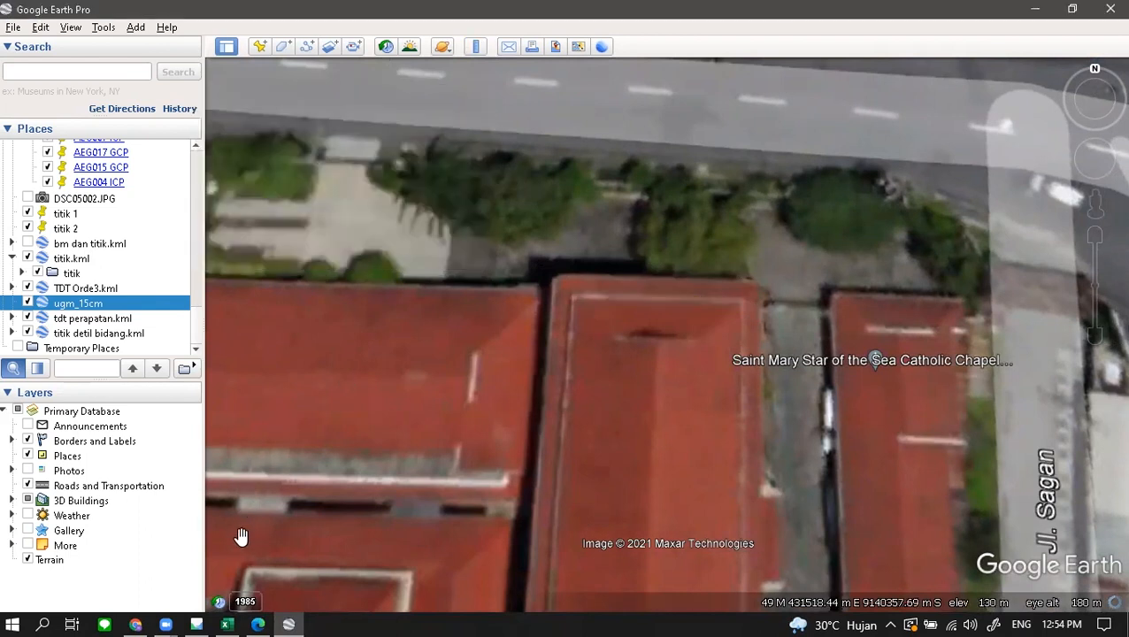
- Enter the 10.81 m field length in cell B2
click(227, 624)
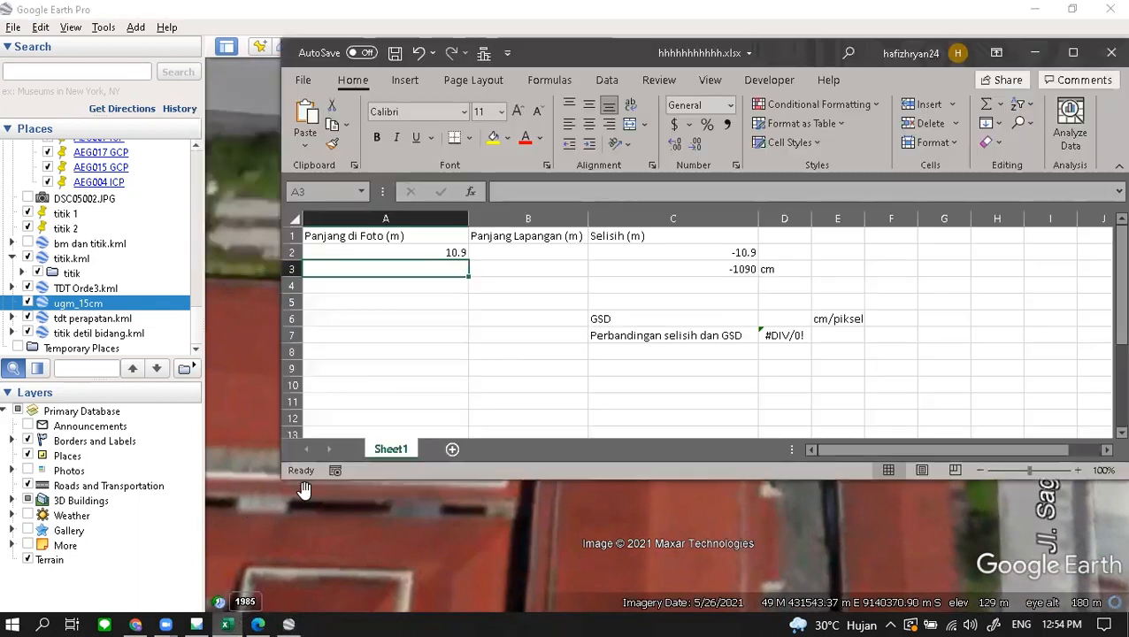
click(546, 252)
text(10.81)
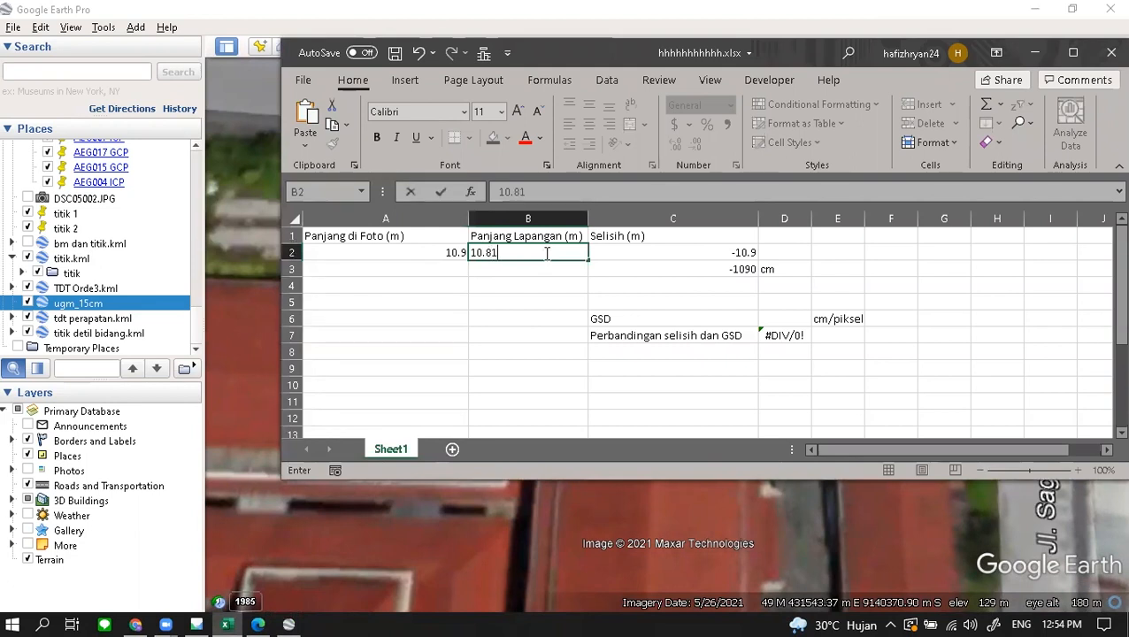
key(Return)
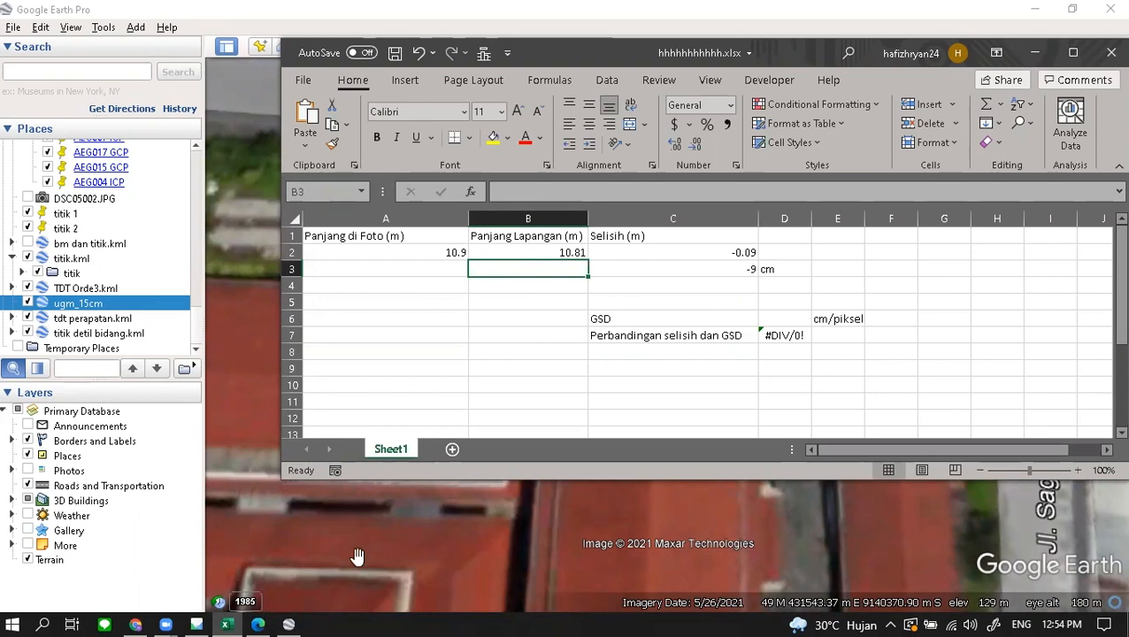
- Read question 3's table headers and the '4 buah Panjang' instruction in the PDF
click(258, 623)
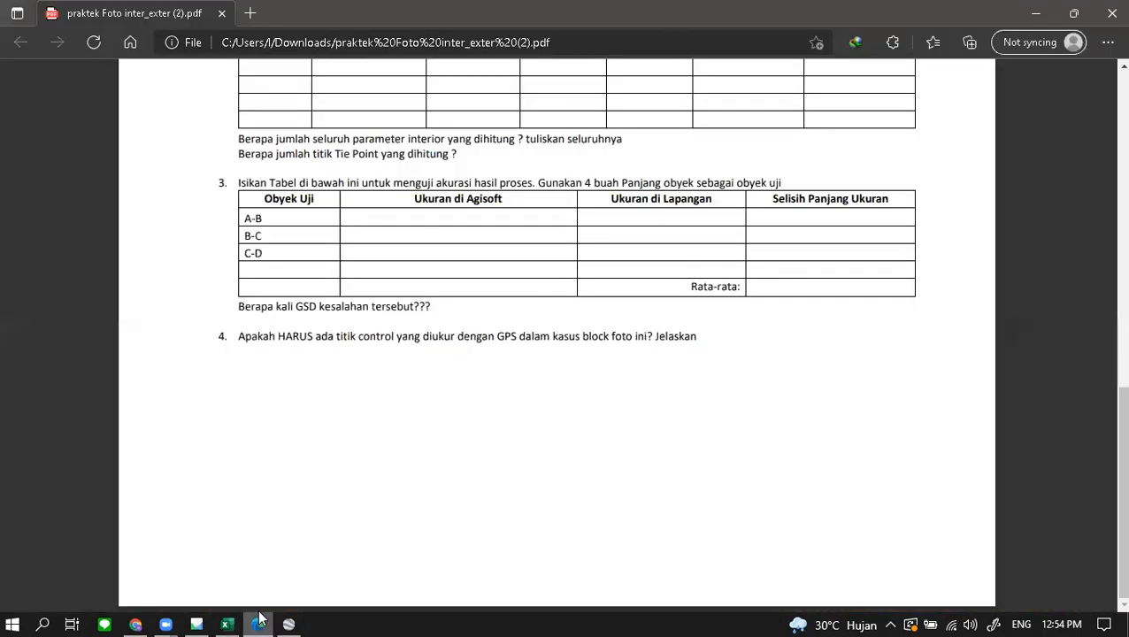
drag(775, 198, 875, 199)
click(654, 189)
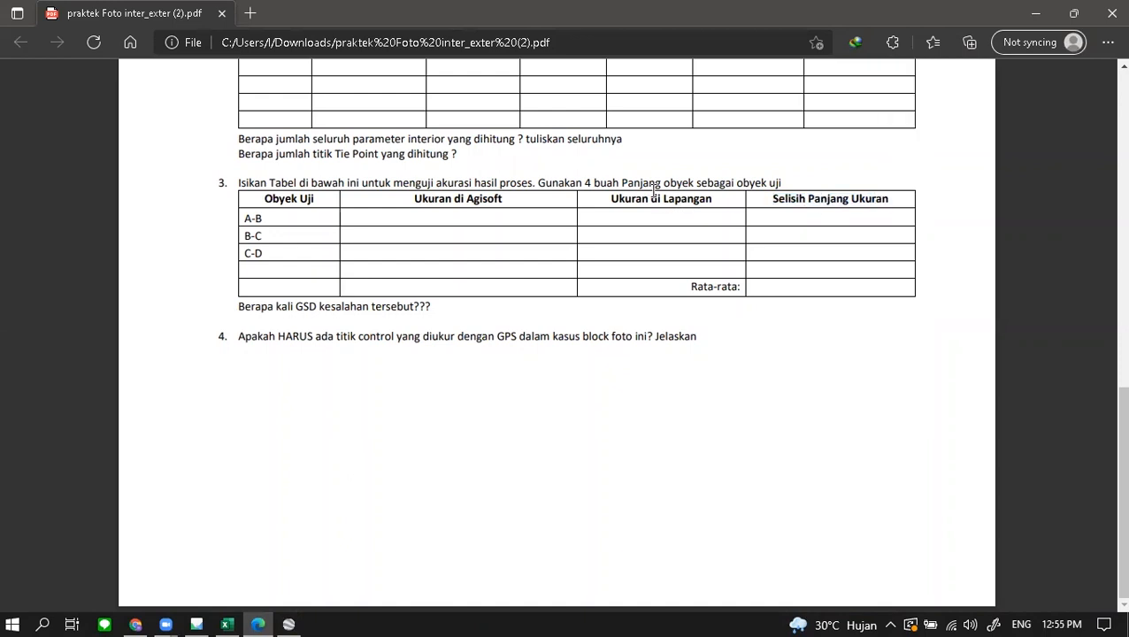
drag(635, 200, 681, 200)
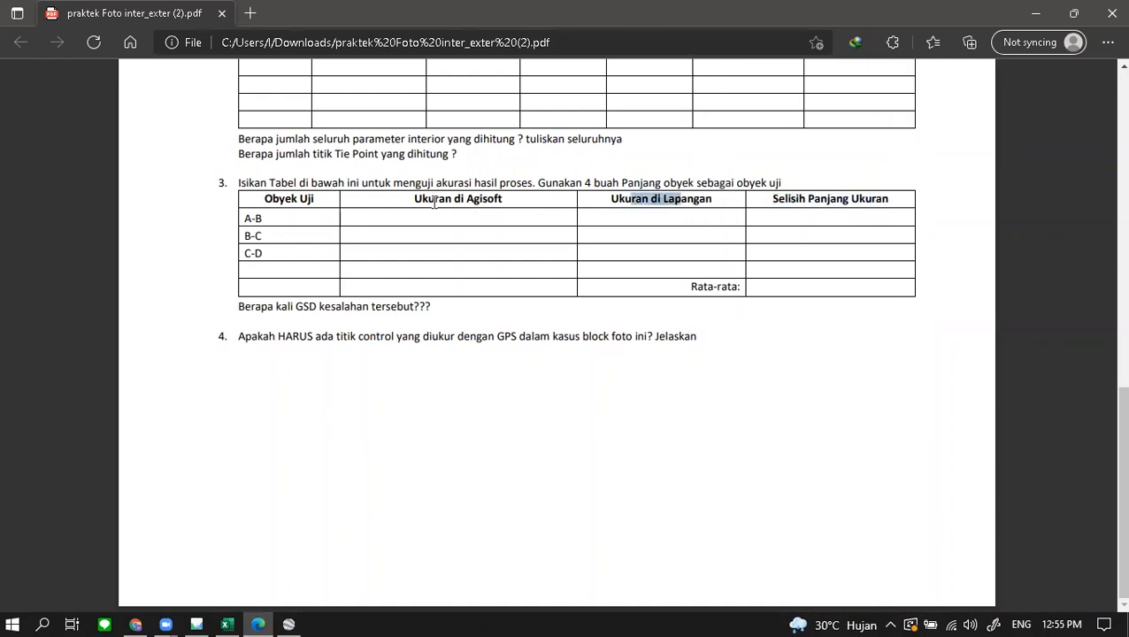
drag(427, 199, 472, 200)
click(531, 189)
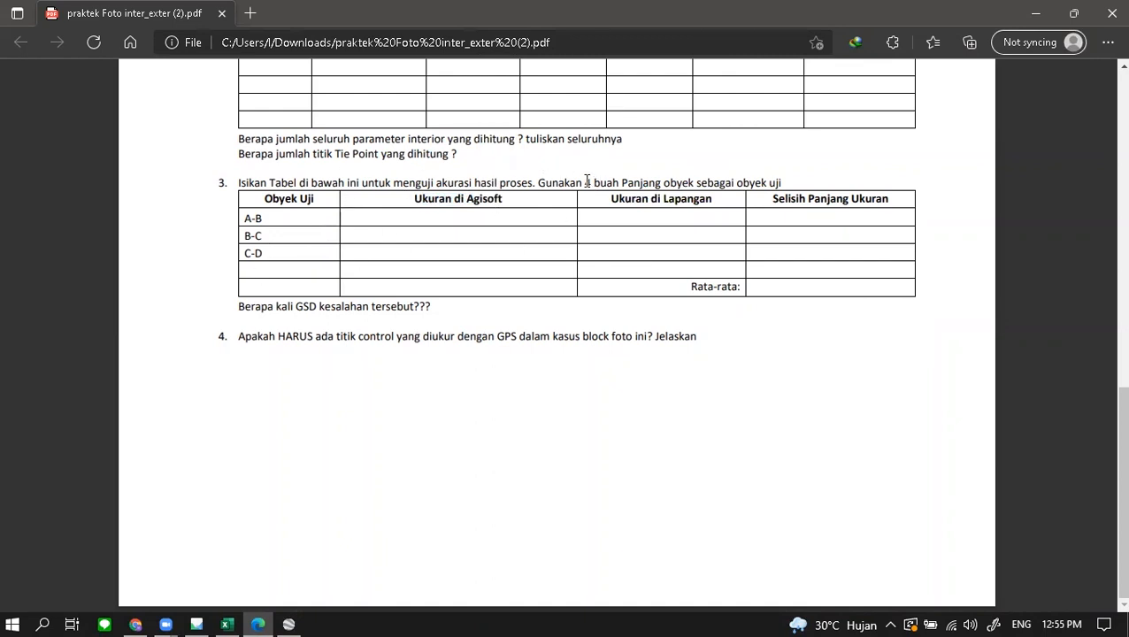
drag(617, 179, 660, 181)
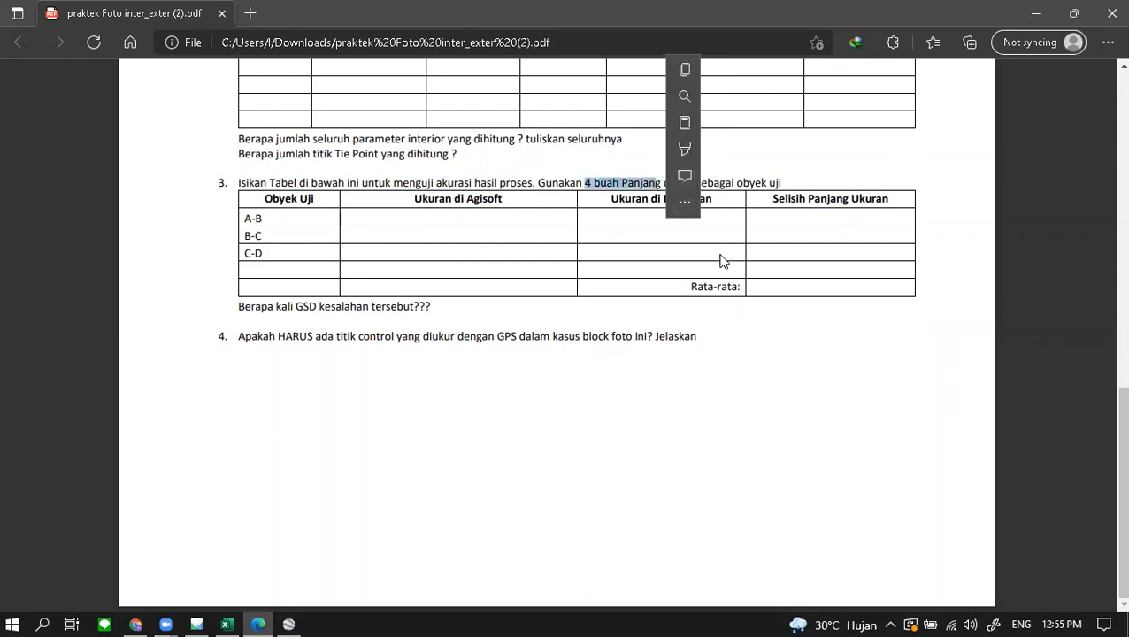
click(576, 188)
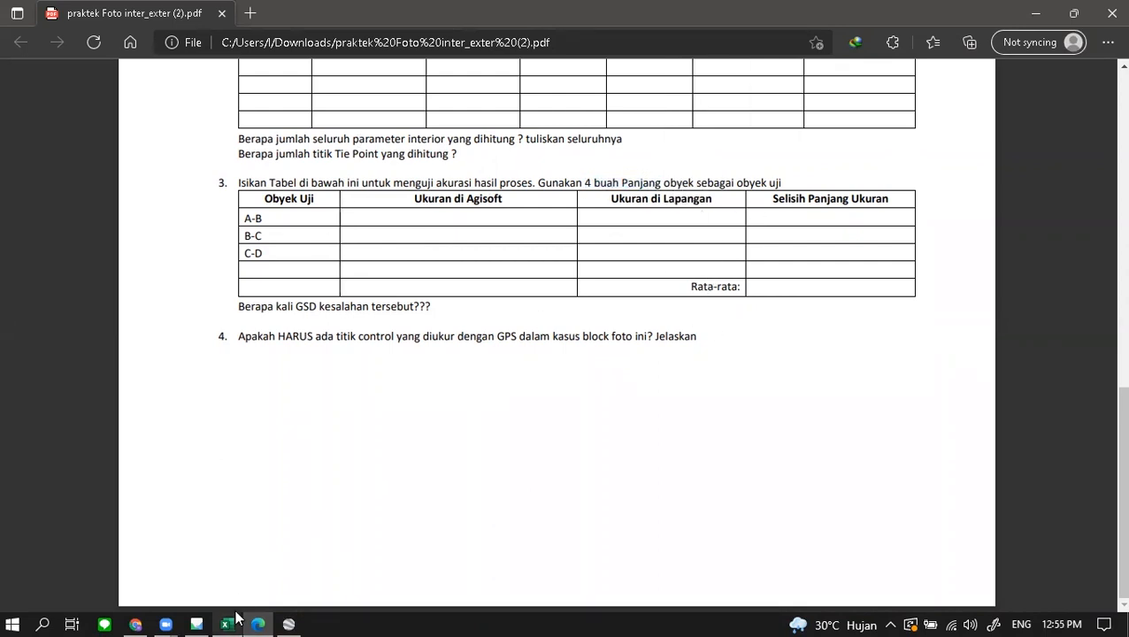
mouse_move(232, 617)
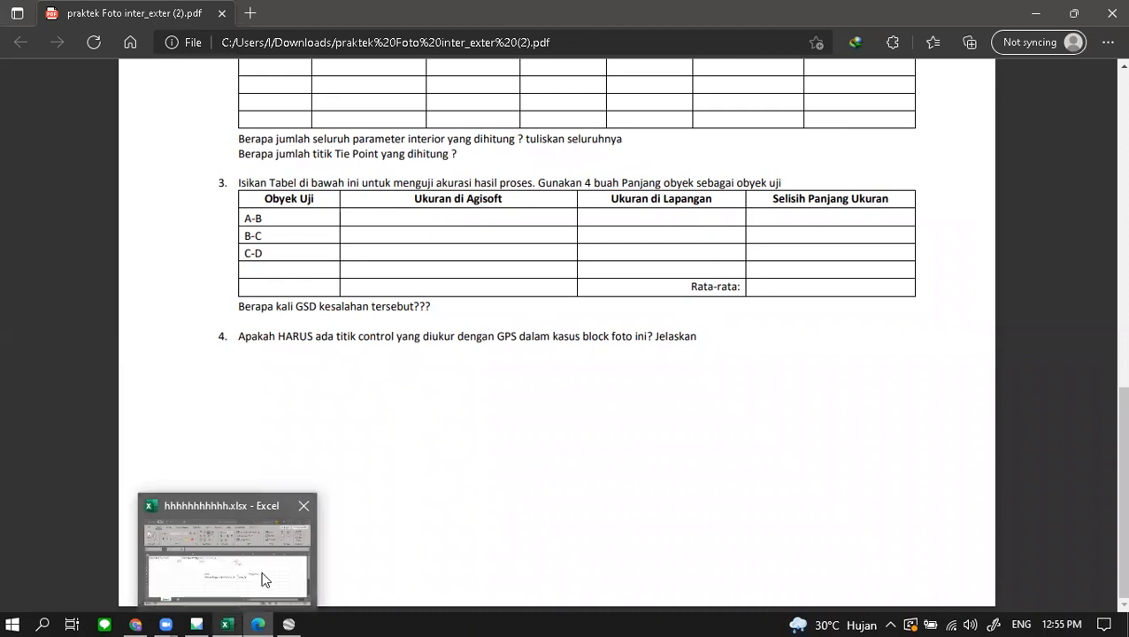
- Check the difference formulas in C2, C3 and D3 giving -0.09 m and -9 cm
click(262, 579)
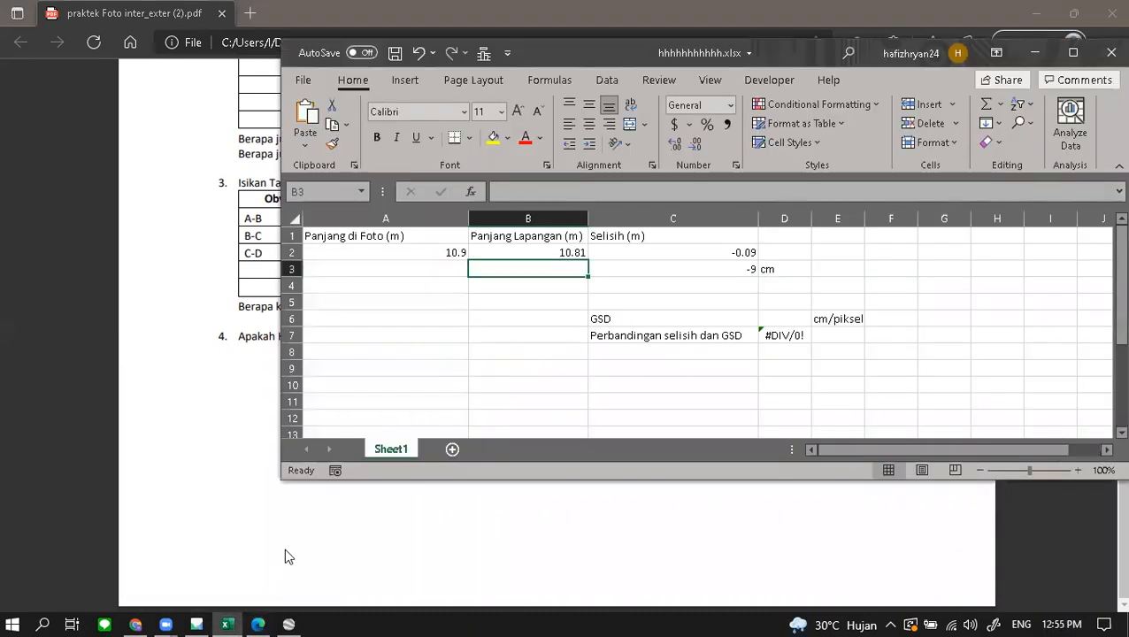
click(665, 252)
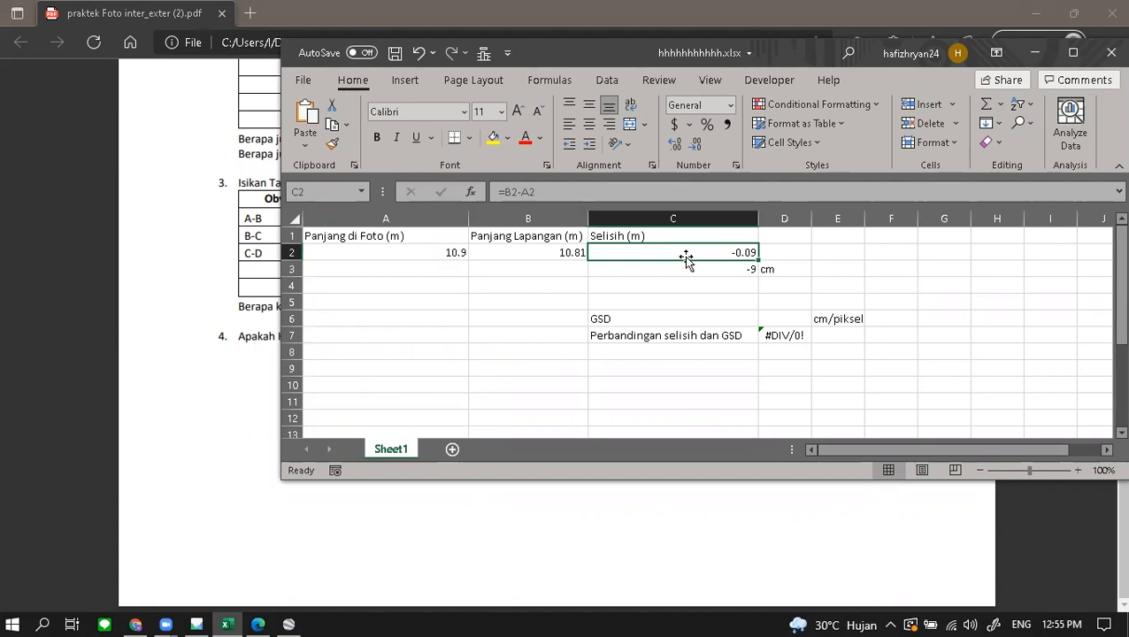
click(742, 299)
click(742, 253)
click(720, 282)
click(735, 265)
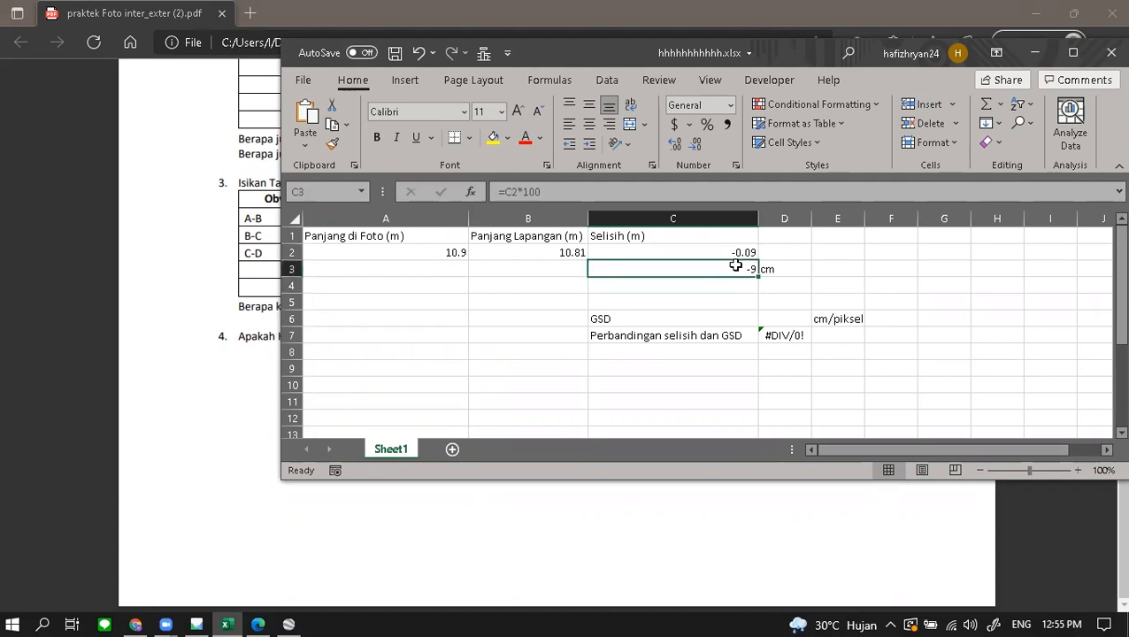
click(780, 270)
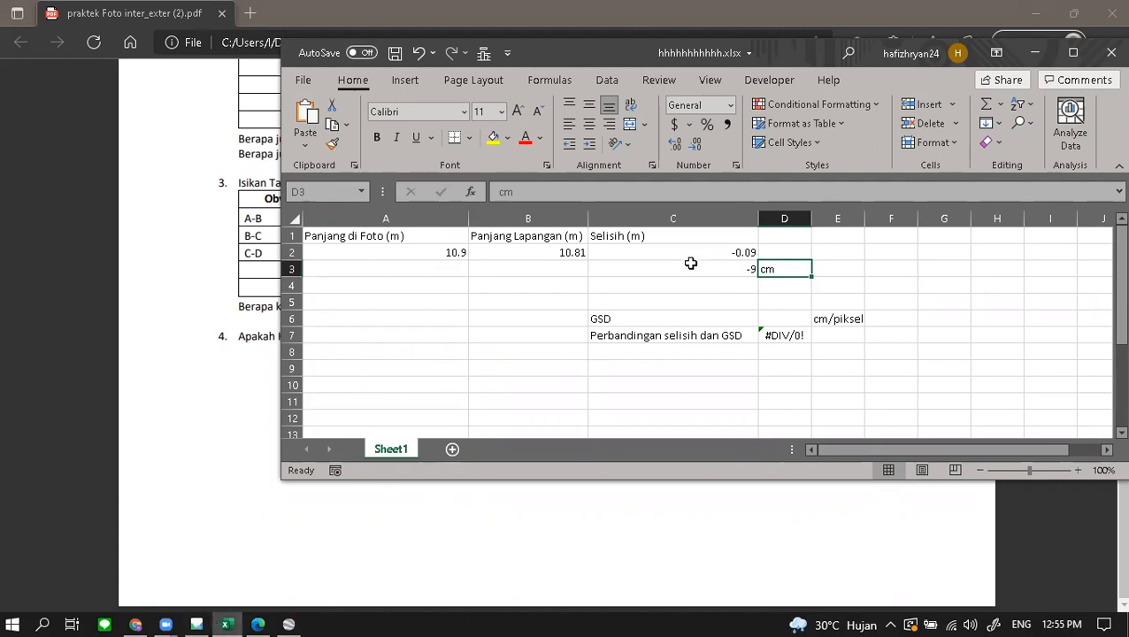
click(261, 380)
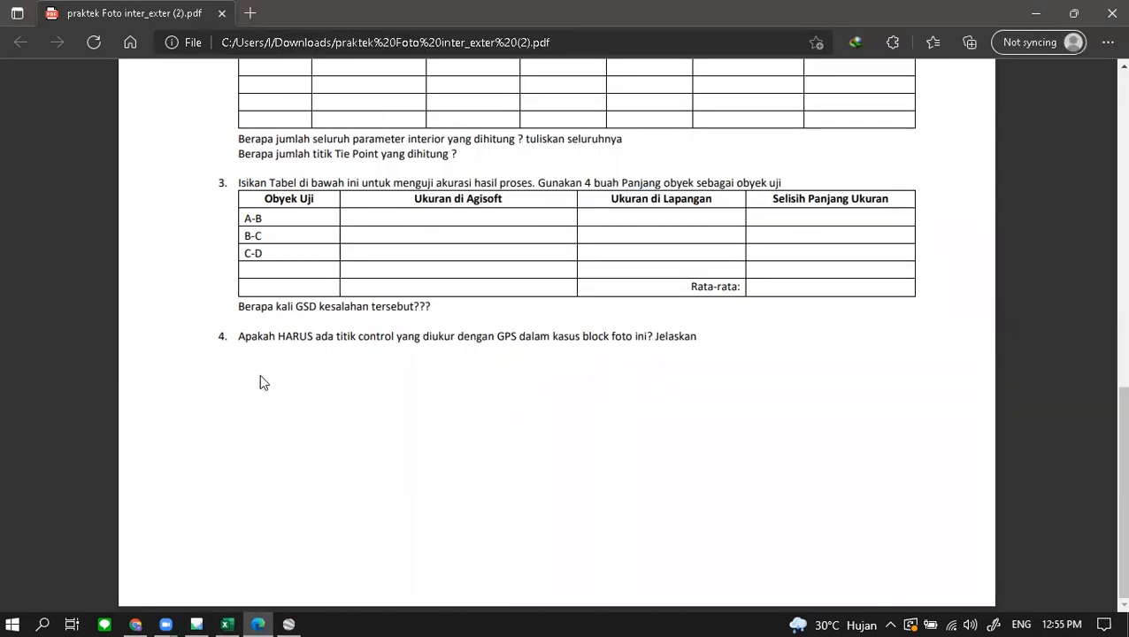
- Remove the 10.9 m ruler measurement from the Metashape project
click(196, 622)
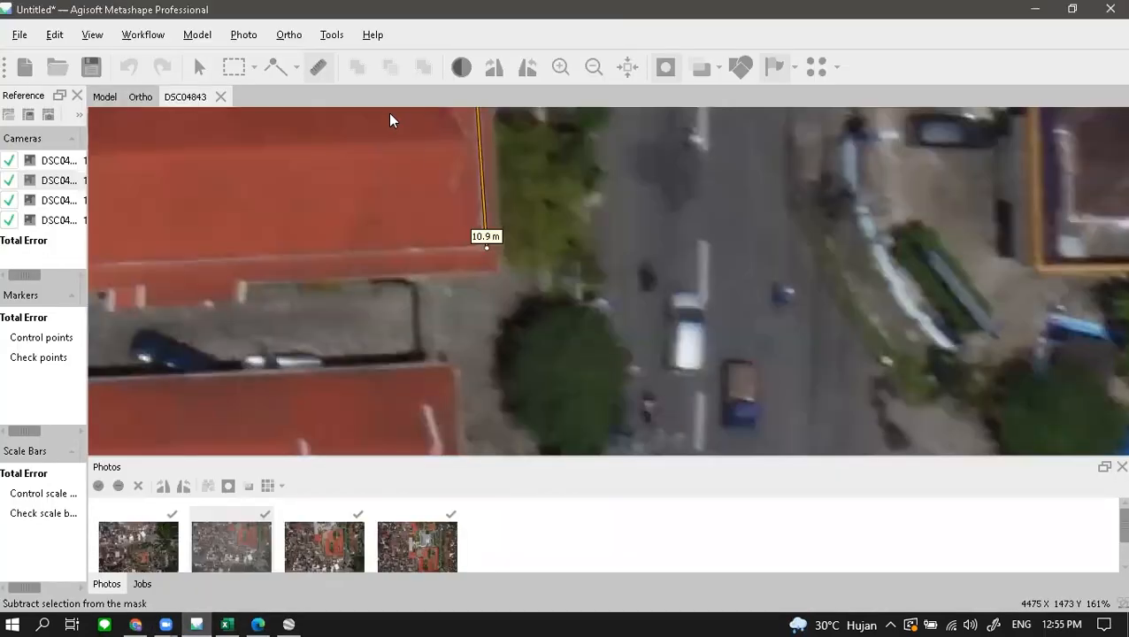
click(318, 67)
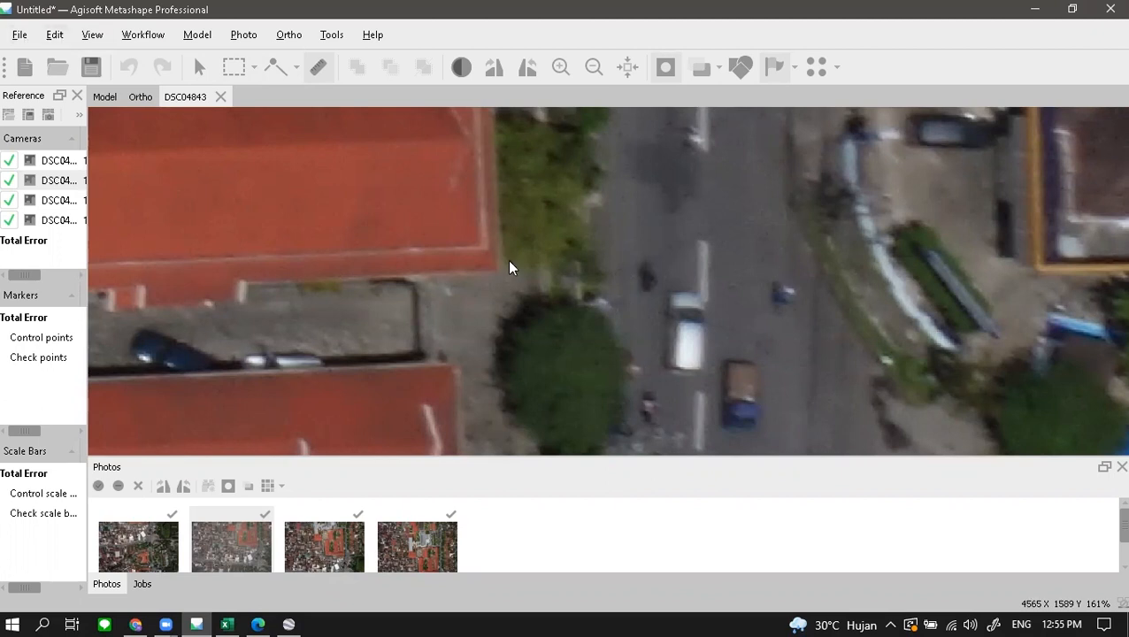
scroll(508, 262, down, 3)
- Generate a processing report with default settings and save it as report.pdf in the report folder
click(18, 34)
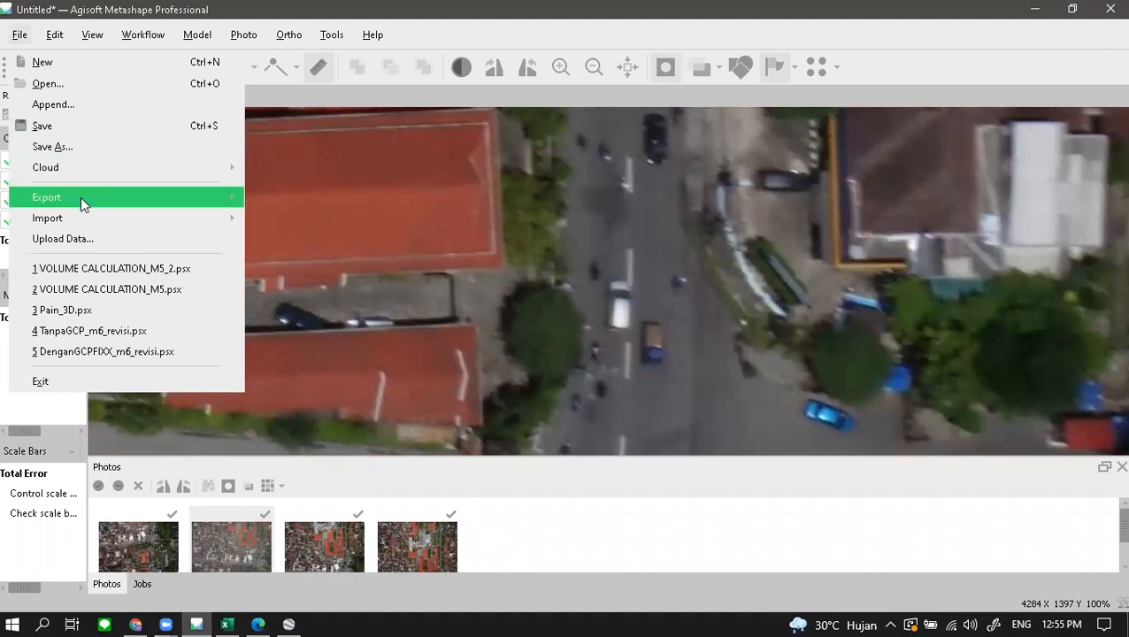
mouse_move(81, 200)
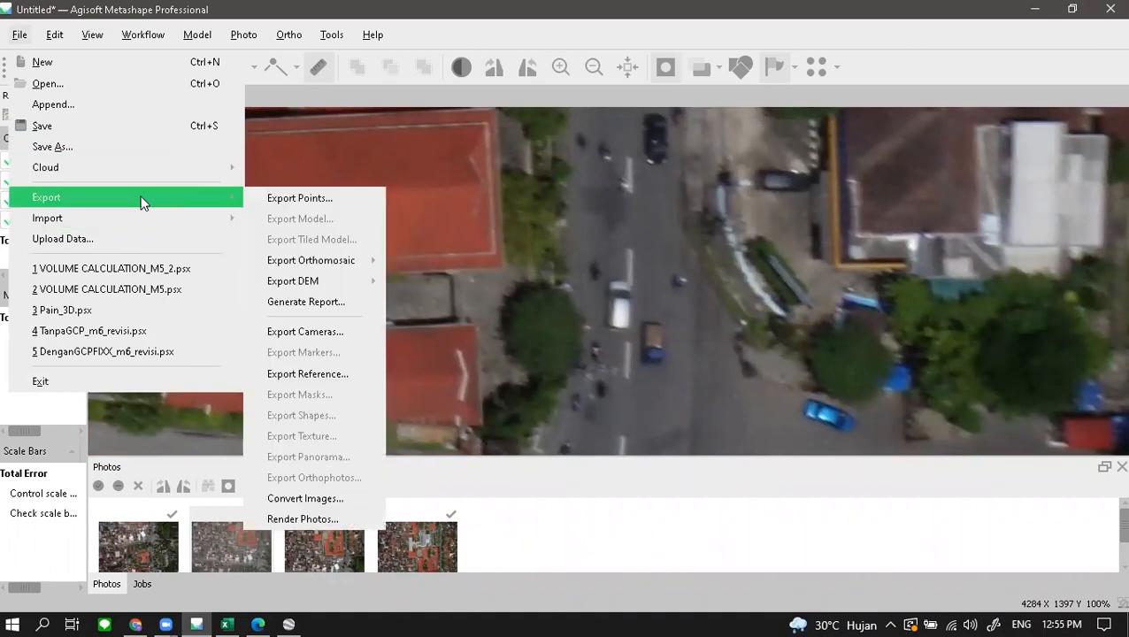
click(337, 310)
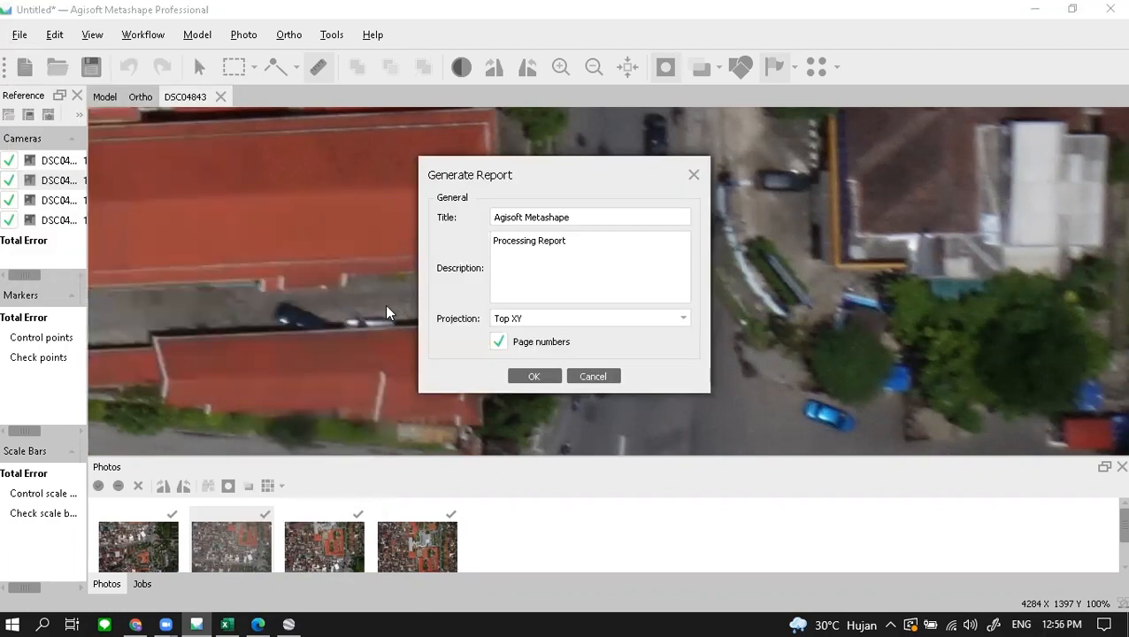
click(536, 381)
double_click(184, 159)
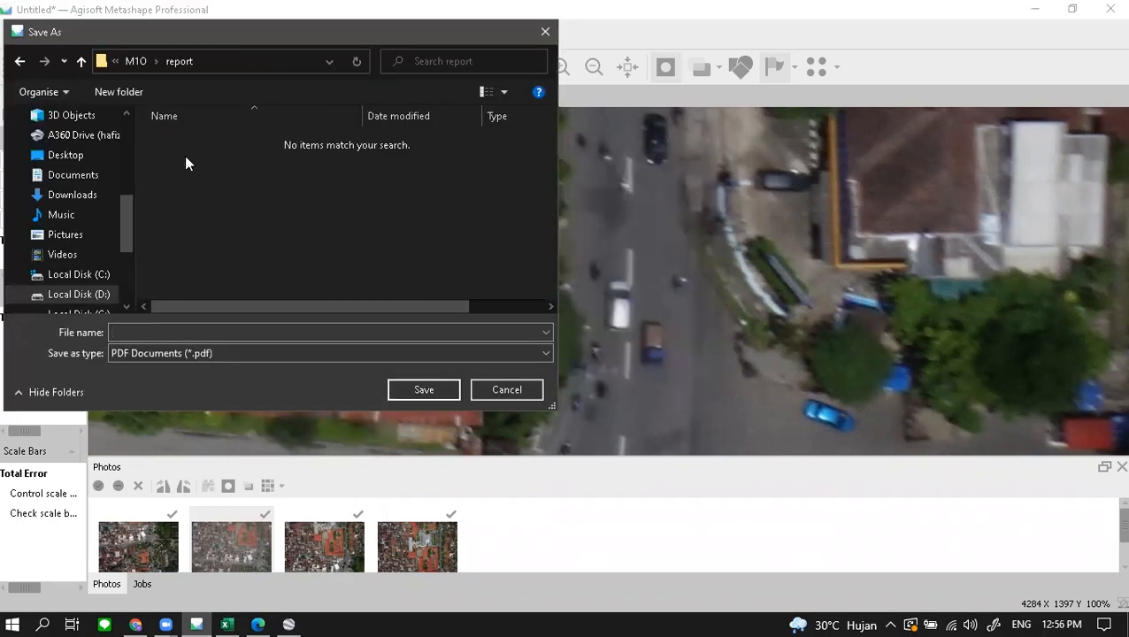
click(166, 330)
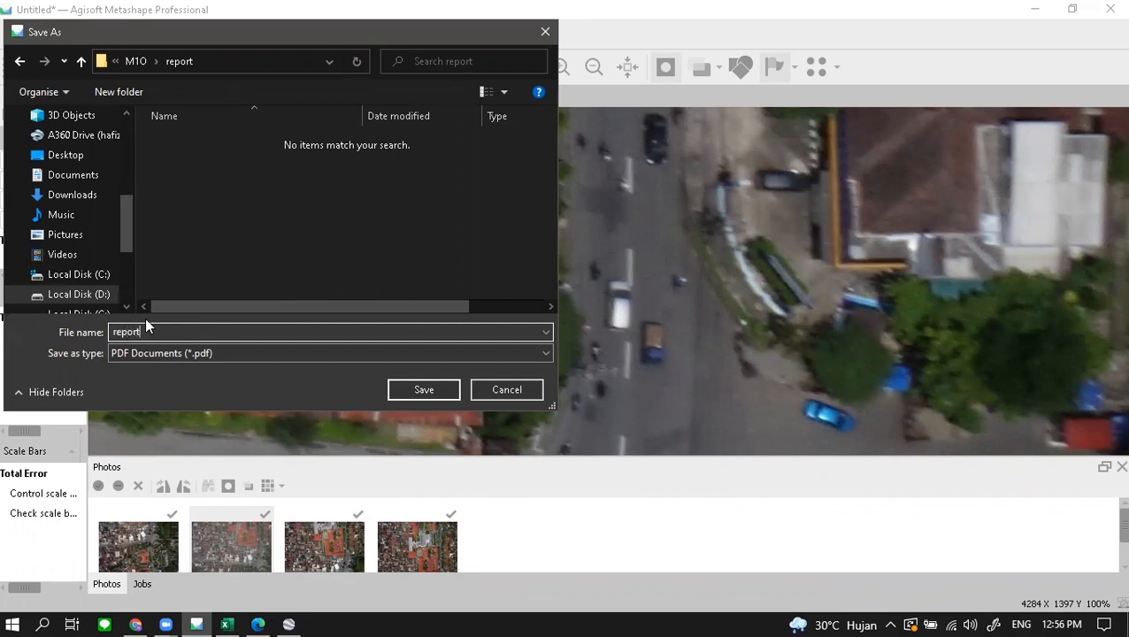
click(409, 388)
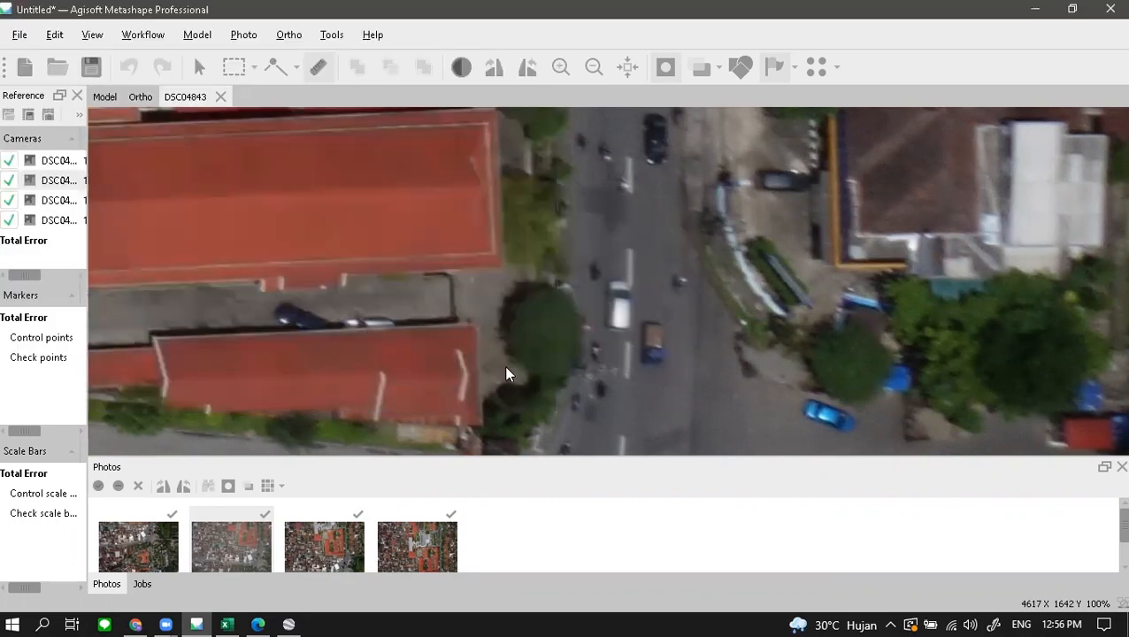
- Open report.pdf in Edge and scroll to the ground resolution on page 2
mouse_move(256, 620)
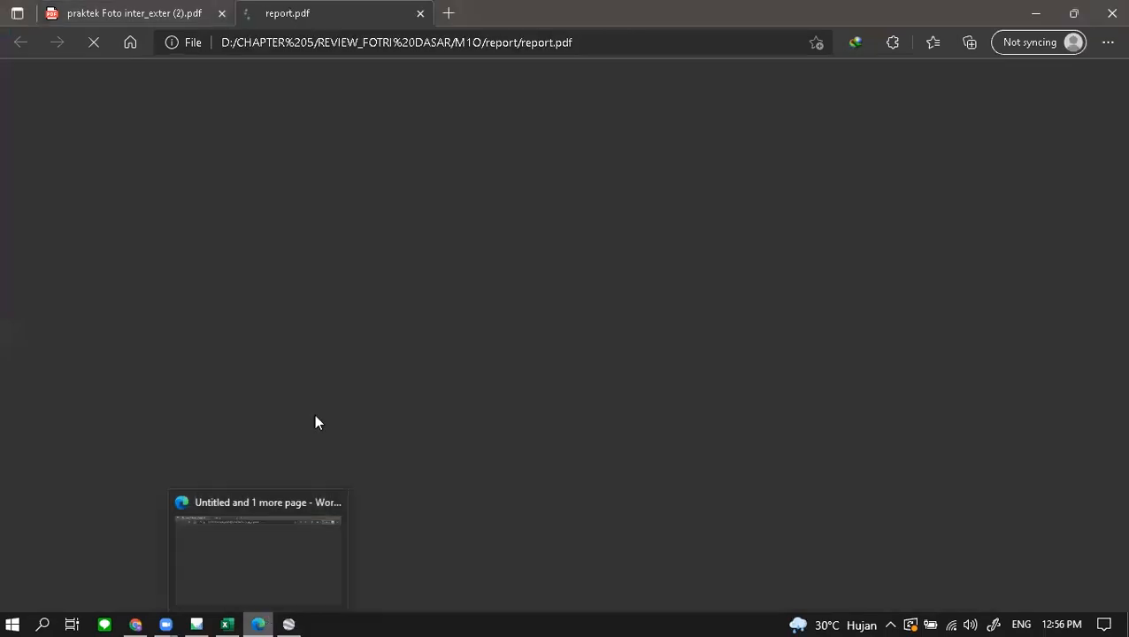
scroll(520, 205, down, 15)
scroll(567, 197, down, 5)
scroll(414, 239, up, 6)
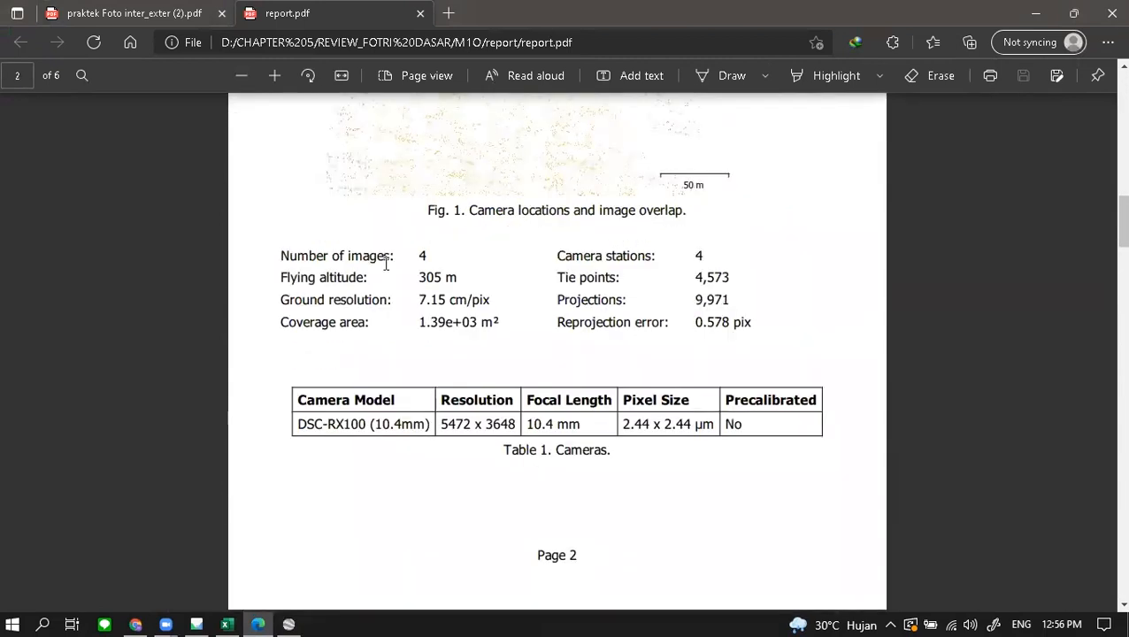
ctrl+scroll(385, 264, up, 5)
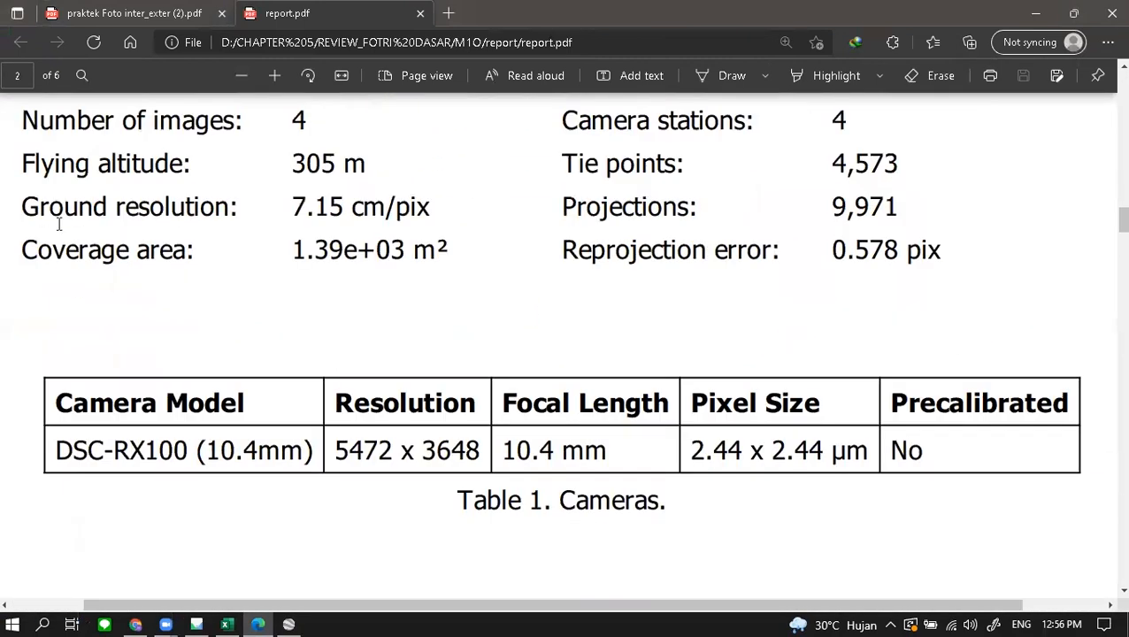
- Copy the 7.15 cm/pix ground resolution and enter it into Excel cell D6
drag(28, 207, 449, 255)
ctrl+scroll(228, 205, up, 1)
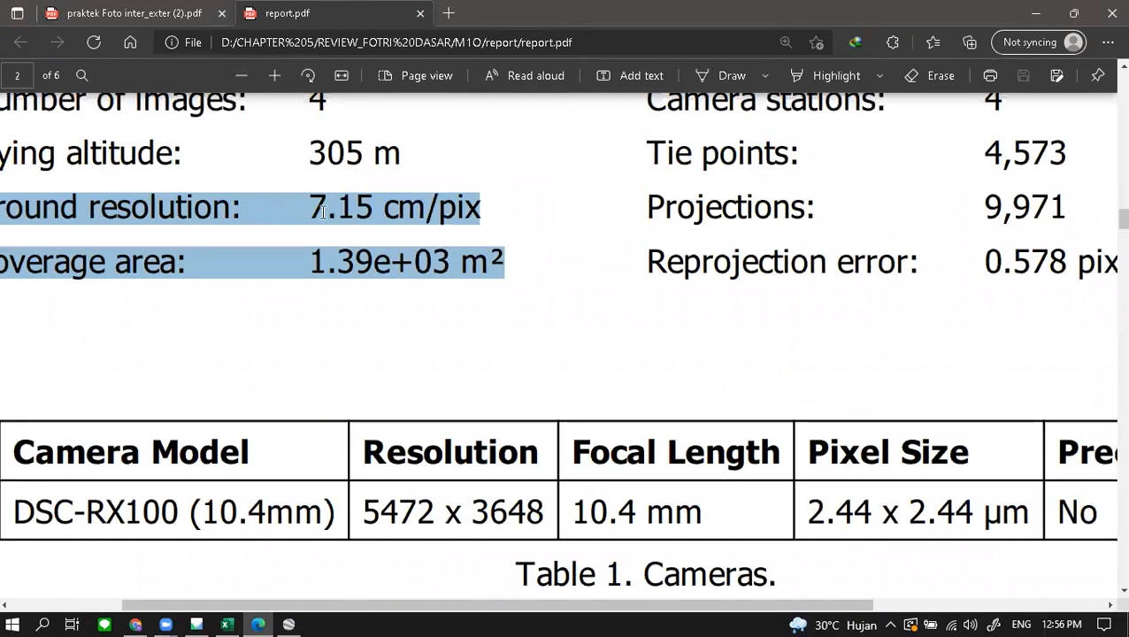
click(301, 202)
drag(315, 207, 381, 219)
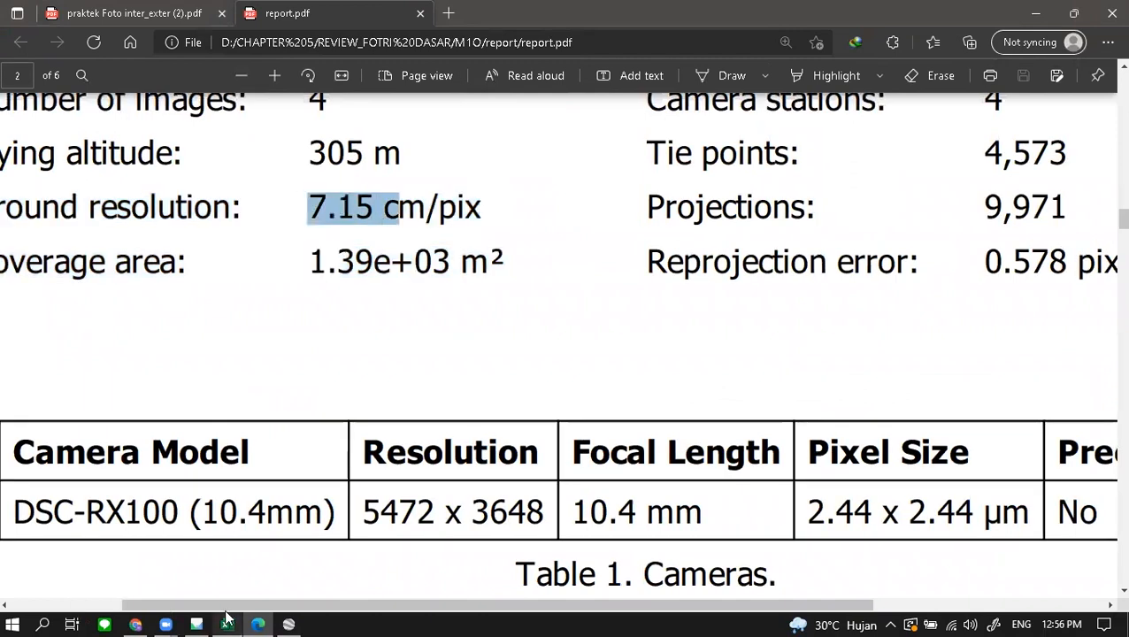
key(alt+Tab)
click(773, 322)
text(7)
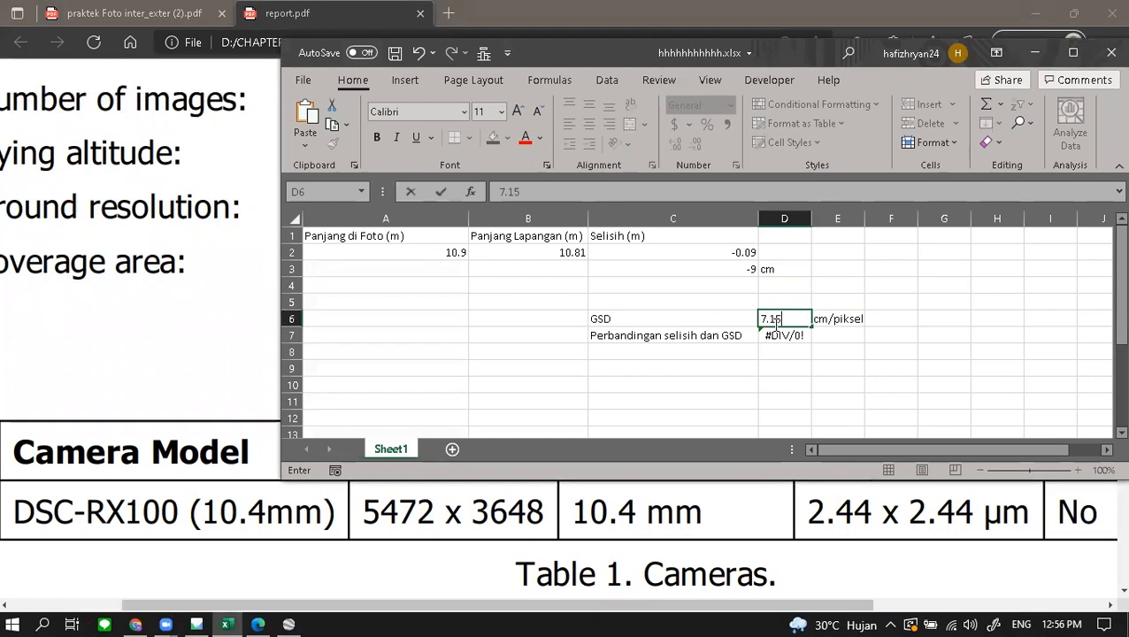
text(.15)
- Commit 7.15 as the GSD in D6 so D7 reads -1.25874, then return to the report PDF
key(Return)
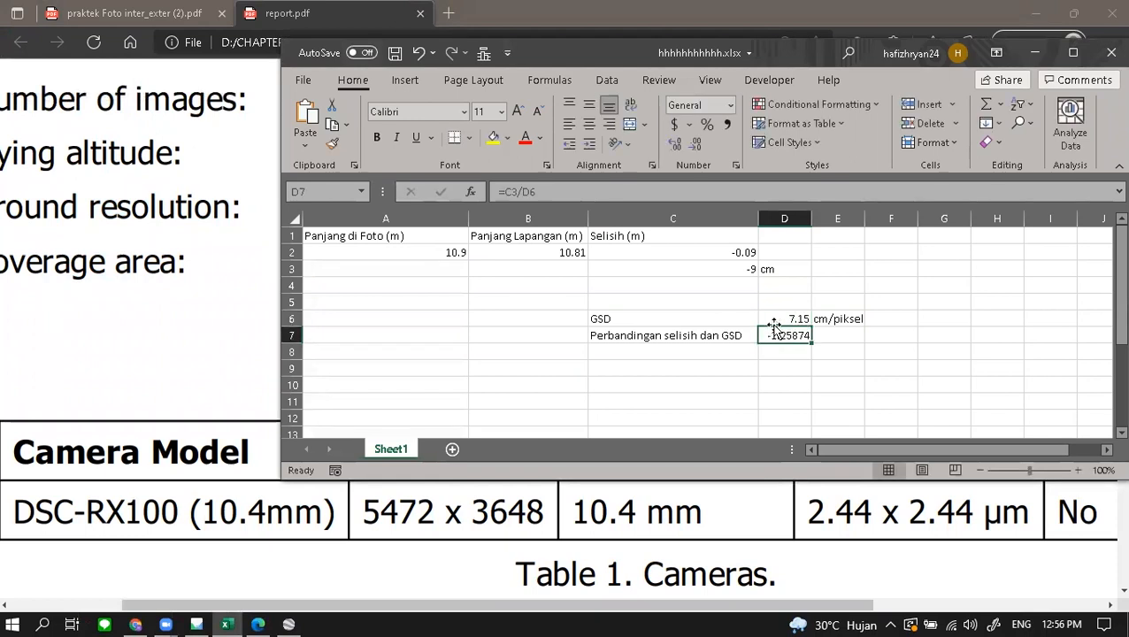
click(838, 319)
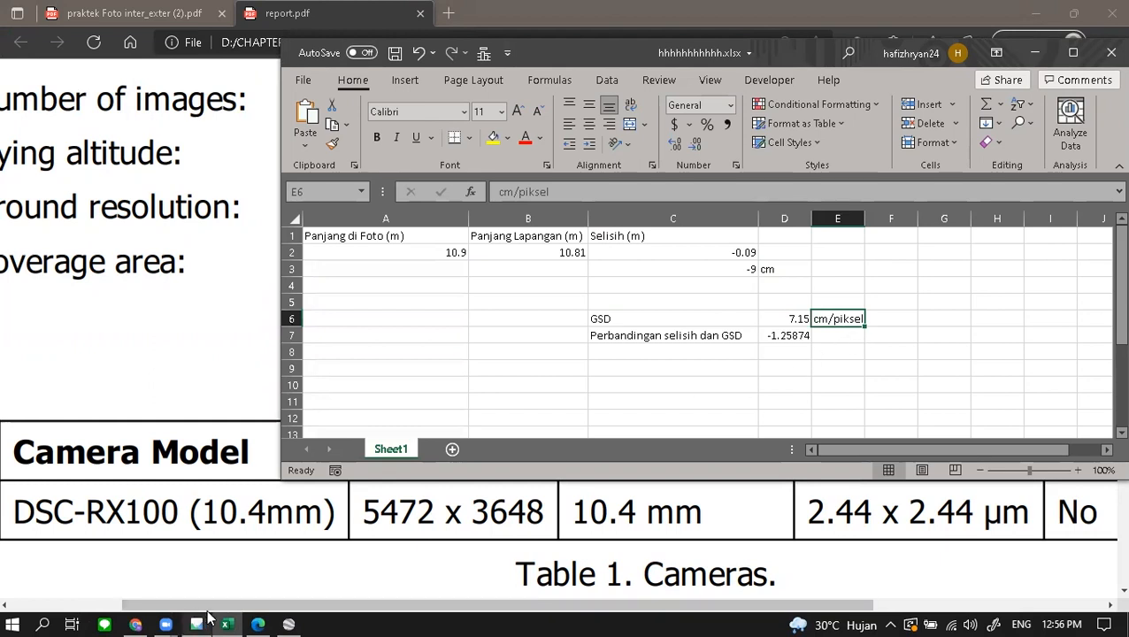
click(256, 622)
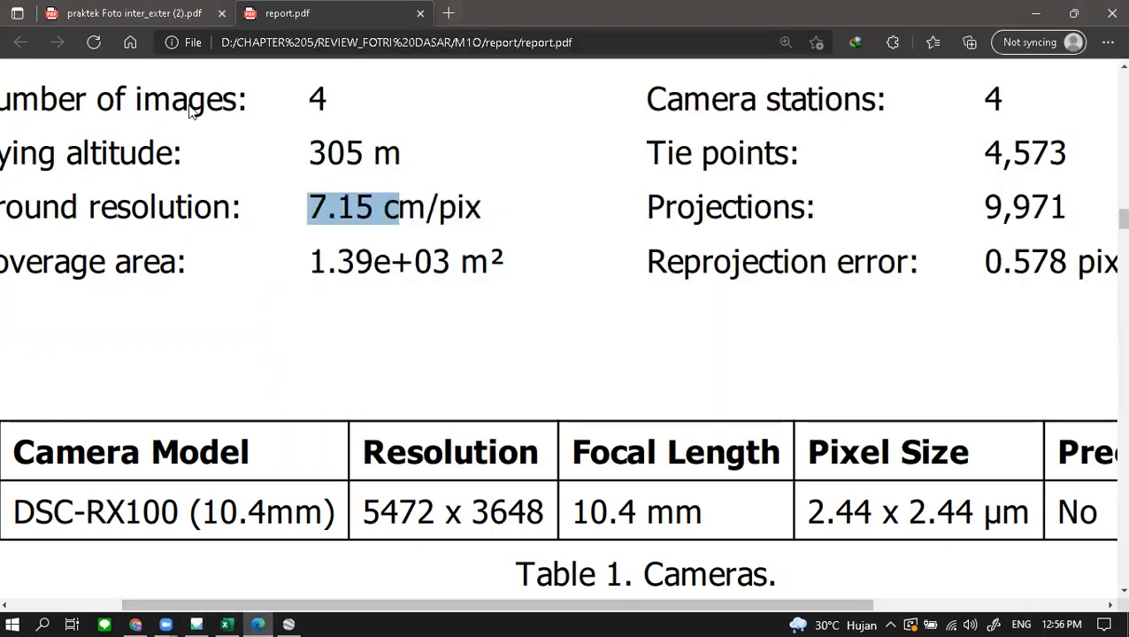
- Reread the assignment's GSD-multiple error question and Selisih Panjang Ukuran header, then minimize Edge
click(162, 13)
drag(245, 308, 369, 310)
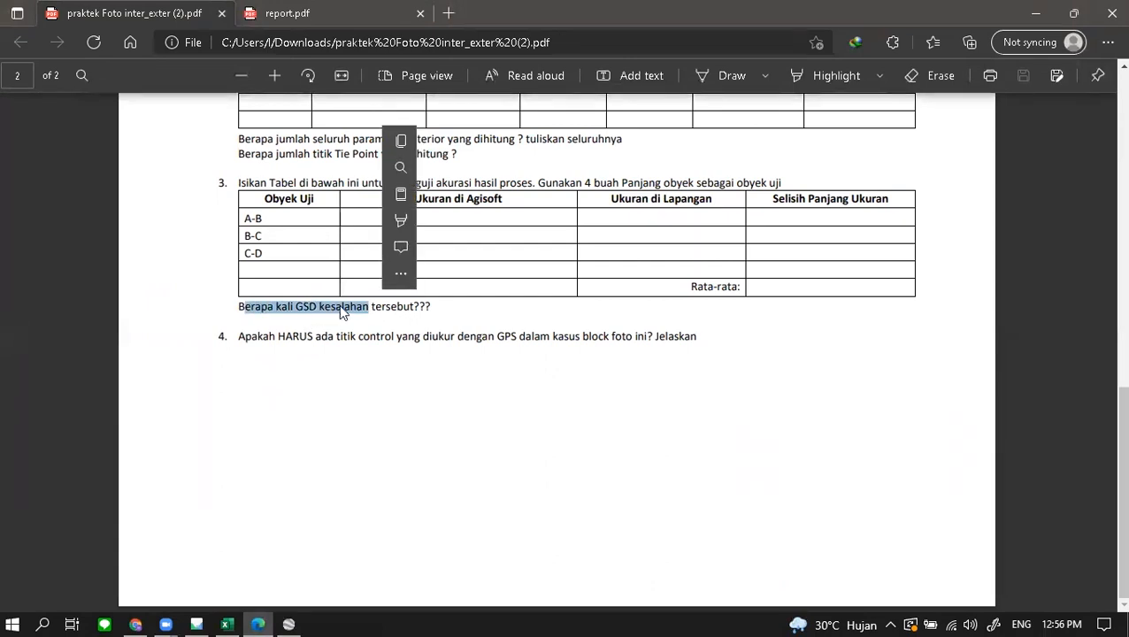
click(308, 311)
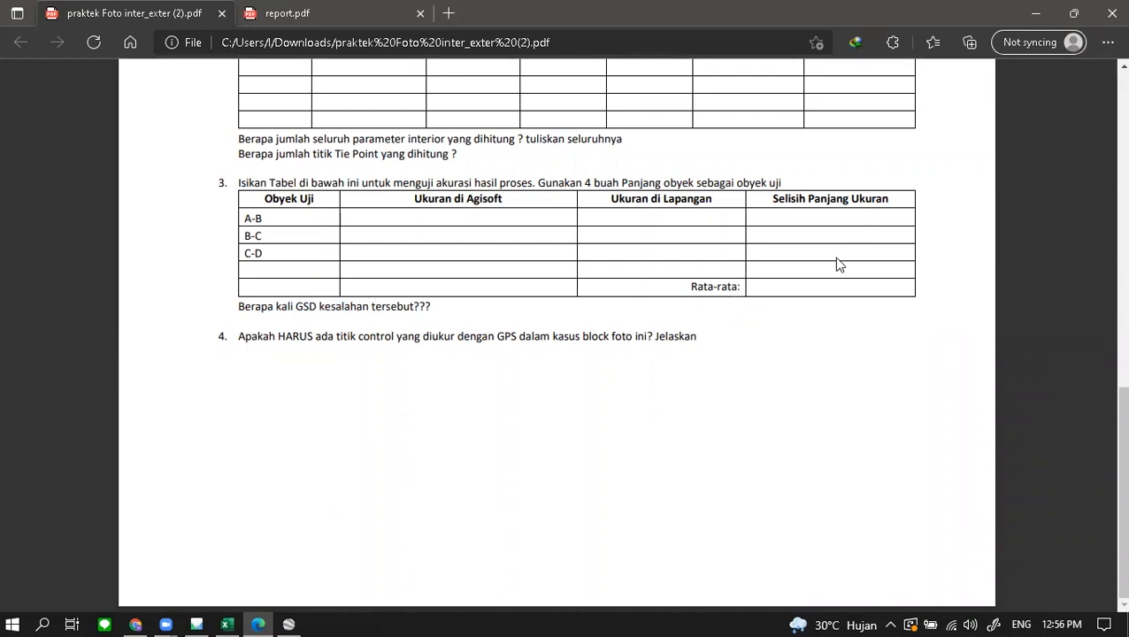
drag(775, 198, 864, 201)
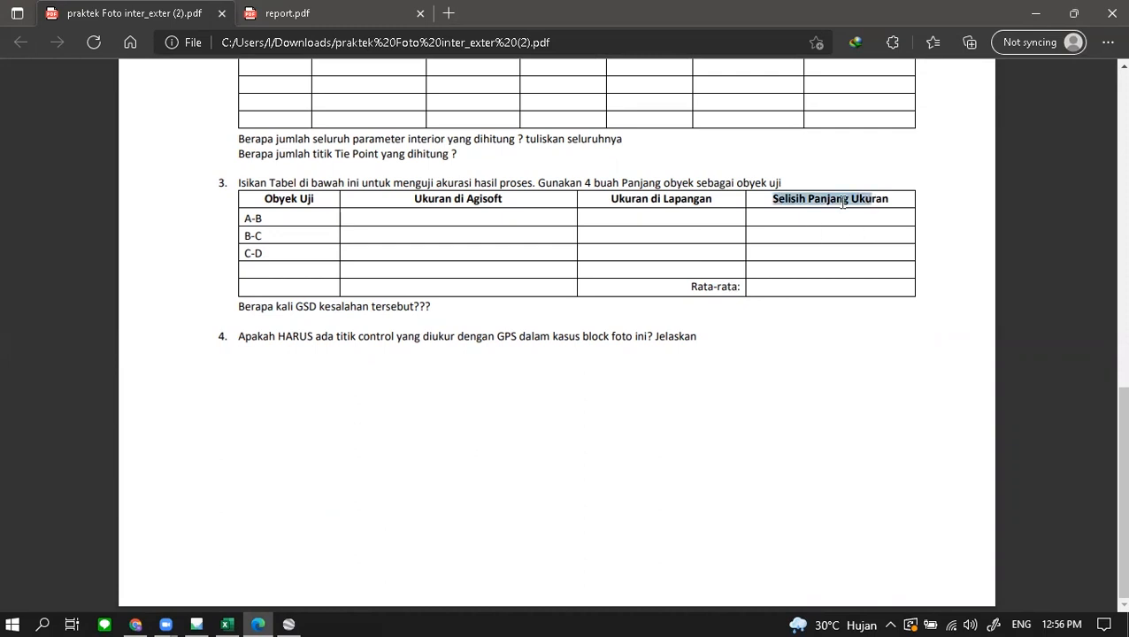
click(257, 624)
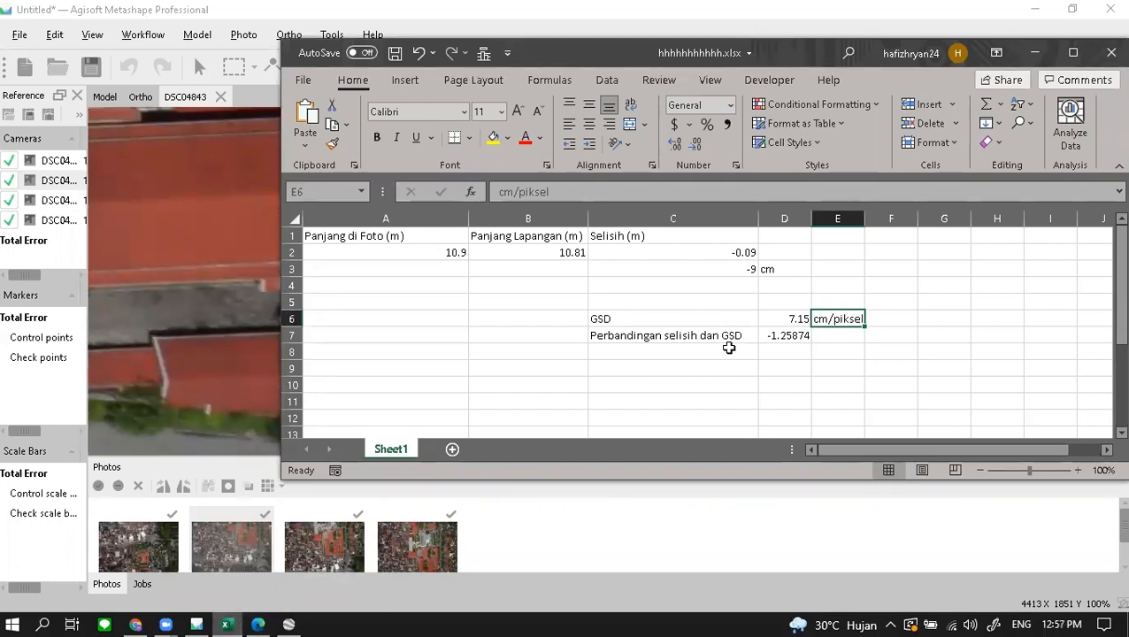
- Verify D7's ratio formula =C3/D6 gives -1.25874, then highlight the GSD question in the assignment PDF
click(772, 337)
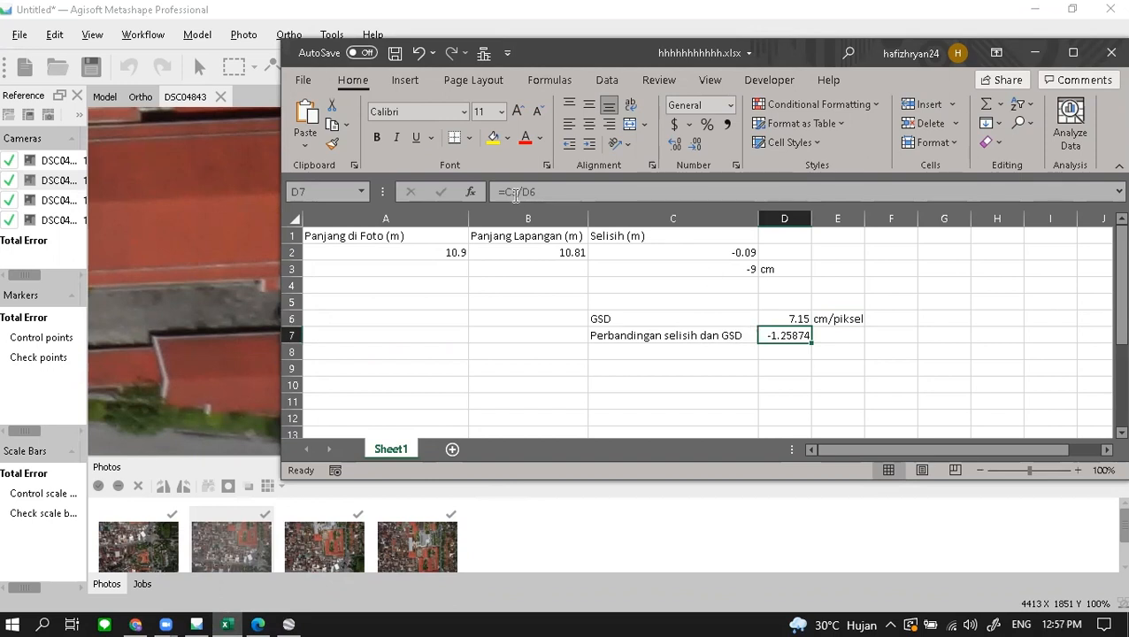
click(516, 192)
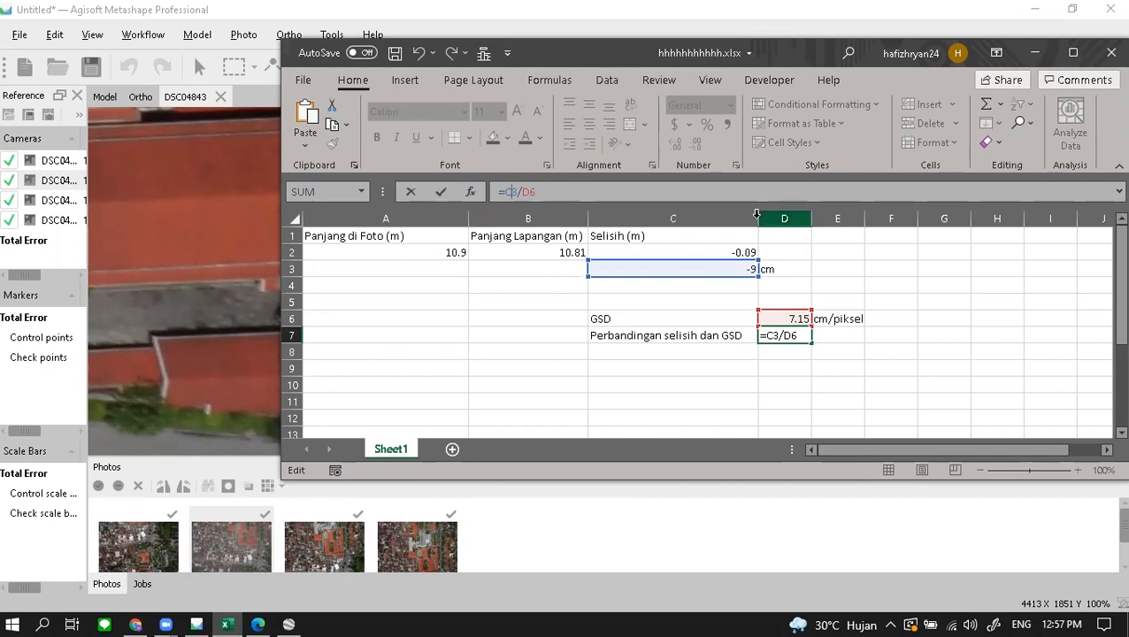
click(860, 389)
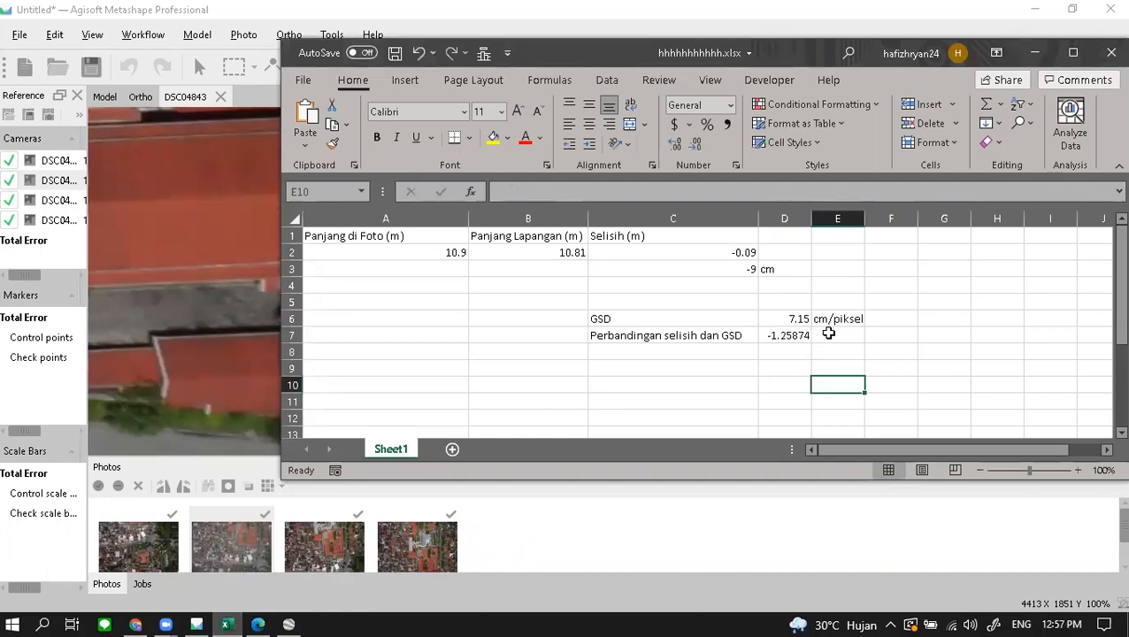
click(801, 336)
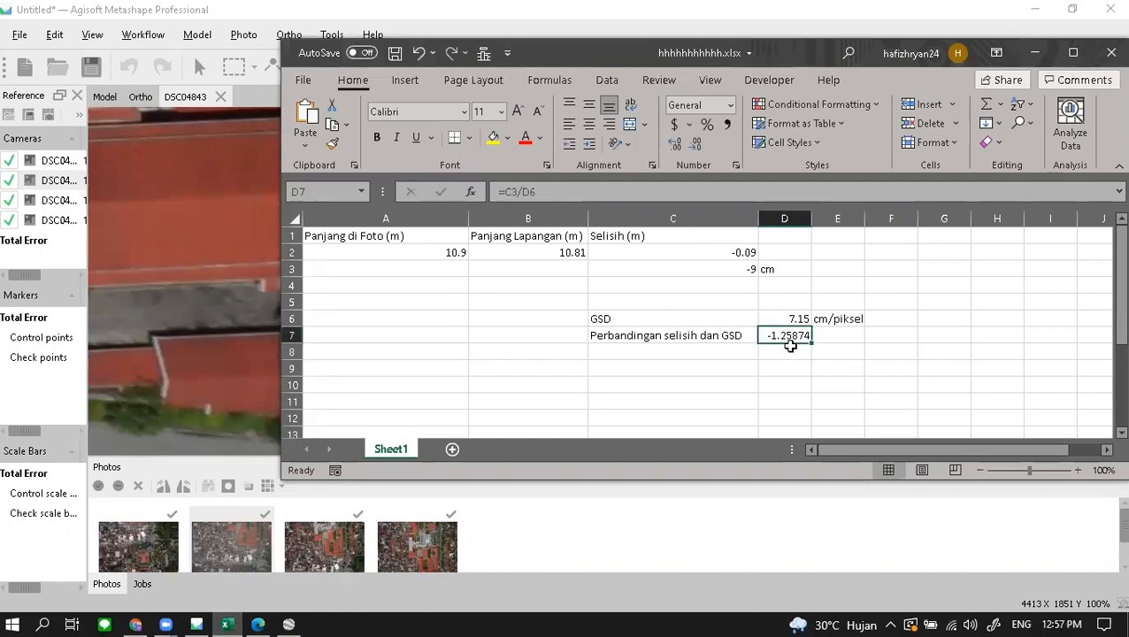
click(786, 354)
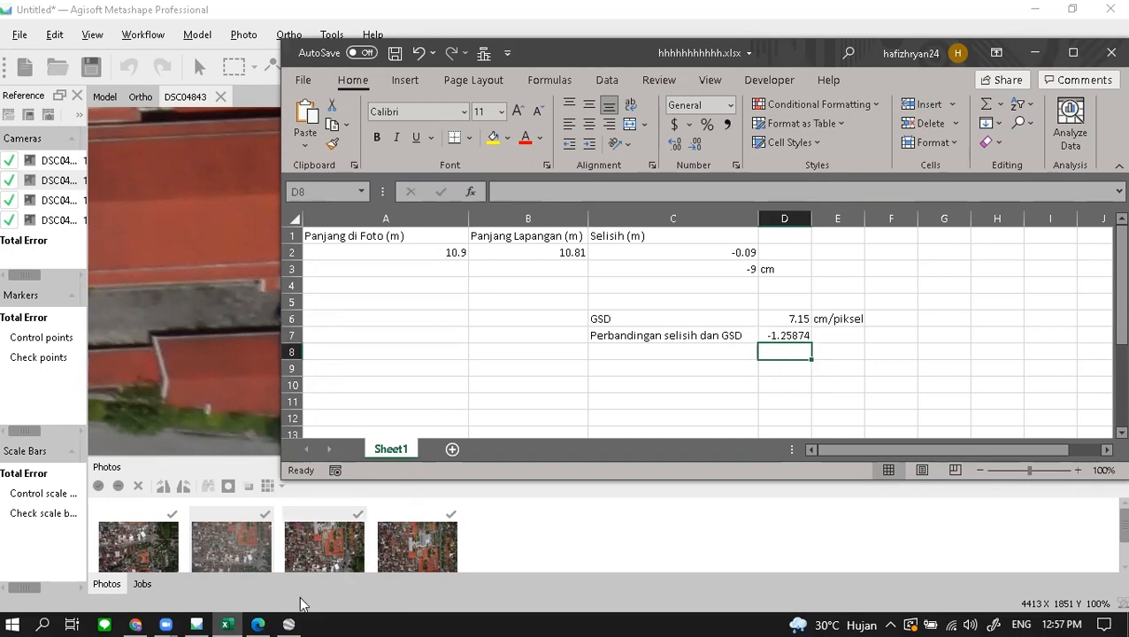
click(257, 624)
drag(255, 306, 353, 318)
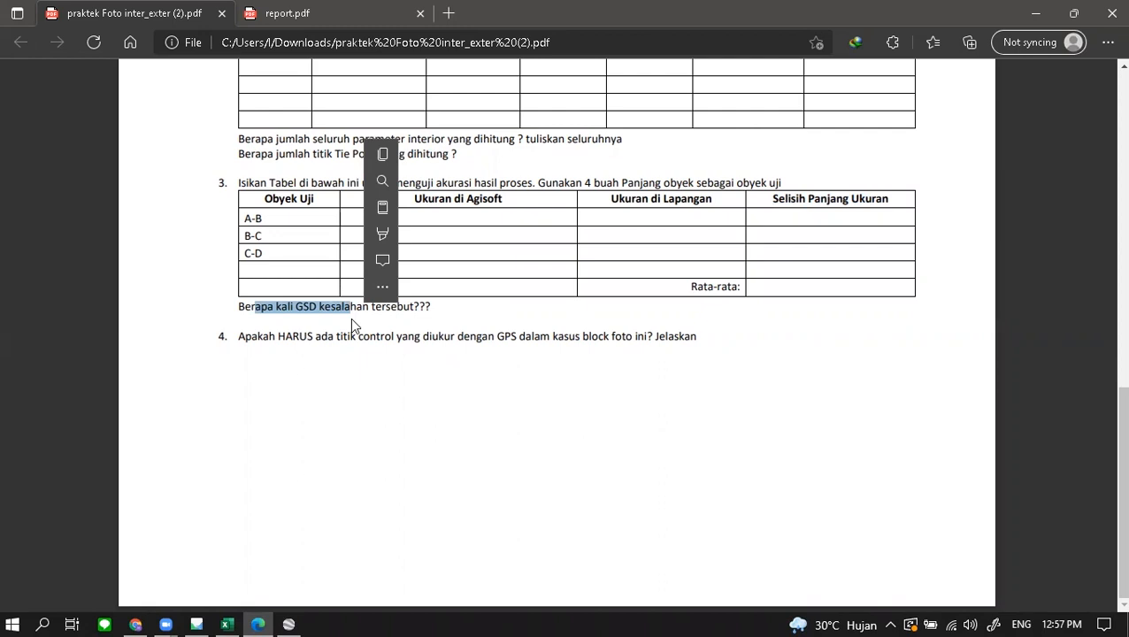
- Minimize the assignment PDF to return to the Excel workbook
click(247, 613)
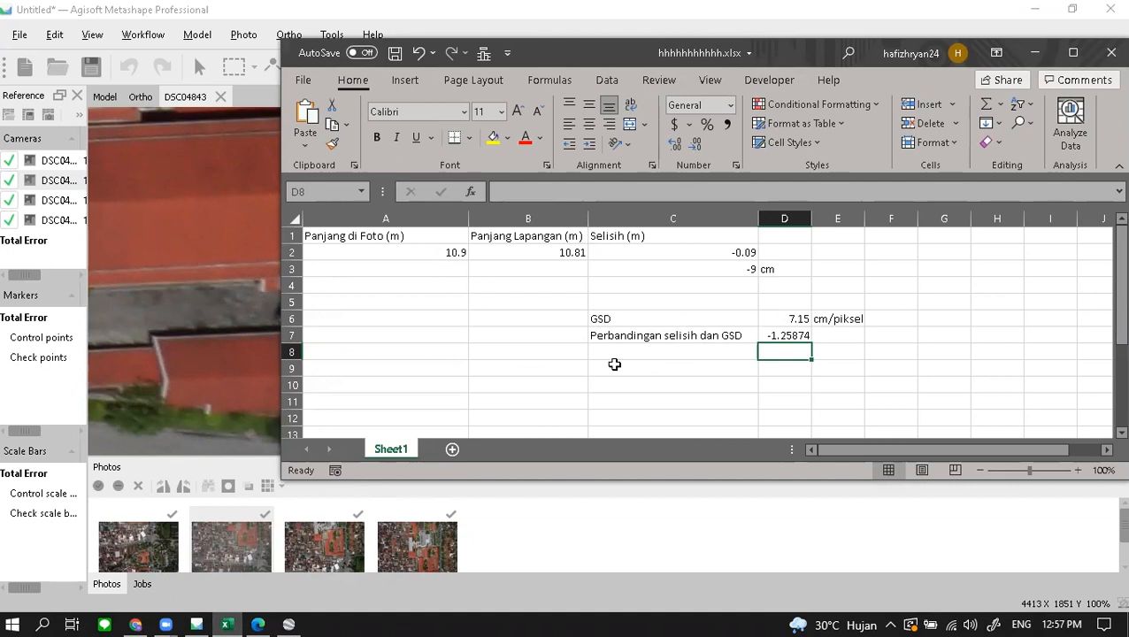
- Review the D6 GSD and D7 ratio values before choosing empty cell D9
click(255, 623)
click(249, 619)
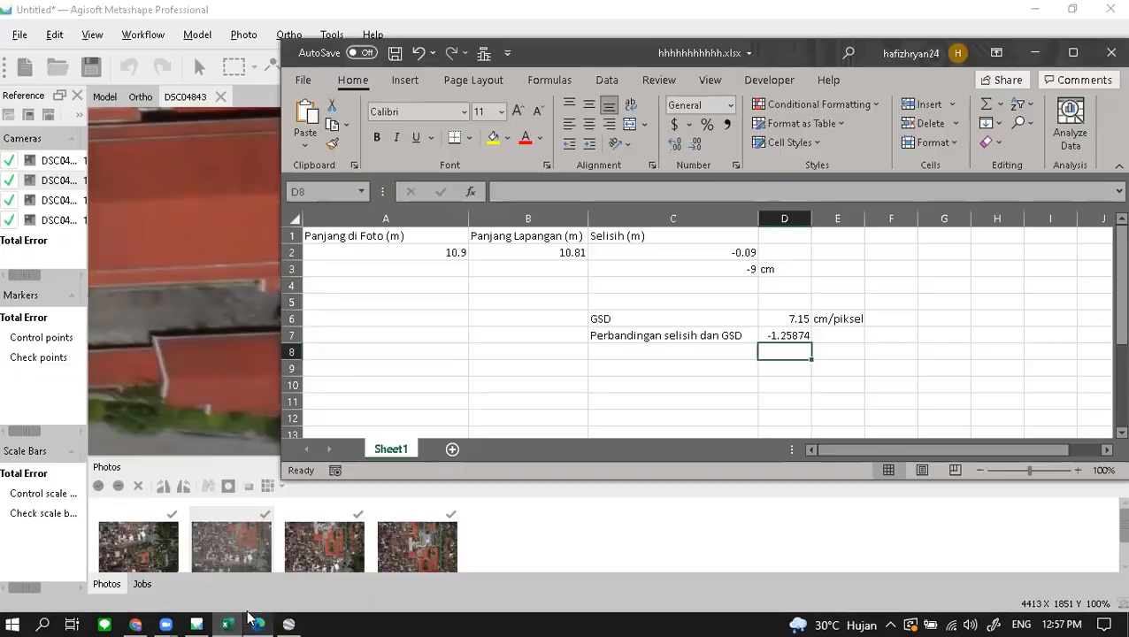
click(783, 335)
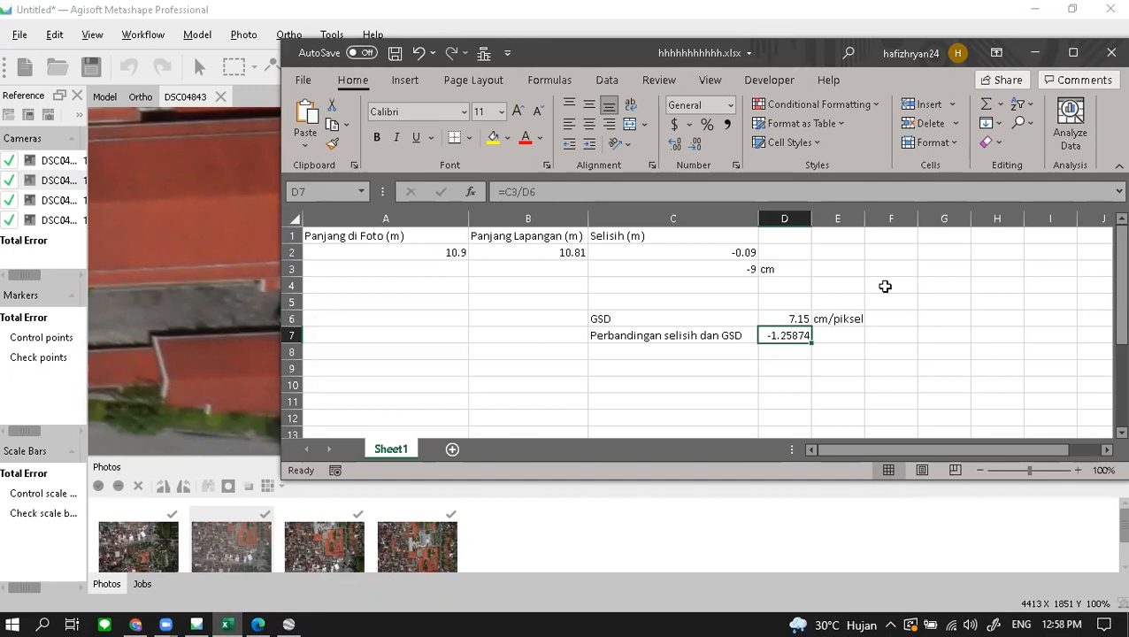
click(884, 285)
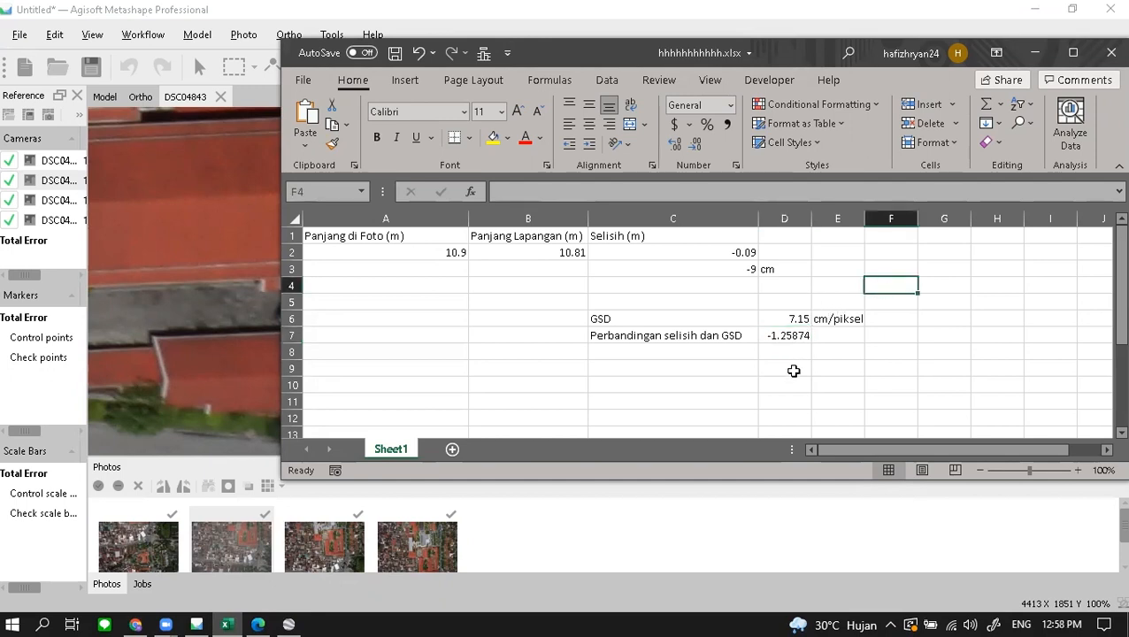
click(794, 367)
click(795, 319)
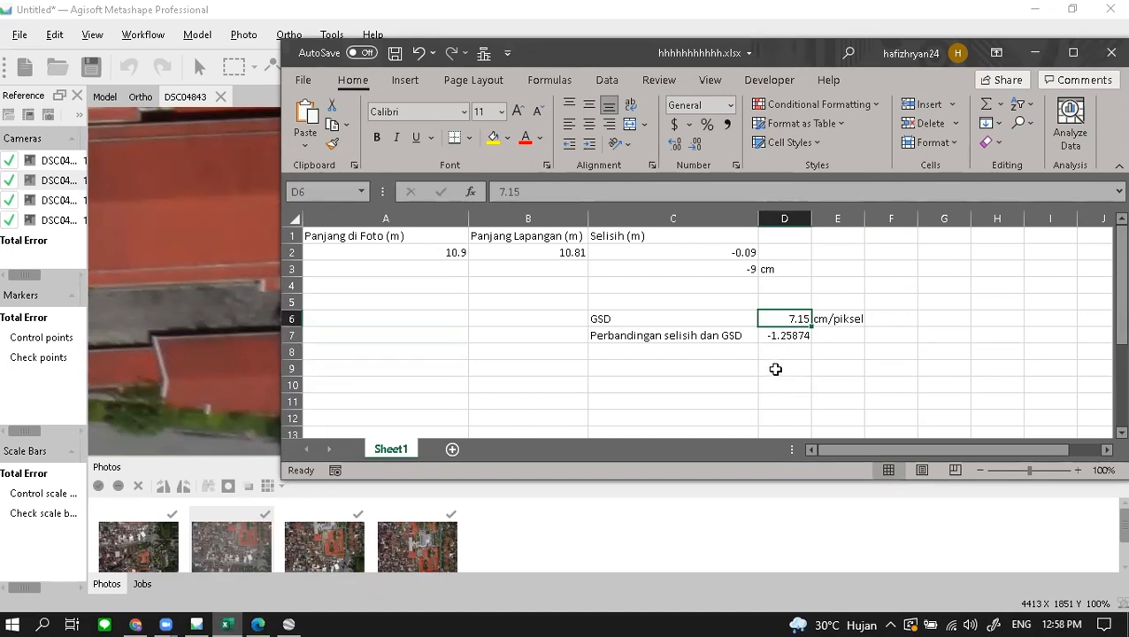
click(775, 371)
click(706, 190)
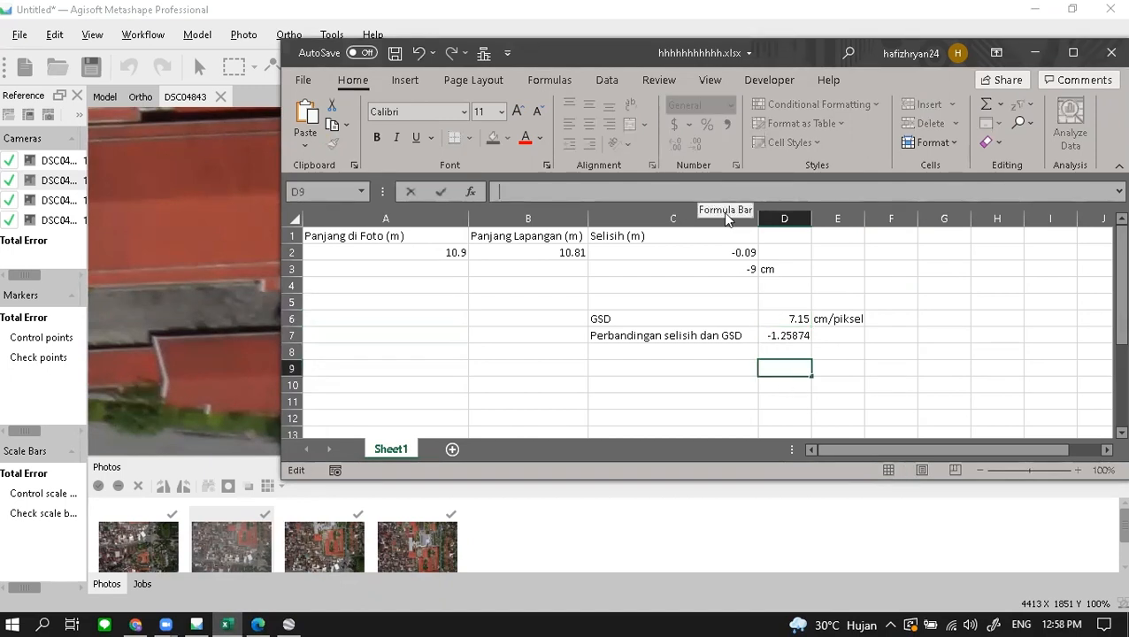
click(775, 320)
click(786, 364)
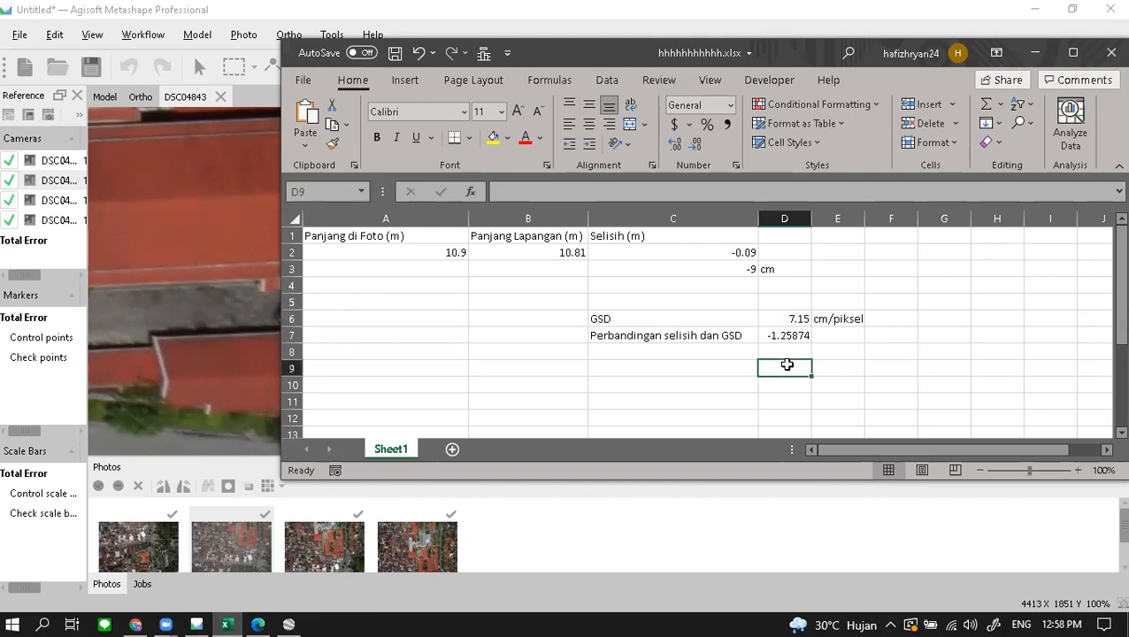
- Enter =D6*D7 in D9, giving -9 to match the centimetre difference
text(=)
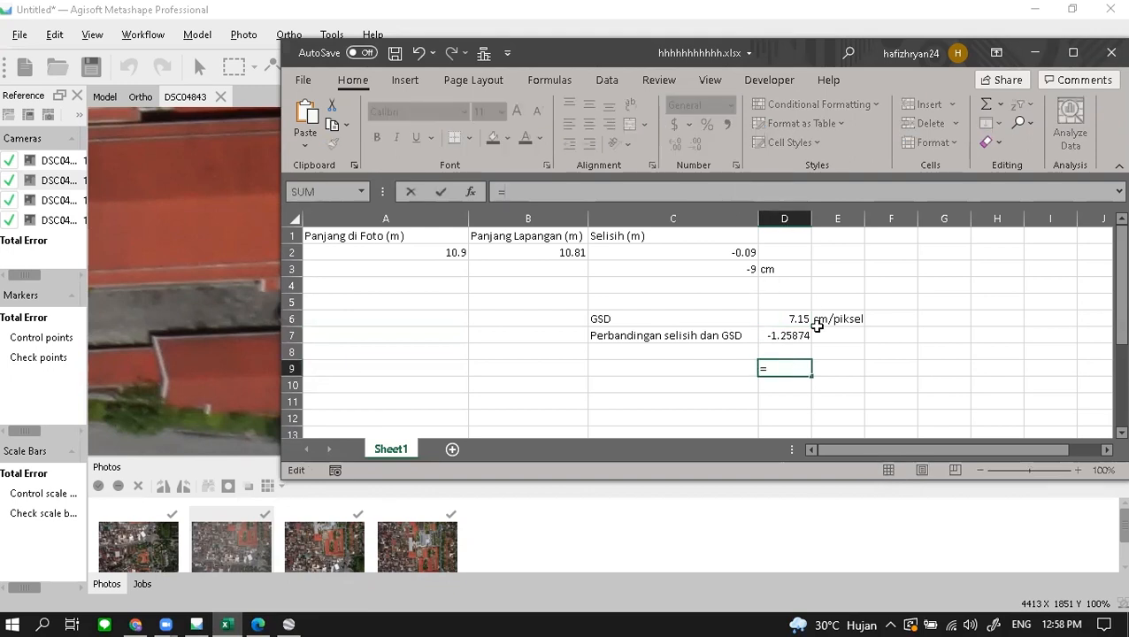
click(791, 321)
text(*)
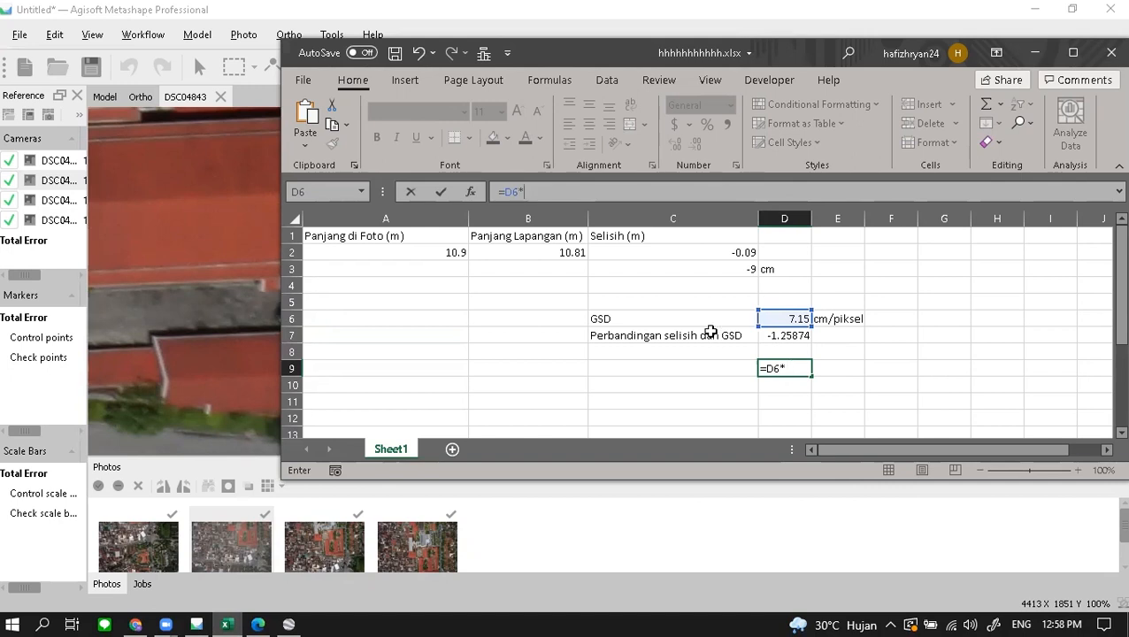
click(782, 334)
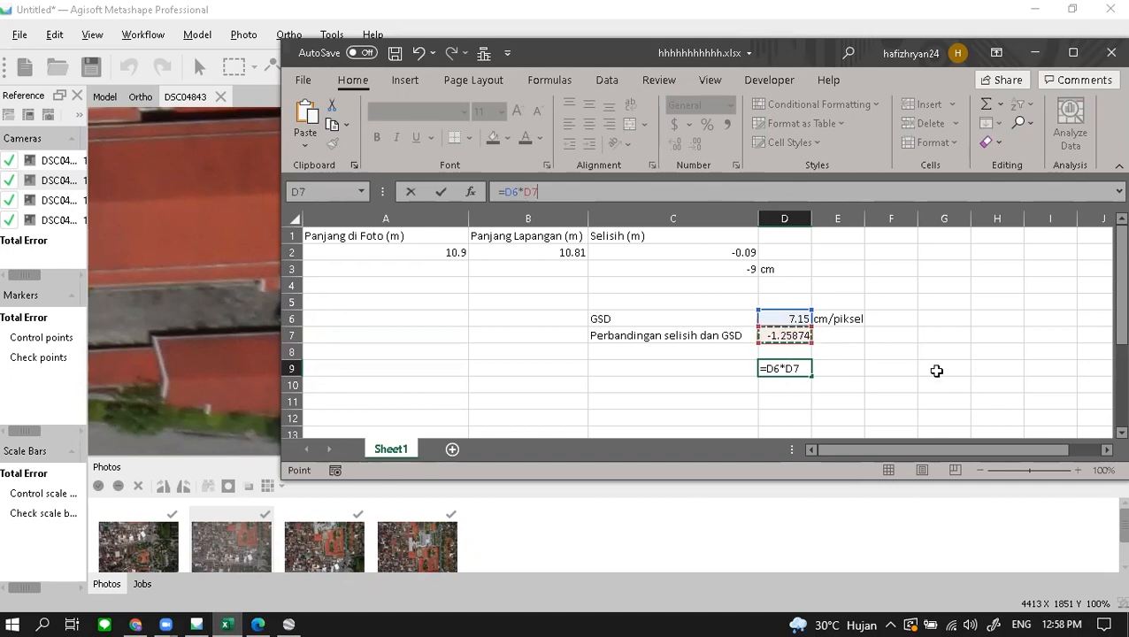
key(Return)
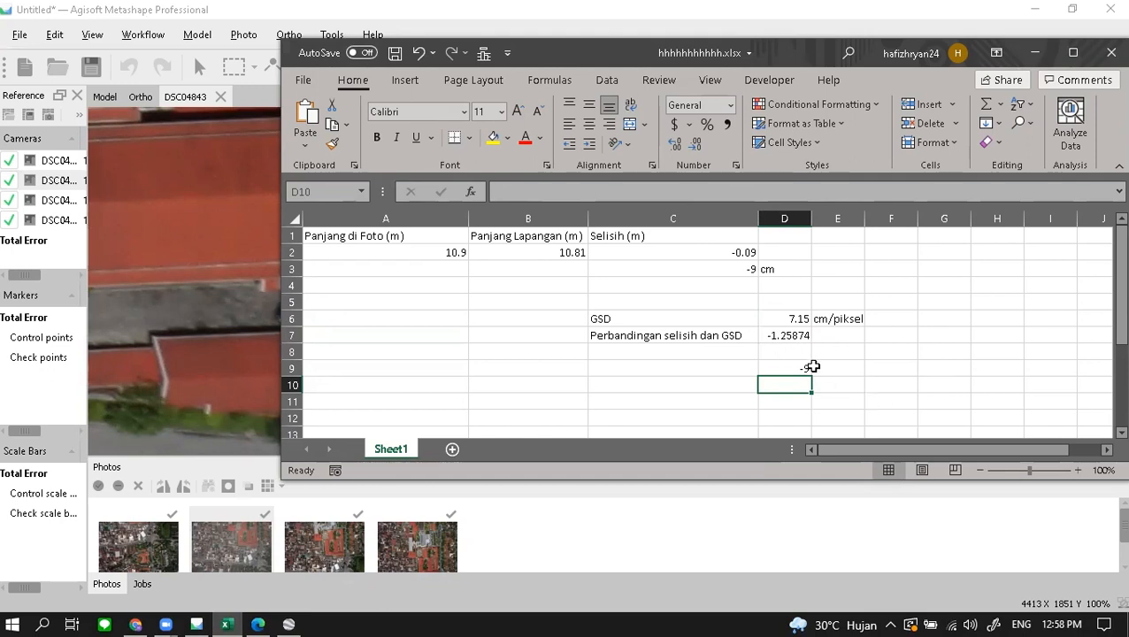
click(801, 368)
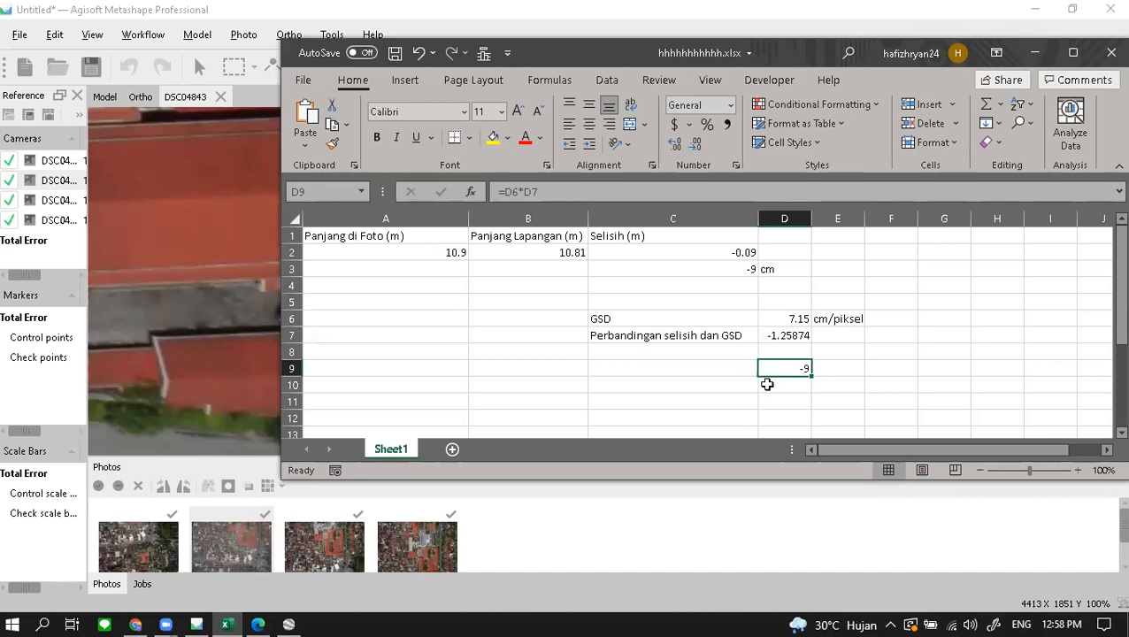
- Bring up the assignment PDF and highlight the 'GSD kesalahan tersebut???' question
mouse_move(258, 622)
click(262, 601)
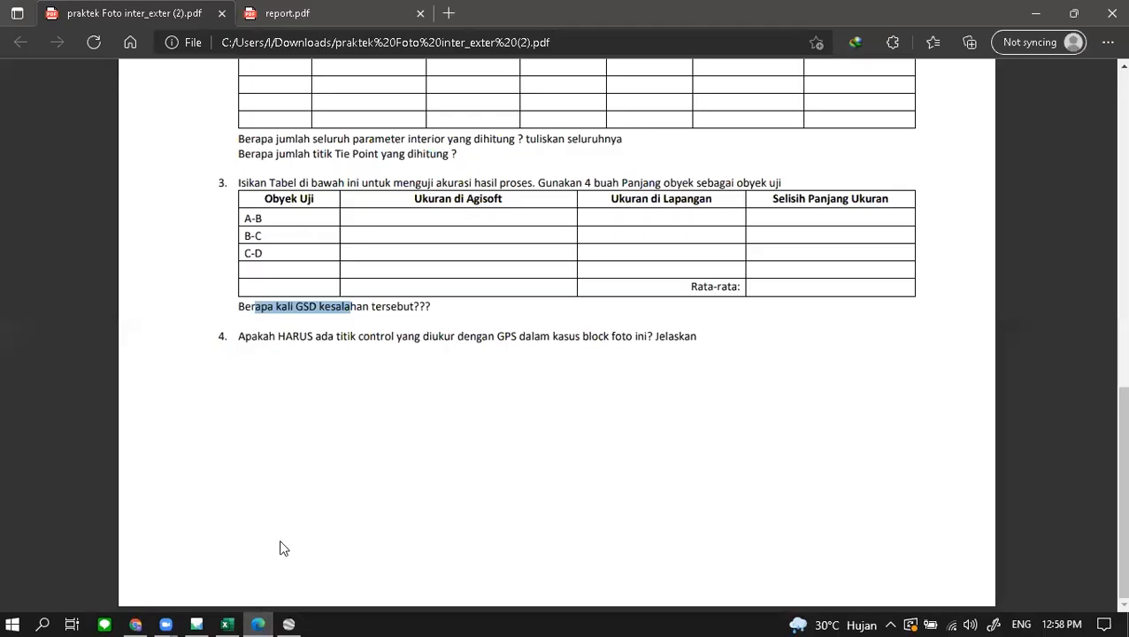
drag(293, 306, 475, 314)
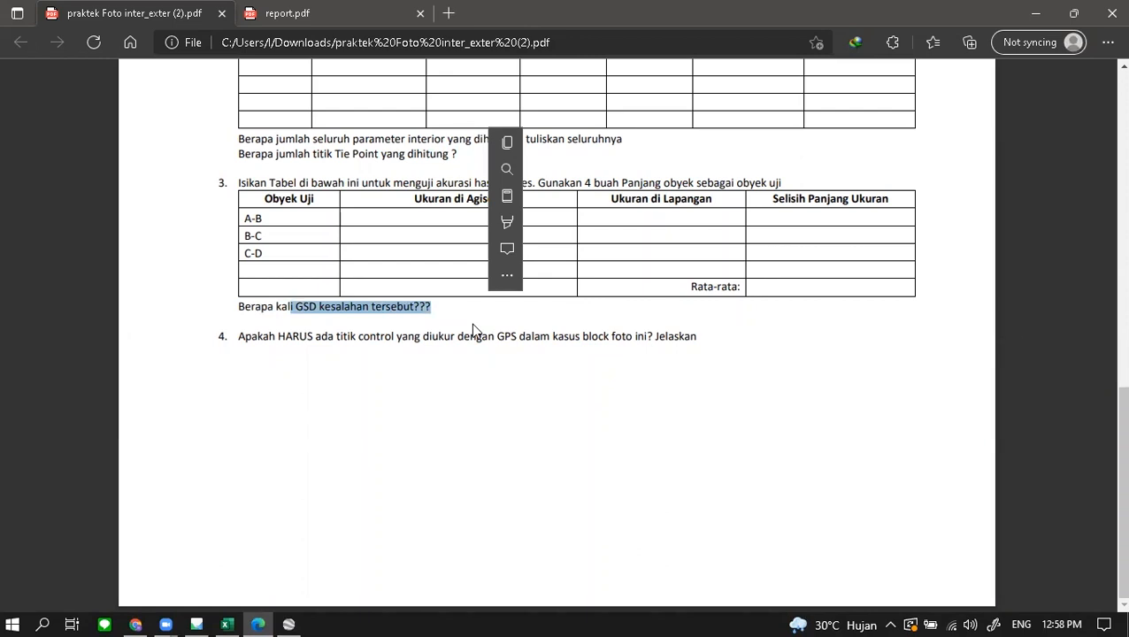
click(319, 340)
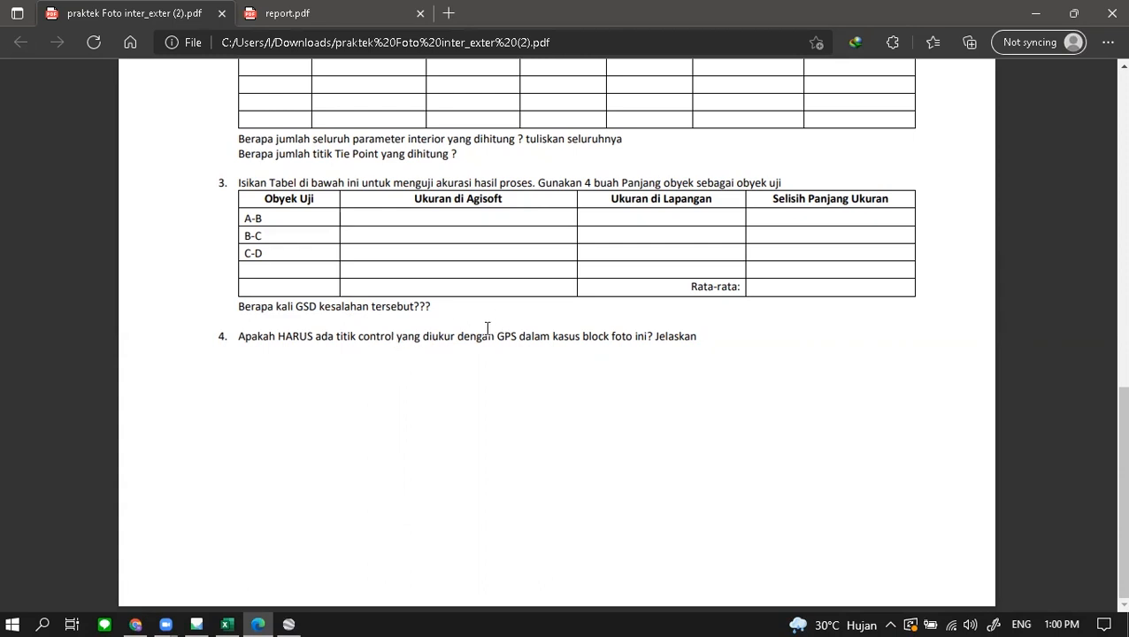
scroll(499, 344, up, 4)
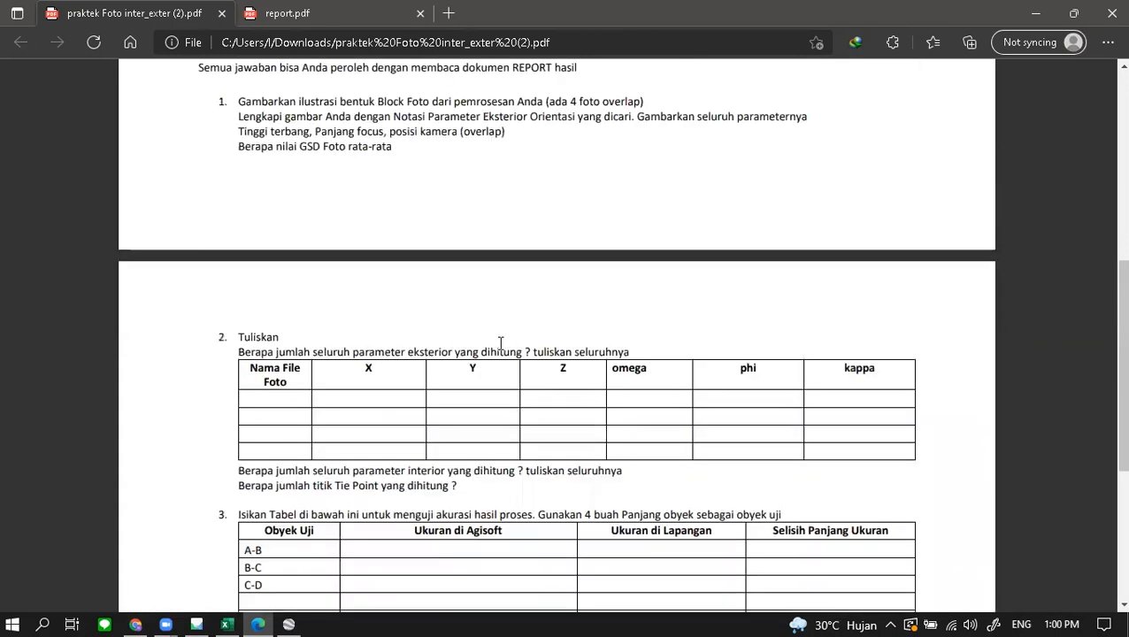
scroll(410, 265, down, 2)
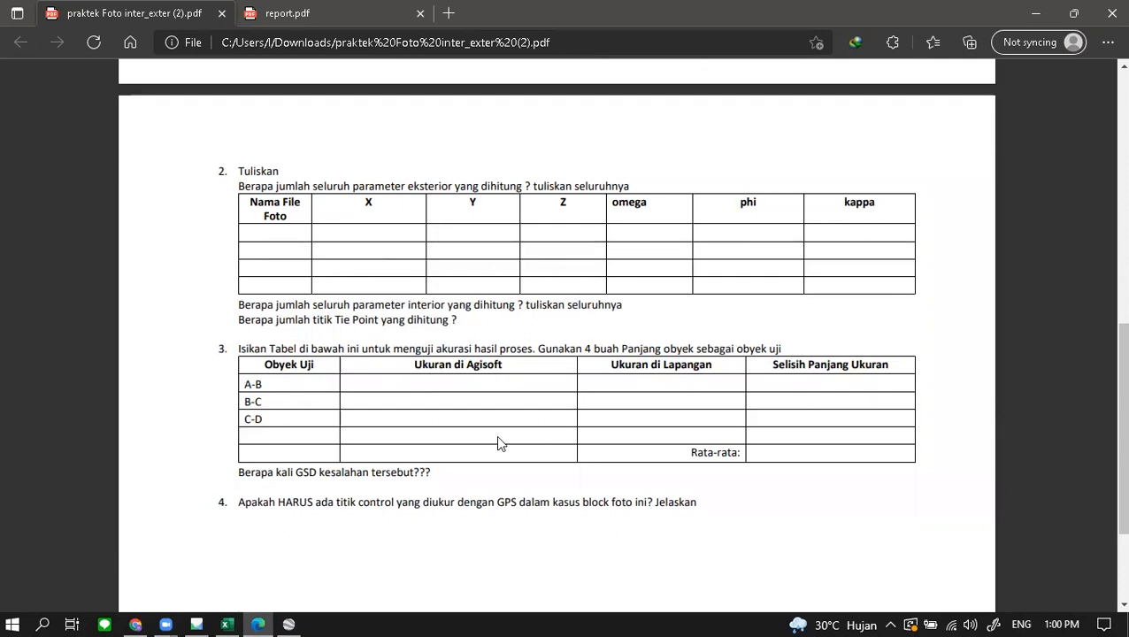
drag(280, 507, 402, 515)
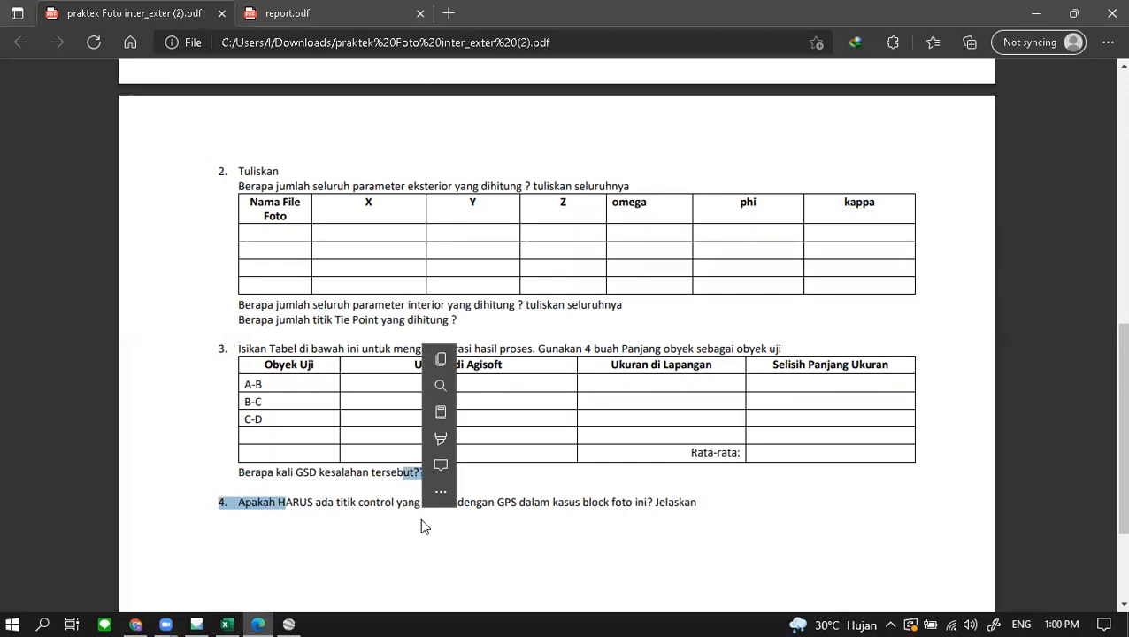
click(323, 509)
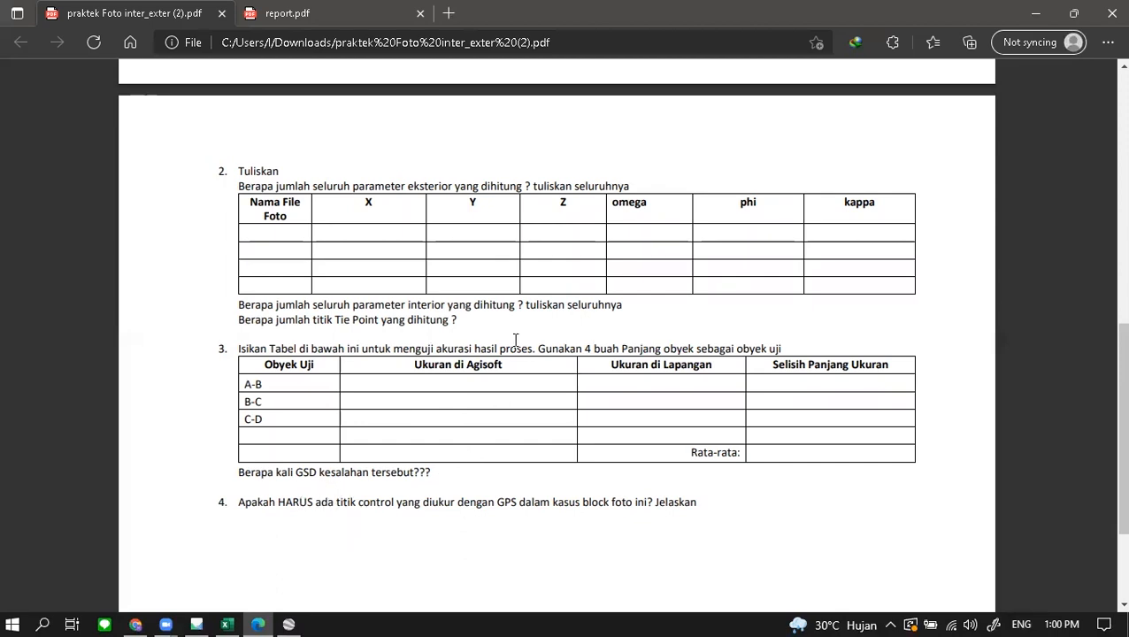
scroll(520, 335, up, 2)
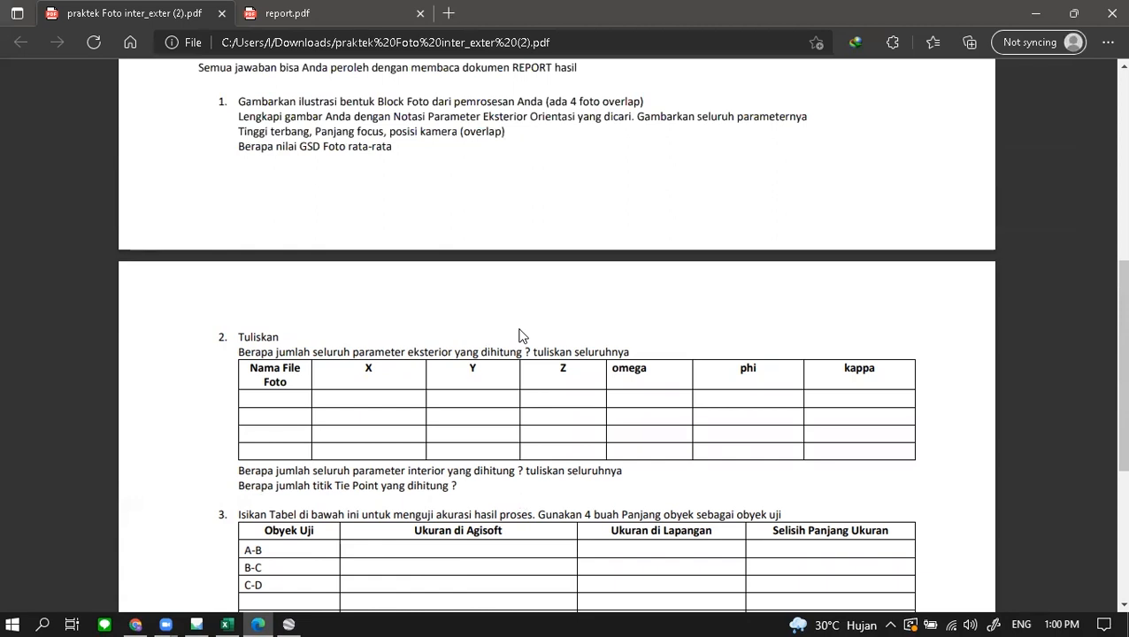
scroll(521, 335, down, 2)
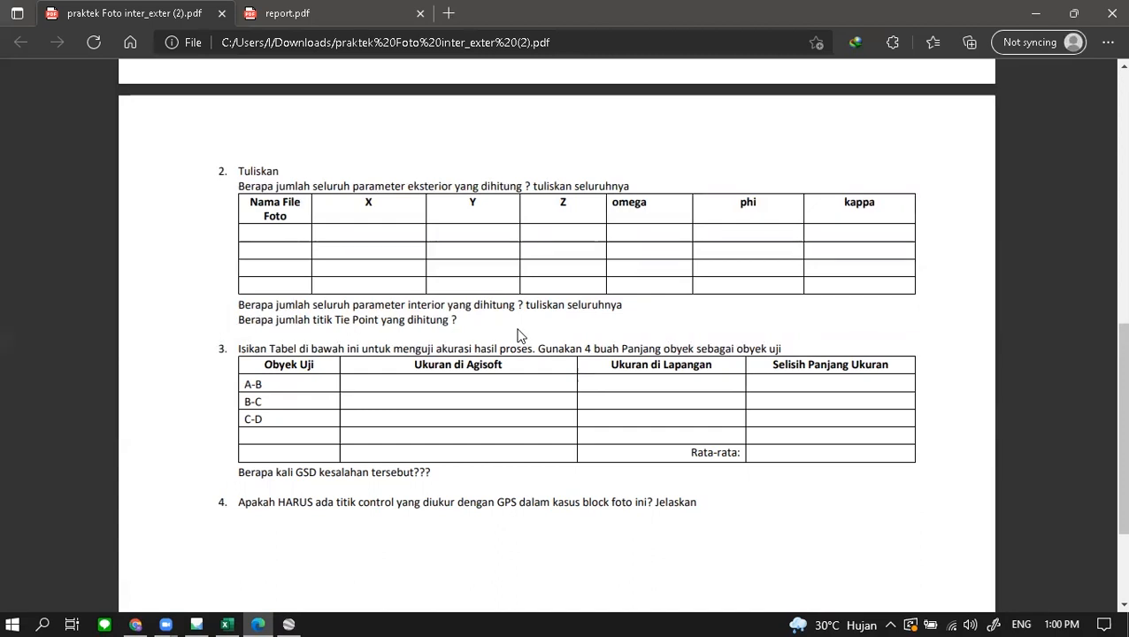
scroll(495, 301, up, 1)
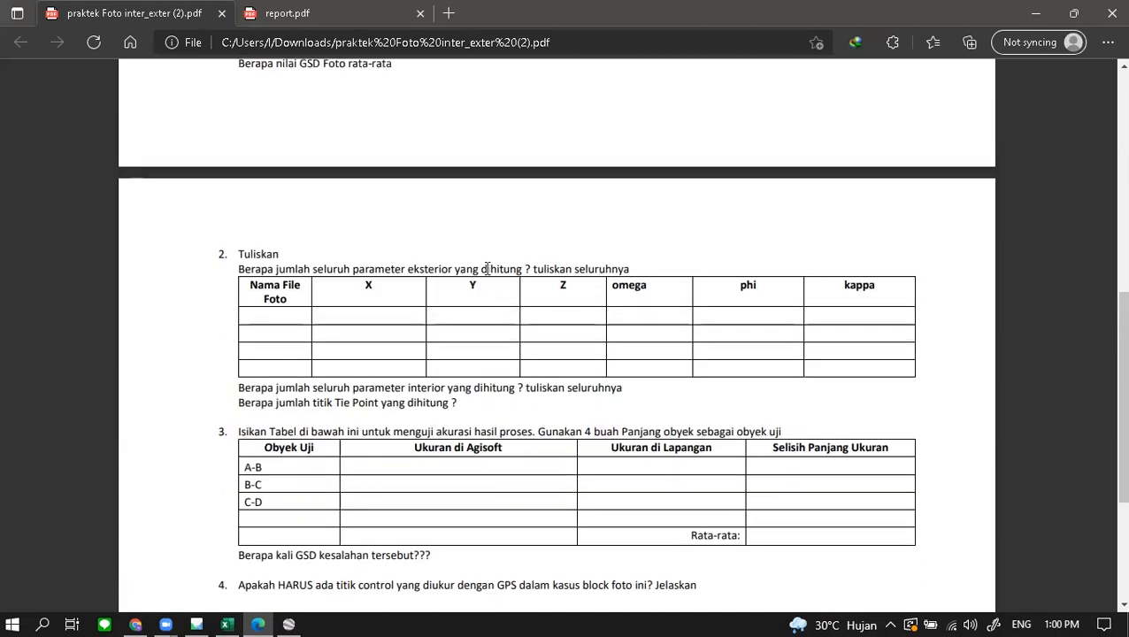
scroll(554, 292, up, 1)
scroll(591, 240, down, 1)
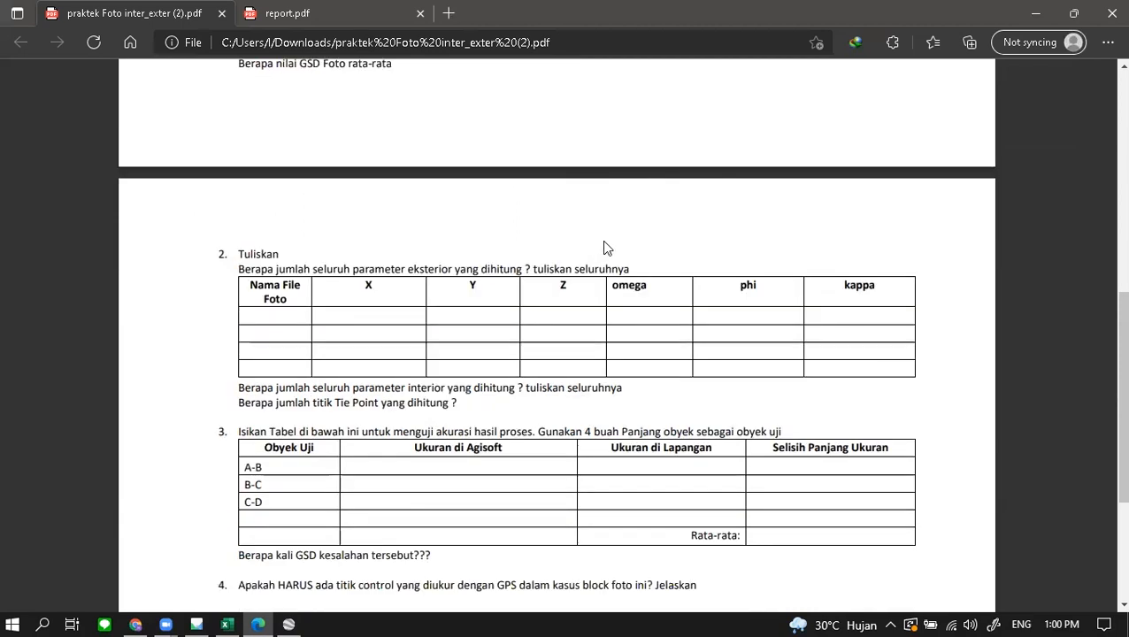
scroll(646, 324, down, 1)
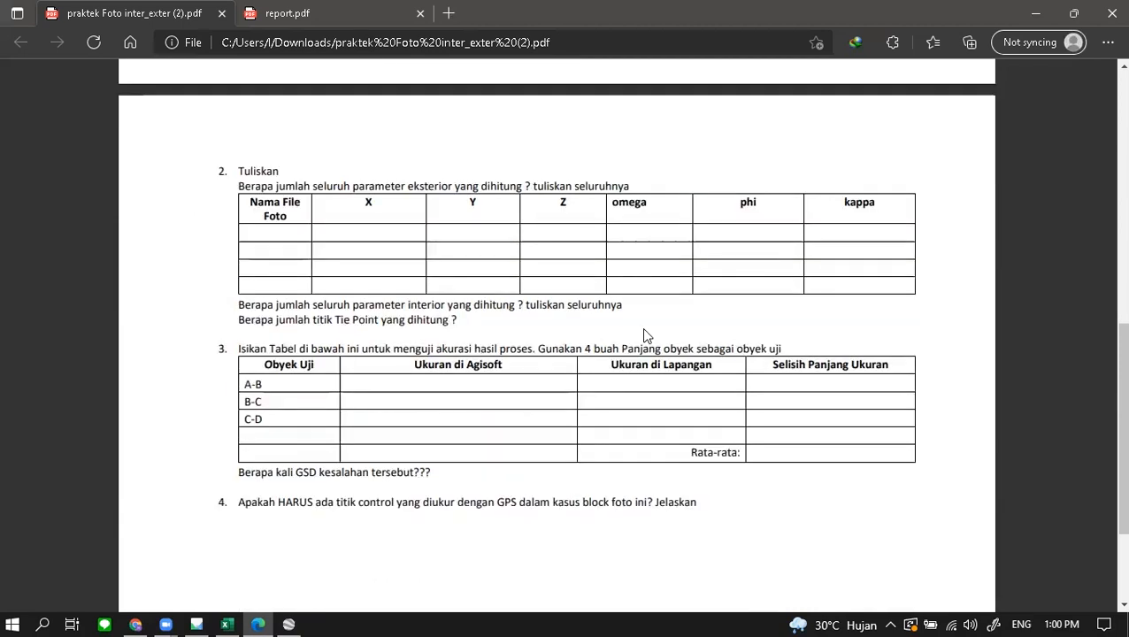